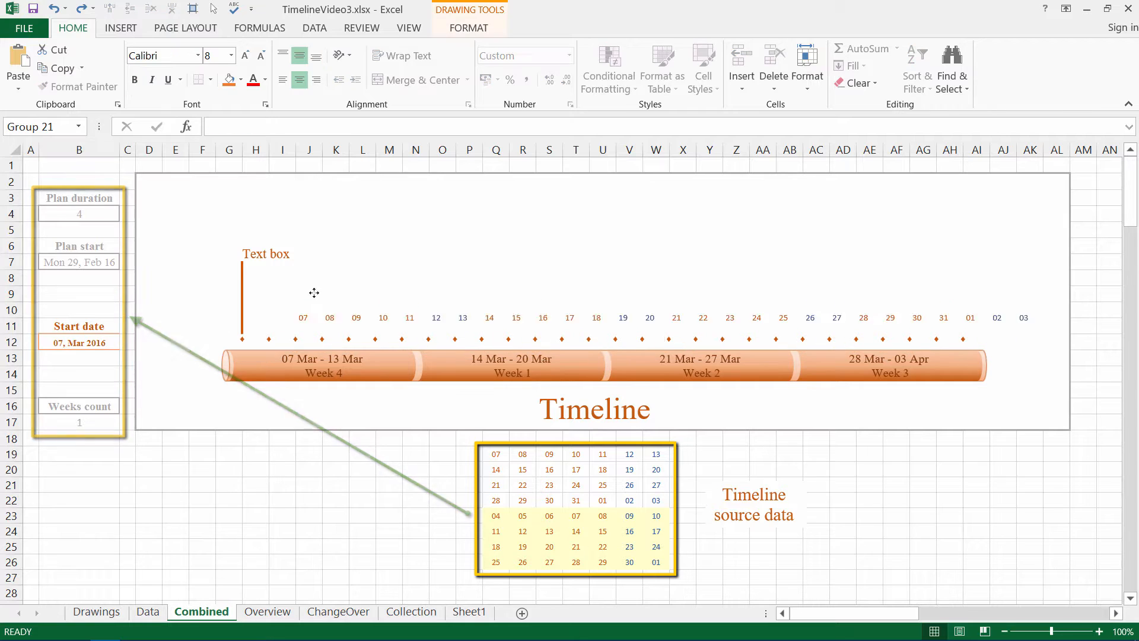
- Undo the move of the day-number row on the timeline, and try moving the first week segment down below the bar
{"action": "left_click", "coordinate": [98, 338]}
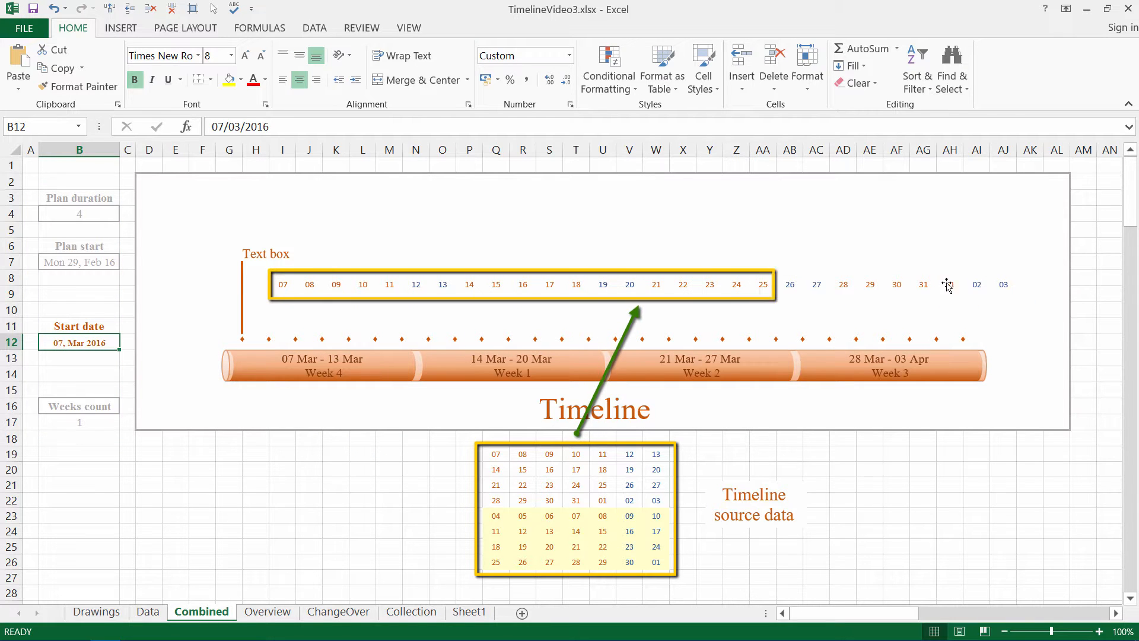
{"action": "key", "text": "ctrl+z"}
{"action": "left_click", "coordinate": [79, 341]}
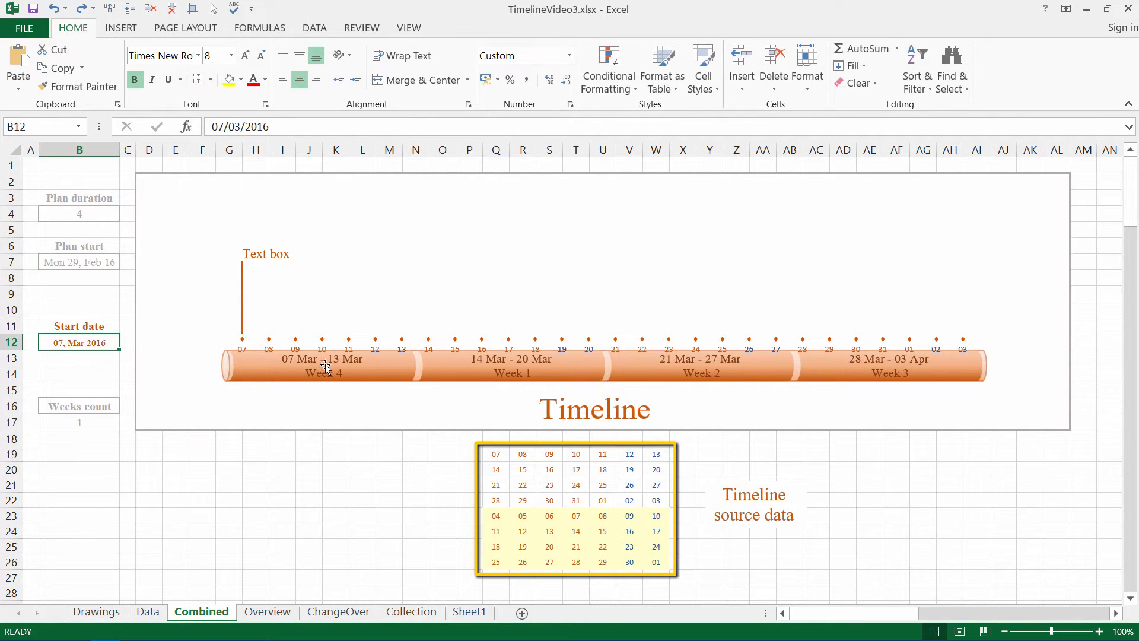
{"action": "left_click", "coordinate": [325, 368]}
{"action": "left_click", "coordinate": [326, 368]}
{"action": "left_click_drag", "start_coordinate": [325, 368], "coordinate": [307, 537]}
{"action": "left_click", "coordinate": [81, 340]}
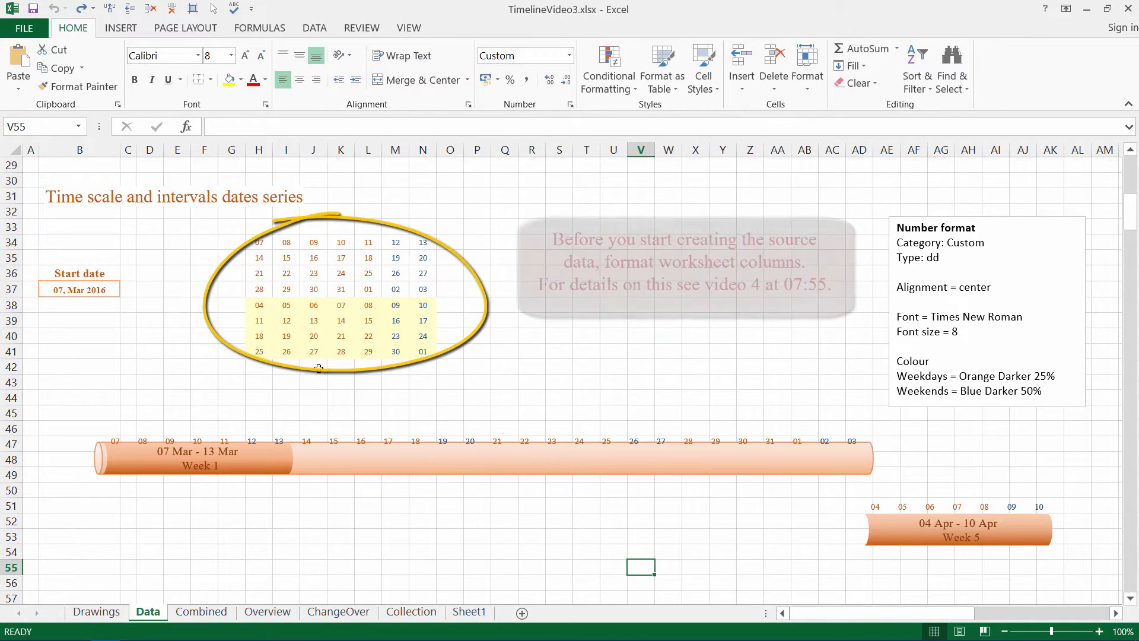
- Try moving the day-number group and the Week 1 segment above the timeline bar, undoing each move
{"action": "left_click", "coordinate": [418, 436]}
{"action": "left_click_drag", "start_coordinate": [417, 436], "coordinate": [418, 392]}
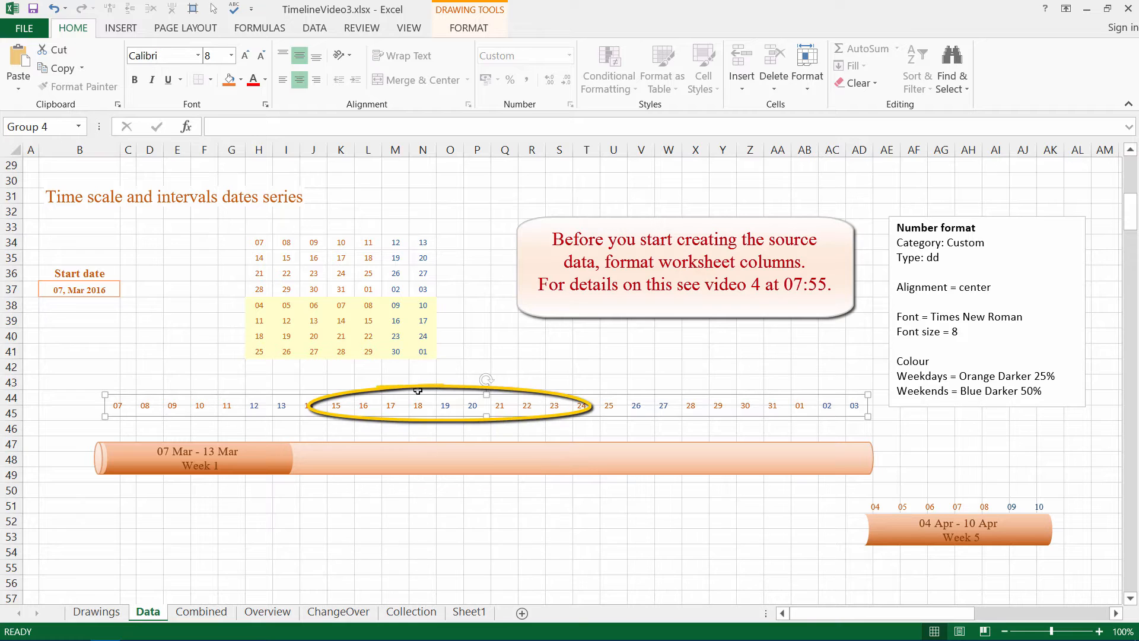
{"action": "left_click", "coordinate": [54, 9]}
{"action": "left_click", "coordinate": [245, 456]}
{"action": "left_click_drag", "start_coordinate": [246, 457], "coordinate": [246, 389]}
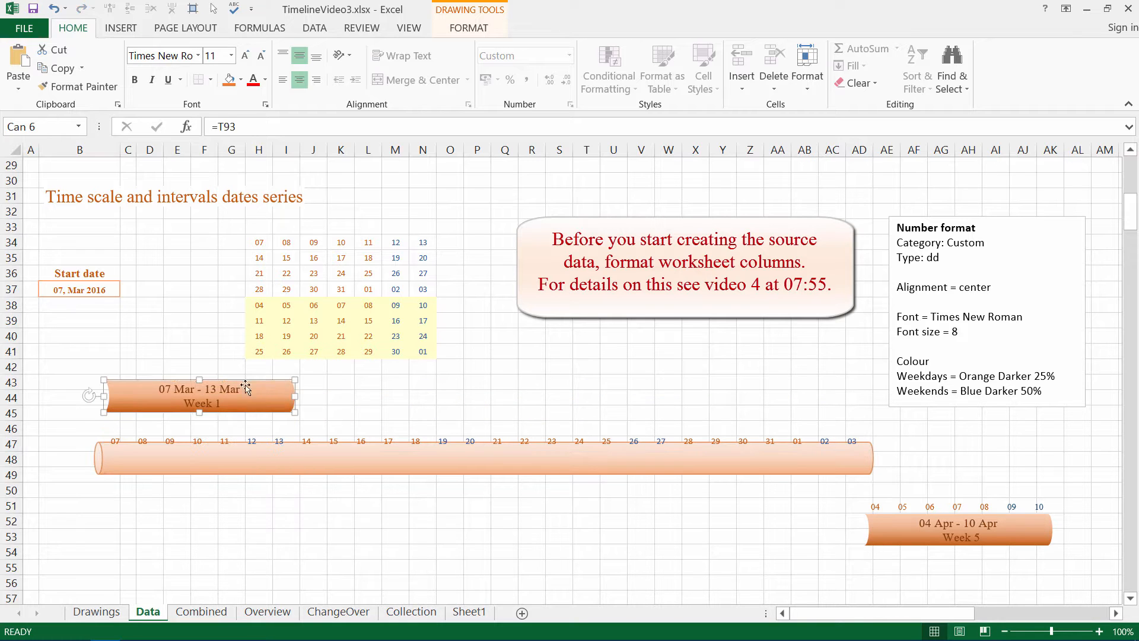
{"action": "left_click", "coordinate": [54, 8]}
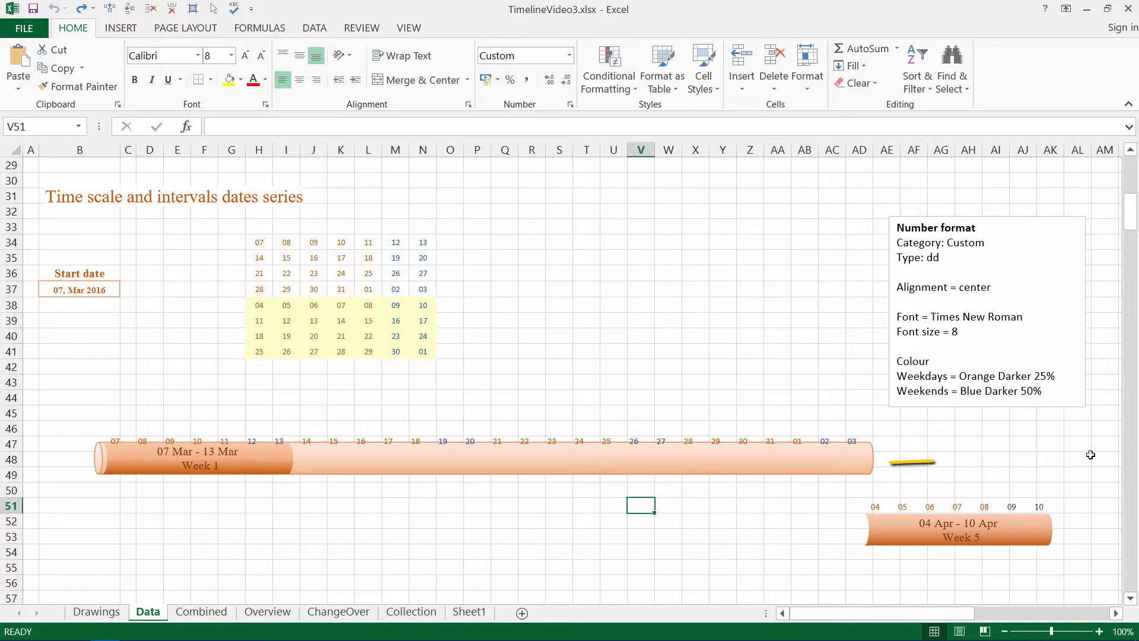
- Redo the timeline bar's extension and the placement of the Week 5 dates and segment on it, and undo these changes again
{"action": "left_click", "coordinate": [82, 9]}
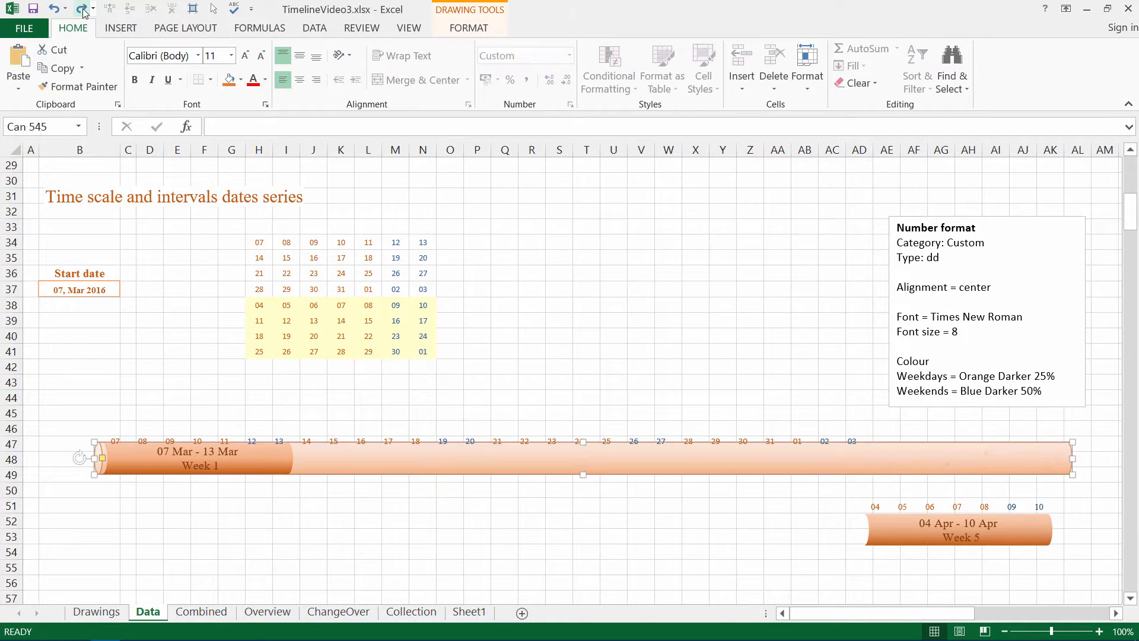
{"action": "left_click", "coordinate": [82, 10]}
{"action": "left_click", "coordinate": [83, 9]}
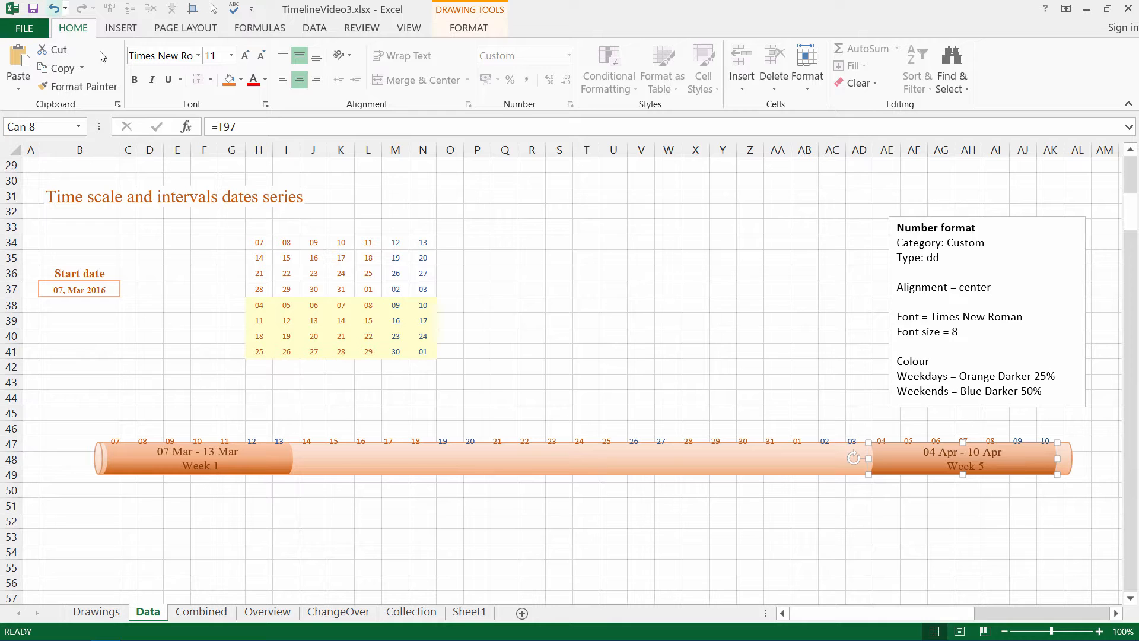
{"action": "left_click", "coordinate": [56, 11]}
{"action": "left_click", "coordinate": [56, 10]}
{"action": "left_click", "coordinate": [56, 11]}
{"action": "left_click", "coordinate": [56, 11]}
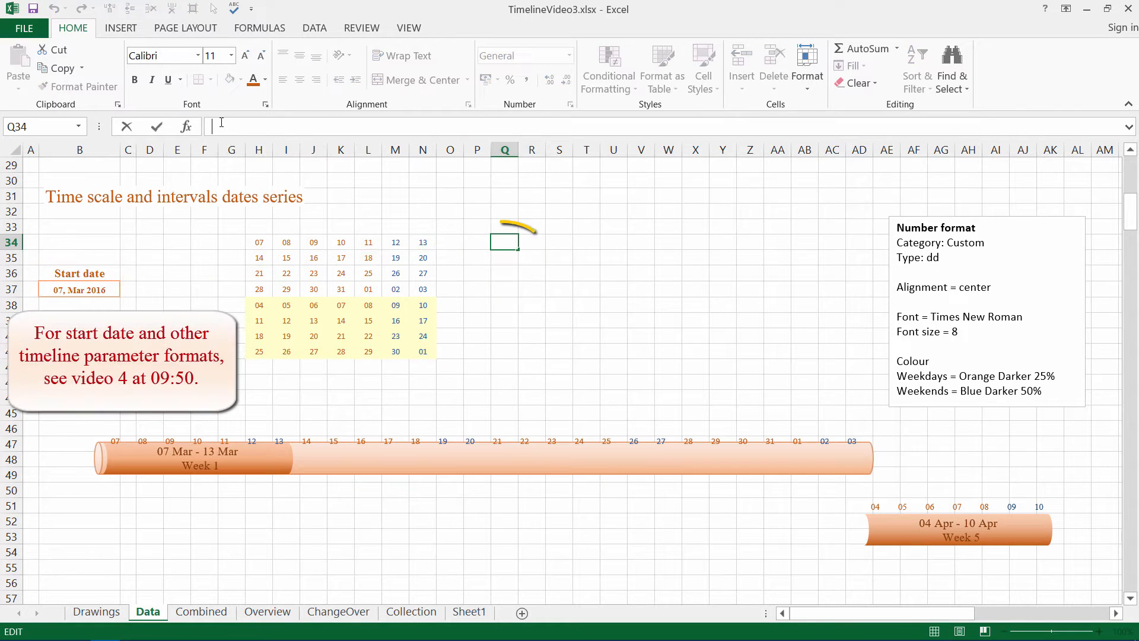
- Link cell Q34 to the start date with the formula =B37
{"action": "type", "text": "="}
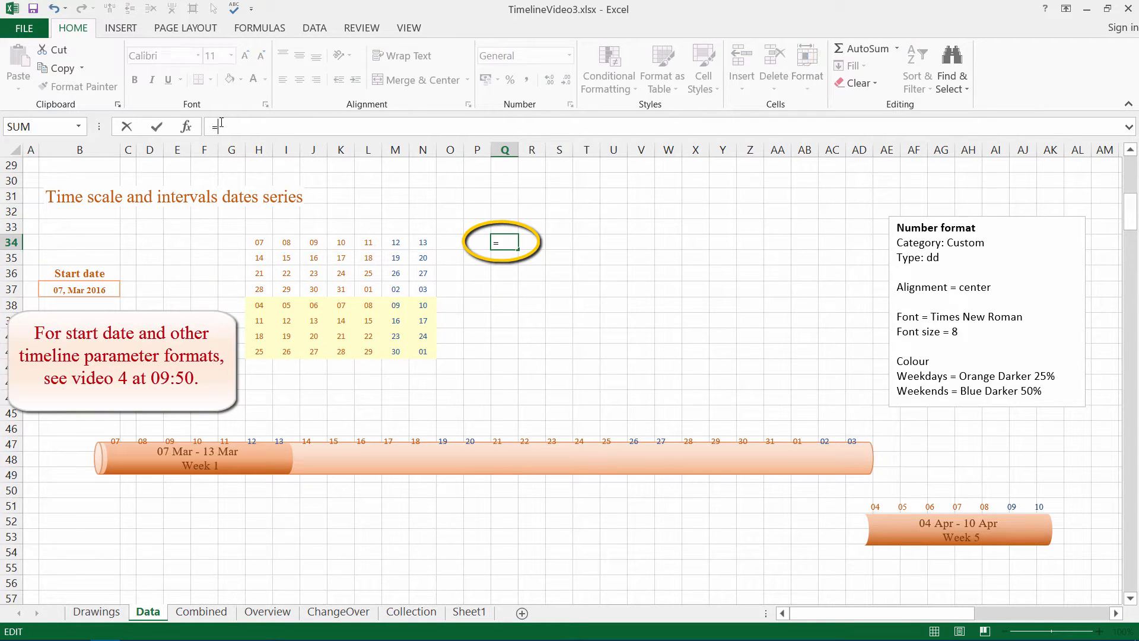
{"action": "left_click", "coordinate": [82, 287]}
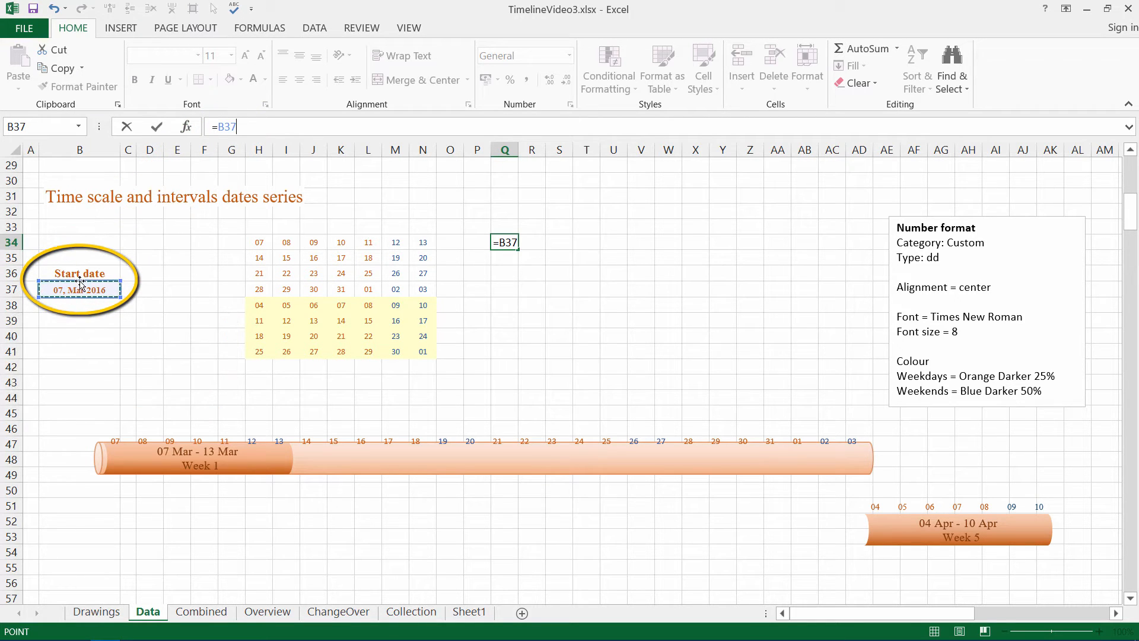
{"action": "key", "text": "Return"}
- Apply the custom number format dd to cell Q34
{"action": "left_click", "coordinate": [503, 242]}
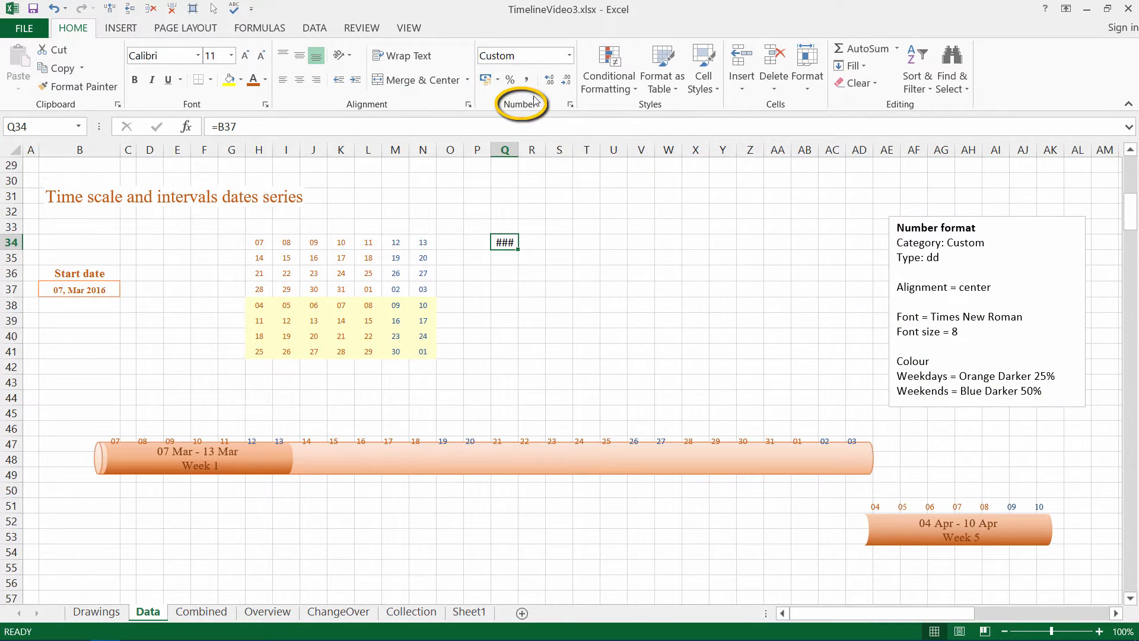
{"action": "left_click", "coordinate": [571, 55]}
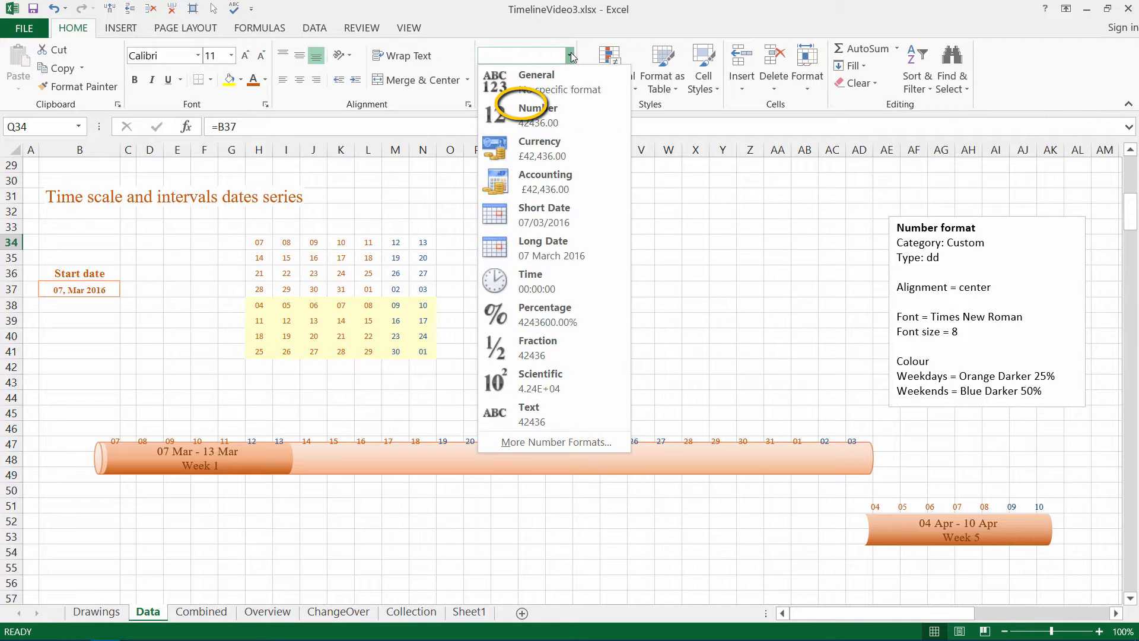
{"action": "left_click", "coordinate": [538, 442]}
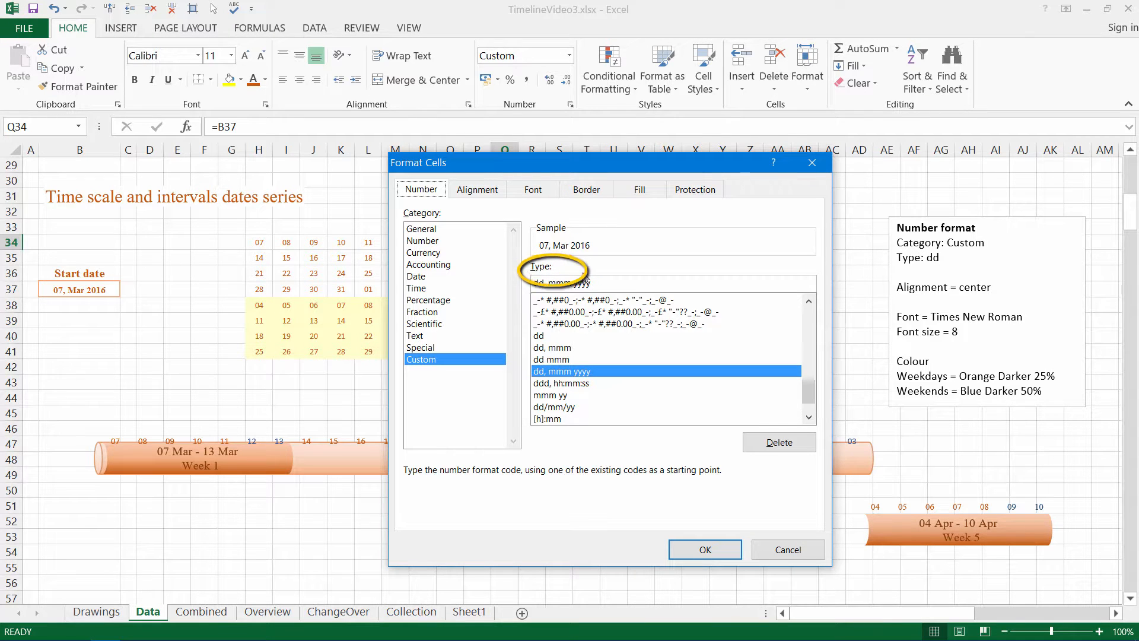
{"action": "left_click_drag", "start_coordinate": [595, 282], "coordinate": [515, 278]}
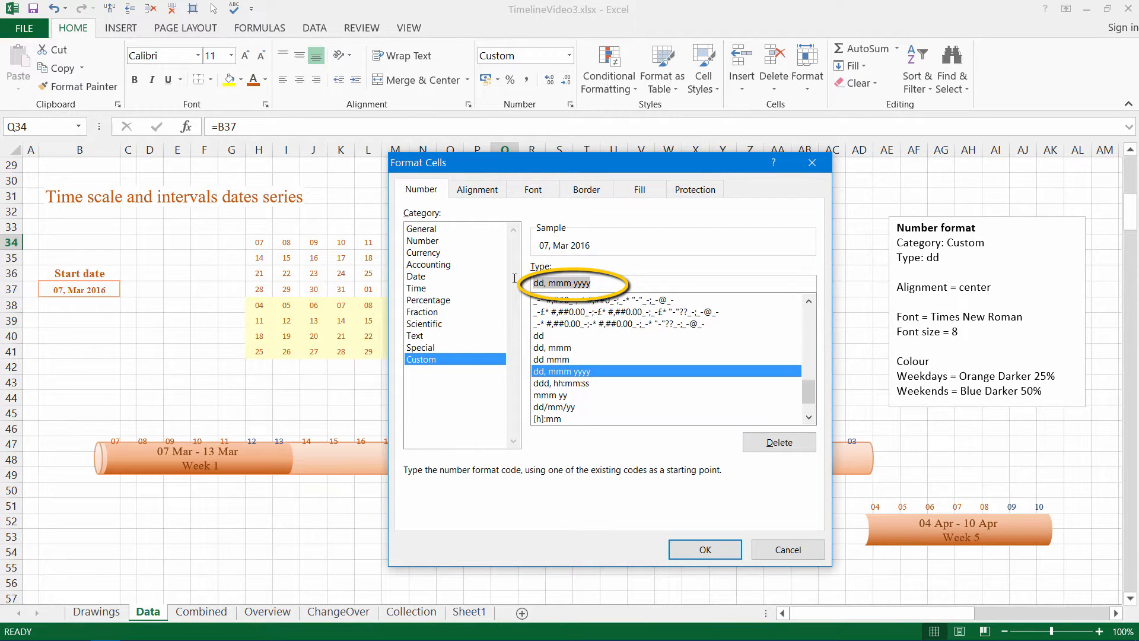
{"action": "type", "text": "dd"}
{"action": "left_click", "coordinate": [683, 545]}
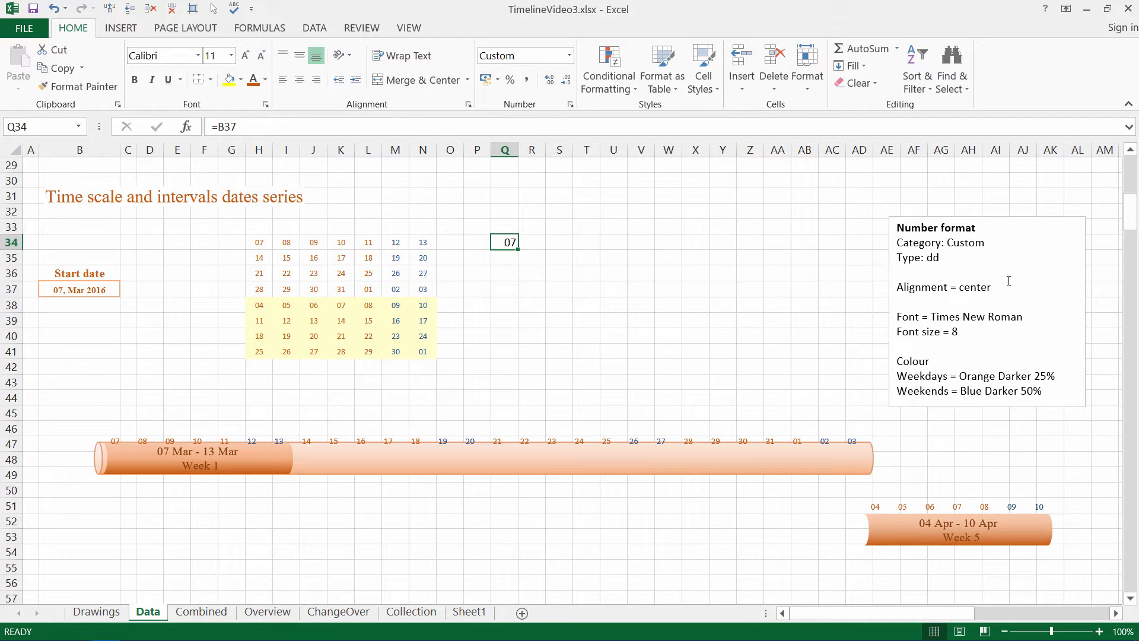
- Centre the content of cell Q34 and set its font to Times New Roman
{"action": "left_click", "coordinate": [299, 55]}
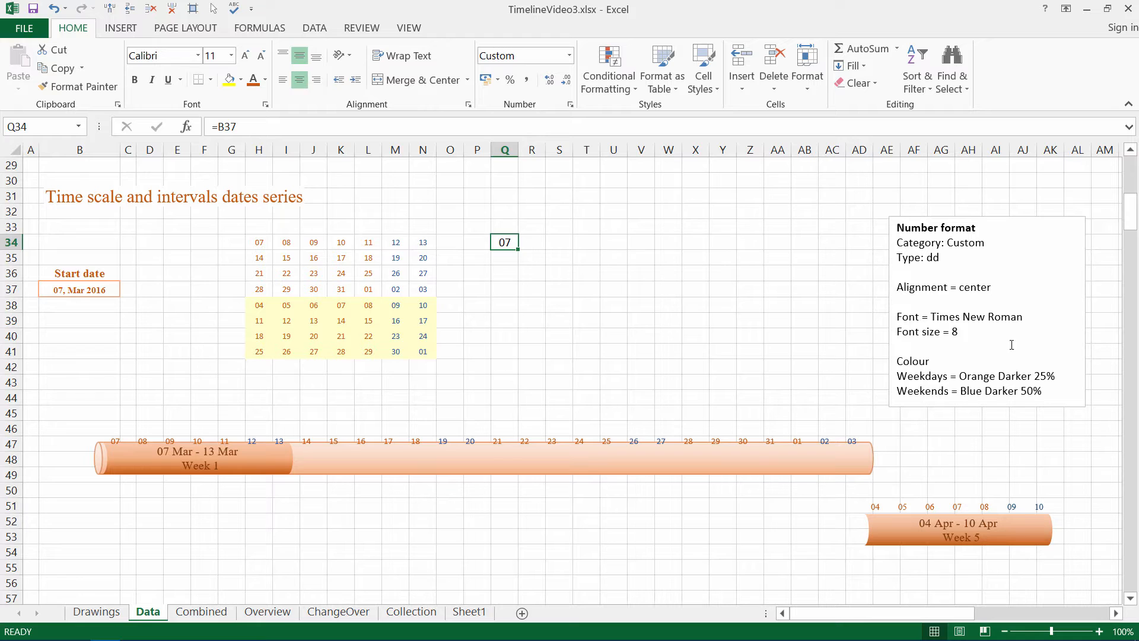
{"action": "left_click", "coordinate": [197, 55]}
{"action": "type", "text": "Times New Ro"}
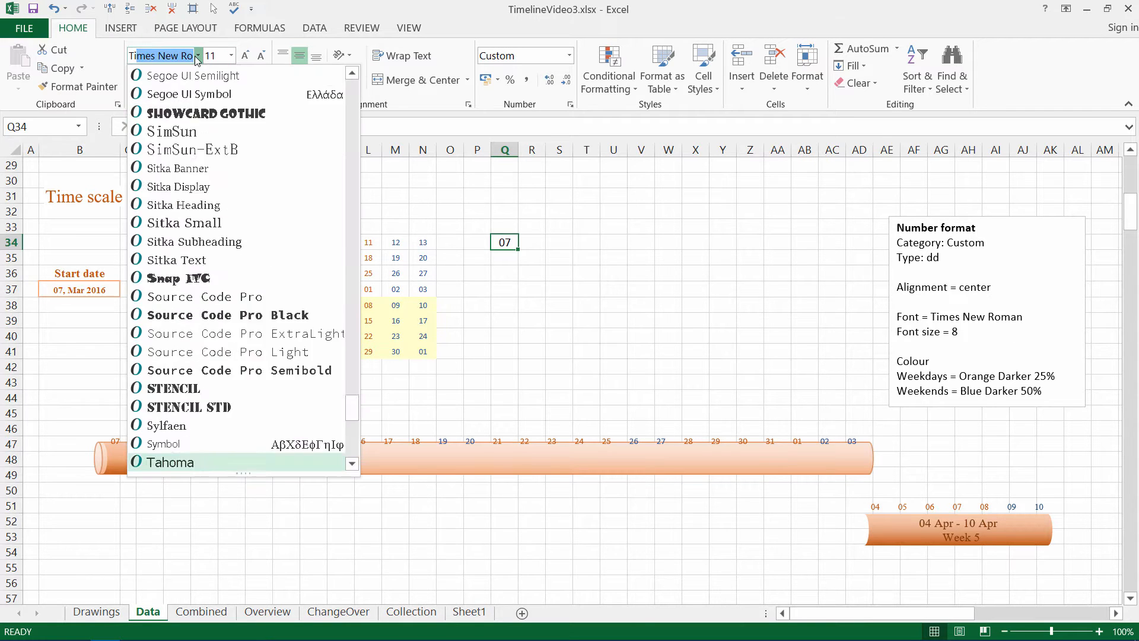
{"action": "double_click", "coordinate": [181, 459]}
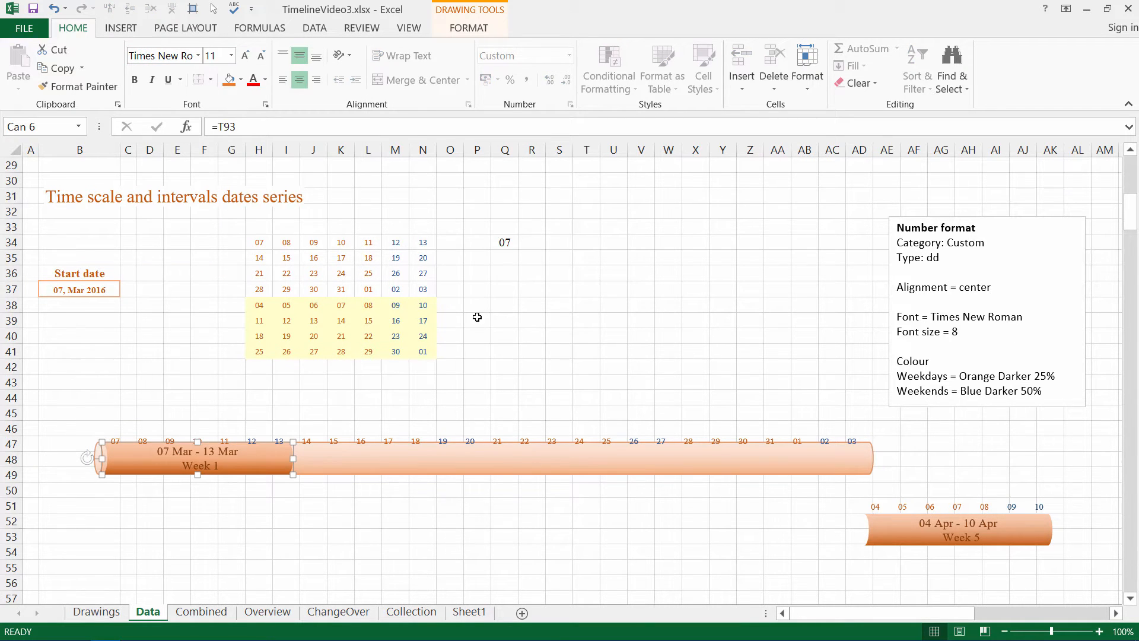
- Set the text size of the Week 1 segment on the timeline bar to 8
{"action": "left_click", "coordinate": [231, 55]}
{"action": "left_click", "coordinate": [220, 79]}
- Set the font size of cell Q34 to 8 and its font colour to Orange, Darker 25%
{"action": "left_click", "coordinate": [494, 244]}
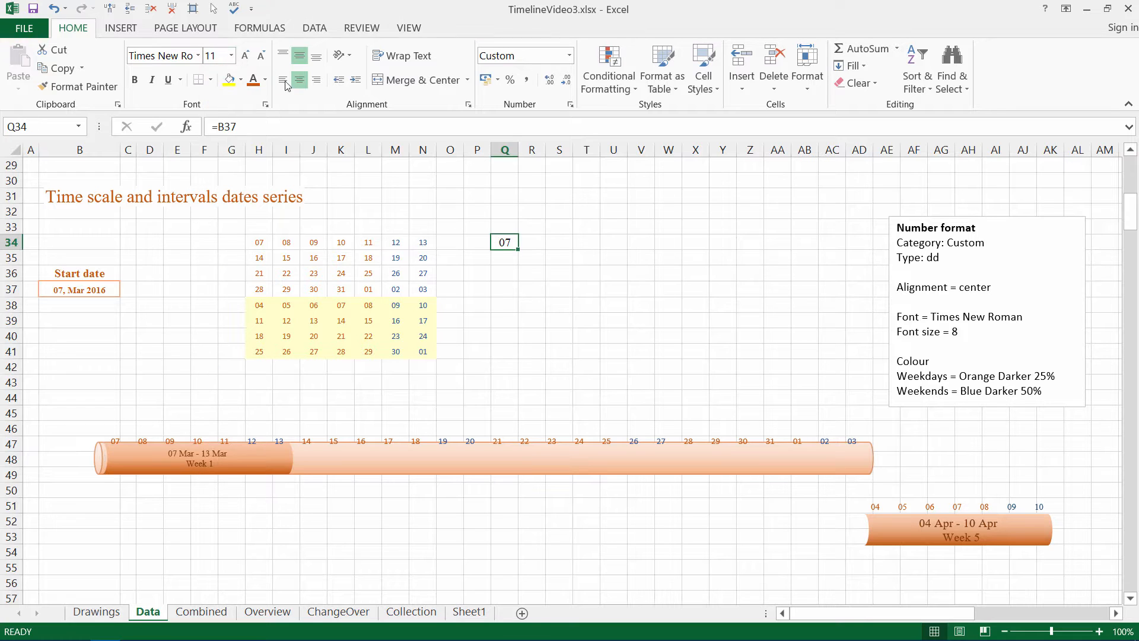
{"action": "left_click", "coordinate": [231, 55]}
{"action": "left_click", "coordinate": [219, 78]}
{"action": "left_click", "coordinate": [265, 81]}
{"action": "left_click", "coordinate": [317, 183]}
{"action": "left_click", "coordinate": [532, 289]}
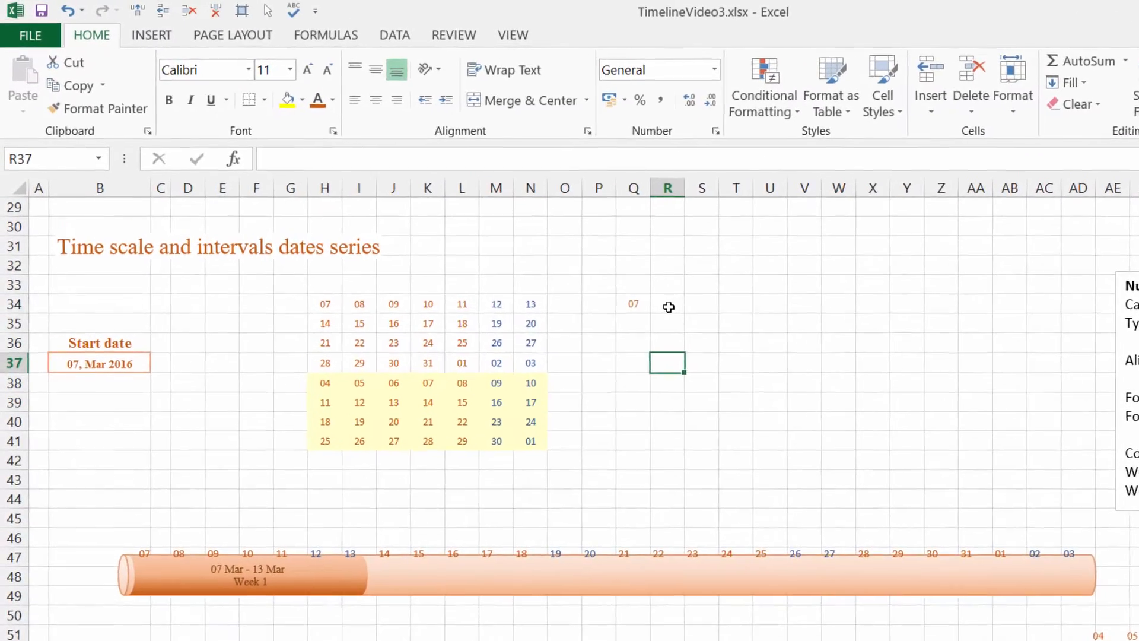
- Enter the formula =Q34+1 in cell R34 for the next day's date
{"action": "left_click", "coordinate": [531, 244]}
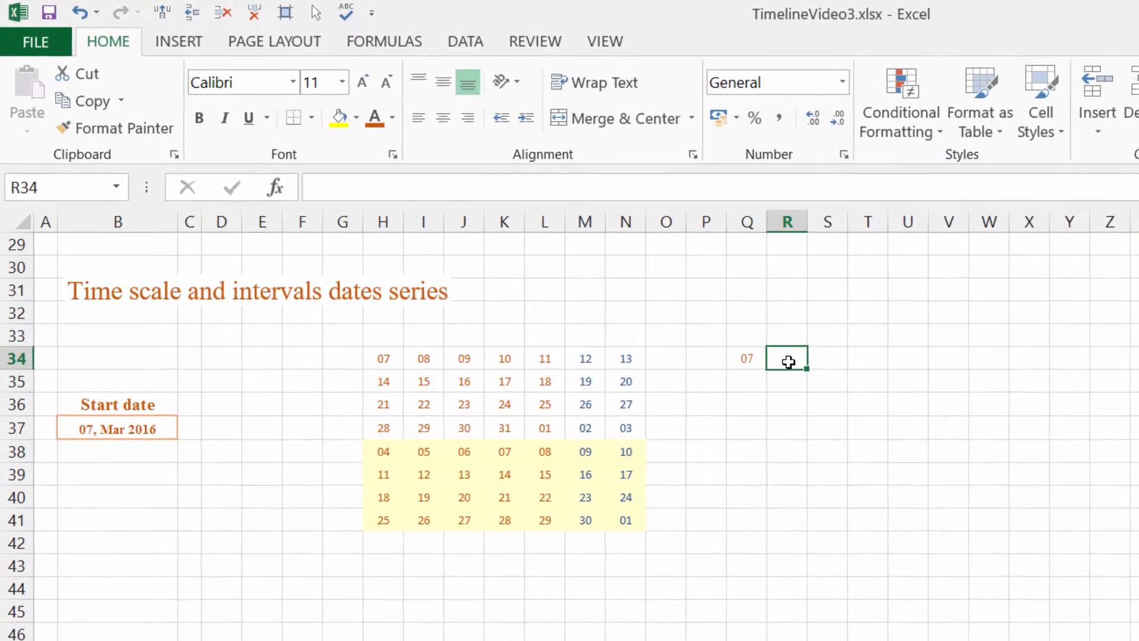
{"action": "left_click", "coordinate": [339, 192]}
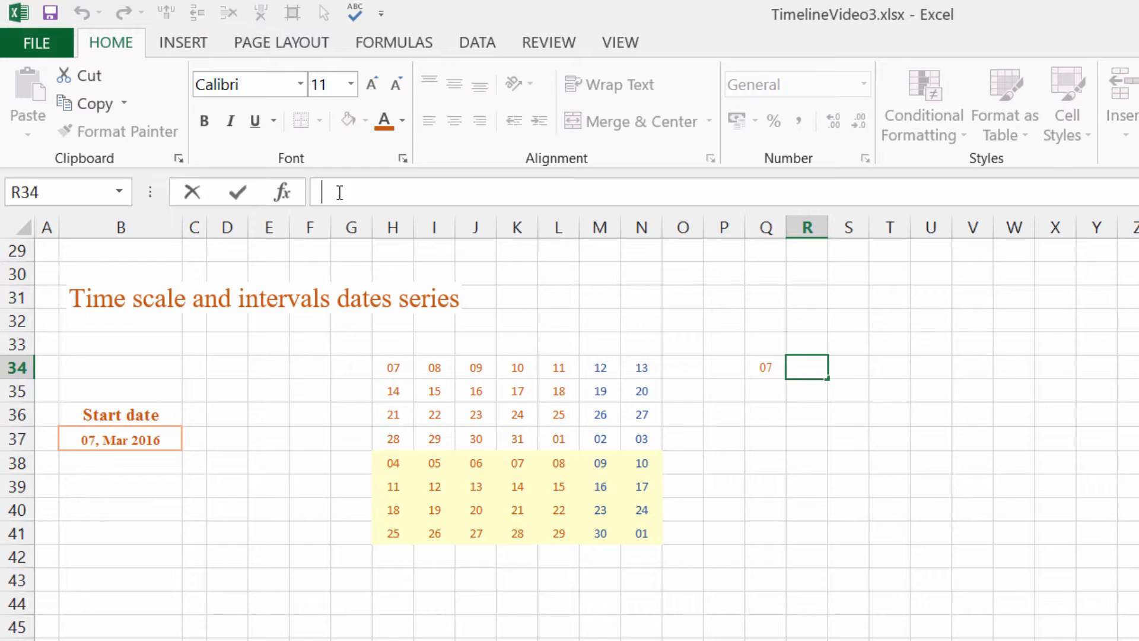
{"action": "type", "text": "="}
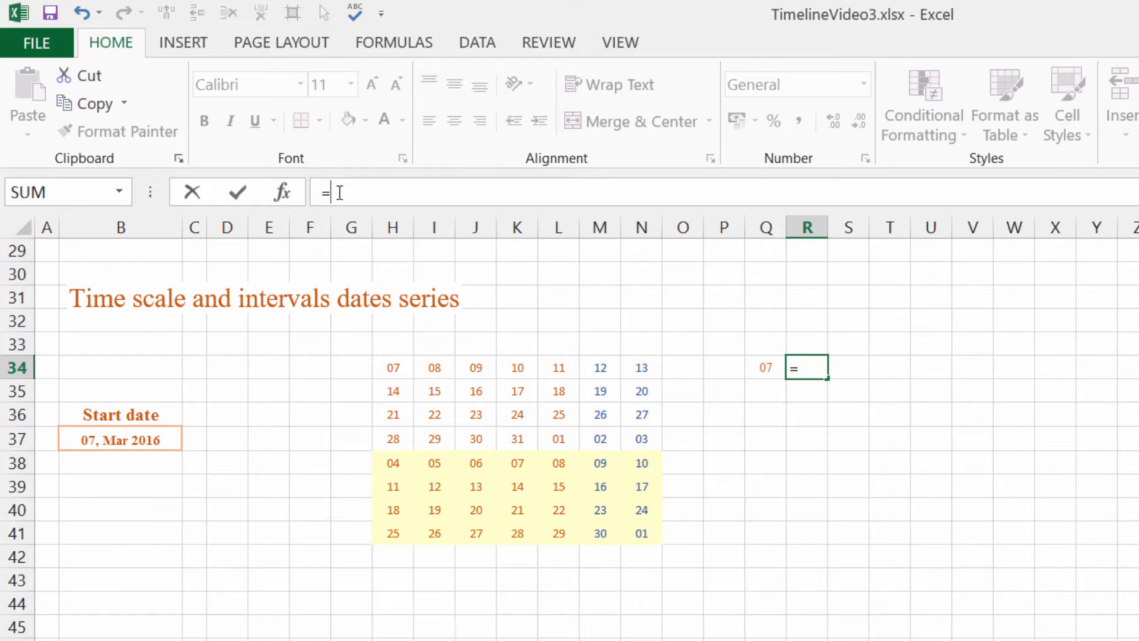
{"action": "left_click", "coordinate": [766, 368]}
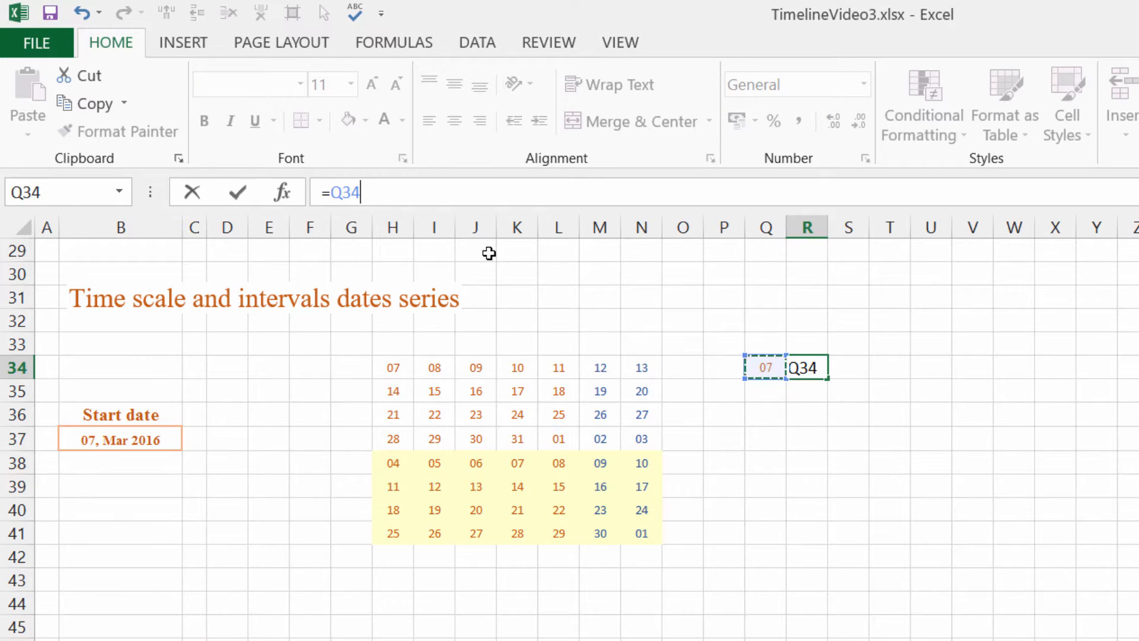
{"action": "type", "text": "+1"}
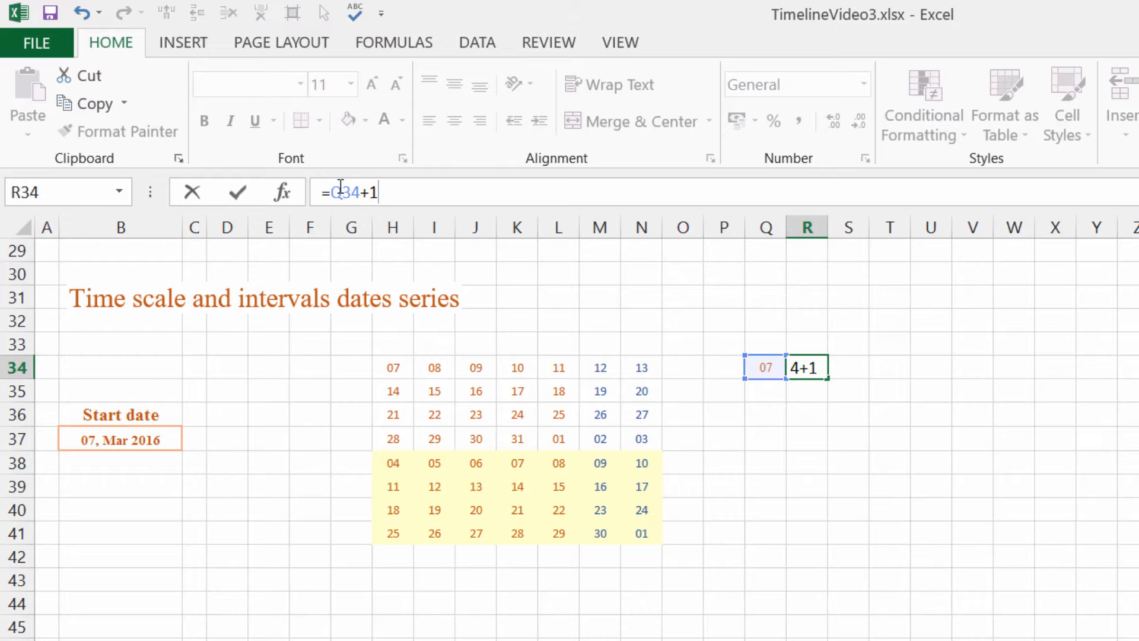
{"action": "key", "text": "Return"}
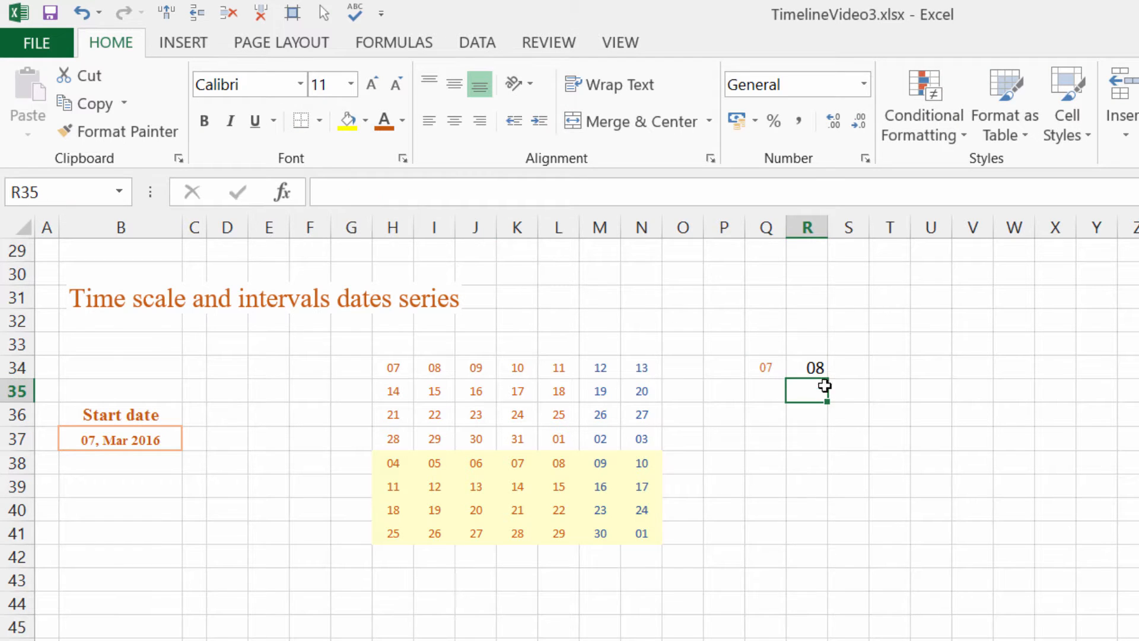
- Copy the formatting of Q34 to R34 with Format Painter and fill the R34 formula across to W34
{"action": "left_click", "coordinate": [811, 366]}
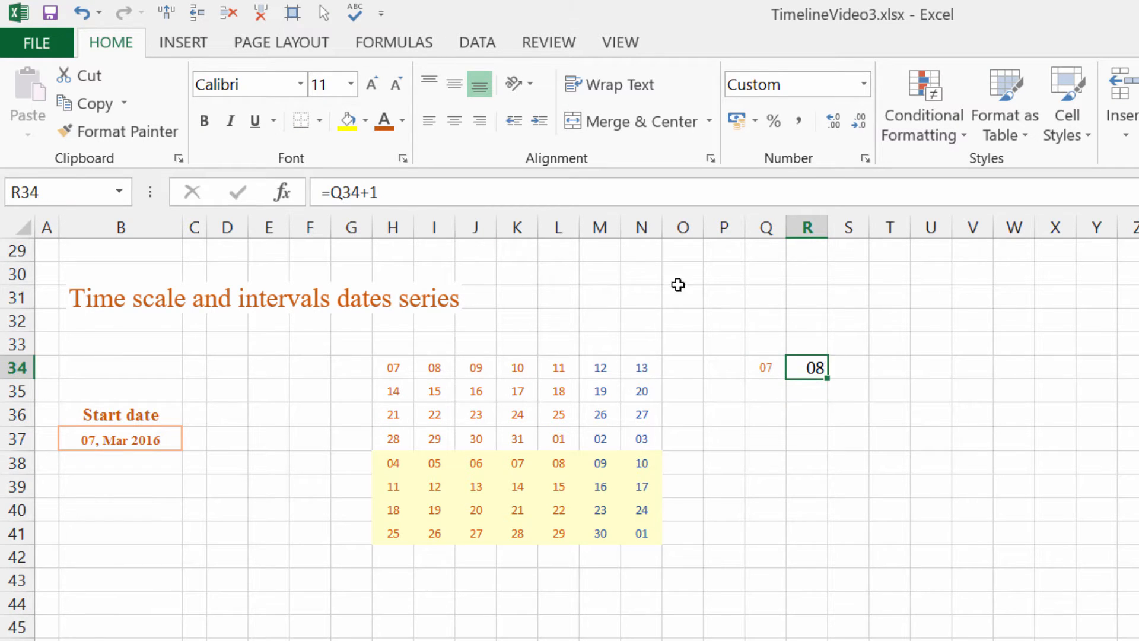
{"action": "left_click", "coordinate": [768, 365]}
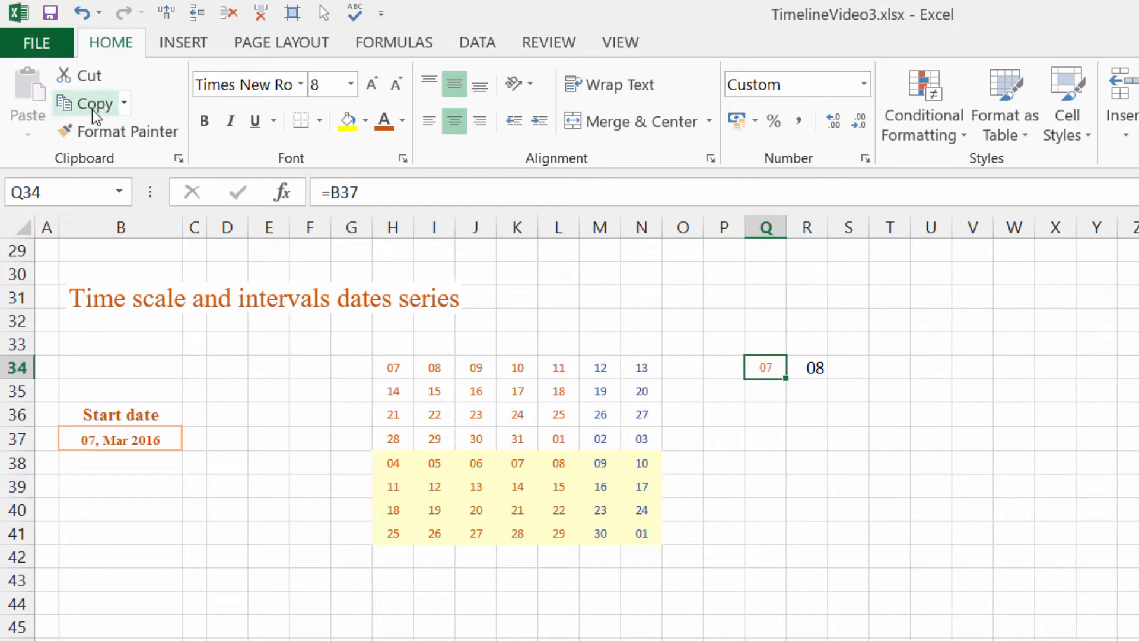
{"action": "left_click", "coordinate": [87, 127]}
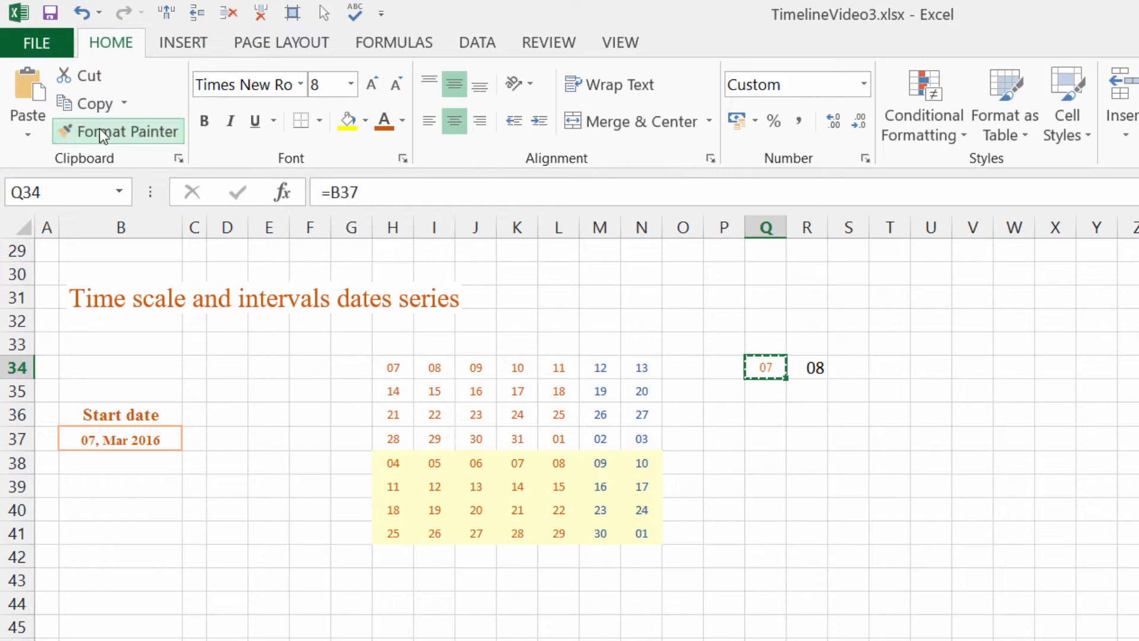
{"action": "left_click", "coordinate": [822, 370]}
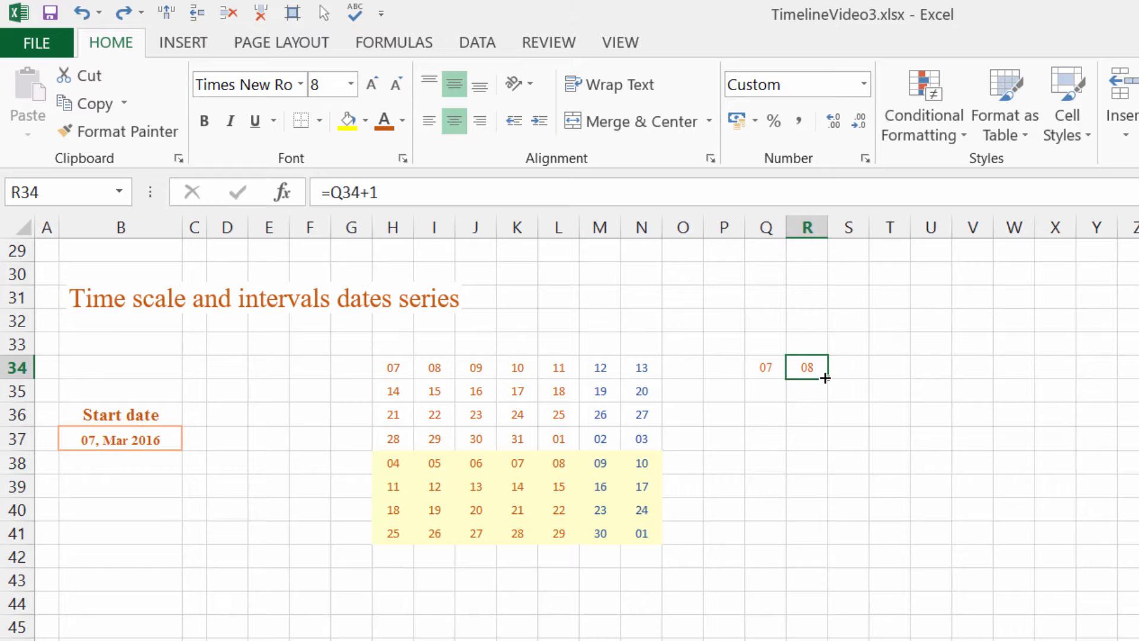
{"action": "left_click_drag", "start_coordinate": [897, 387], "coordinate": [1037, 382]}
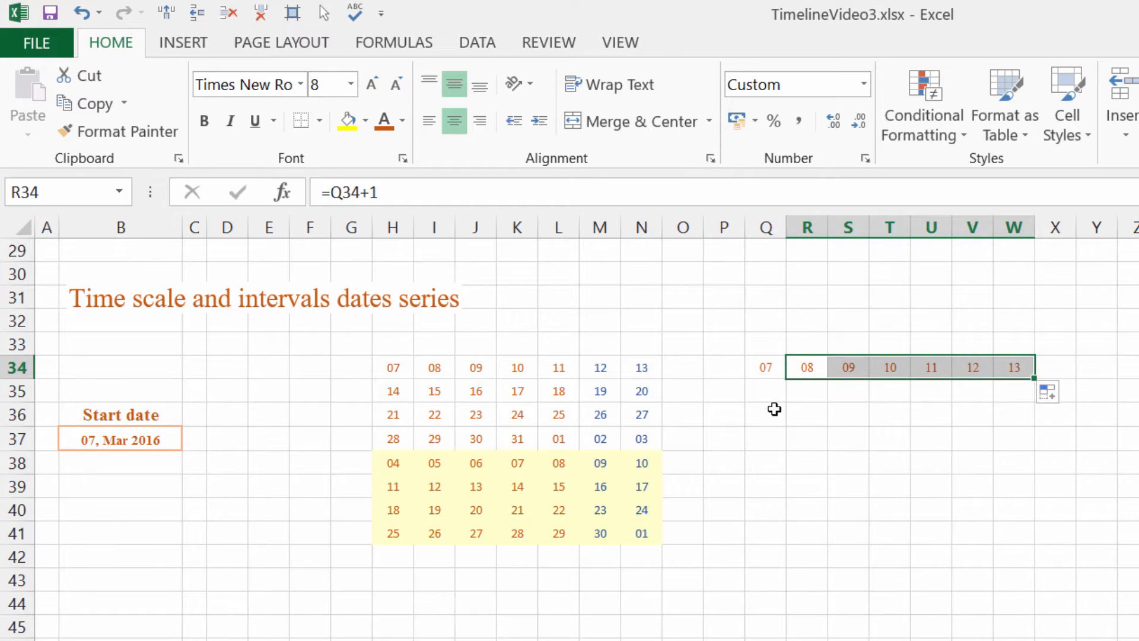
- Enter the formula =W34+1 in cell Q35 to continue the day series on the second row
{"action": "left_click", "coordinate": [772, 388]}
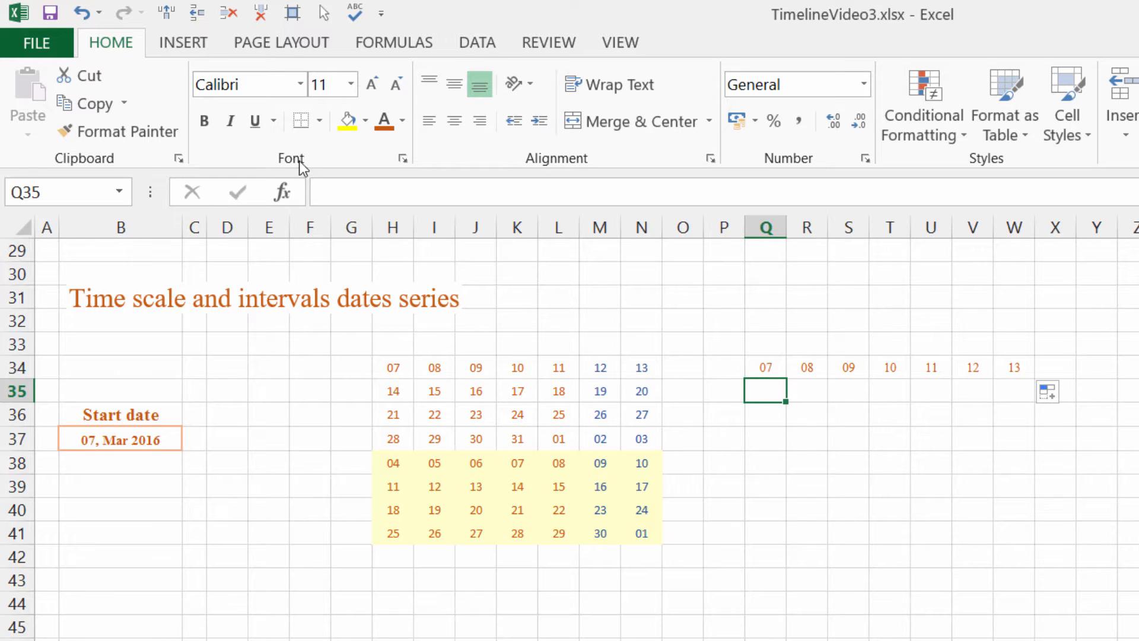
{"action": "left_click", "coordinate": [335, 193]}
{"action": "type", "text": "="}
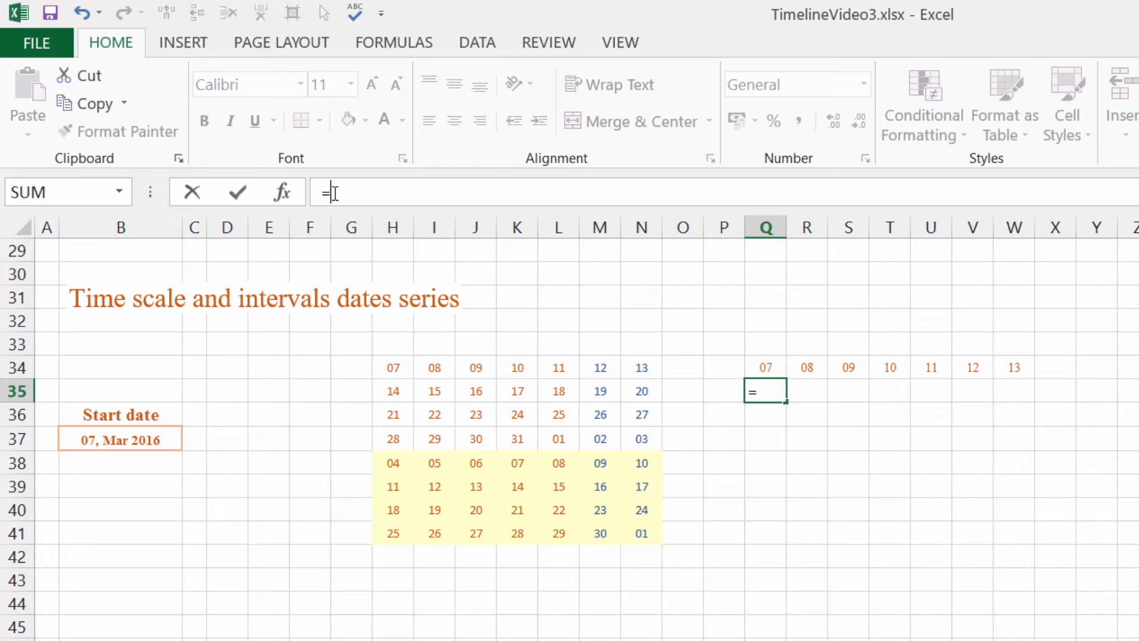
{"action": "left_click", "coordinate": [1010, 366]}
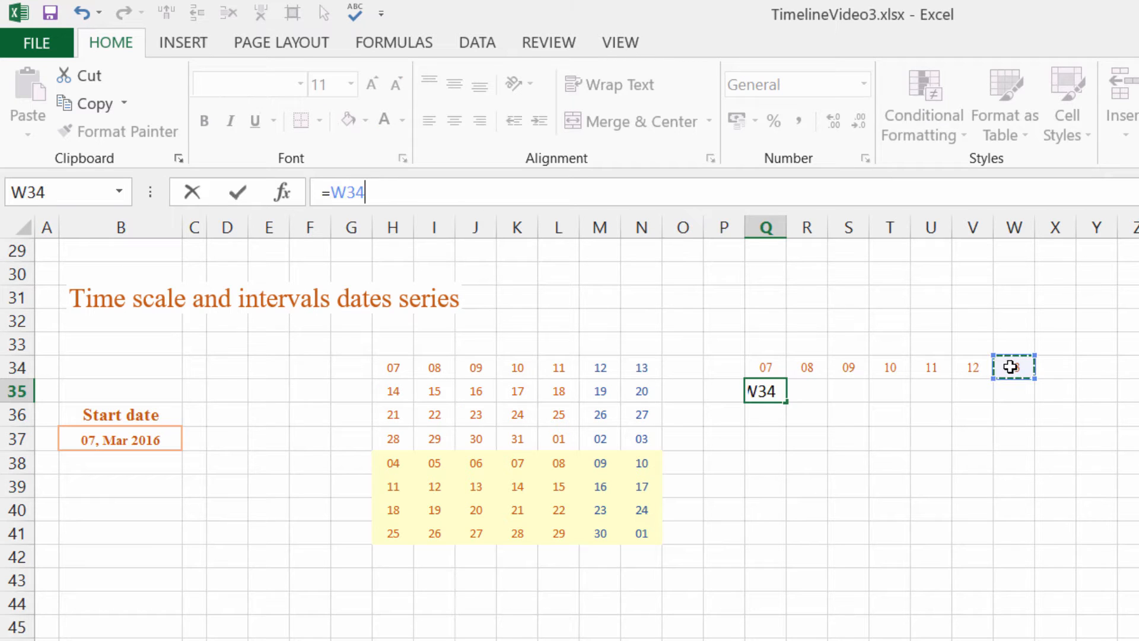
{"action": "left_click", "coordinate": [368, 190]}
{"action": "type", "text": "+"}
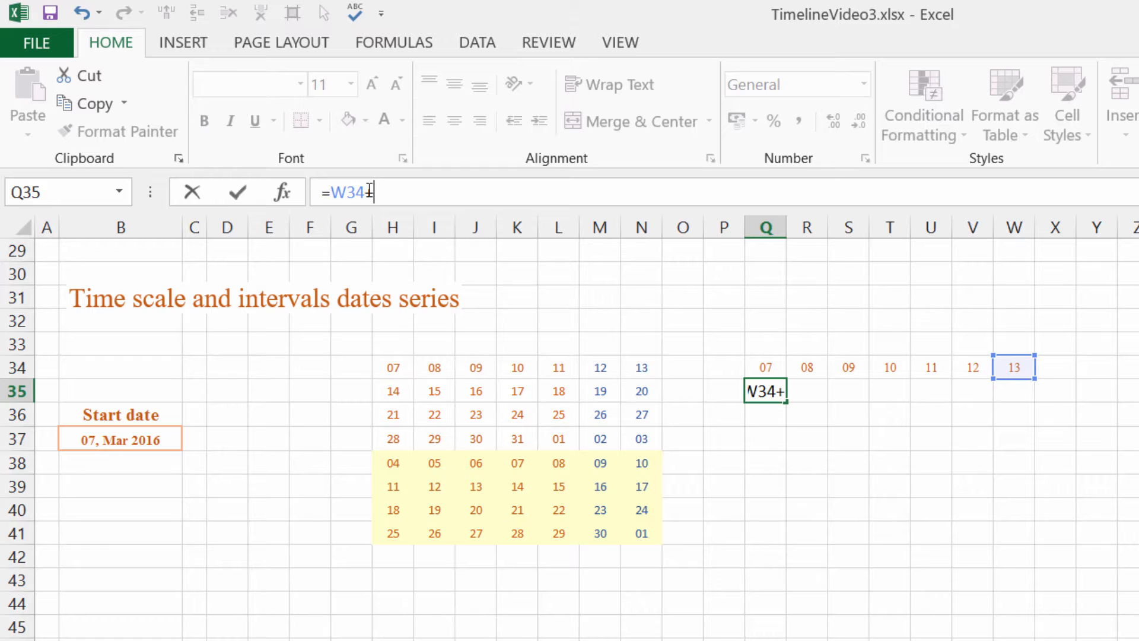
{"action": "type", "text": "1"}
{"action": "key", "text": "Return"}
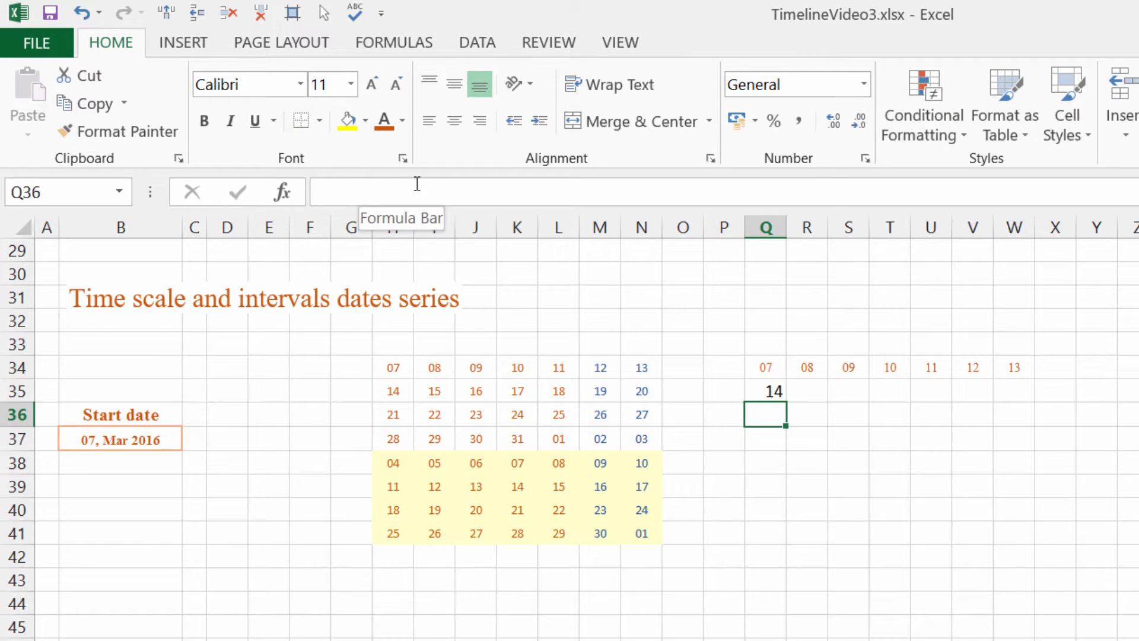
- Copy the formatting of cell W34 to Q35 with Format Painter
{"action": "left_click", "coordinate": [1014, 367]}
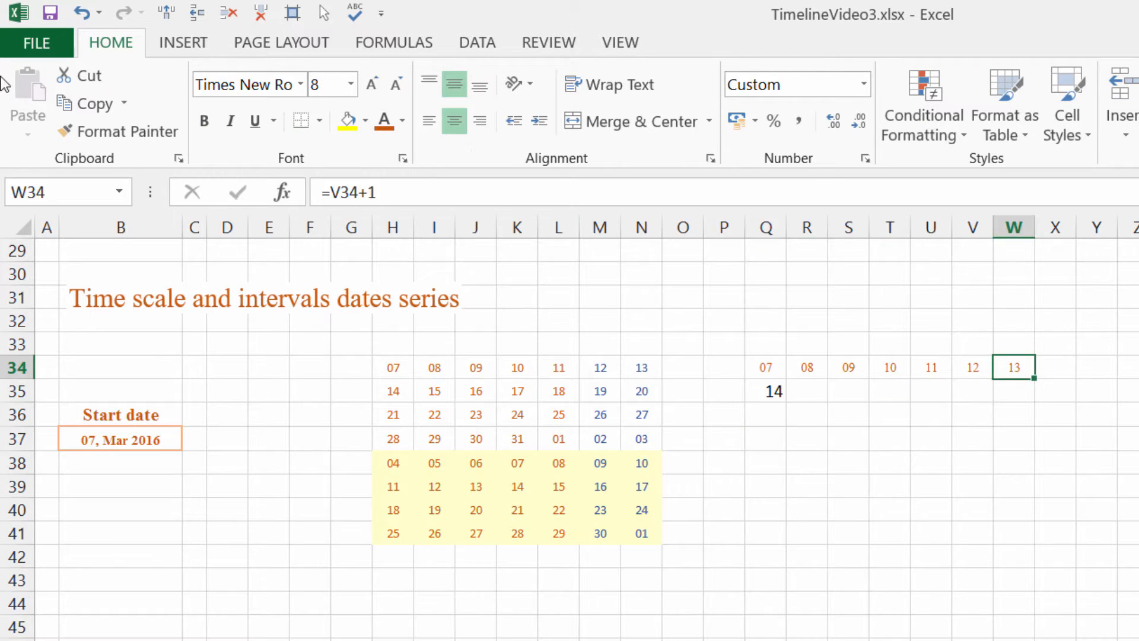
{"action": "left_click", "coordinate": [81, 130]}
{"action": "left_click", "coordinate": [771, 392]}
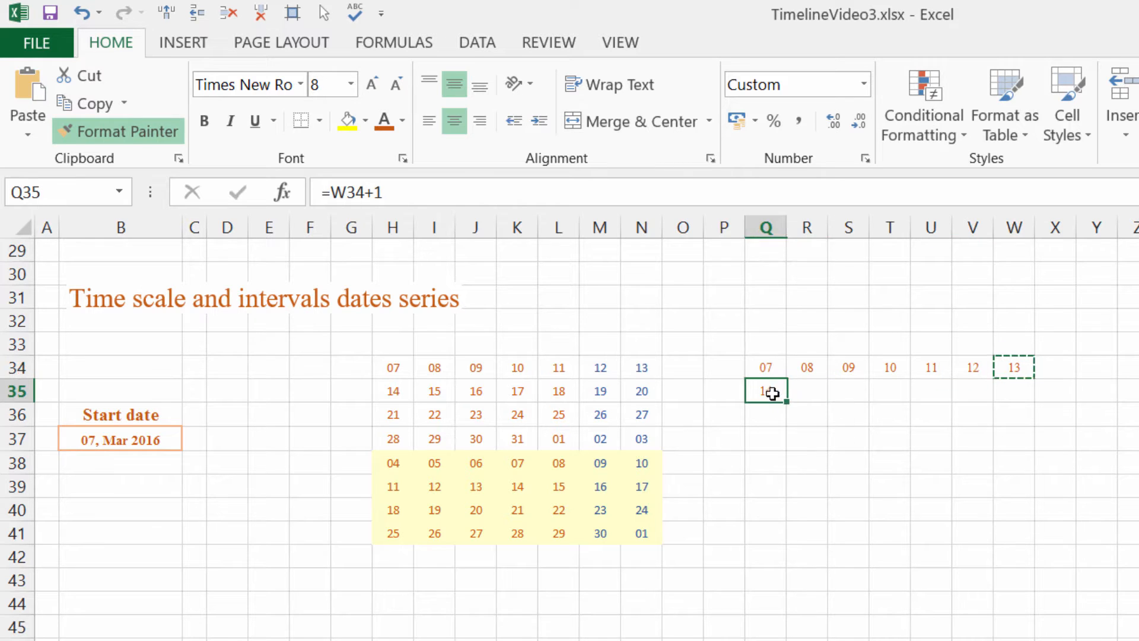
- Enter the formula =Q35+1 in cell R35
{"action": "left_click", "coordinate": [807, 388]}
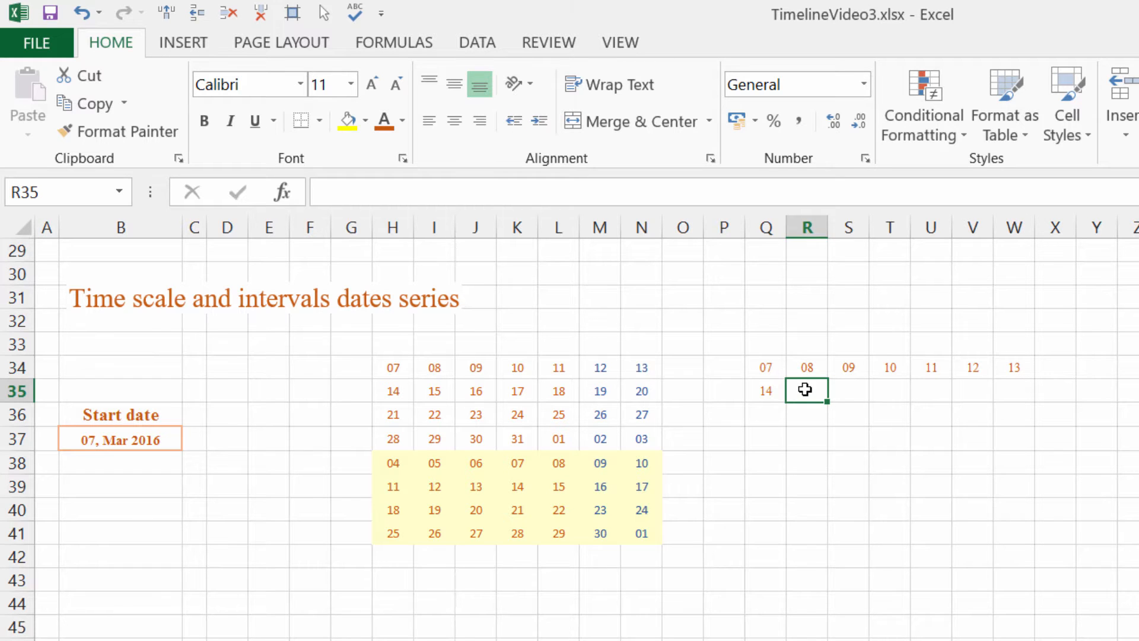
{"action": "left_click", "coordinate": [355, 191]}
{"action": "type", "text": "="}
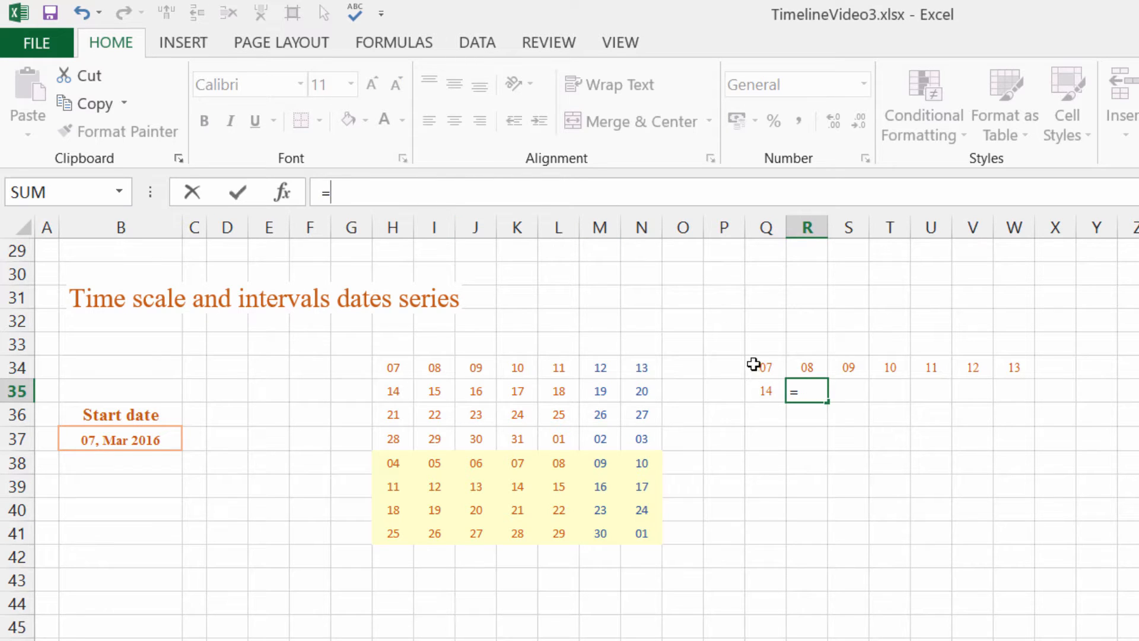
{"action": "left_click", "coordinate": [769, 386]}
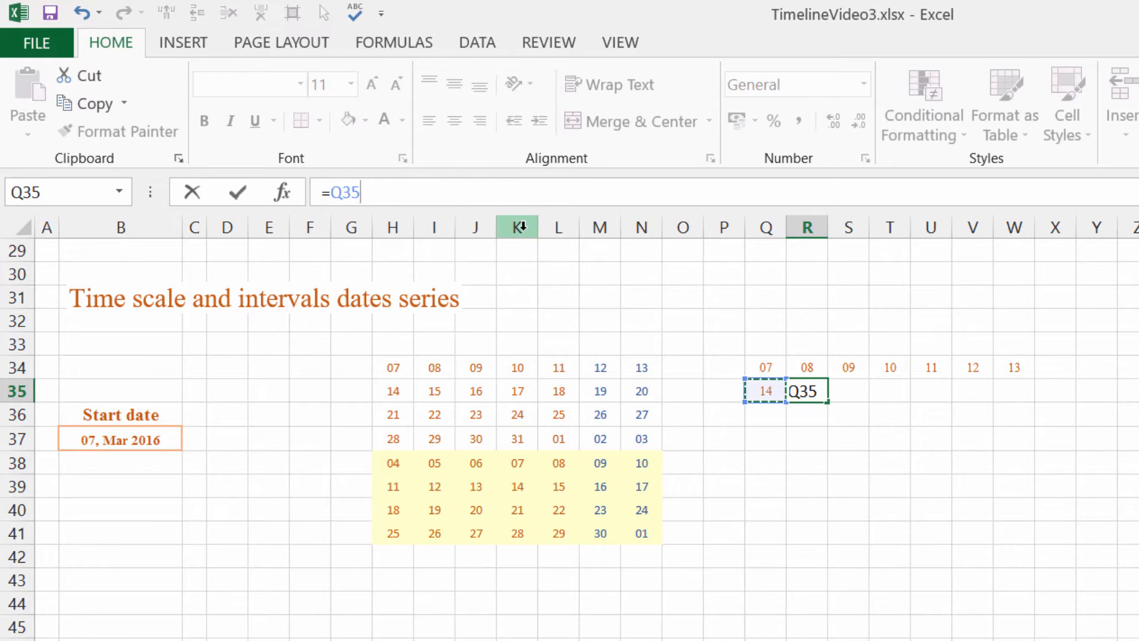
{"action": "type", "text": "+1"}
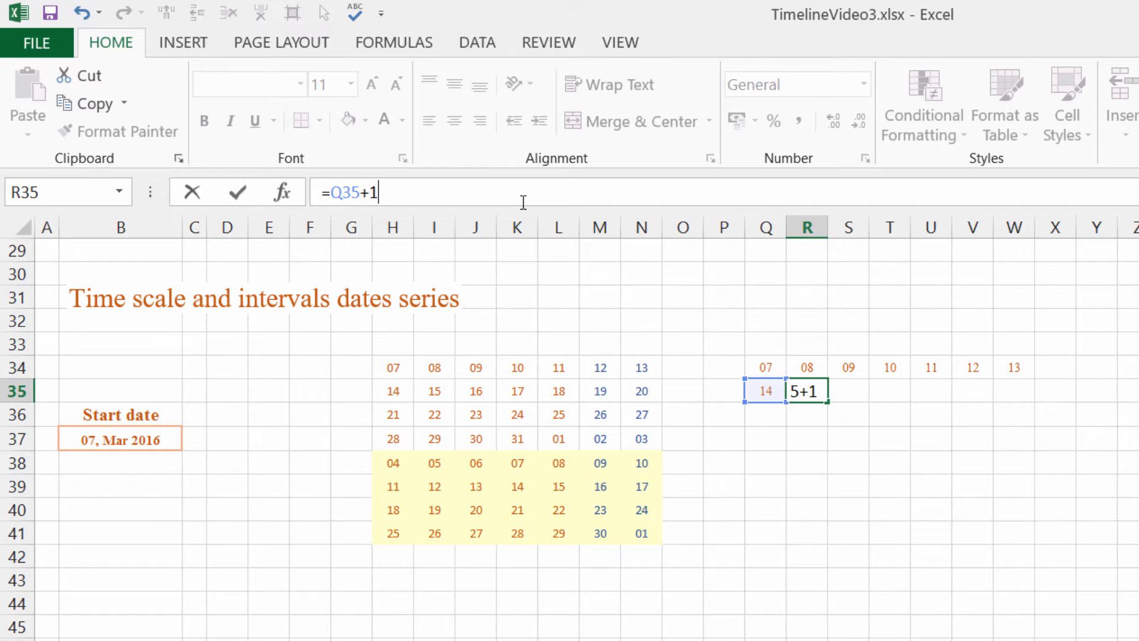
{"action": "key", "text": "Return"}
- Copy the formatting of Q35 to R35 with Format Painter and fill the R35 formula across to W35
{"action": "left_click", "coordinate": [768, 391]}
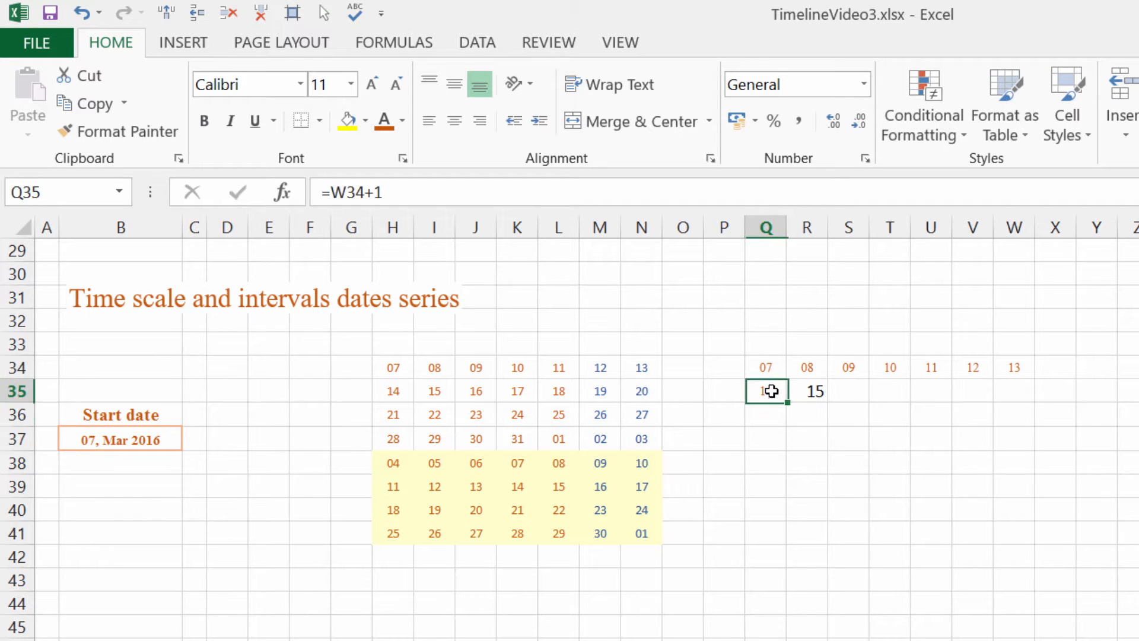
{"action": "left_click", "coordinate": [101, 123]}
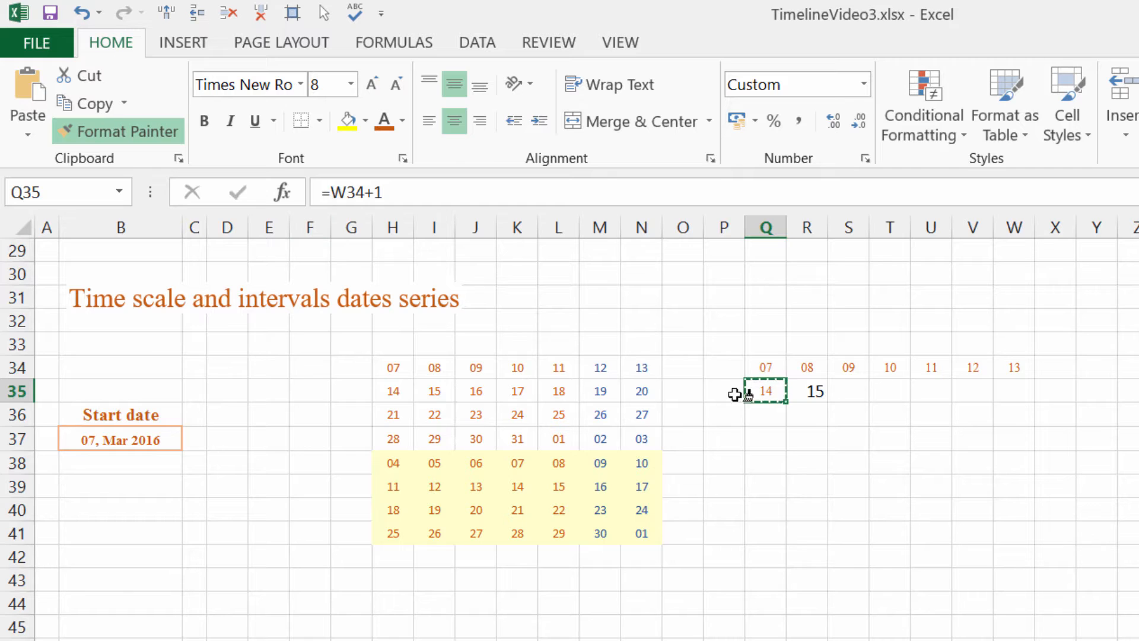
{"action": "left_click", "coordinate": [814, 391]}
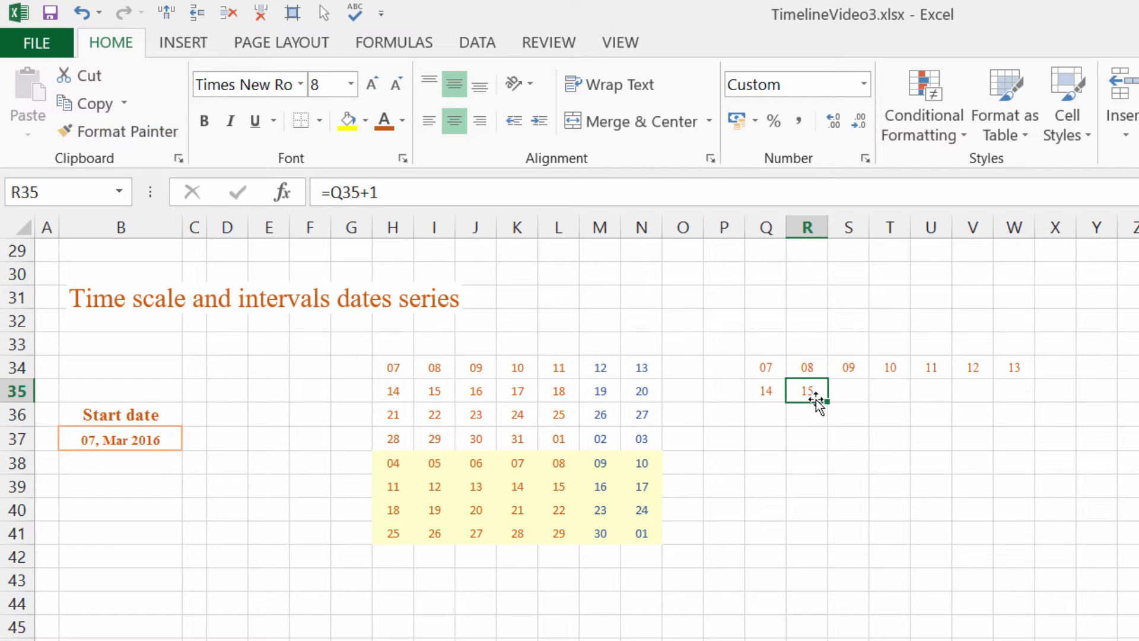
{"action": "left_click", "coordinate": [824, 411]}
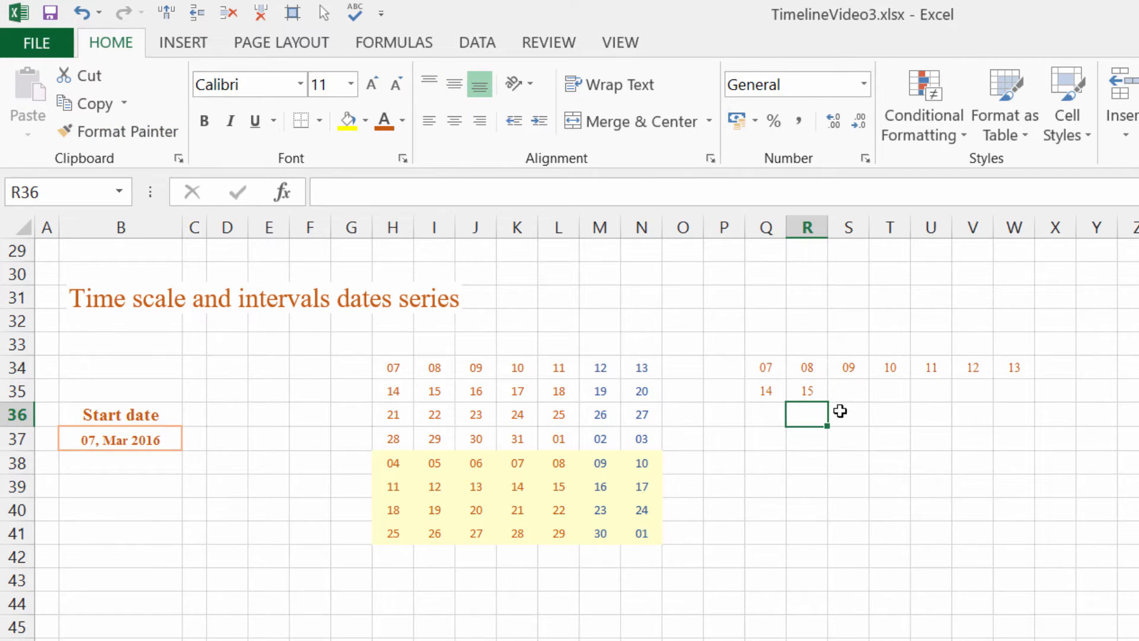
{"action": "left_click", "coordinate": [809, 390]}
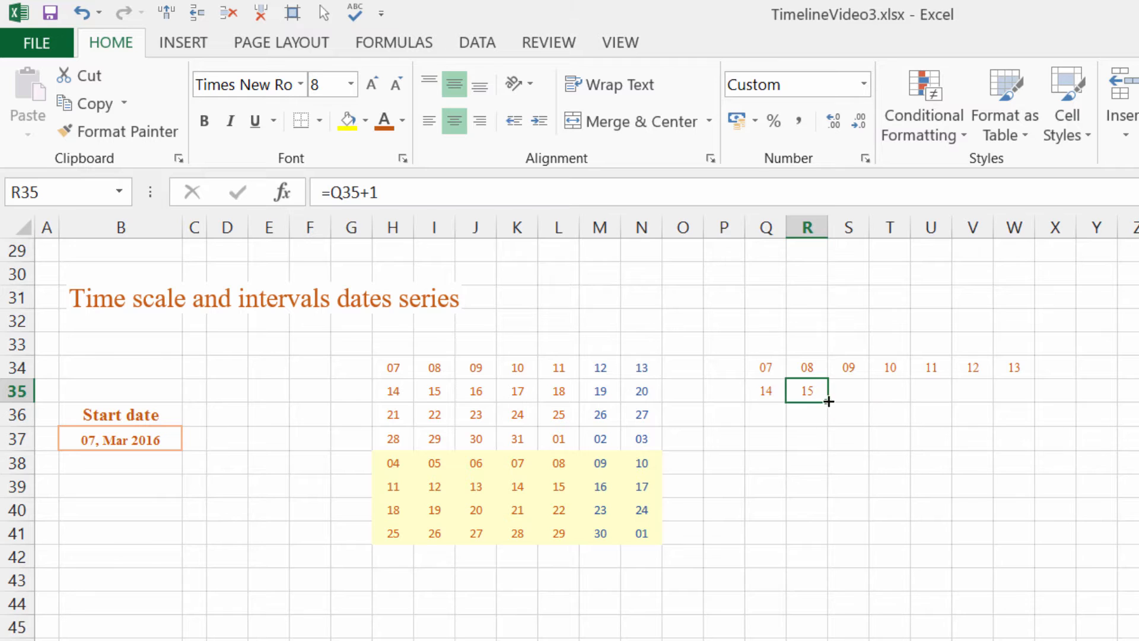
{"action": "left_click_drag", "start_coordinate": [828, 402], "coordinate": [1028, 414]}
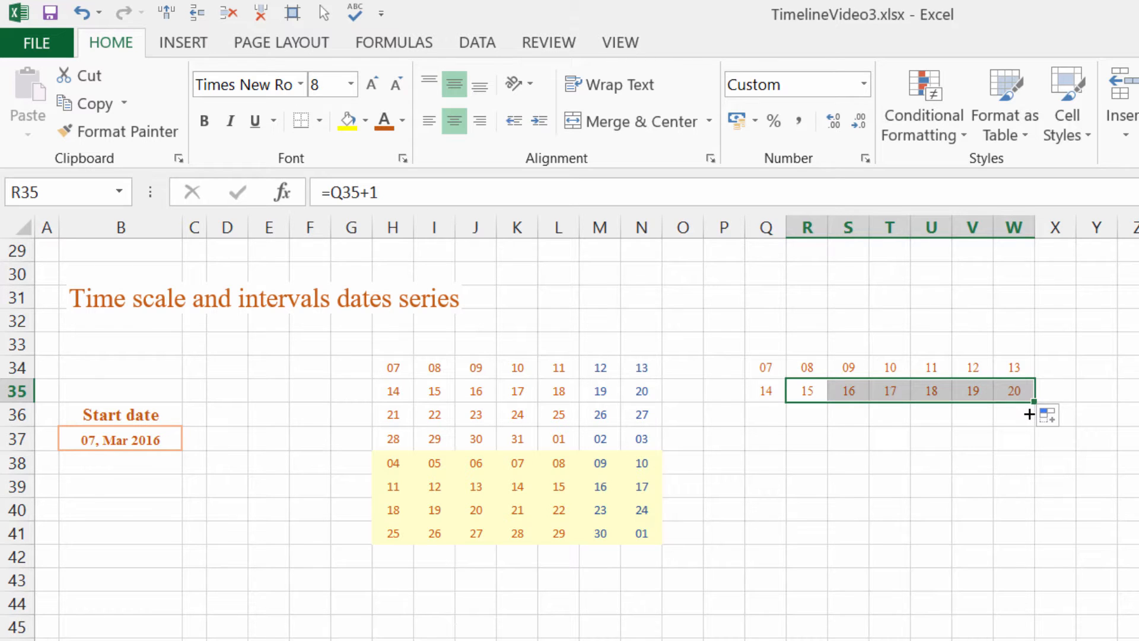
{"action": "key", "text": "Return"}
- Fill the second-row formulas in Q35:W35 down to row 41
{"action": "left_click", "coordinate": [973, 416]}
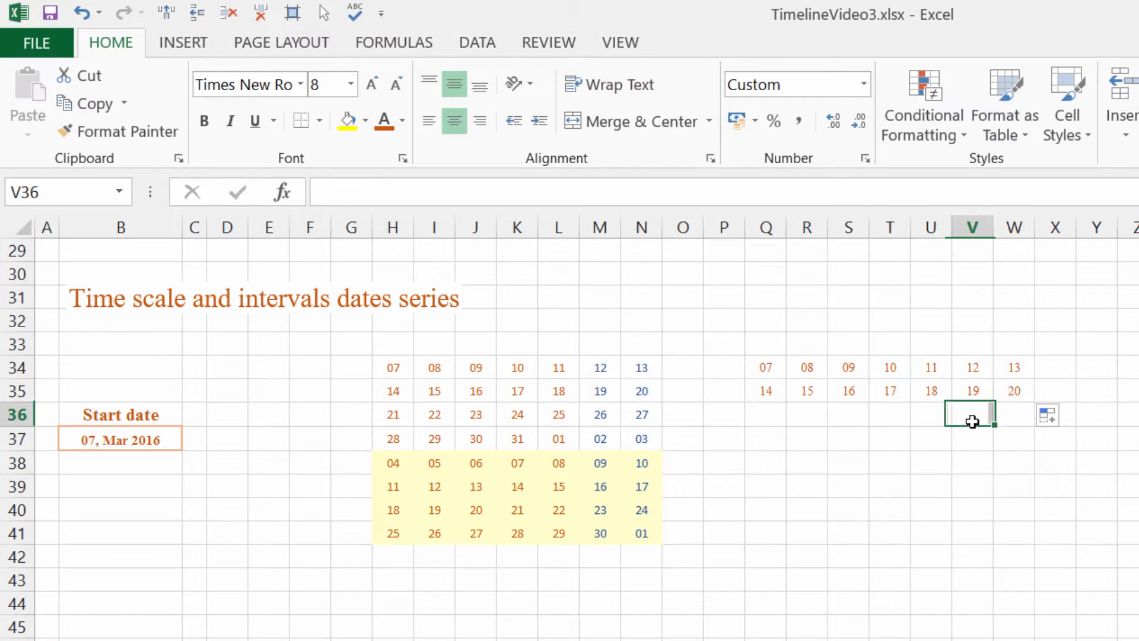
{"action": "left_click_drag", "start_coordinate": [765, 395], "coordinate": [1021, 545]}
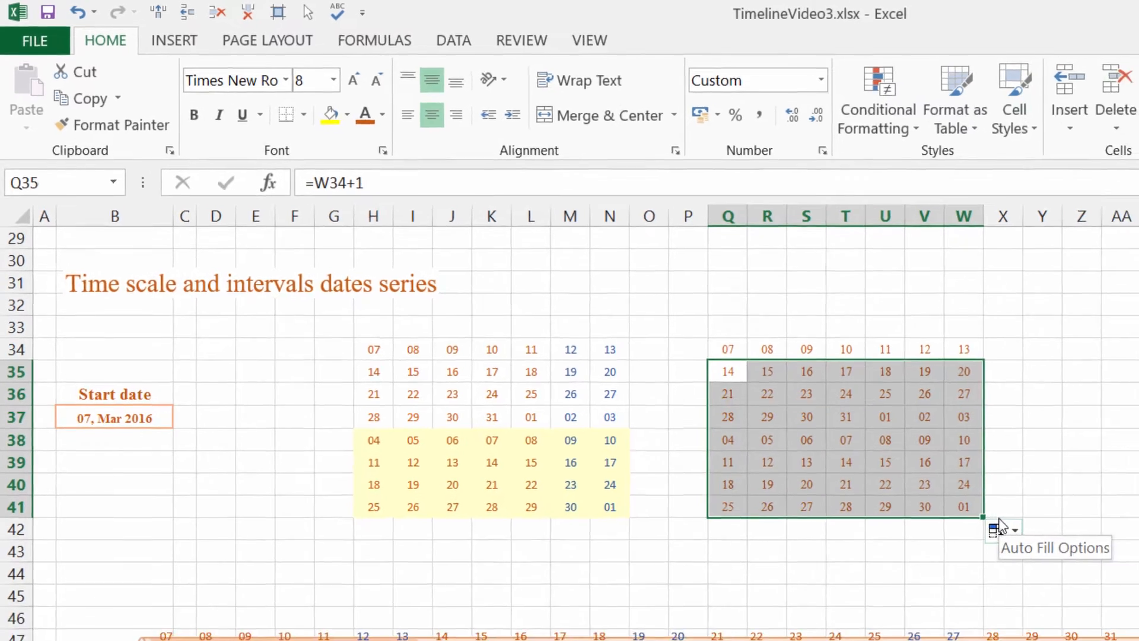
{"action": "left_click", "coordinate": [984, 503]}
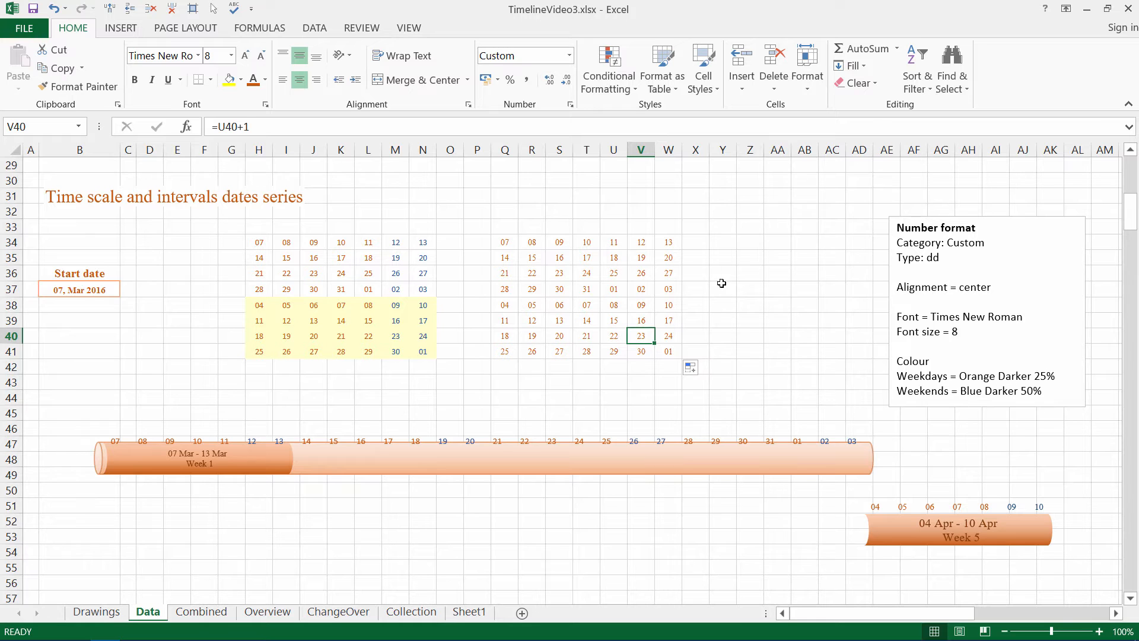
- Set the font colour of the weekend dates in V34:W41 to Blue, Darker 50%
{"action": "left_click_drag", "start_coordinate": [641, 242], "coordinate": [668, 350]}
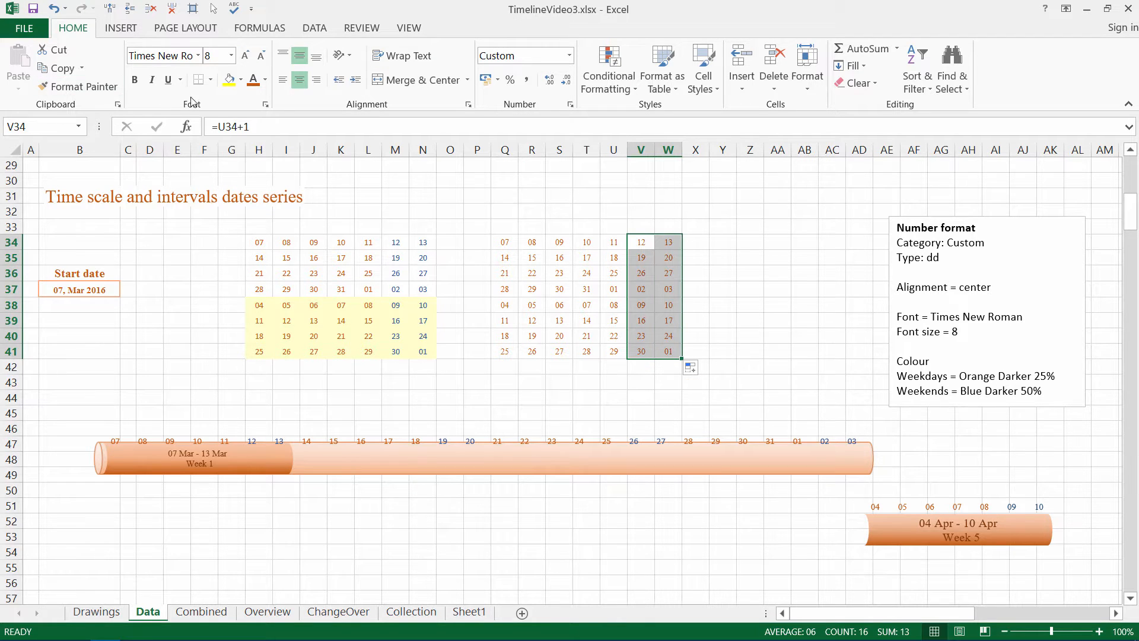
{"action": "left_click", "coordinate": [266, 80]}
{"action": "left_click", "coordinate": [358, 185]}
{"action": "left_click", "coordinate": [560, 273]}
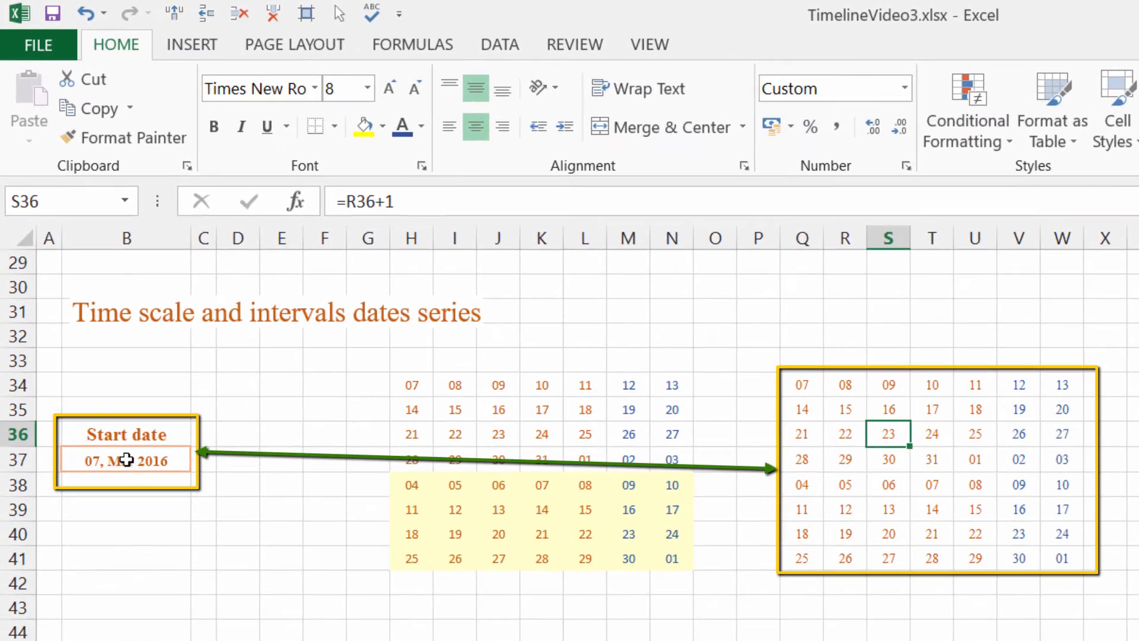
- Change the start date in cell B37 to 29/2
{"action": "left_click", "coordinate": [112, 458]}
{"action": "type", "text": "29"}
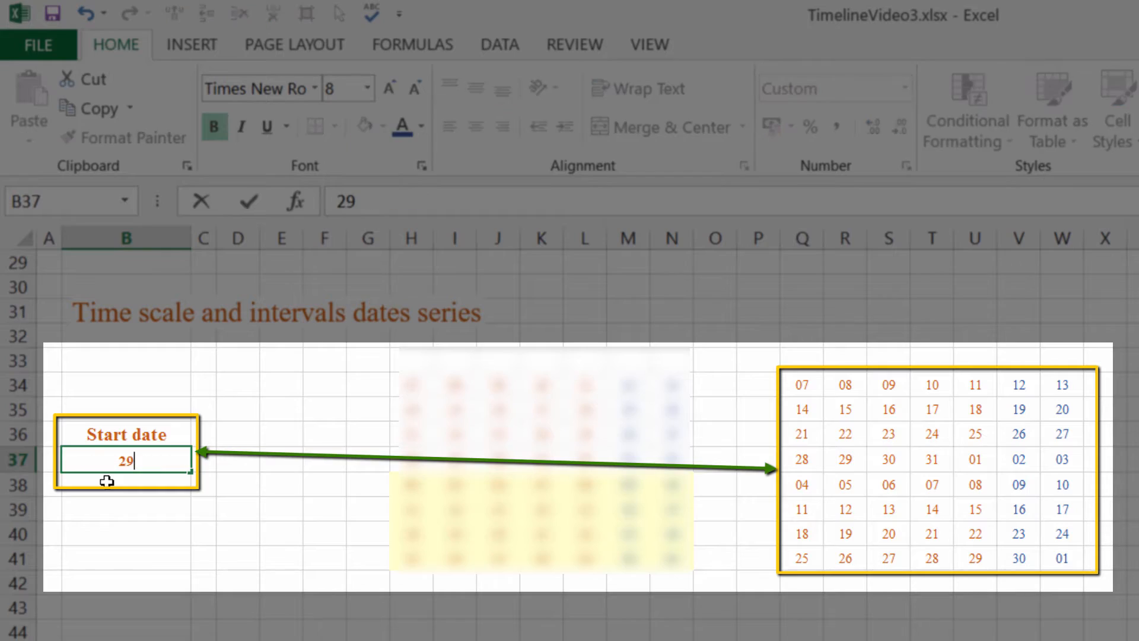
{"action": "type", "text": "/2"}
{"action": "key", "text": "Return"}
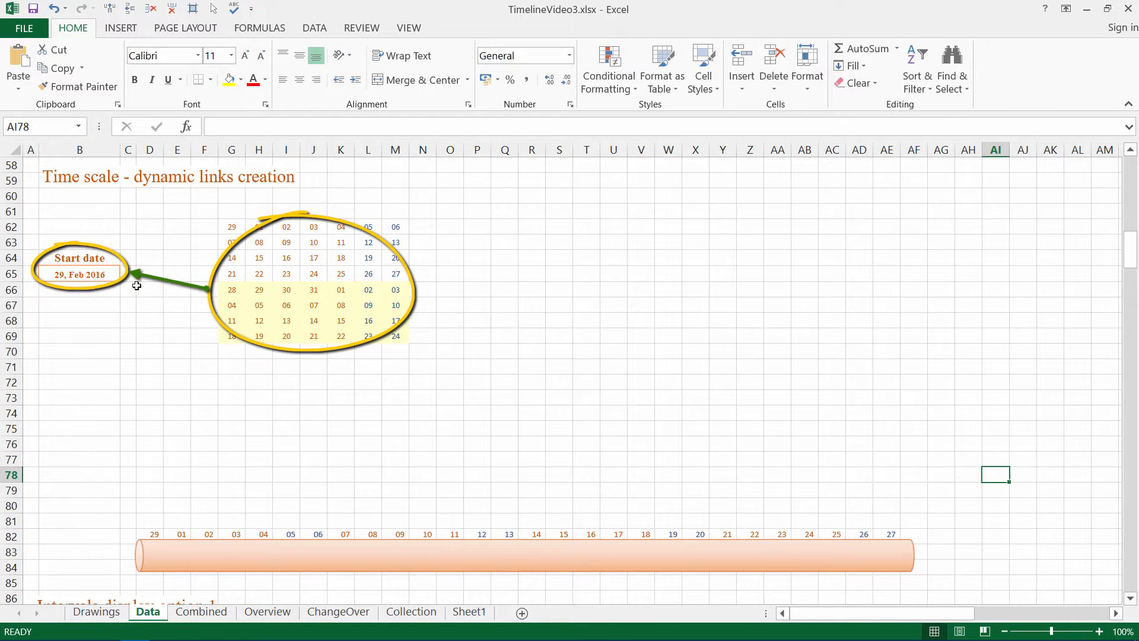
- Select all the time scale day boxes above the timeline bar with Select Objects
{"action": "left_click", "coordinate": [212, 9]}
{"action": "left_click_drag", "start_coordinate": [123, 508], "coordinate": [953, 563]}
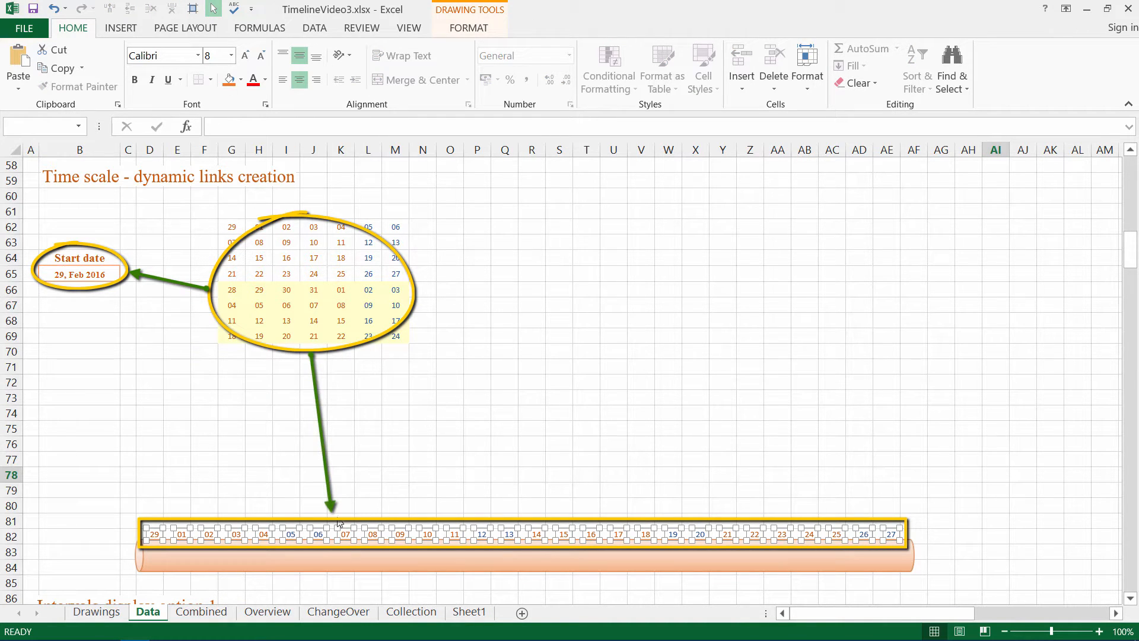
- Copy the time scale element from the Drawings sheet and paste it at cell G71 below the date grid on the Data sheet
{"action": "left_click", "coordinate": [97, 612]}
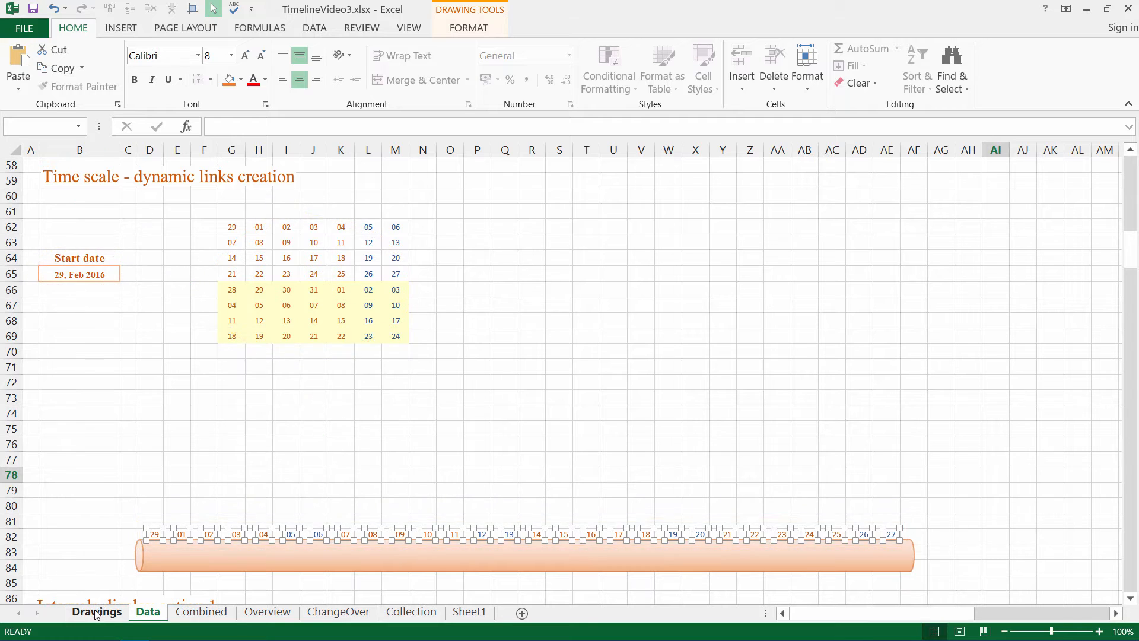
{"action": "left_click", "coordinate": [372, 245]}
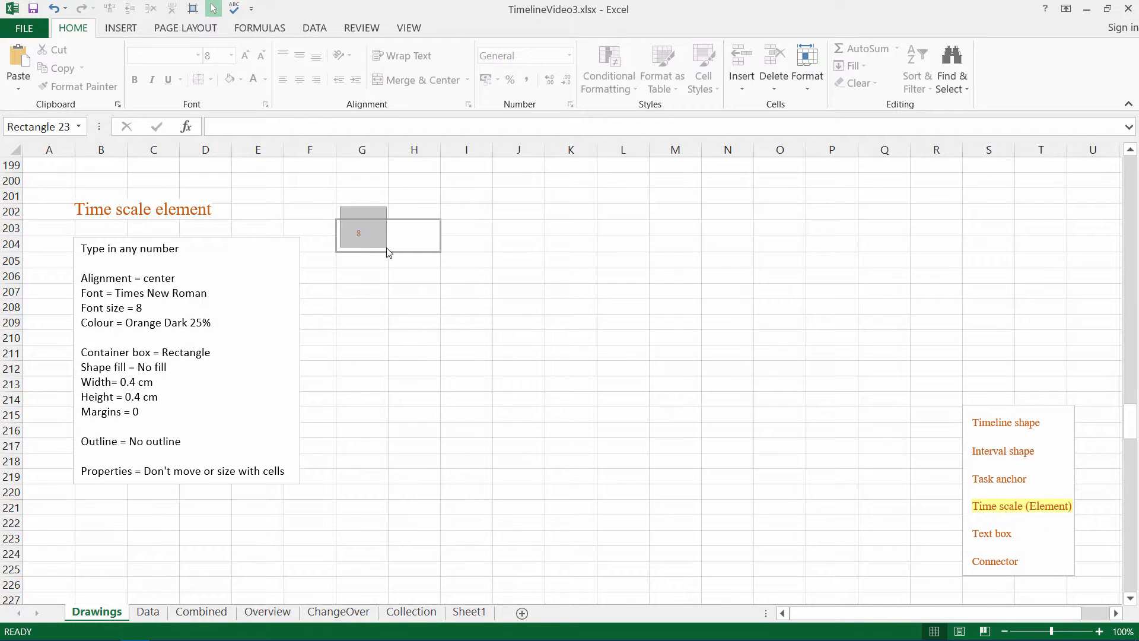
{"action": "left_click", "coordinate": [148, 612]}
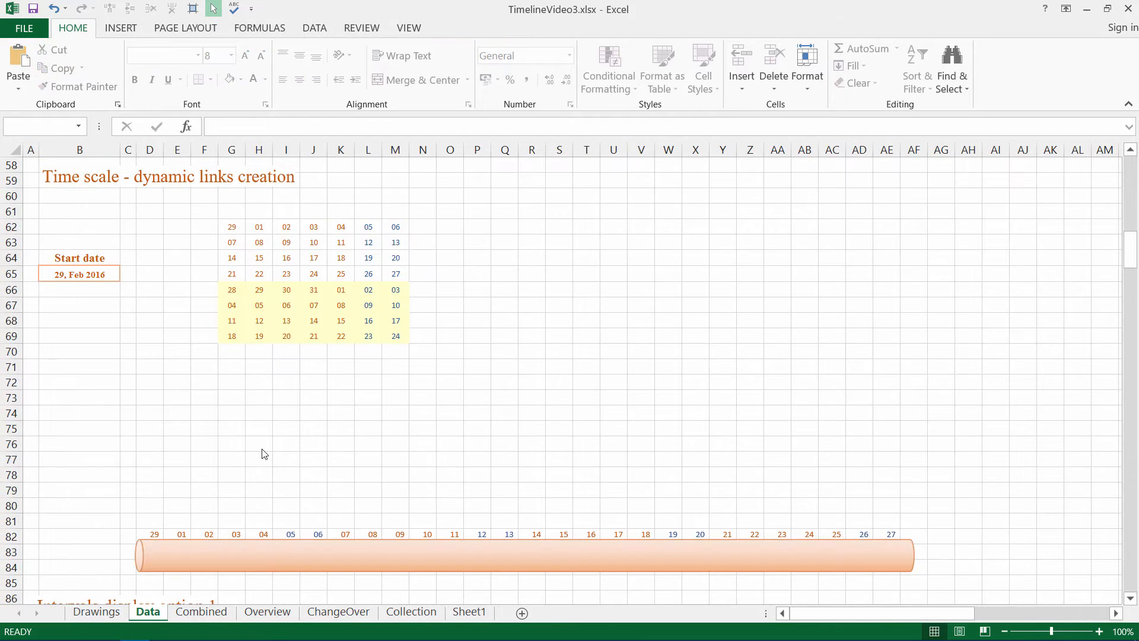
{"action": "left_click", "coordinate": [234, 367]}
{"action": "left_click", "coordinate": [23, 76]}
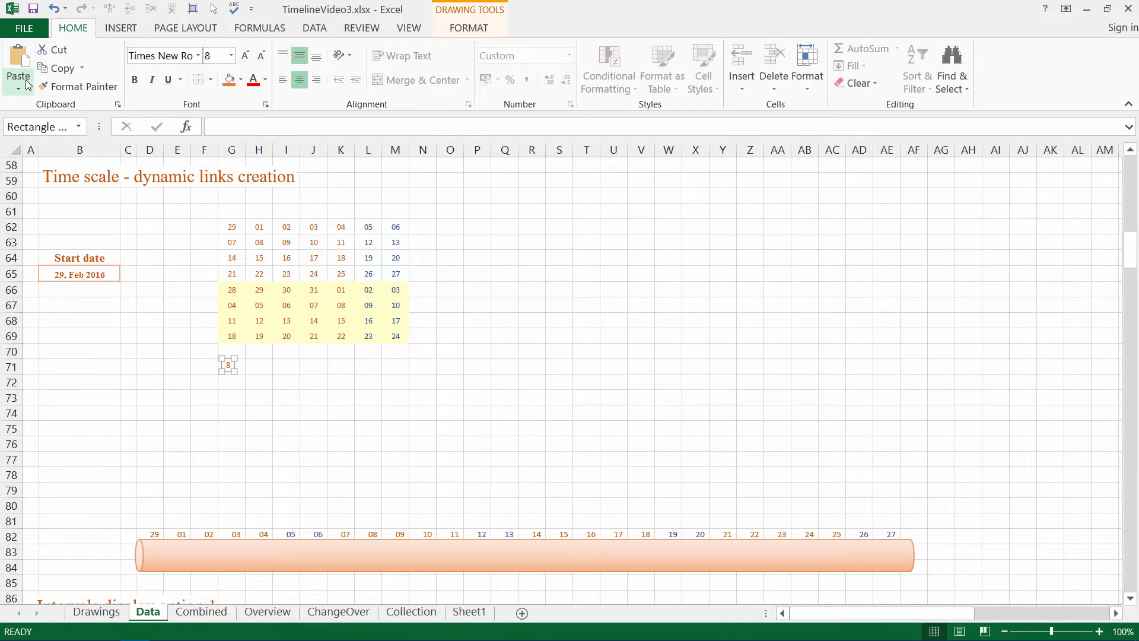
{"action": "left_click", "coordinate": [286, 412]}
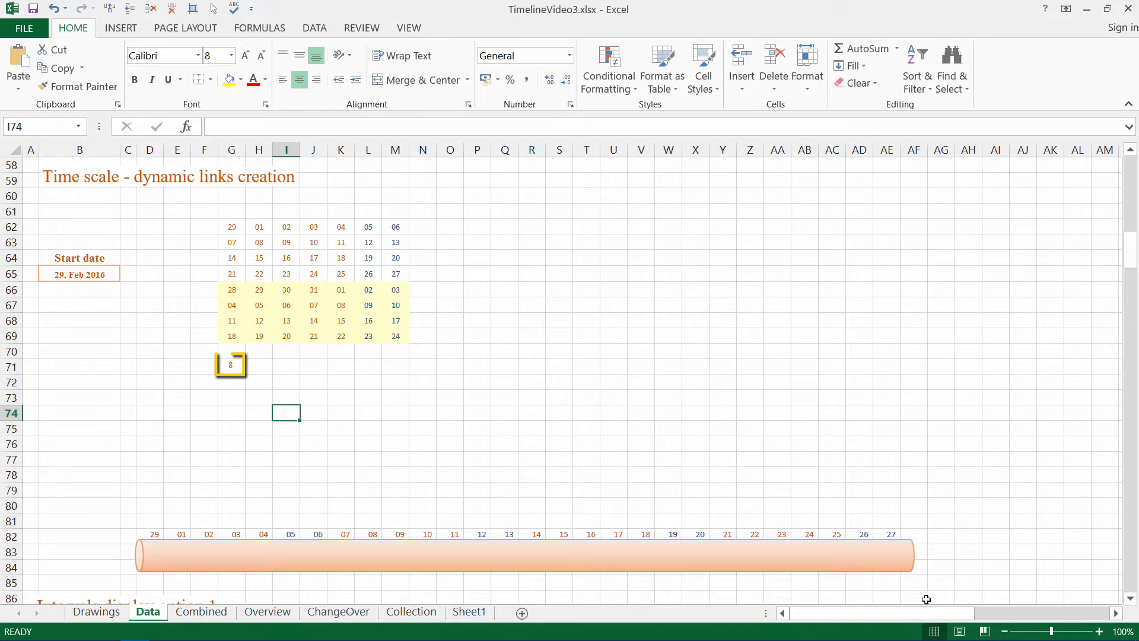
- Link the pasted time scale element to the grid's first date with the formula =$G$62
{"action": "left_click", "coordinate": [237, 364]}
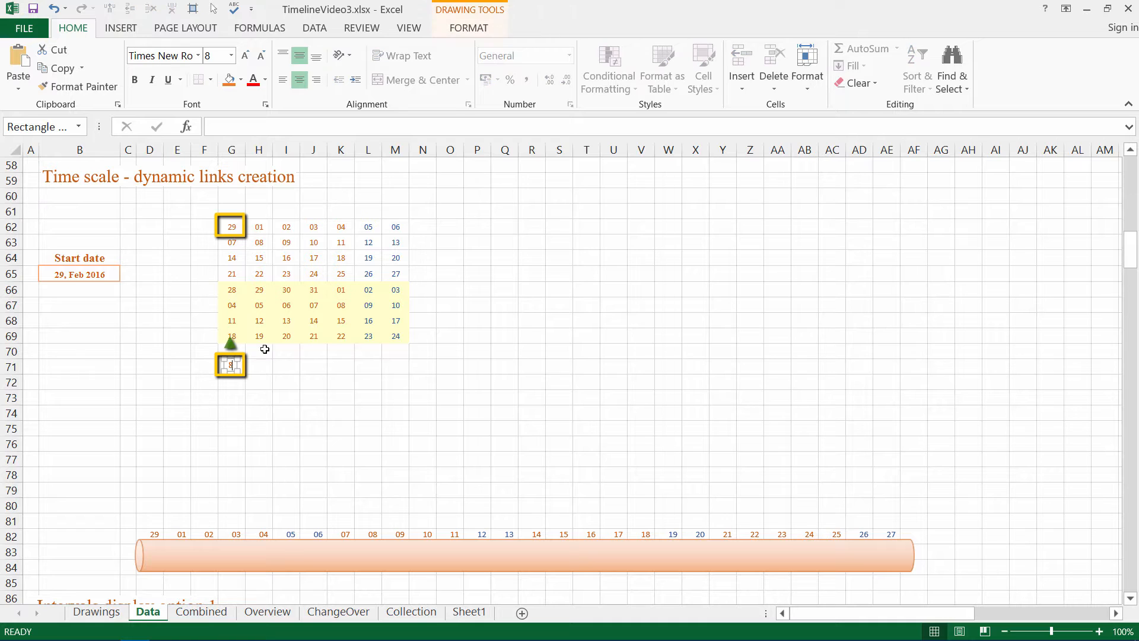
{"action": "left_click", "coordinate": [218, 125]}
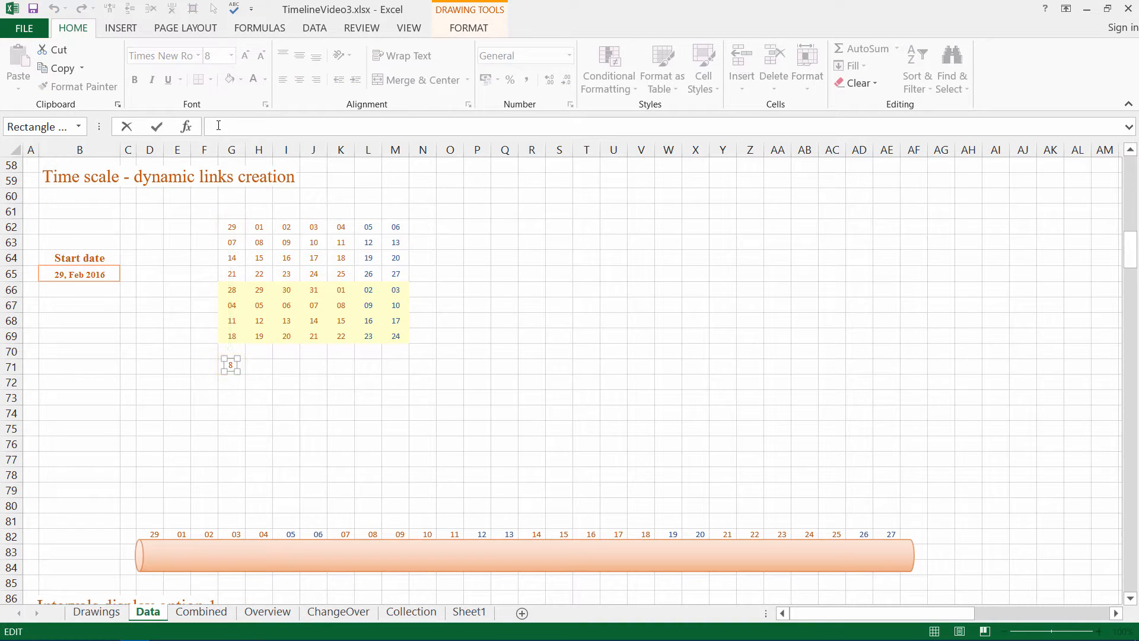
{"action": "type", "text": "="}
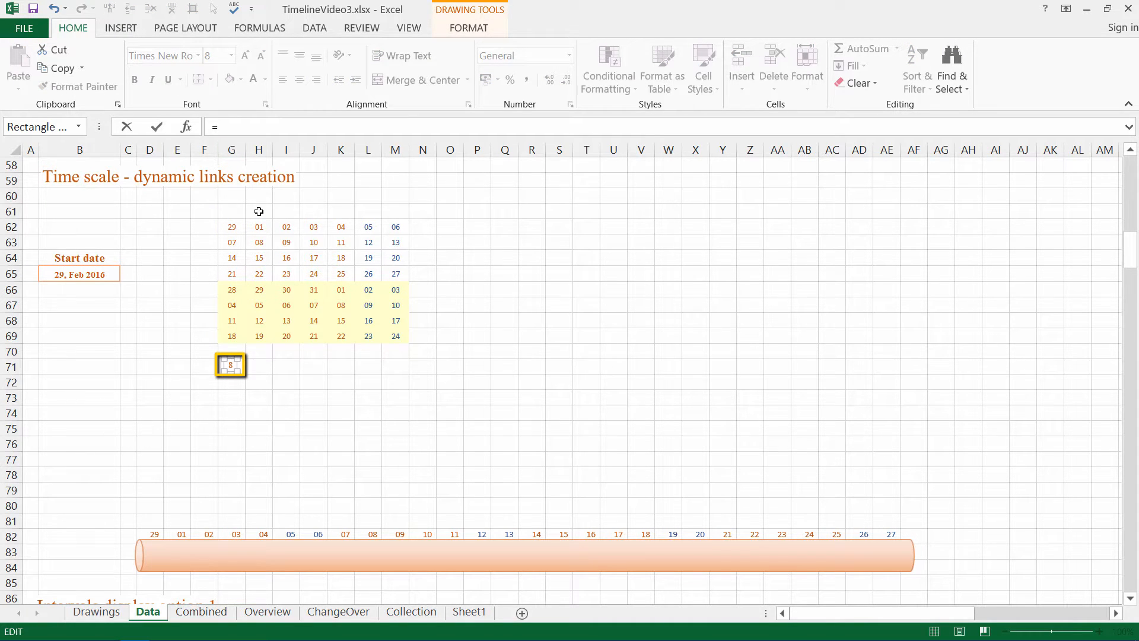
{"action": "left_click", "coordinate": [234, 226]}
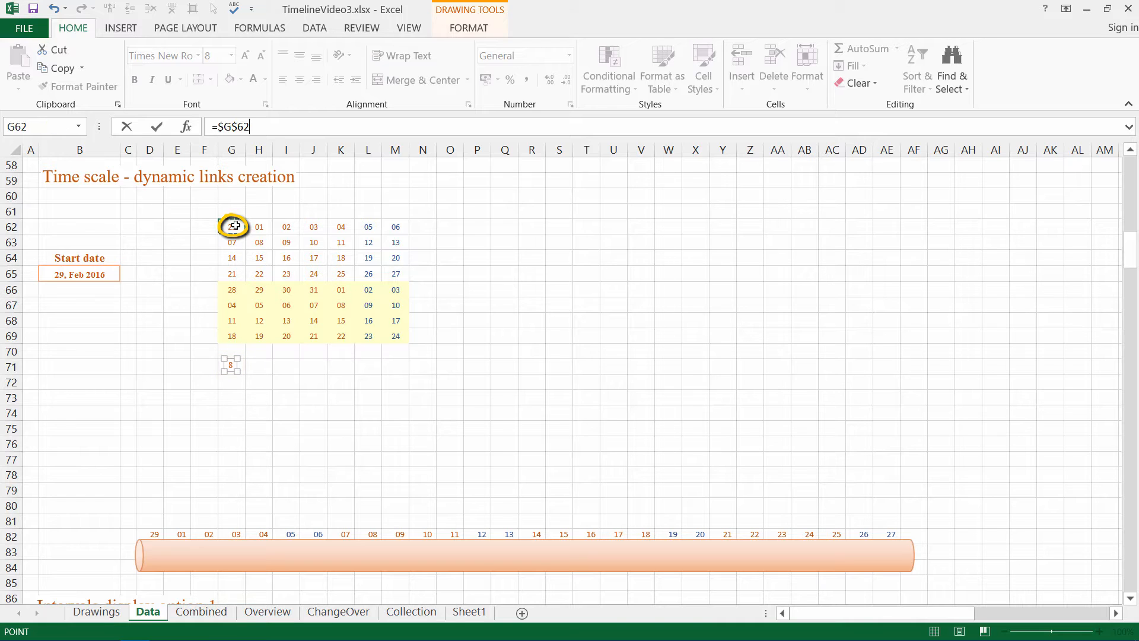
{"action": "key", "text": "Return"}
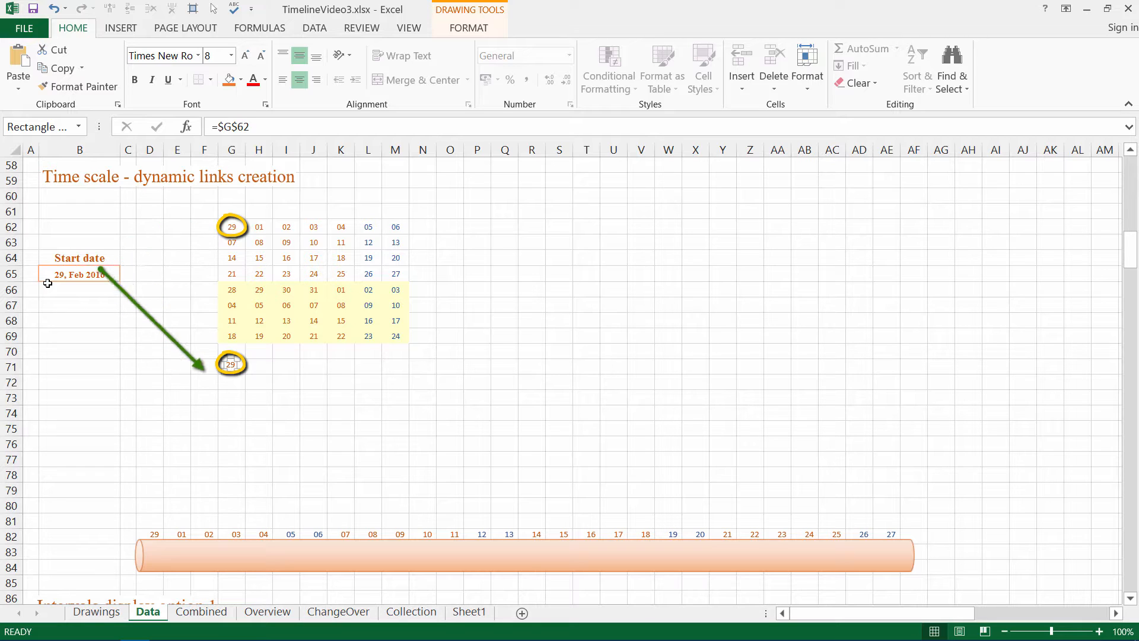
- Change the start date in cell B65 to 7/3
{"action": "key", "text": "Escape"}
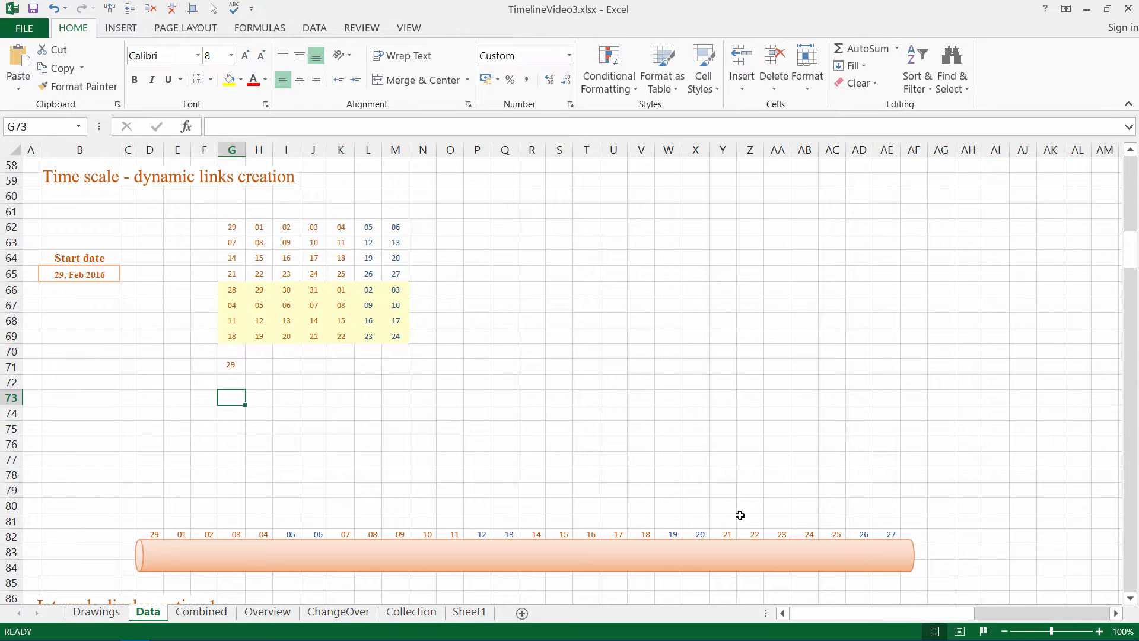
{"action": "left_click", "coordinate": [65, 272]}
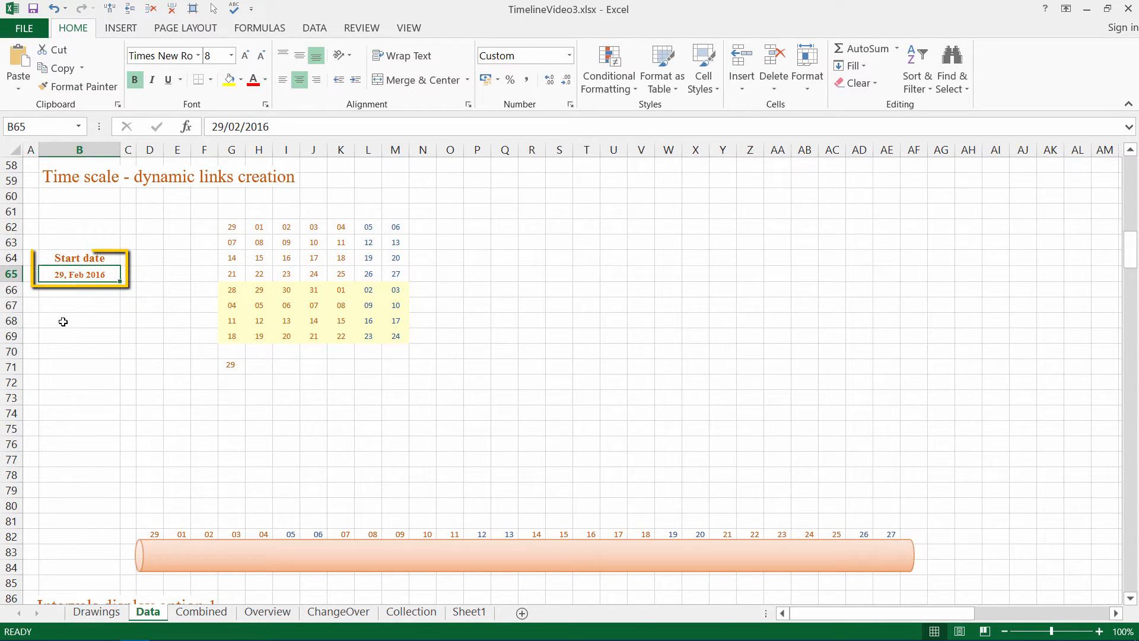
{"action": "type", "text": "7/3"}
{"action": "key", "text": "Return"}
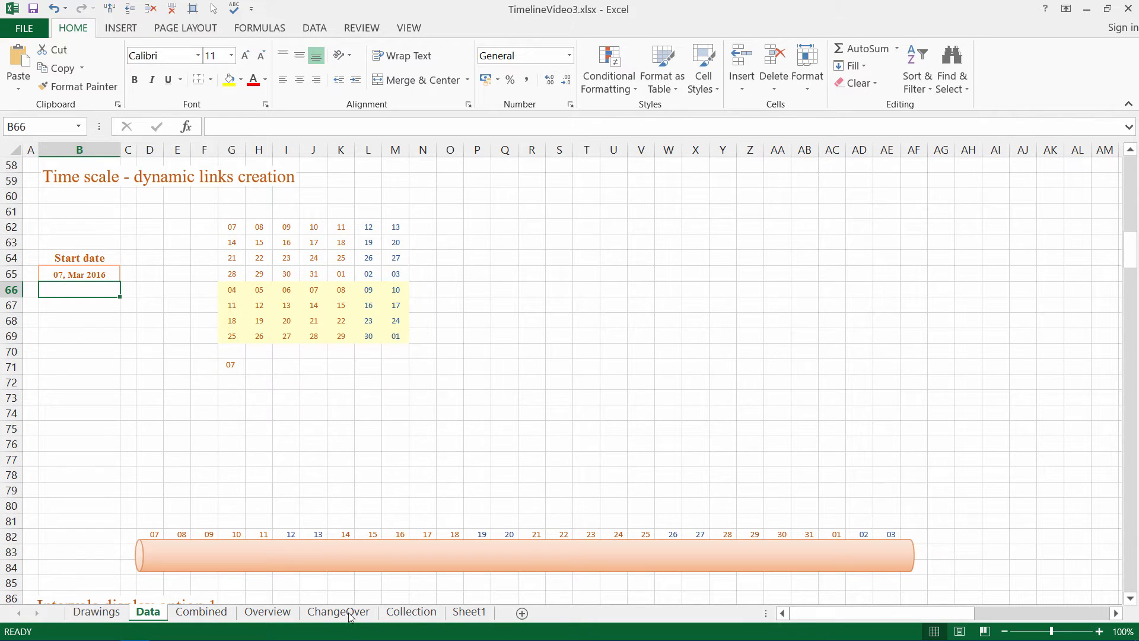
{"action": "left_click", "coordinate": [341, 413]}
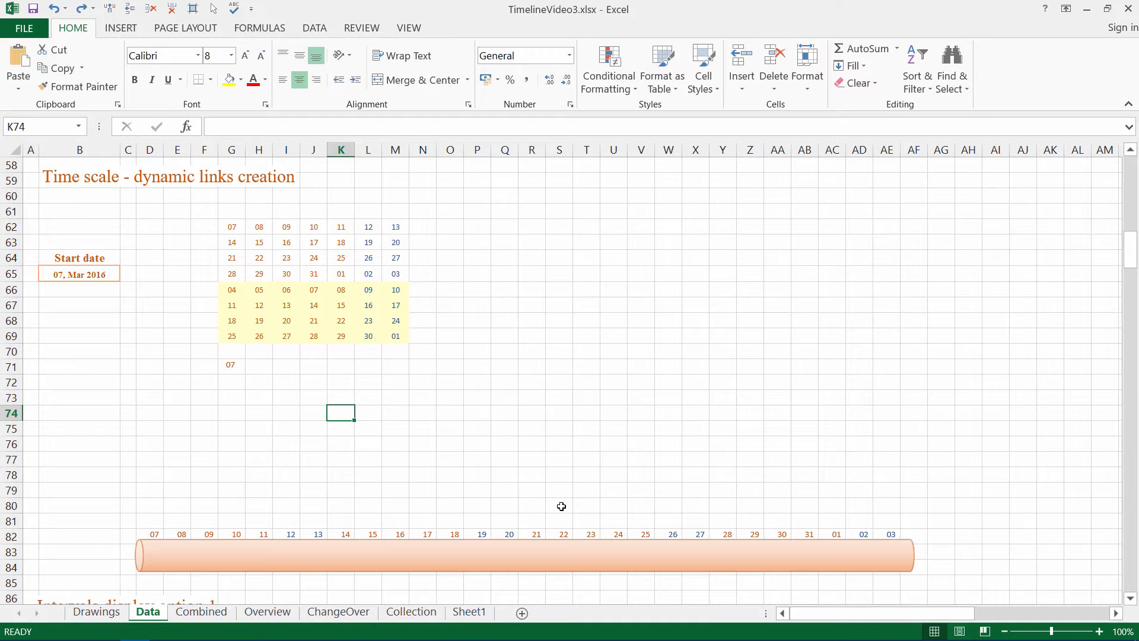
- Duplicate the linked time scale element at cell G71 six times
{"action": "left_click", "coordinate": [228, 364]}
{"action": "key", "text": "ctrl+d"}
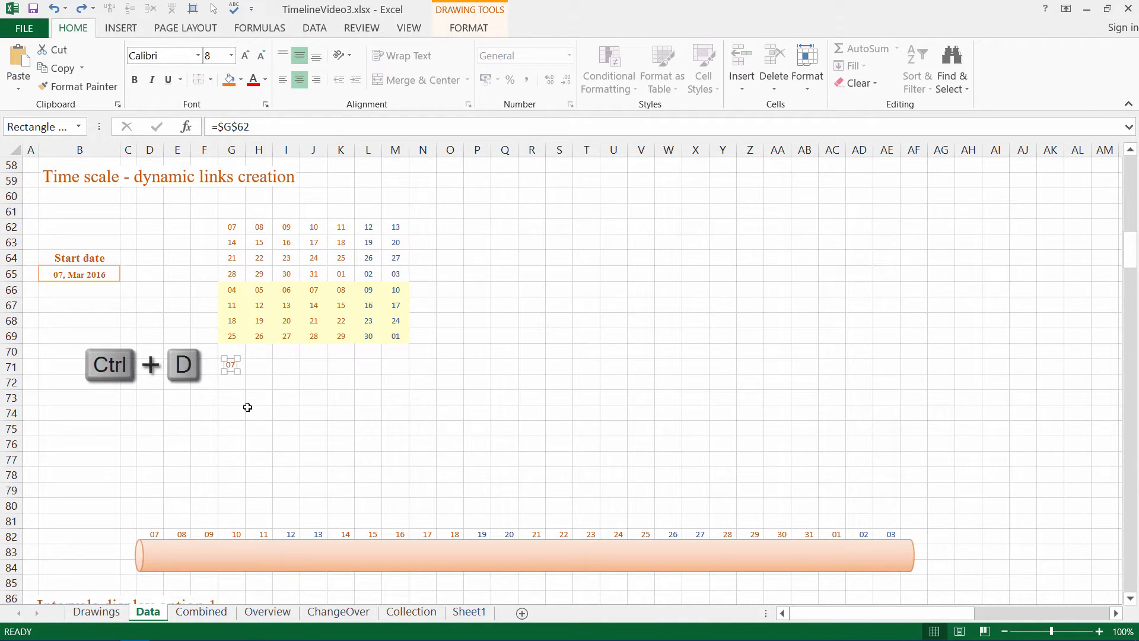
{"action": "key", "text": "ctrl+d"}
{"action": "key", "text": "ctrl+d"}
{"action": "key", "text": "ctrl+d"}
{"action": "key", "text": "ctrl+d"}
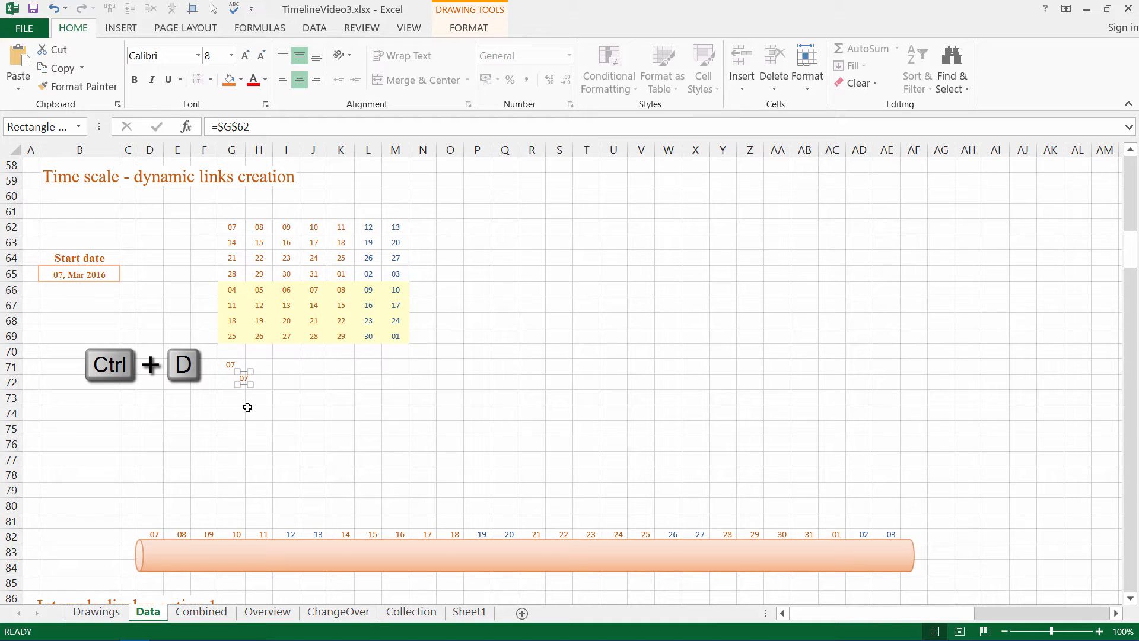
{"action": "key", "text": "ctrl+d"}
{"action": "key", "text": "ctrl+d"}
- Select all seven time scale elements below the date grid with Select Objects and align them to the top
{"action": "left_click", "coordinate": [231, 364]}
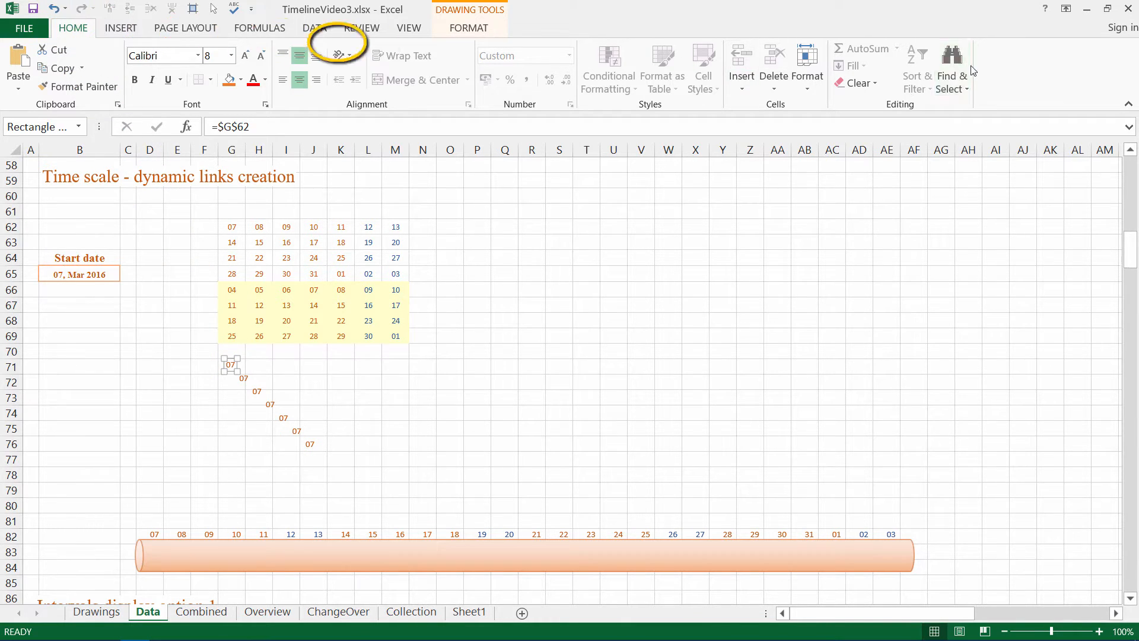
{"action": "left_click", "coordinate": [961, 81]}
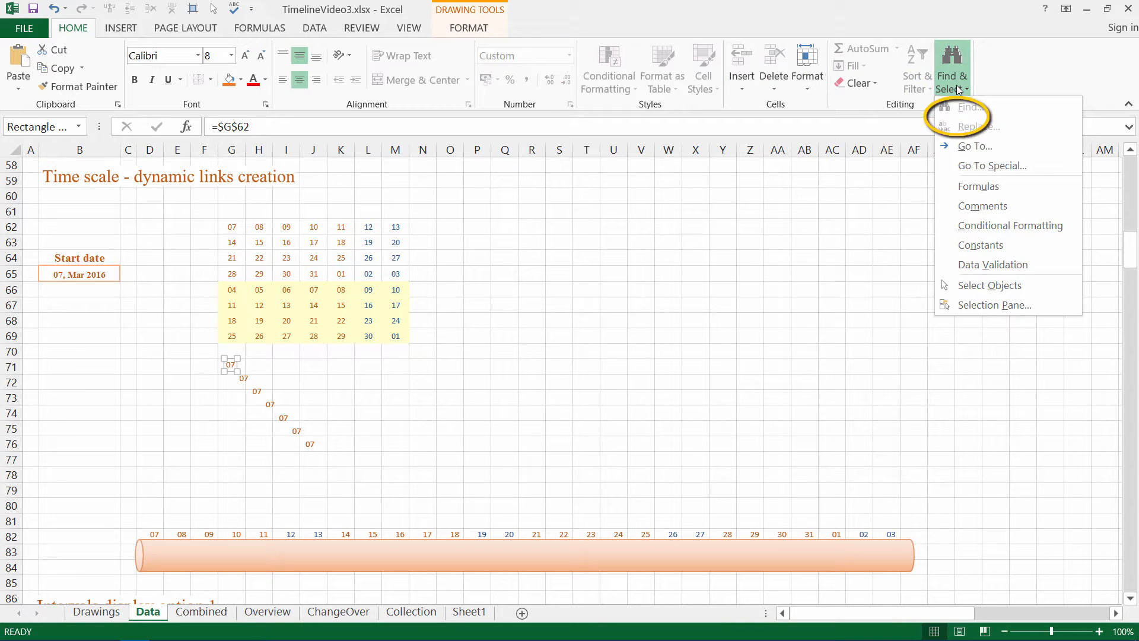
{"action": "left_click", "coordinate": [989, 286]}
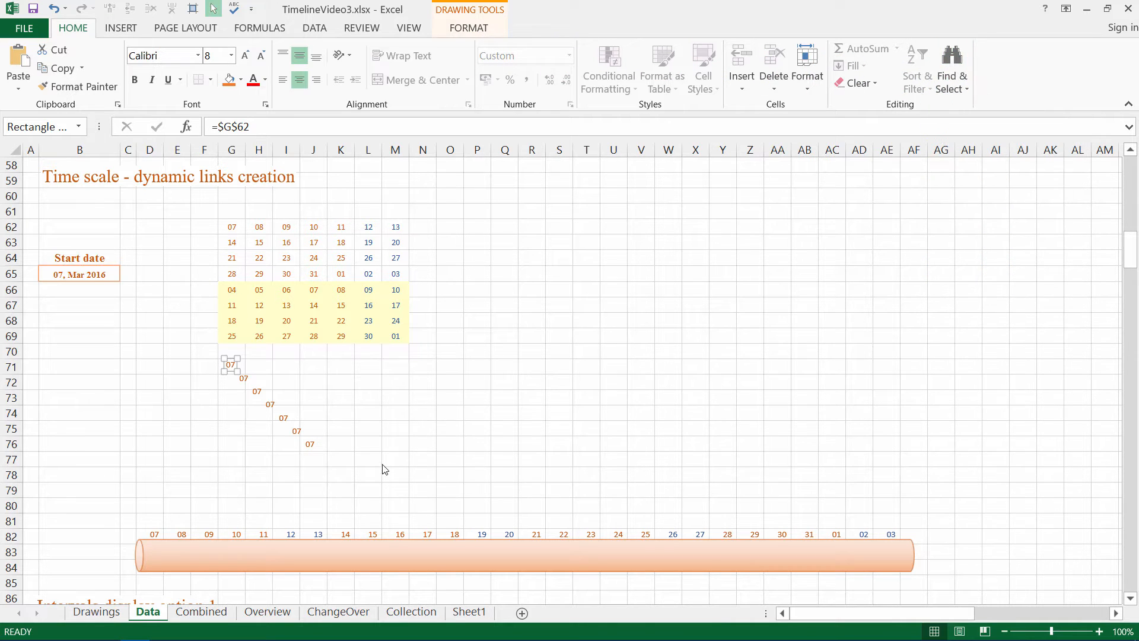
{"action": "left_click_drag", "start_coordinate": [393, 462], "coordinate": [201, 347]}
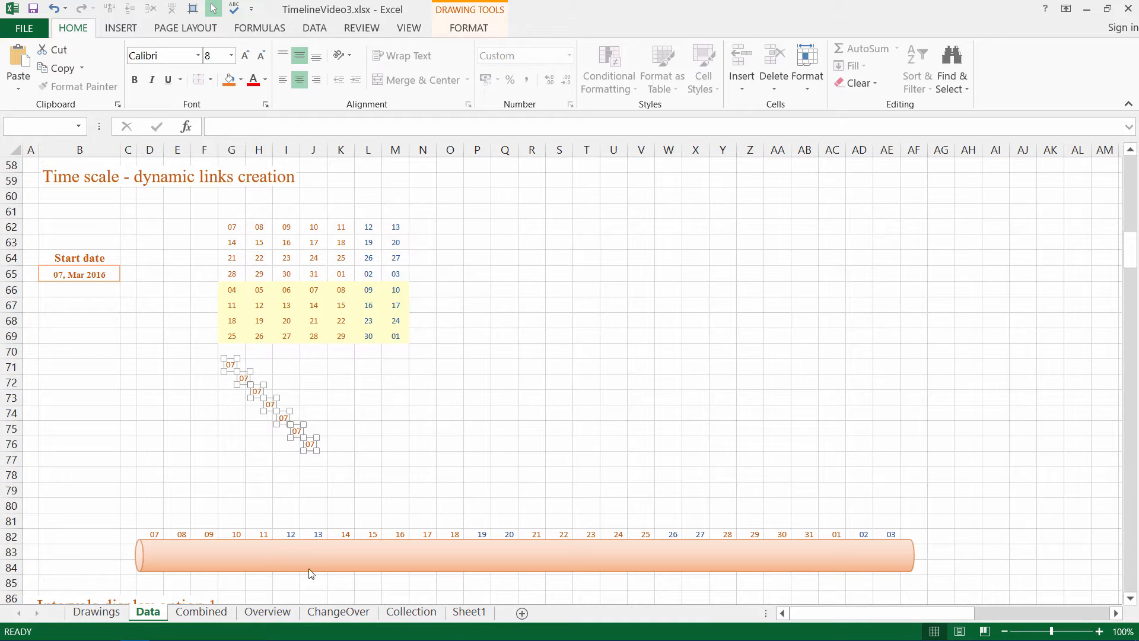
{"action": "left_click", "coordinate": [472, 30]}
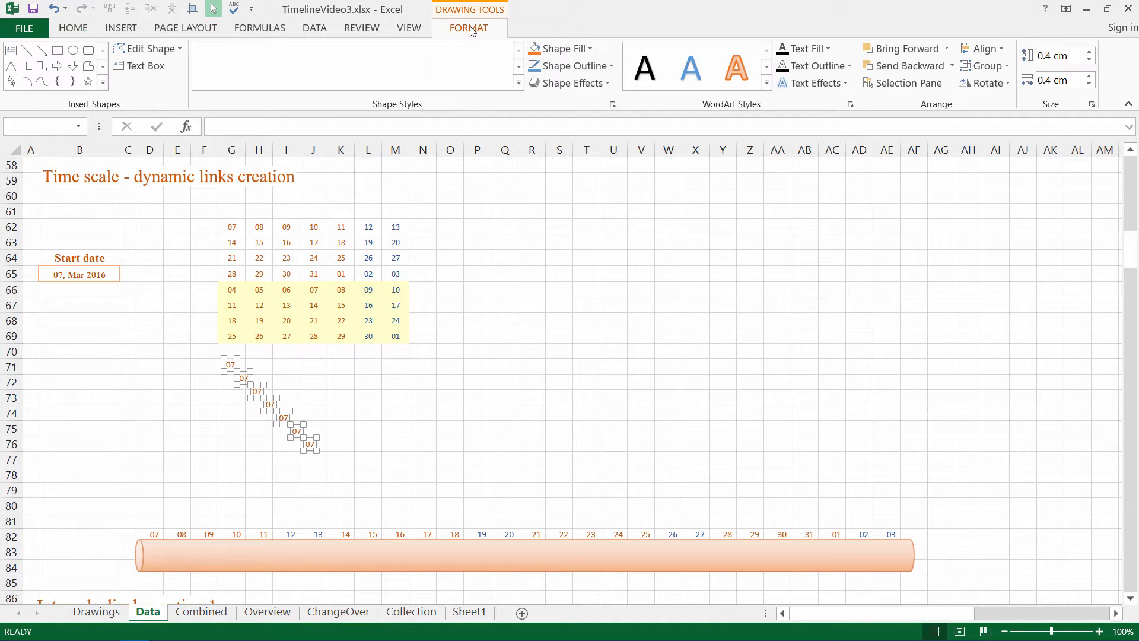
{"action": "left_click", "coordinate": [984, 50]}
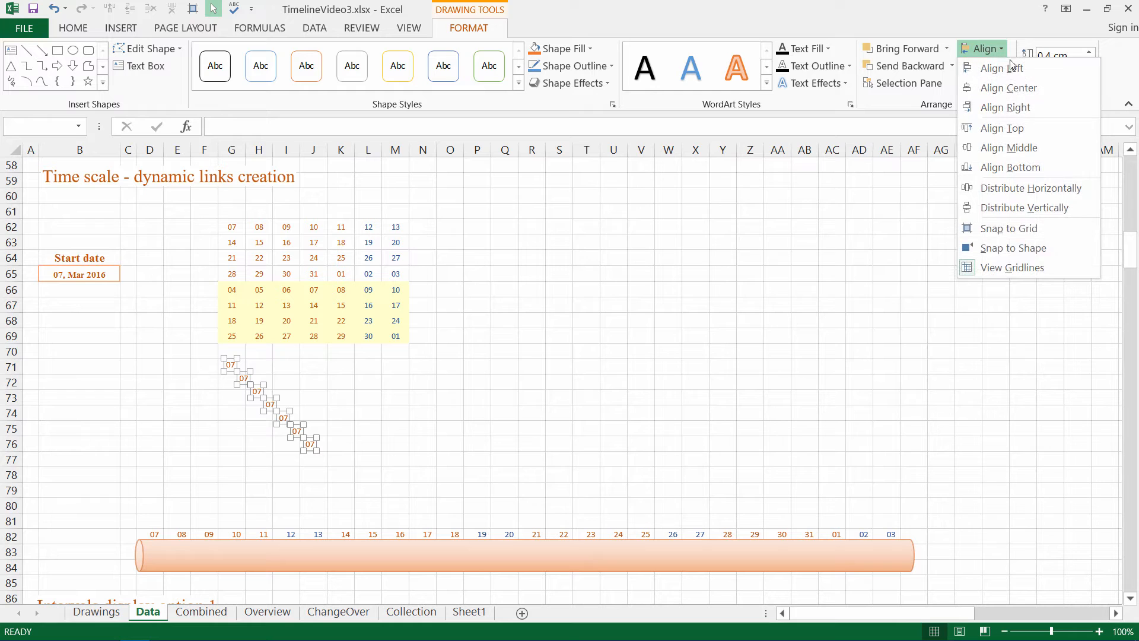
{"action": "left_click", "coordinate": [1016, 133]}
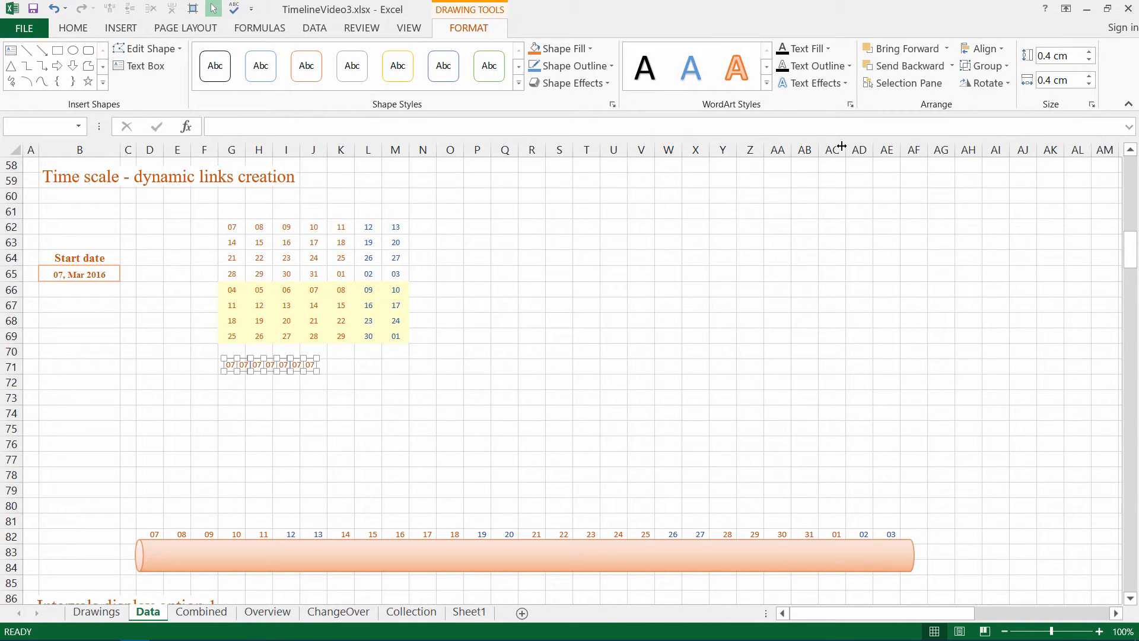
- Move the last time scale element under column M and distribute all seven elements horizontally
{"action": "left_click", "coordinate": [321, 405]}
{"action": "left_click", "coordinate": [310, 364]}
{"action": "left_click_drag", "start_coordinate": [310, 365], "coordinate": [399, 364]}
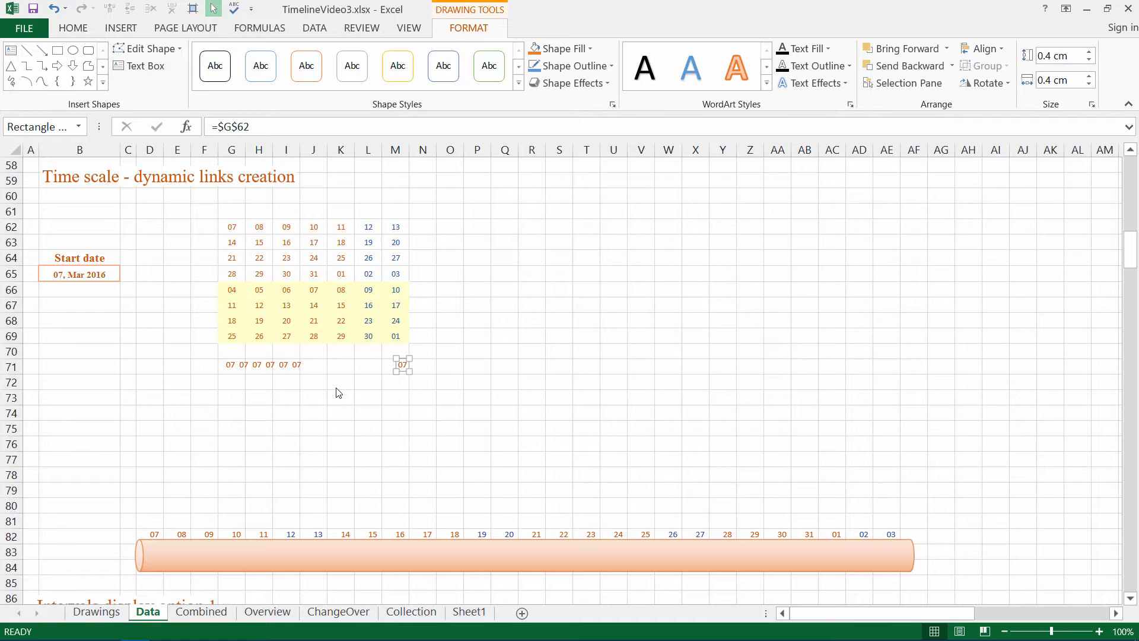
{"action": "left_click_drag", "start_coordinate": [211, 350], "coordinate": [415, 379]}
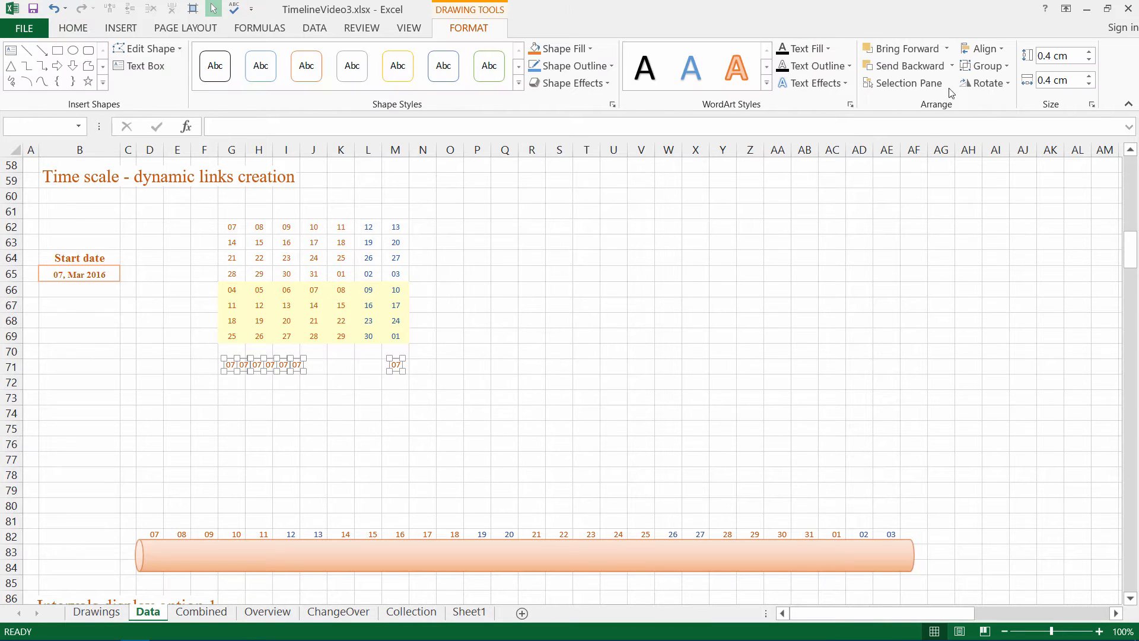
{"action": "left_click", "coordinate": [978, 56]}
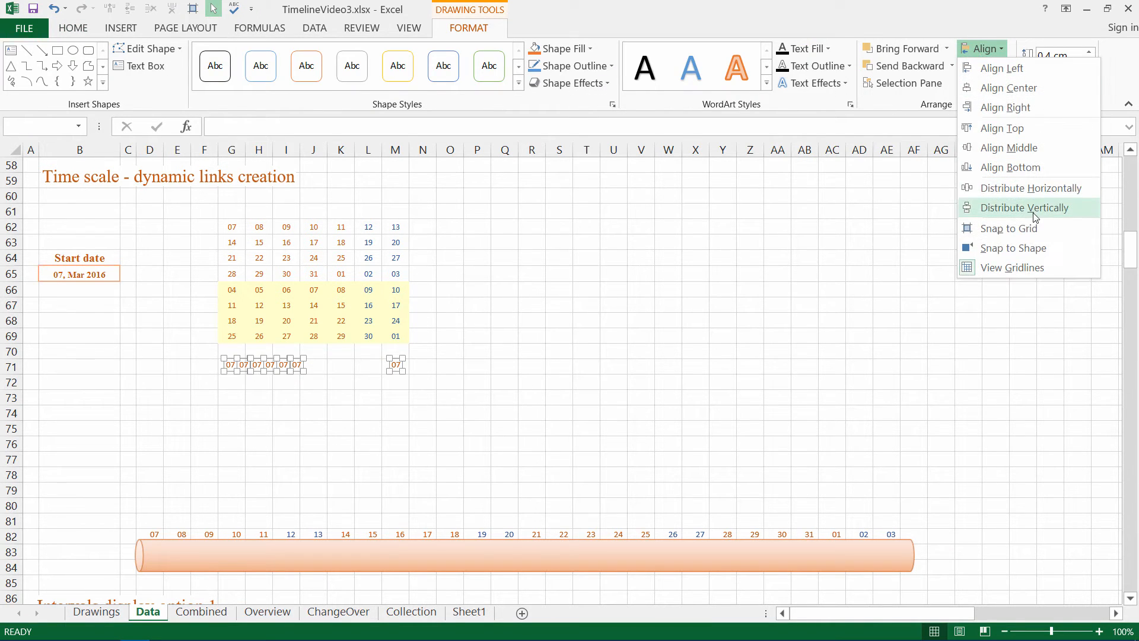
{"action": "left_click", "coordinate": [1042, 196]}
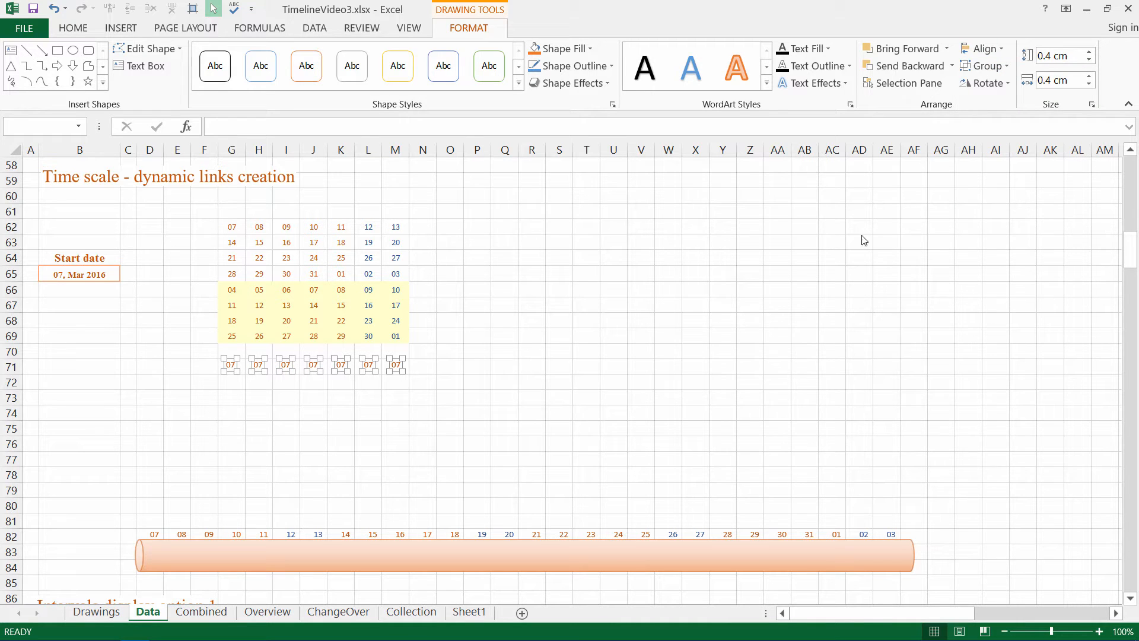
{"action": "left_click", "coordinate": [733, 296]}
- Link the second time scale element to the grid's second date with the formula =$H$62
{"action": "left_click", "coordinate": [260, 365]}
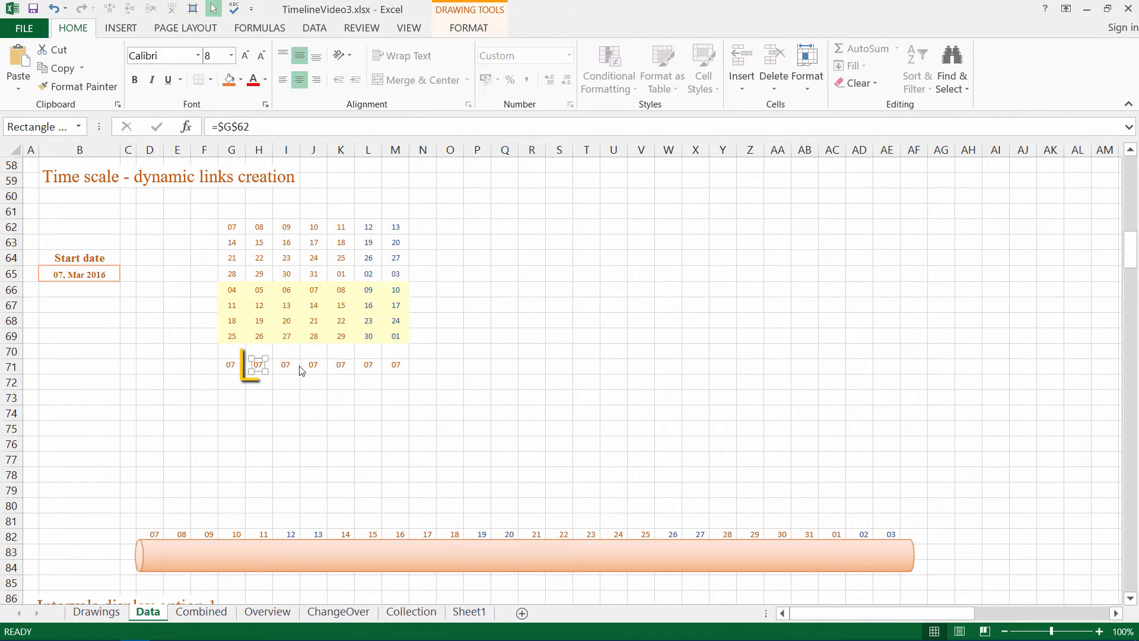
{"action": "left_click_drag", "start_coordinate": [257, 122], "coordinate": [208, 126]}
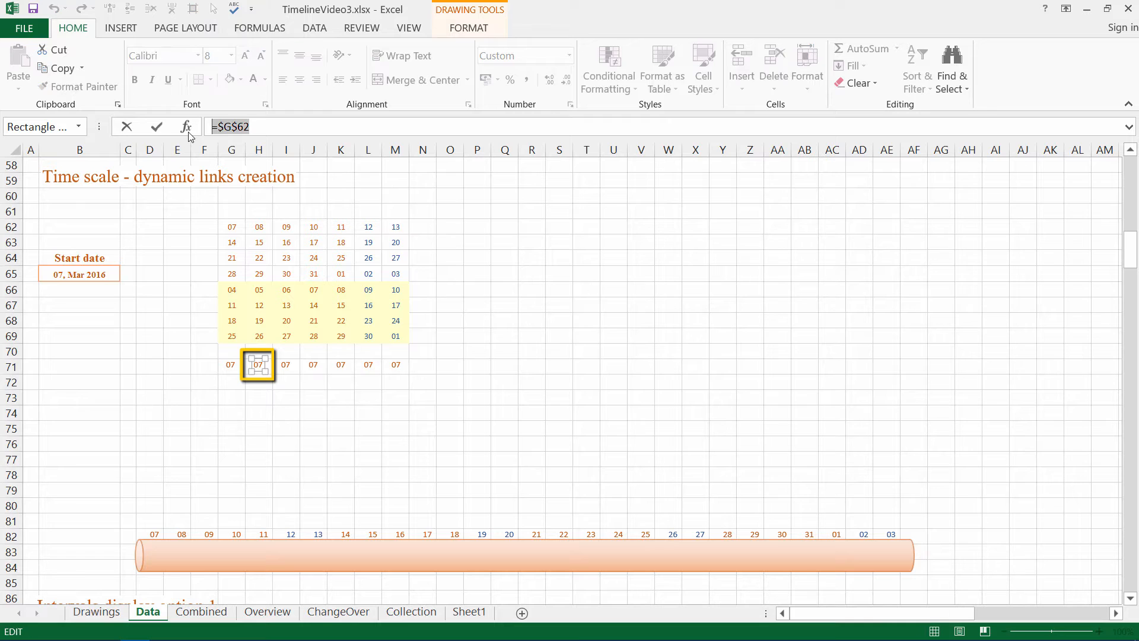
{"action": "type", "text": "="}
{"action": "left_click", "coordinate": [259, 227]}
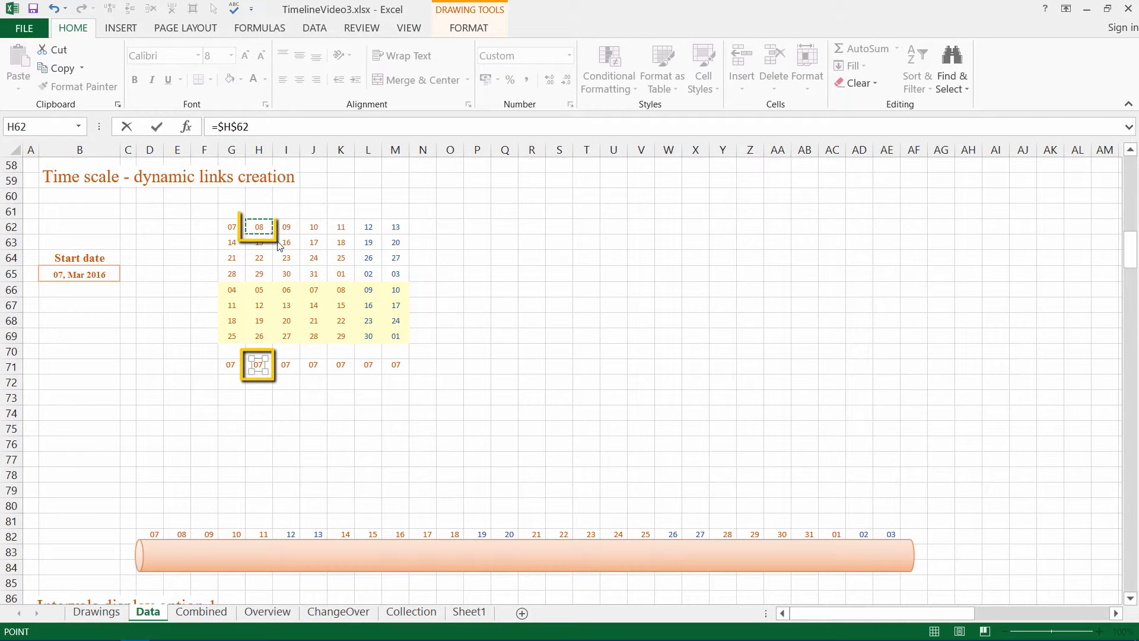
{"action": "key", "text": "Return"}
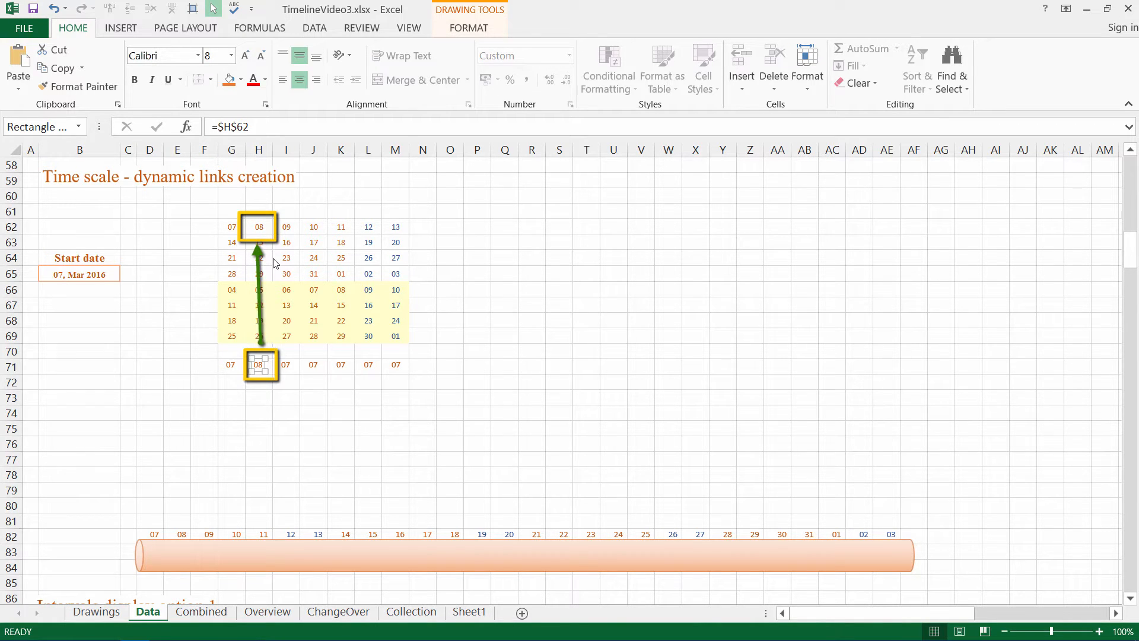
- Link the third and fourth time scale elements to the grid dates in cells I62 and J62
{"action": "key", "text": "Tab"}
{"action": "type", "text": "="}
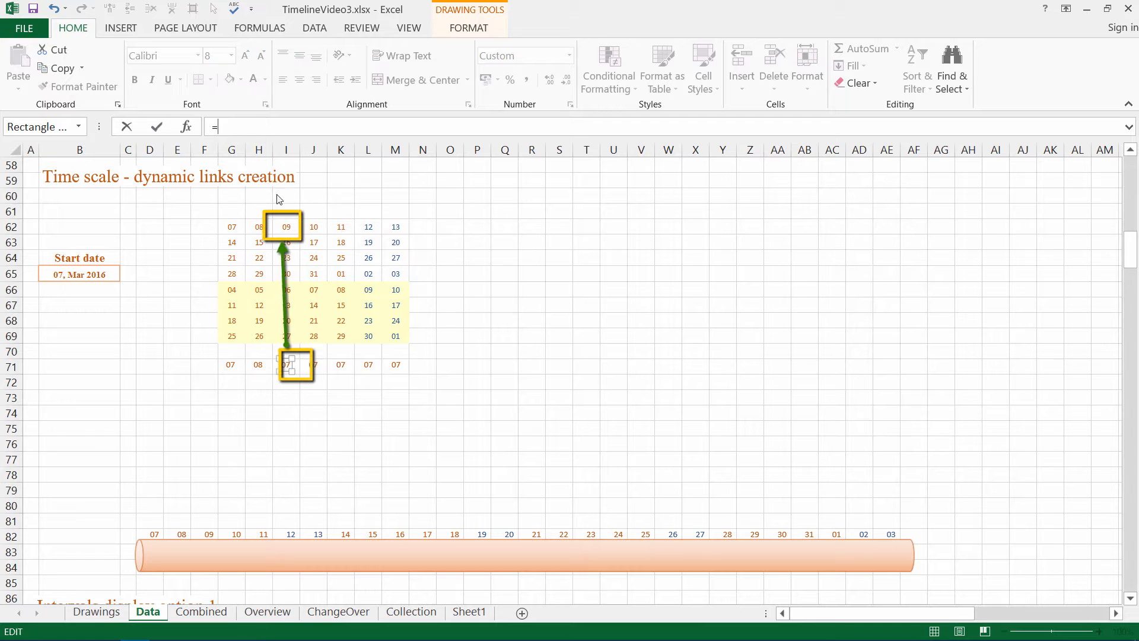
{"action": "left_click", "coordinate": [287, 227]}
{"action": "key", "text": "Return"}
{"action": "key", "text": "Tab"}
{"action": "type", "text": "="}
{"action": "left_click", "coordinate": [314, 227]}
{"action": "key", "text": "Return"}
- Link the fifth, sixth and seventh time scale elements to the grid dates in cells K62, L62 and M62
{"action": "key", "text": "Tab"}
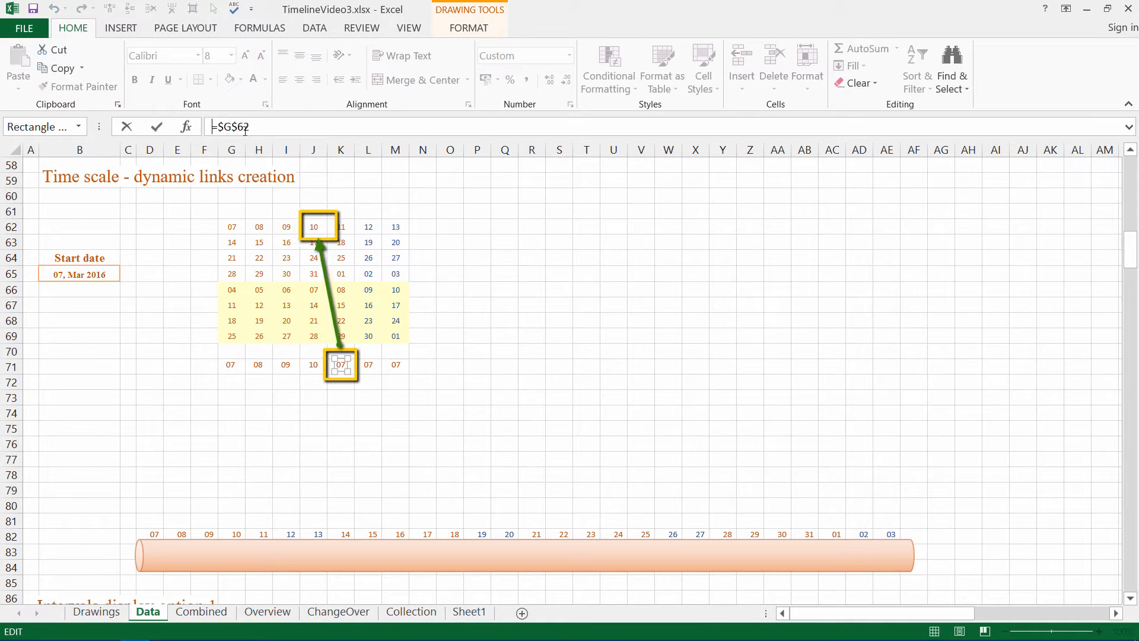
{"action": "type", "text": "="}
{"action": "left_click", "coordinate": [332, 231]}
{"action": "key", "text": "Return"}
{"action": "key", "text": "Tab"}
{"action": "type", "text": "="}
{"action": "left_click", "coordinate": [368, 227]}
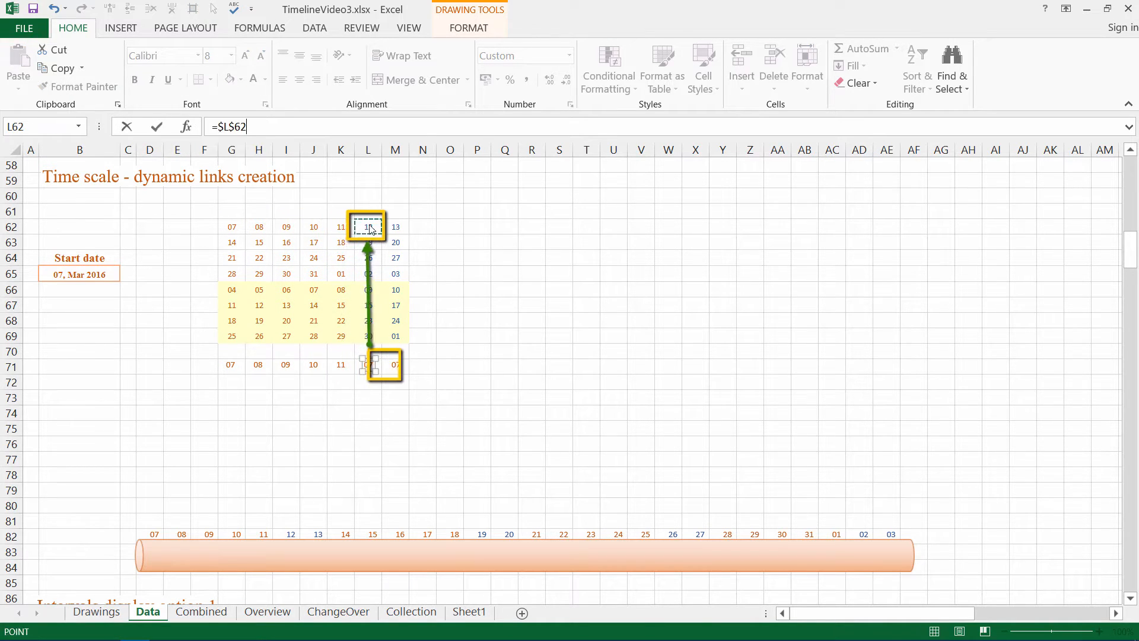
{"action": "key", "text": "Return"}
{"action": "key", "text": "Tab"}
{"action": "type", "text": "="}
{"action": "left_click", "coordinate": [392, 227]}
{"action": "key", "text": "Return"}
- Copy the seven linked time scale elements in row 71 and clear the selection
{"action": "left_click_drag", "start_coordinate": [203, 352], "coordinate": [452, 394]}
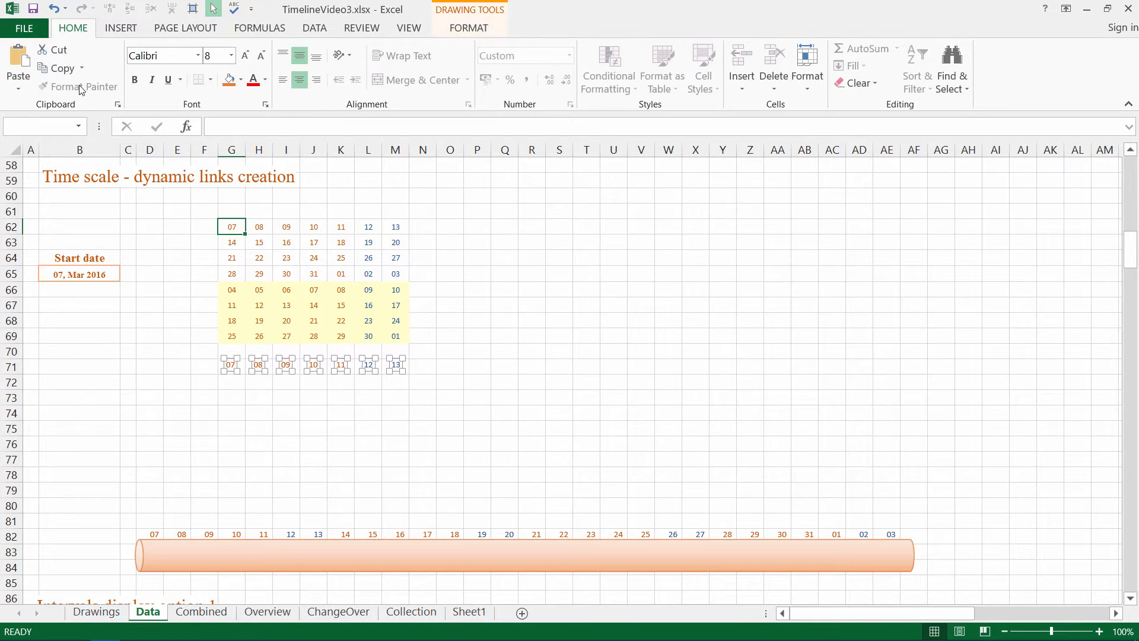
{"action": "left_click", "coordinate": [57, 68]}
{"action": "key", "text": "Escape"}
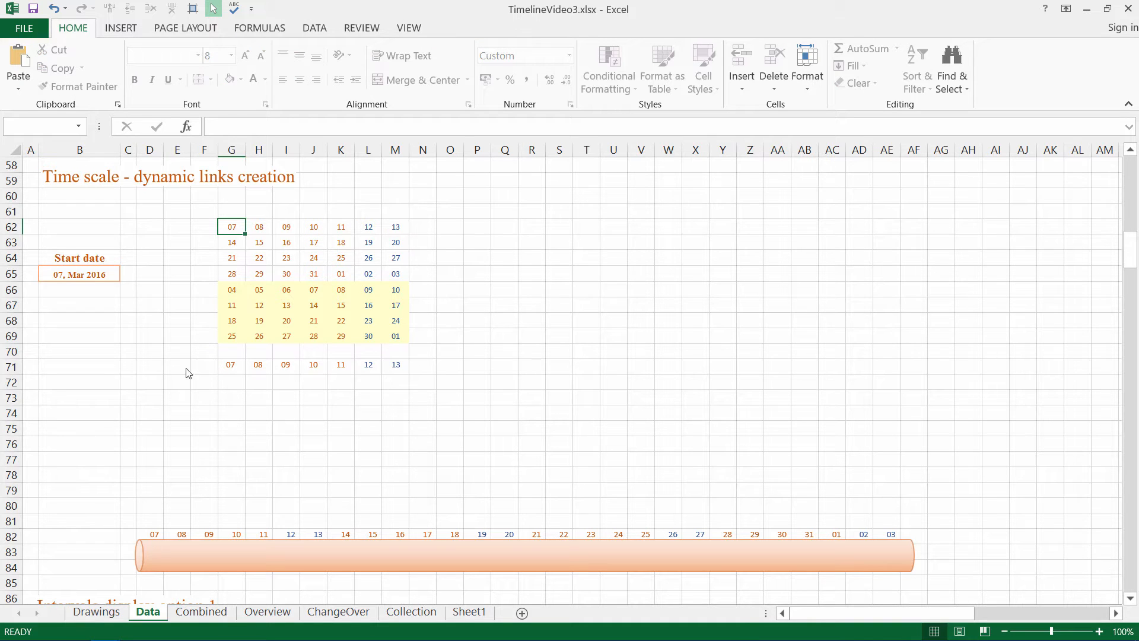
{"action": "left_click", "coordinate": [232, 374]}
{"action": "left_click", "coordinate": [230, 383]}
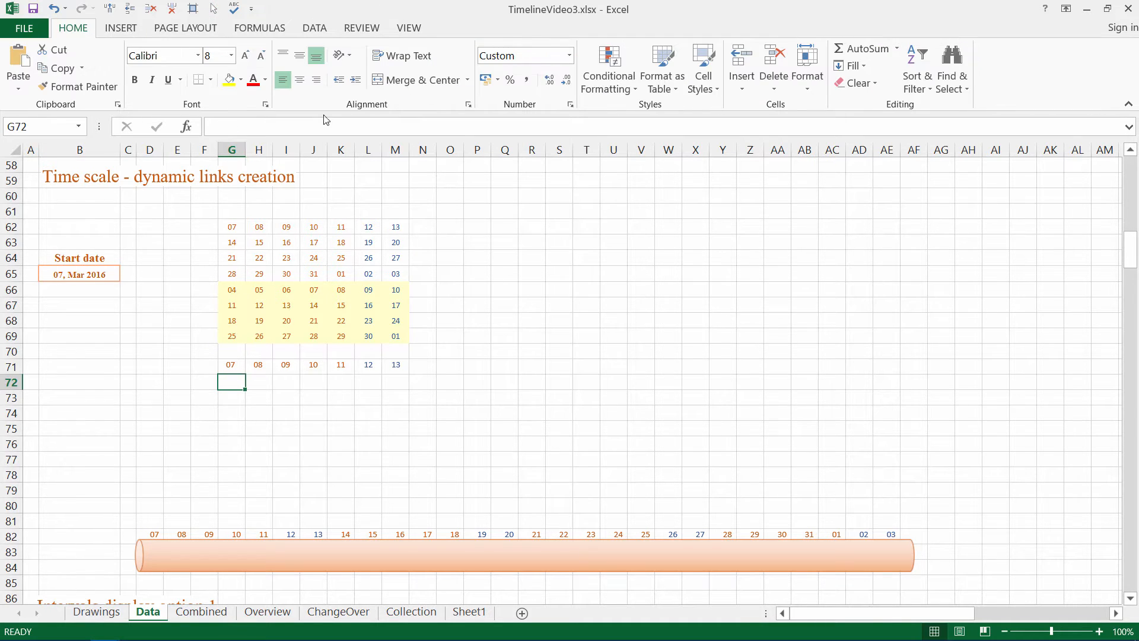
- Arrange the open workbooks vertically side by side and select cell G71 behind the first time scale element
{"action": "left_click", "coordinate": [409, 27]}
{"action": "left_click", "coordinate": [478, 68]}
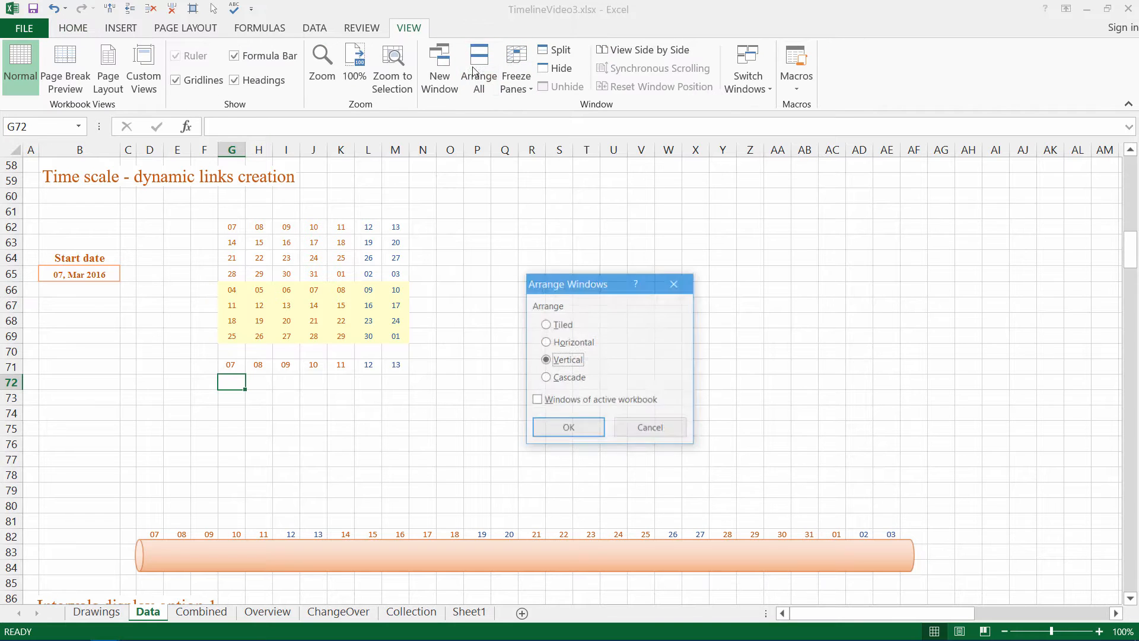
{"action": "left_click", "coordinate": [568, 428]}
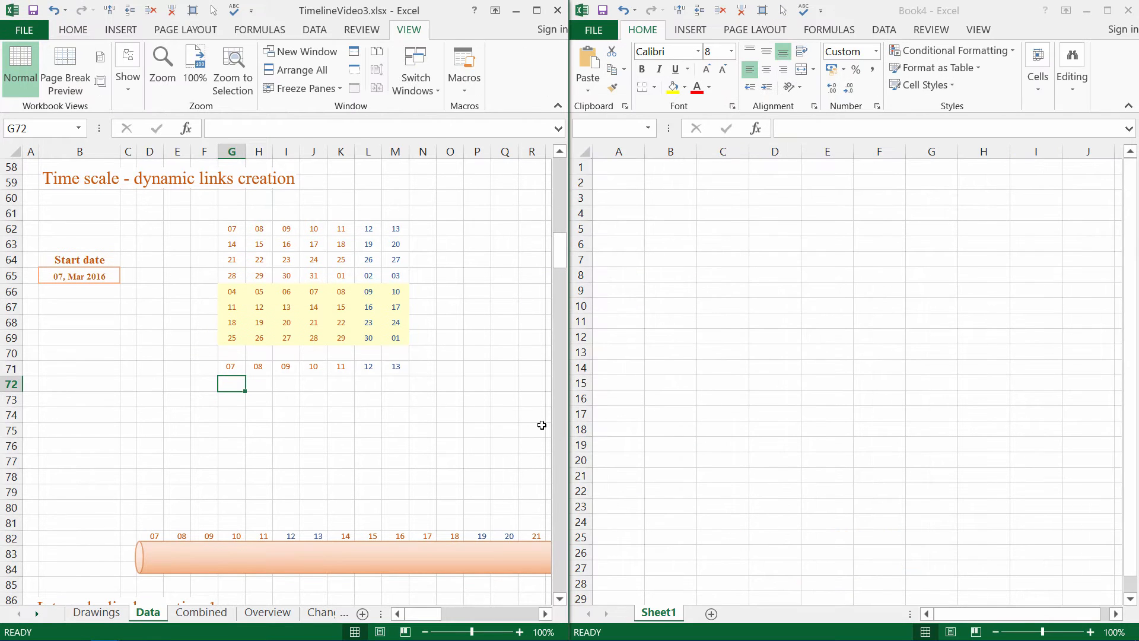
{"action": "key", "text": "Up"}
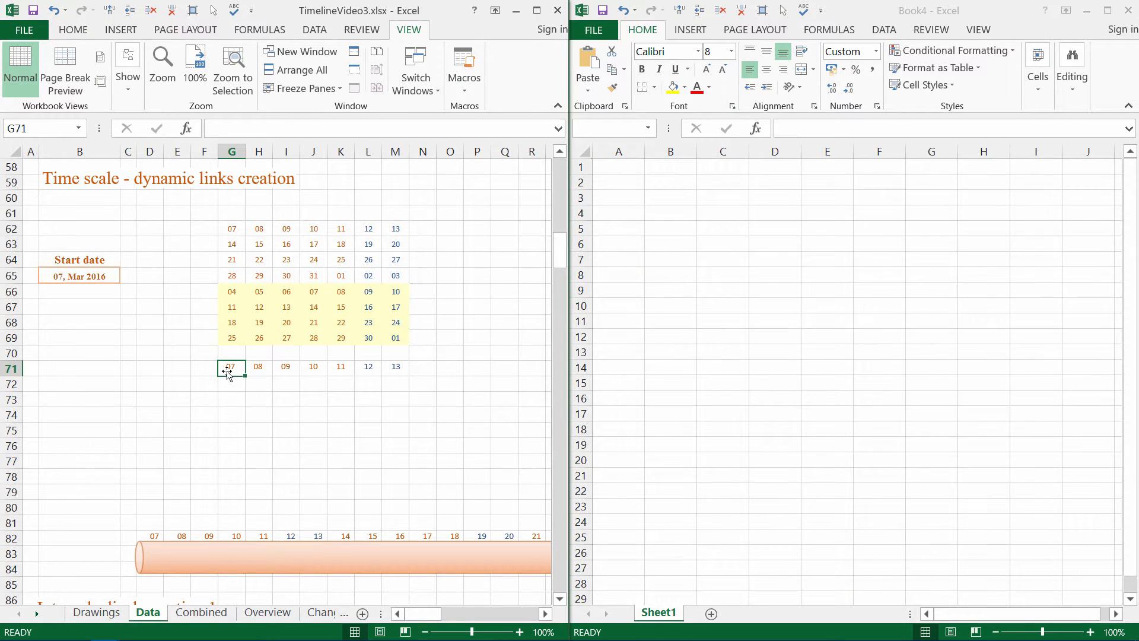
{"action": "left_click", "coordinate": [227, 372]}
{"action": "left_click", "coordinate": [204, 363]}
{"action": "key", "text": "Right"}
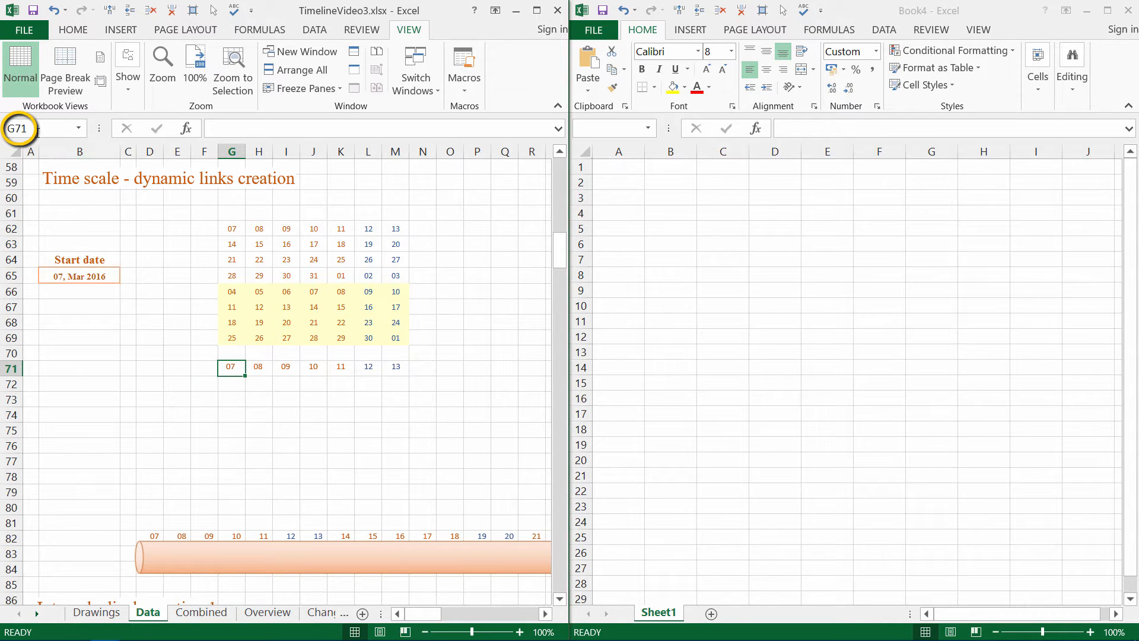
- Paste the copied time scale elements at cell G71 on Sheet1 of Book4 and select the first pasted element
{"action": "left_click", "coordinate": [949, 166]}
{"action": "scroll", "coordinate": [941, 232], "scroll_direction": "down", "scroll_amount": 18}
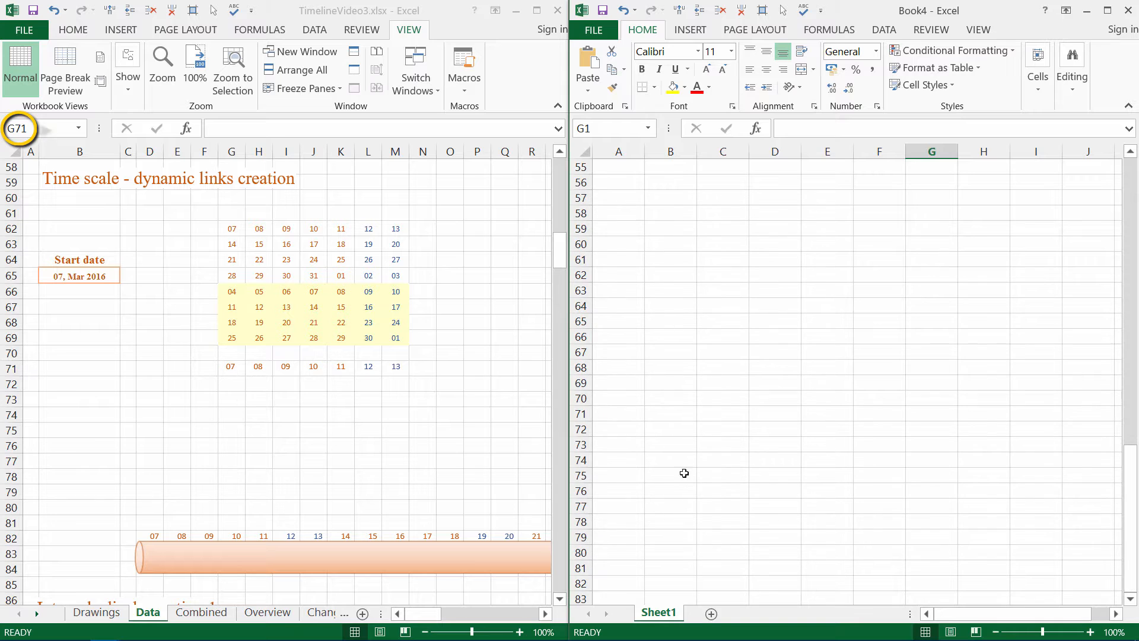
{"action": "left_click", "coordinate": [926, 413]}
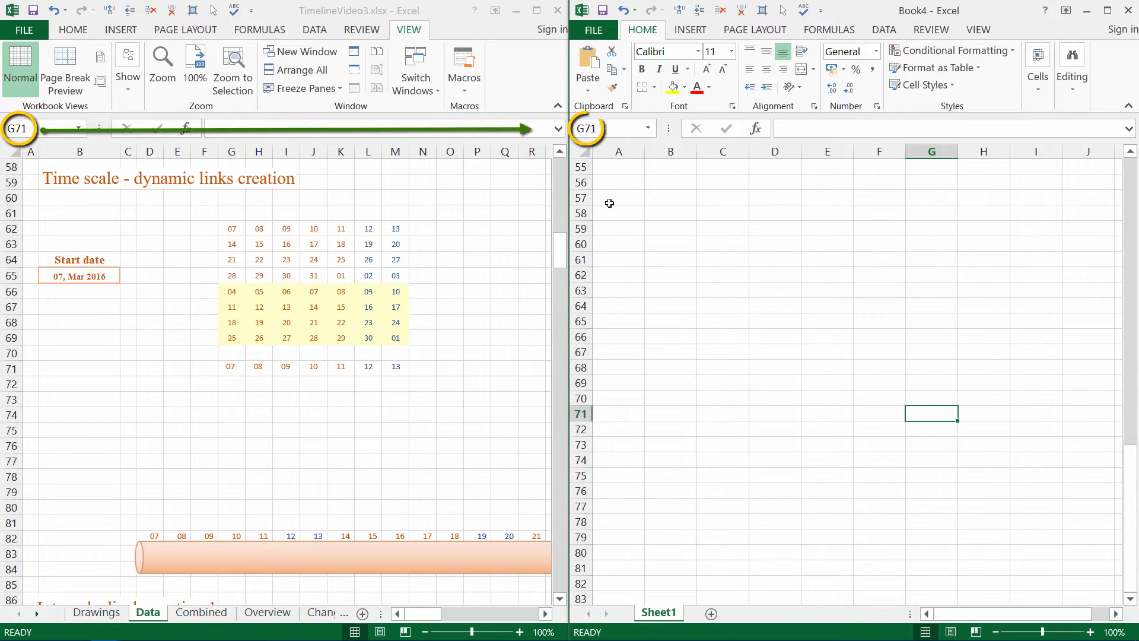
{"action": "left_click", "coordinate": [595, 64]}
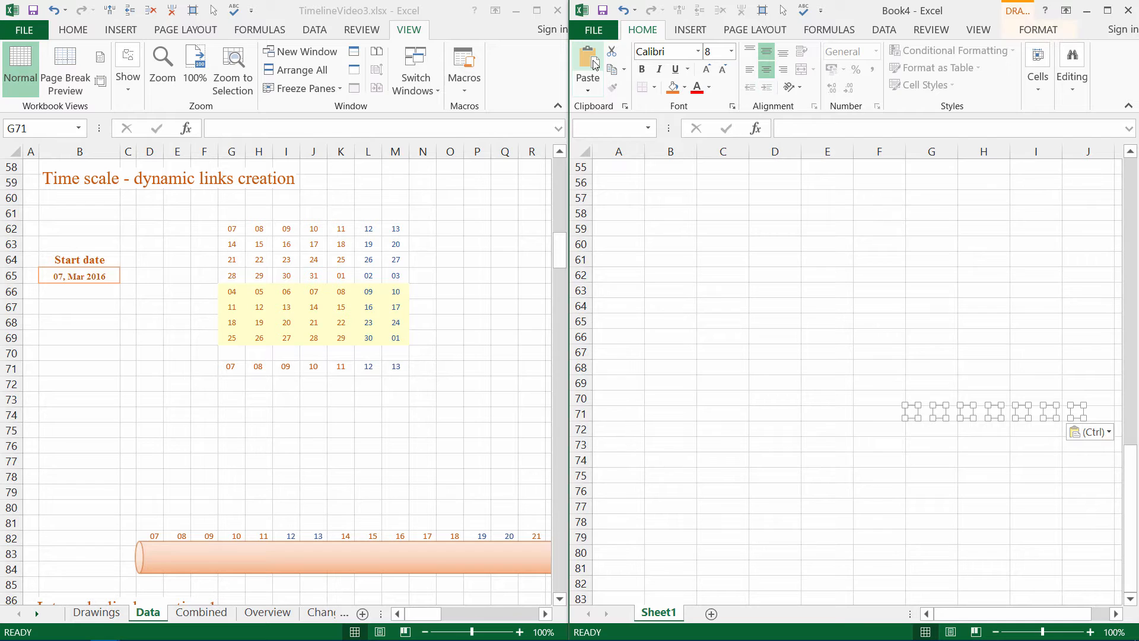
{"action": "left_click", "coordinate": [911, 424]}
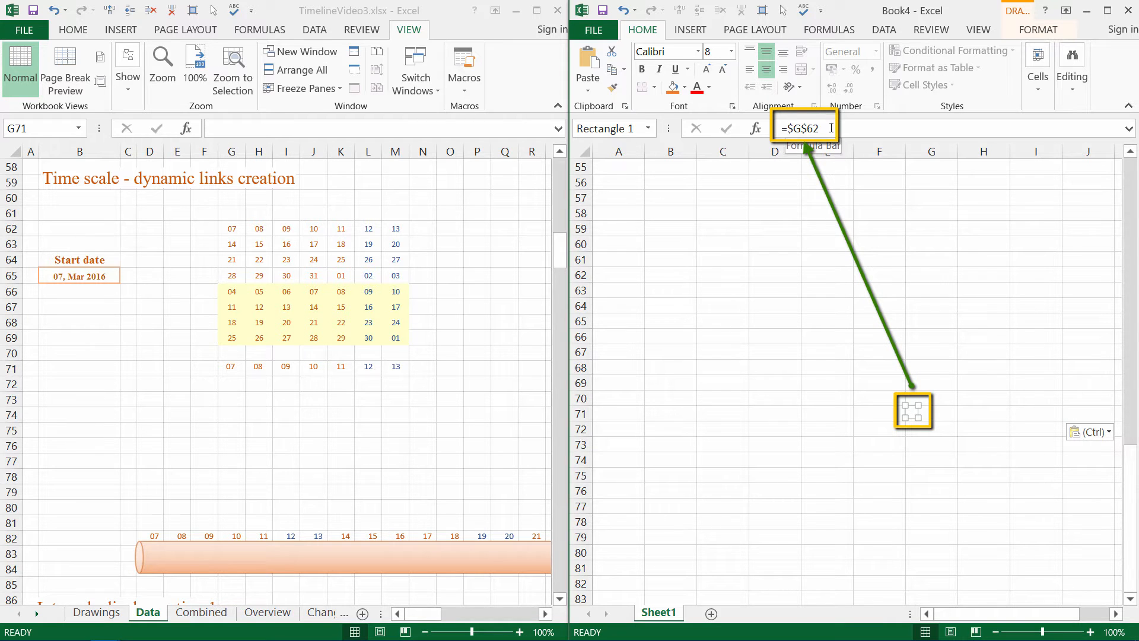
- Enter the test value 8 in each of the cells G62 to M62 on Sheet1 of Book4
{"action": "left_click", "coordinate": [922, 274]}
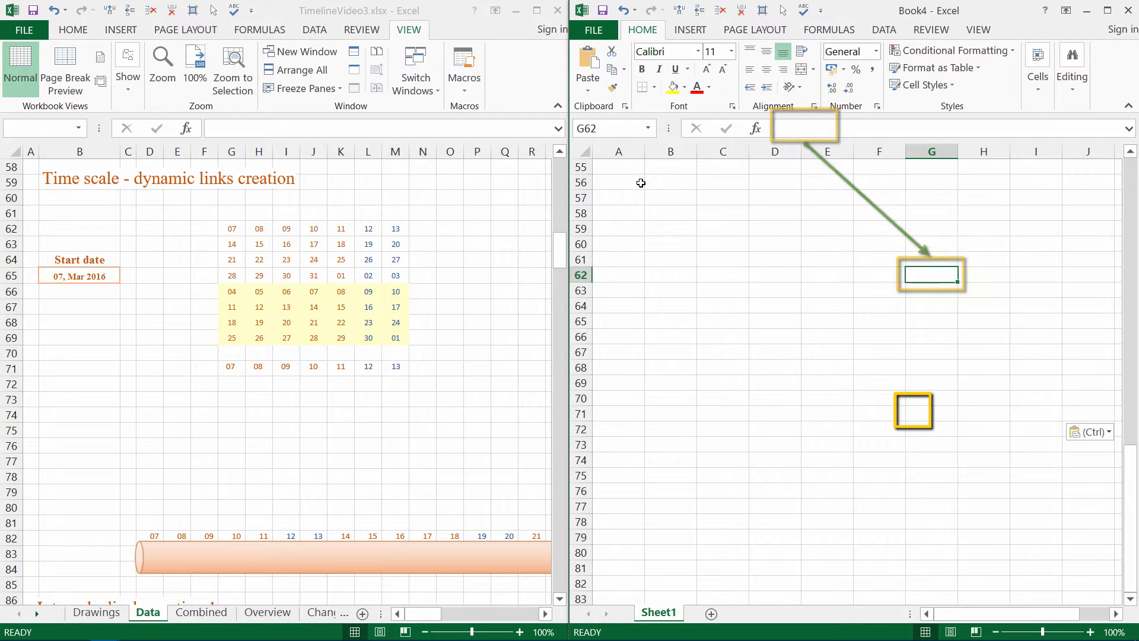
{"action": "type", "text": "8"}
{"action": "key", "text": "Tab"}
{"action": "type", "text": "8"}
{"action": "key", "text": "Tab"}
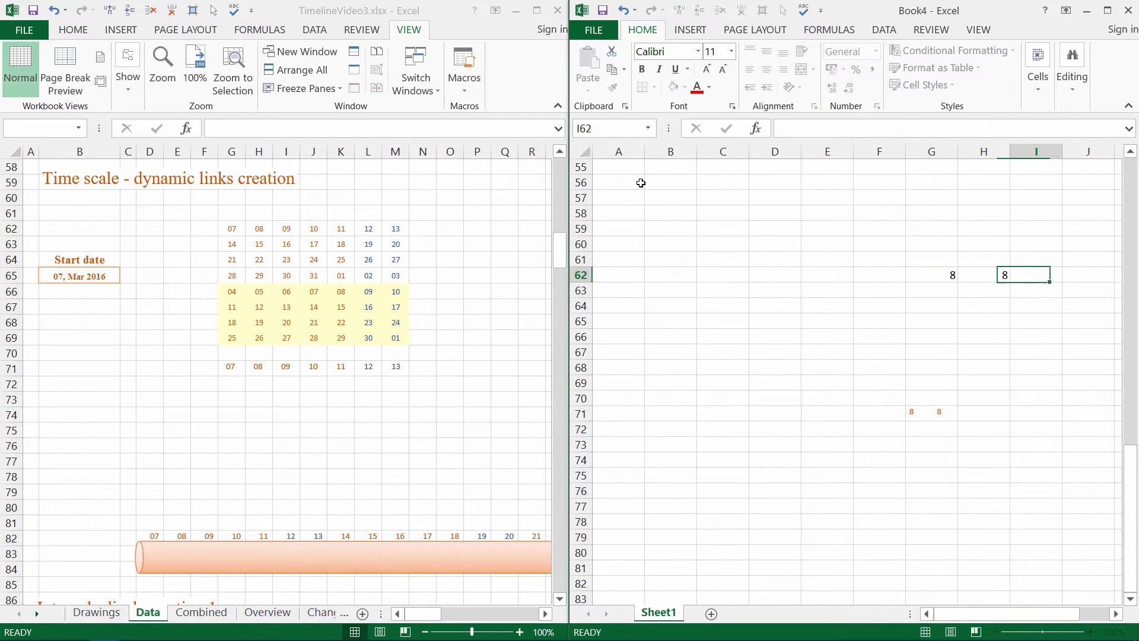
{"action": "type", "text": "8"}
{"action": "key", "text": "Tab"}
{"action": "type", "text": "8"}
{"action": "key", "text": "Tab"}
{"action": "type", "text": "8"}
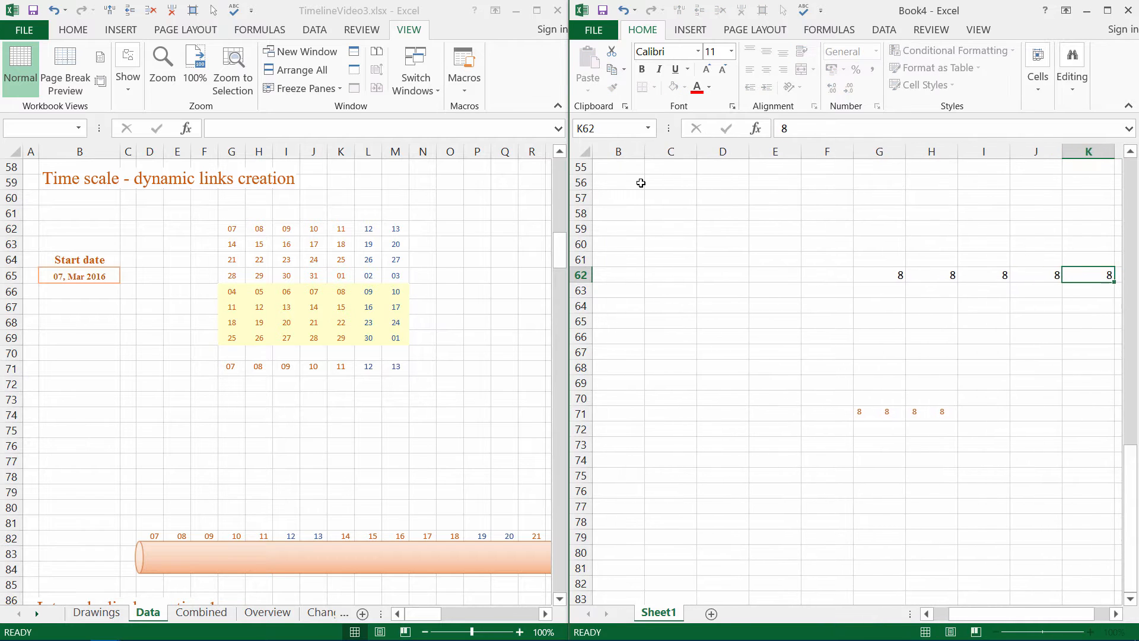
{"action": "key", "text": "Tab"}
{"action": "type", "text": "8"}
{"action": "key", "text": "Tab"}
{"action": "type", "text": "8"}
{"action": "key", "text": "Tab"}
{"action": "type", "text": "8"}
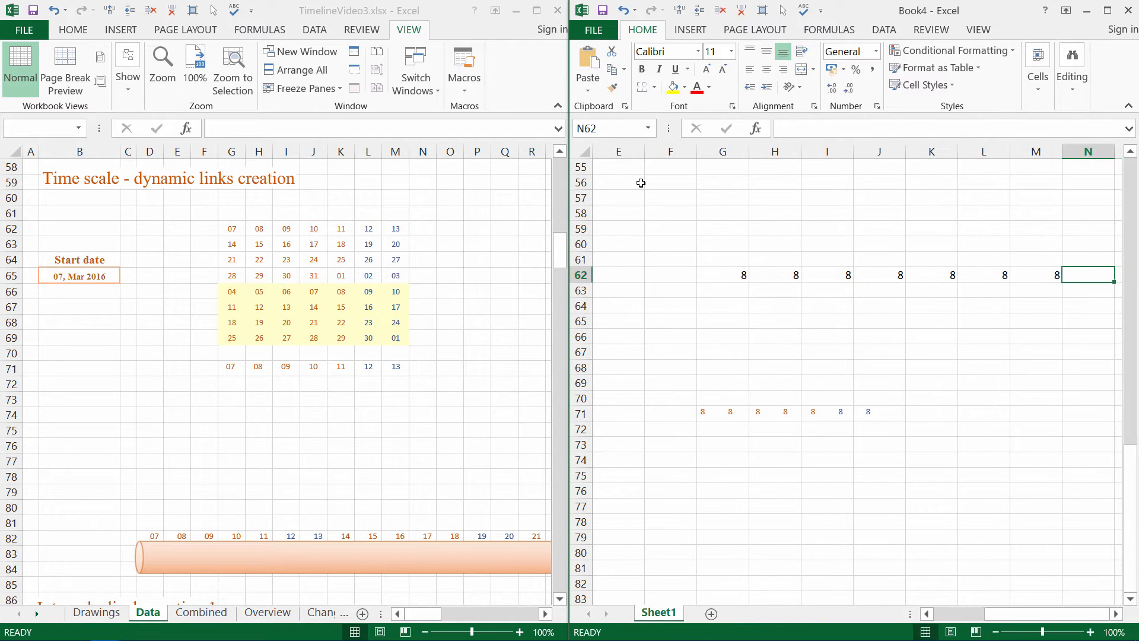
- Move the seven pasted time scale elements along row 71 so the row starts in column I, and clear the selection
{"action": "left_click", "coordinate": [783, 10]}
{"action": "left_click_drag", "start_coordinate": [688, 373], "coordinate": [905, 443]}
{"action": "left_click_drag", "start_coordinate": [778, 407], "coordinate": [891, 410]}
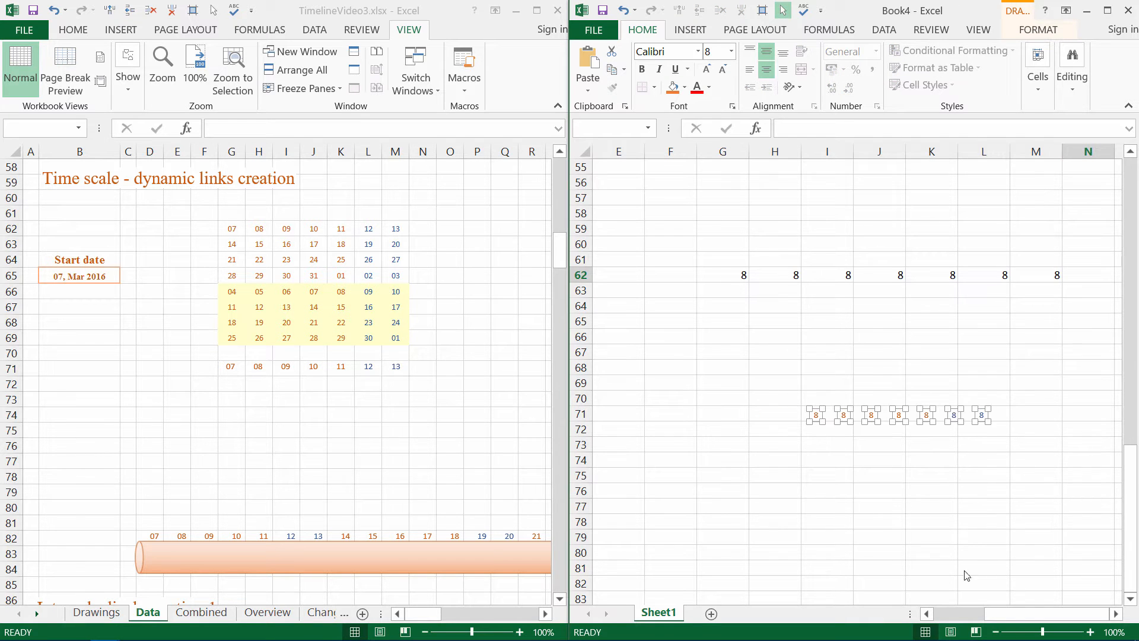
{"action": "left_click", "coordinate": [1116, 613]}
{"action": "left_click", "coordinate": [1116, 613]}
{"action": "left_click", "coordinate": [638, 268]}
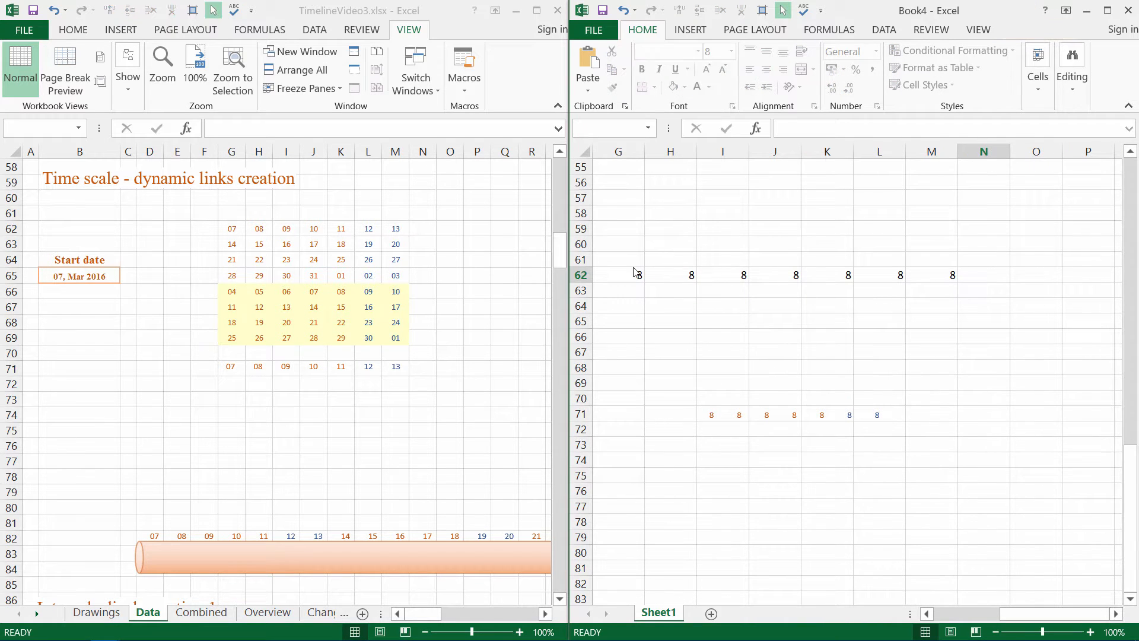
- Move the values in G62:M62 down to row 63 and check the first element's link formula
{"action": "left_click", "coordinate": [632, 273]}
{"action": "left_click_drag", "start_coordinate": [654, 273], "coordinate": [942, 273]}
{"action": "left_click_drag", "start_coordinate": [775, 268], "coordinate": [777, 290]}
{"action": "left_click", "coordinate": [717, 413]}
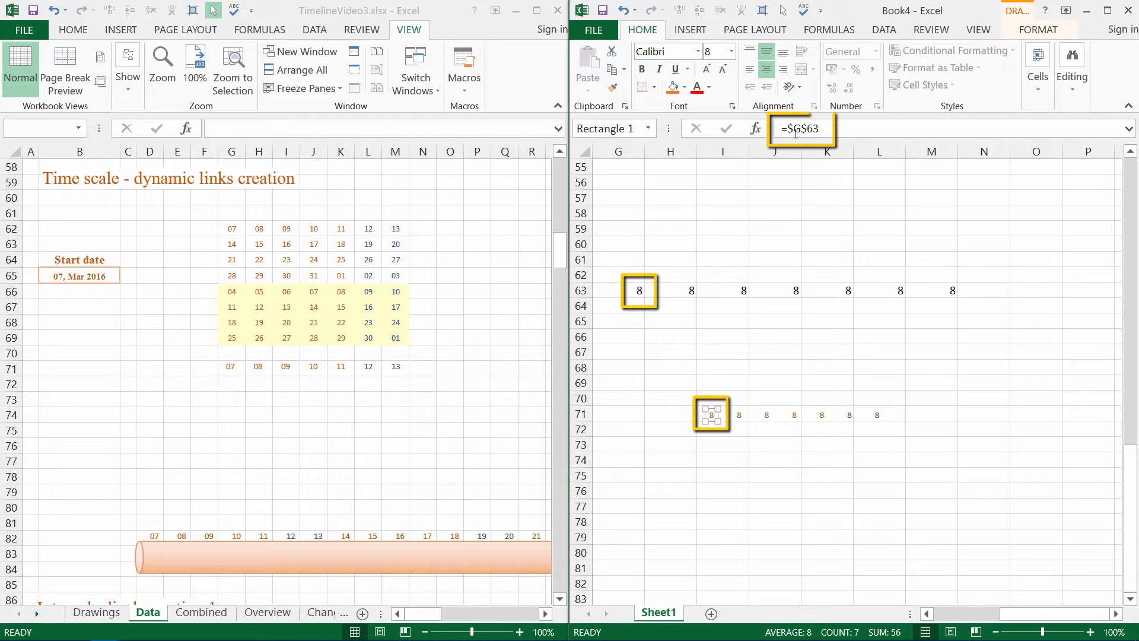
{"action": "left_click", "coordinate": [735, 445]}
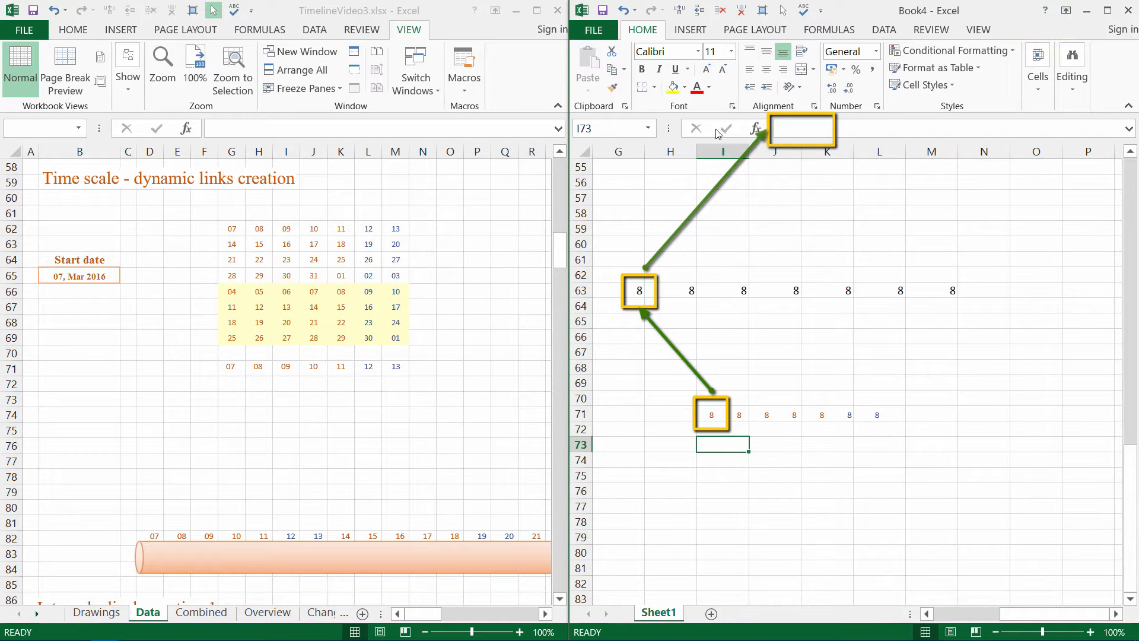
- Copy the seven elements from Book4 and paste them at cell G72 on the Data sheet of TimelineVideo3.xlsx
{"action": "left_click", "coordinate": [783, 10]}
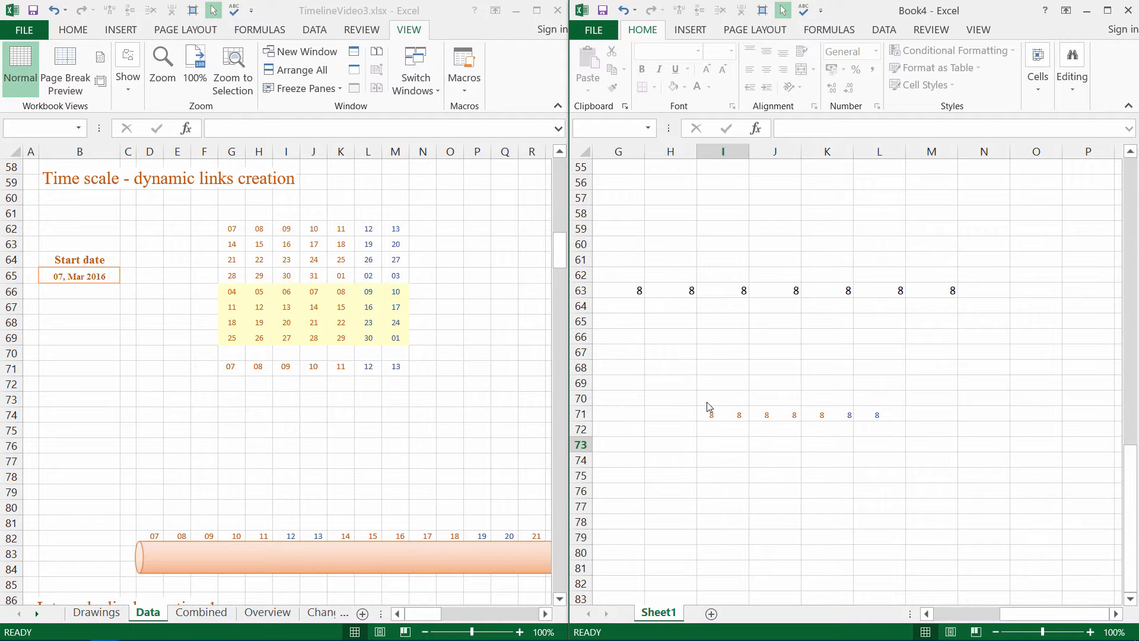
{"action": "left_click_drag", "start_coordinate": [683, 387], "coordinate": [932, 442]}
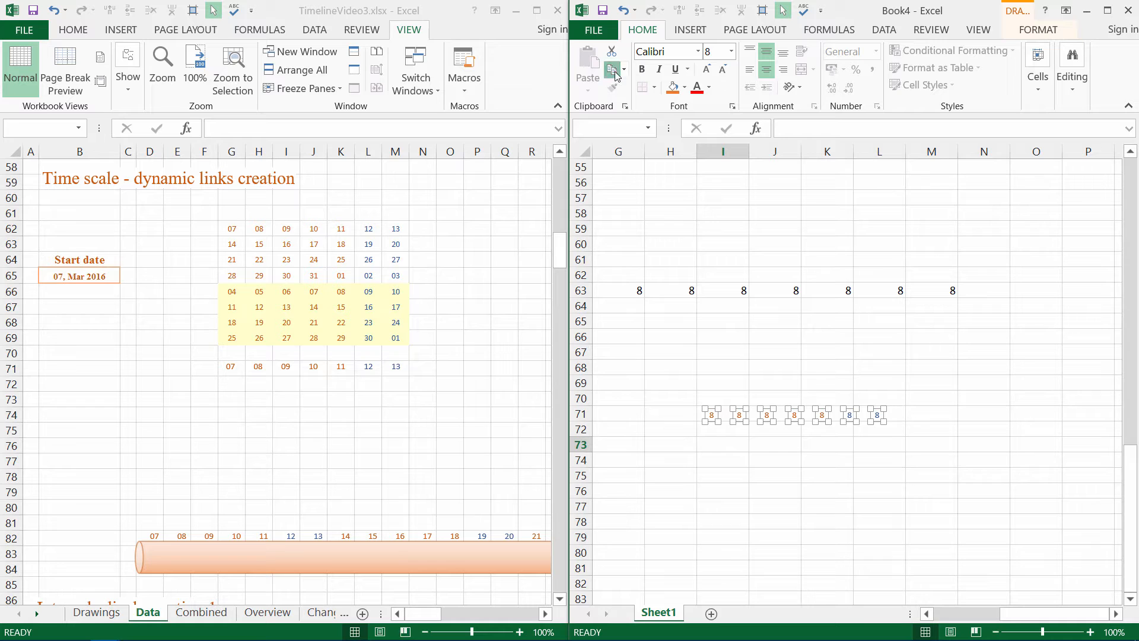
{"action": "left_click", "coordinate": [237, 393]}
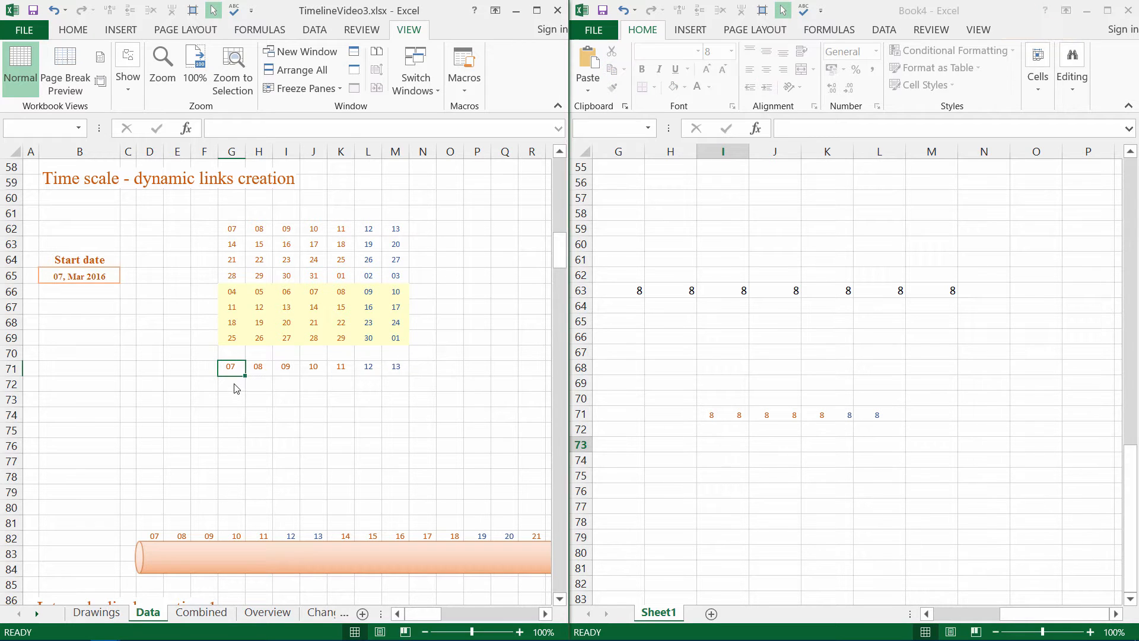
{"action": "left_click", "coordinate": [237, 388]}
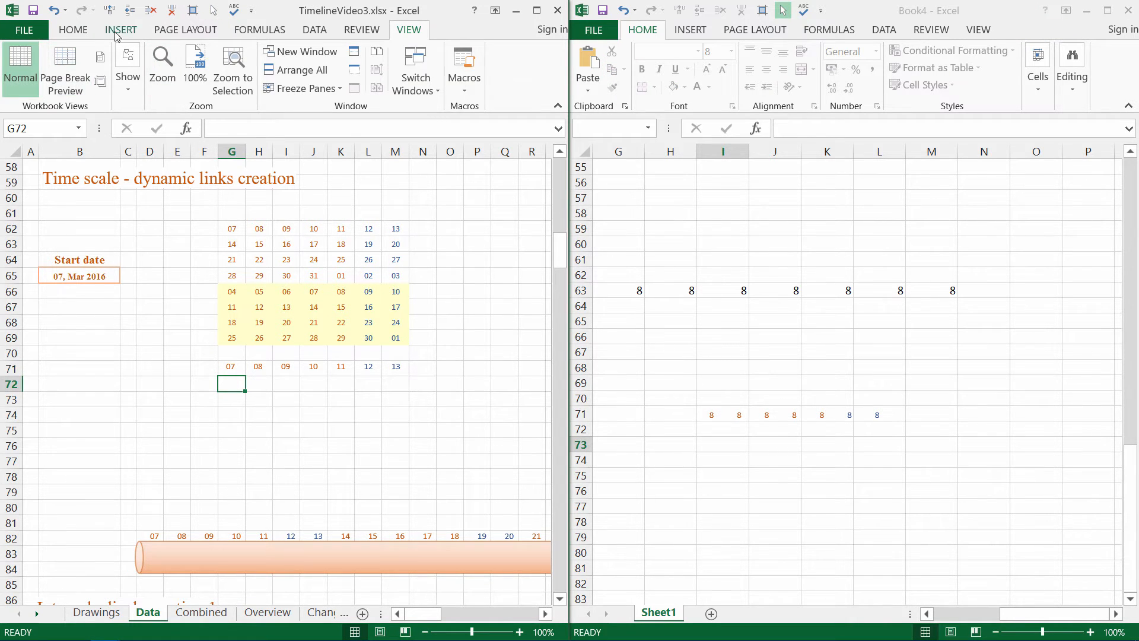
{"action": "left_click", "coordinate": [70, 31]}
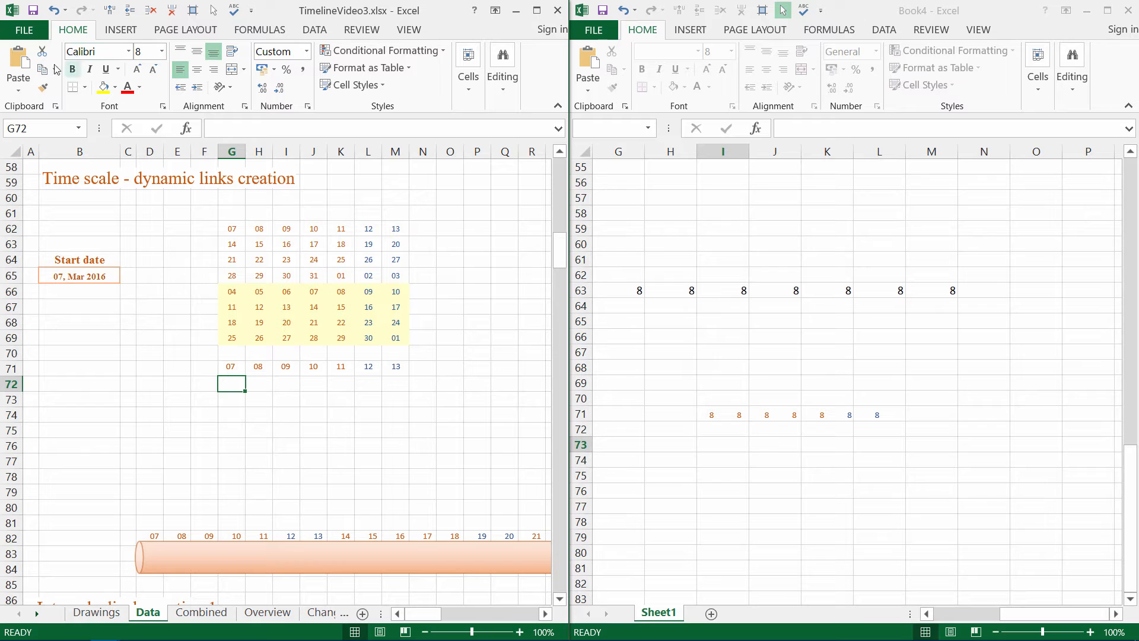
{"action": "left_click", "coordinate": [19, 62]}
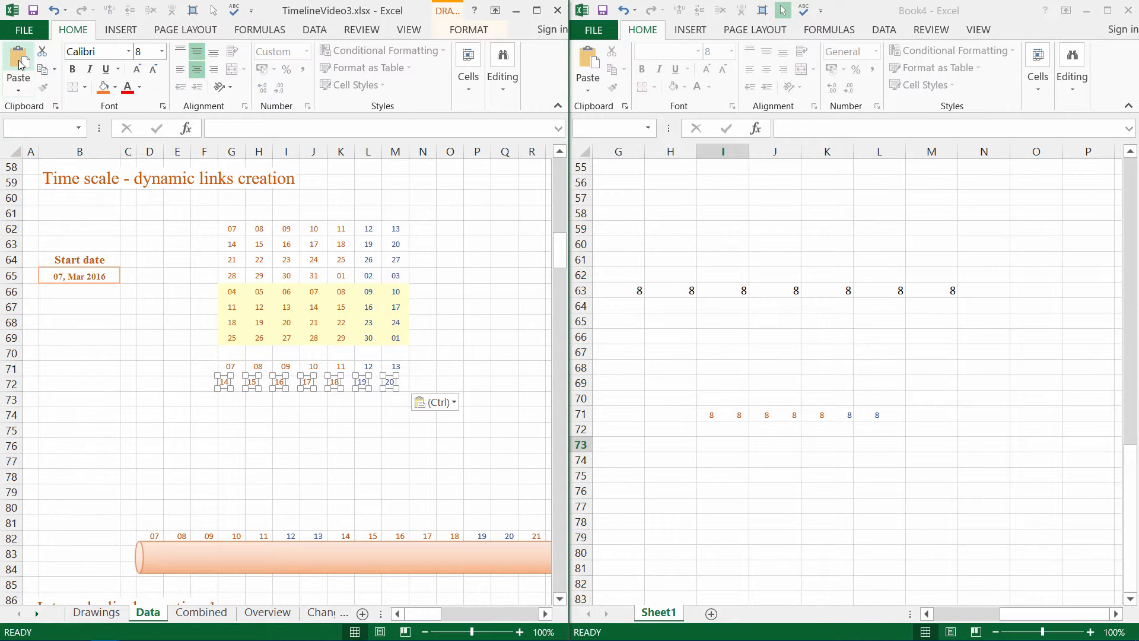
- Nudge the seven time scale elements in row 71 of the Data sheet left to line up with the pasted row
{"action": "left_click", "coordinate": [215, 363]}
{"action": "left_click", "coordinate": [211, 10]}
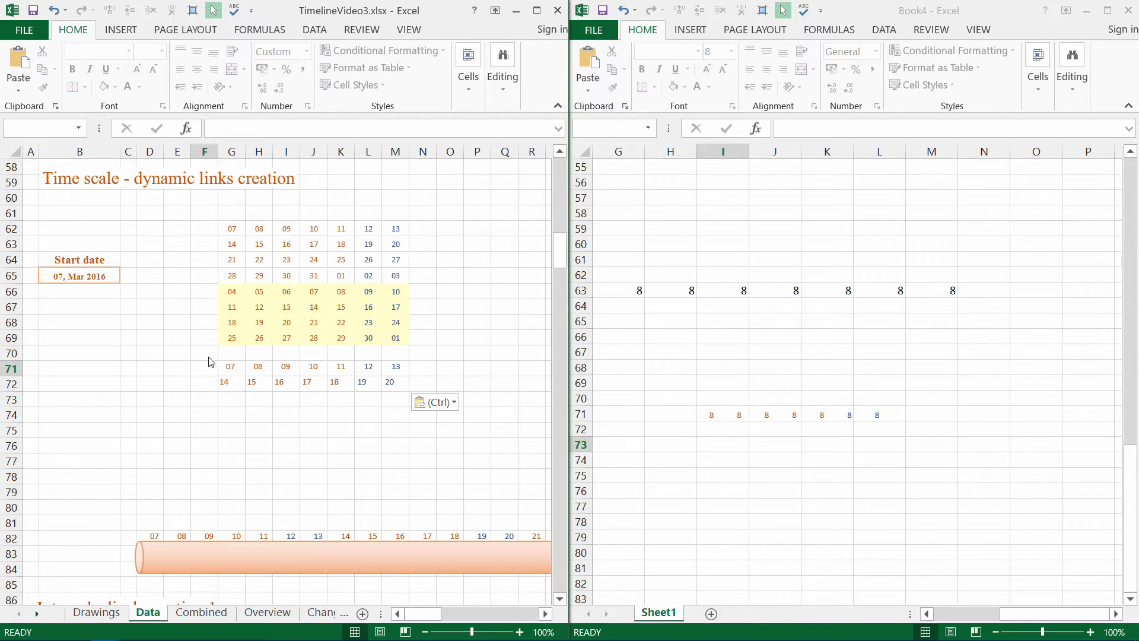
{"action": "left_click_drag", "start_coordinate": [258, 368], "coordinate": [417, 382]}
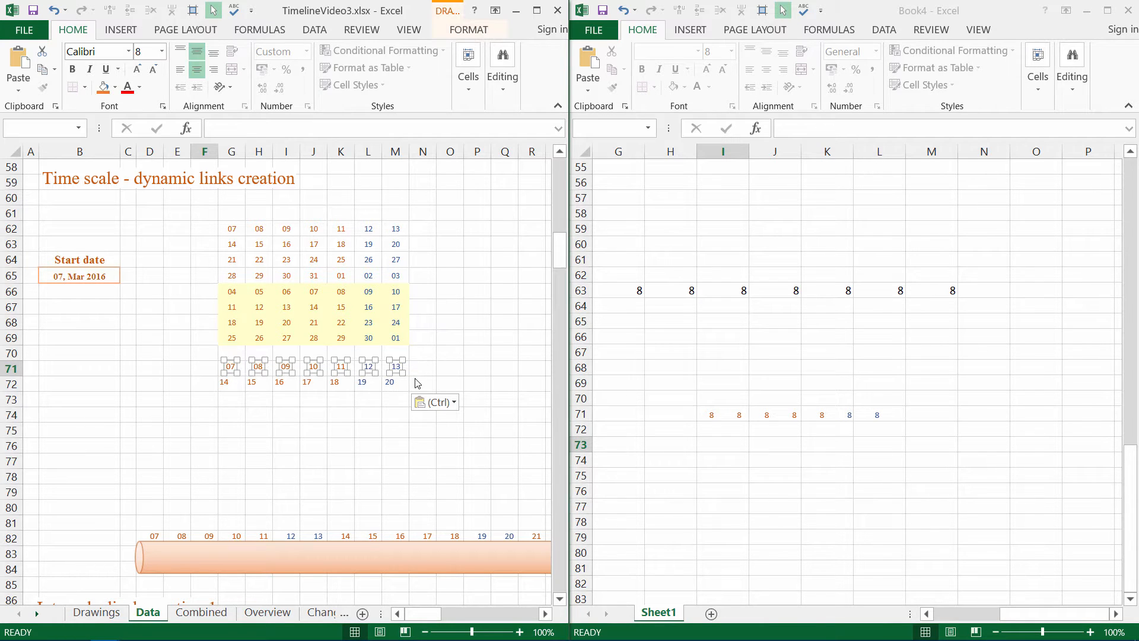
{"action": "key", "text": "Left"}
{"action": "key", "text": "Left"}
{"action": "key", "text": "Left"}
{"action": "key", "text": "Left"}
{"action": "key", "text": "Left"}
{"action": "key", "text": "Left"}
{"action": "key", "text": "Left"}
{"action": "key", "text": "Left"}
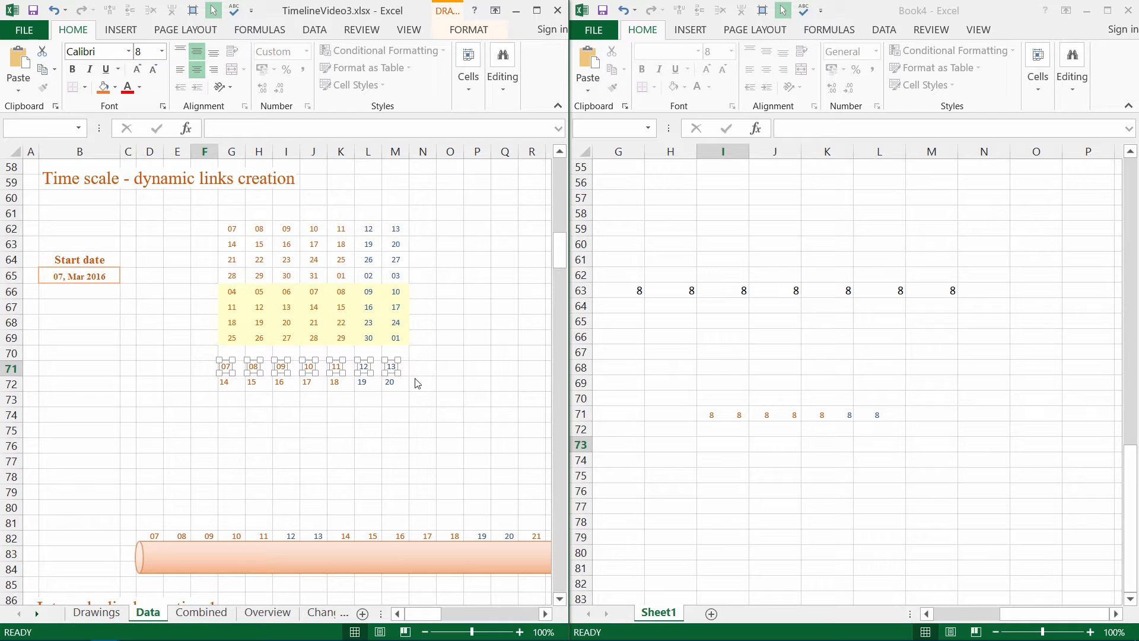
{"action": "left_click", "coordinate": [407, 401]}
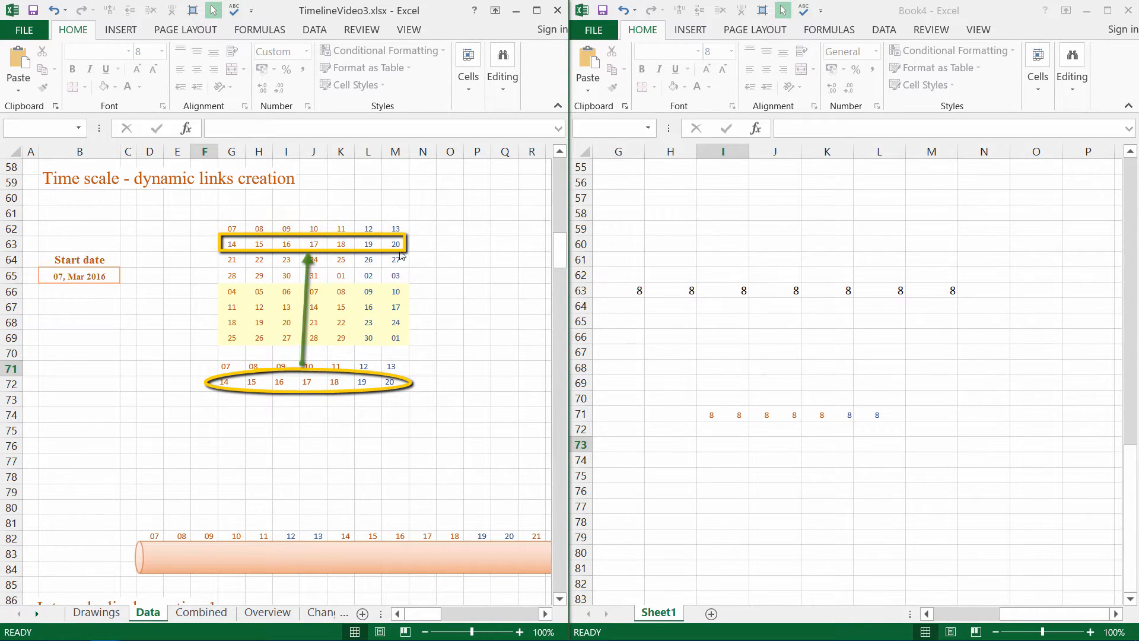
- Move the linked values in Book4 from G63:M63 down to row 64
{"action": "left_click", "coordinate": [635, 290]}
{"action": "left_click_drag", "start_coordinate": [695, 289], "coordinate": [952, 291]}
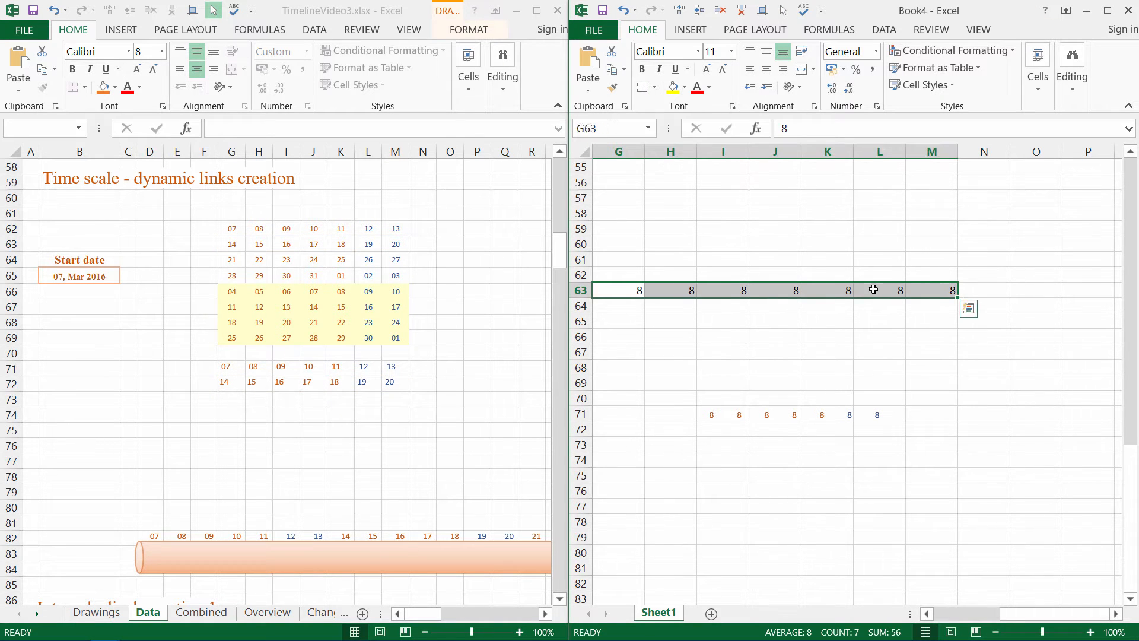
{"action": "left_click_drag", "start_coordinate": [775, 290], "coordinate": [778, 305]}
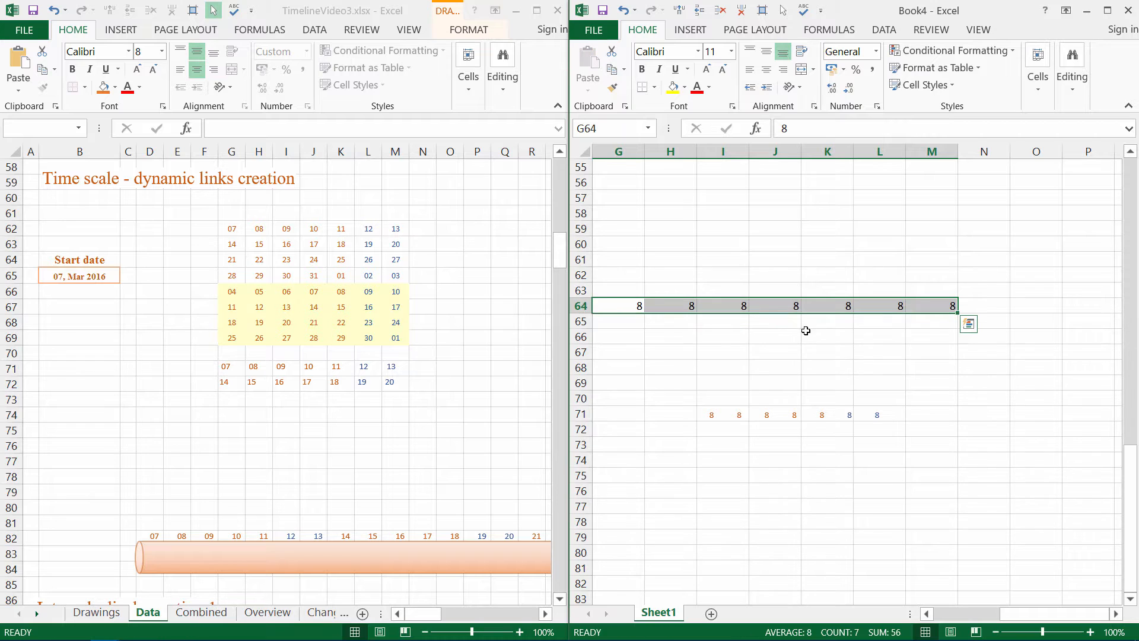
{"action": "left_click", "coordinate": [737, 348]}
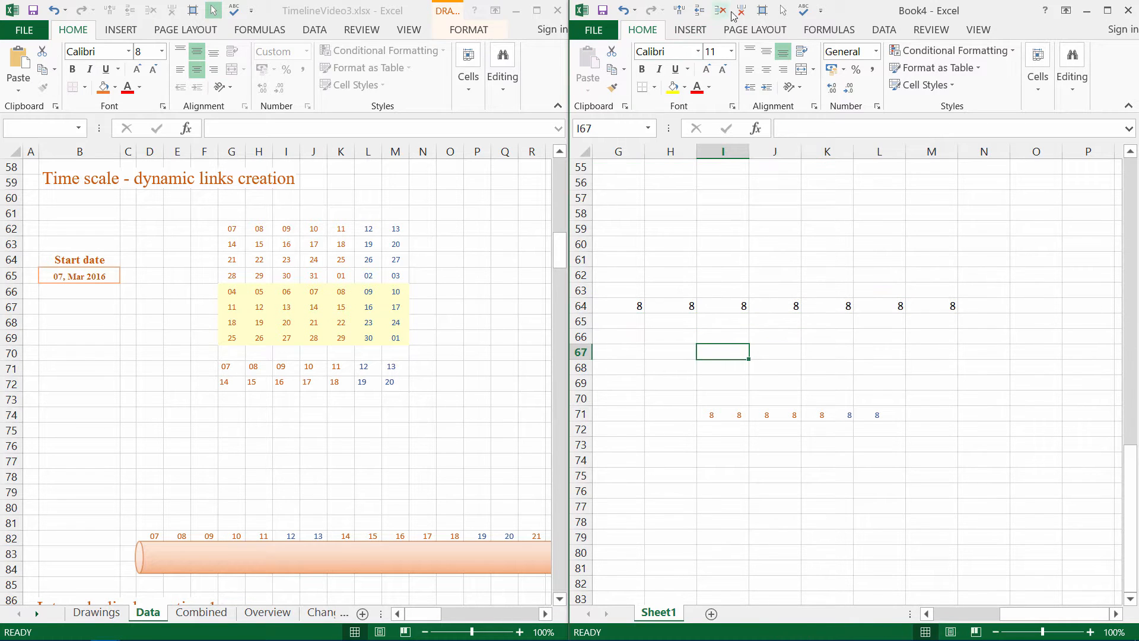
- Copy the seven Book4 elements and paste them at cell G73 on the Data sheet
{"action": "left_click", "coordinate": [782, 13]}
{"action": "left_click_drag", "start_coordinate": [688, 387], "coordinate": [951, 462]}
{"action": "key", "text": "ctrl+c"}
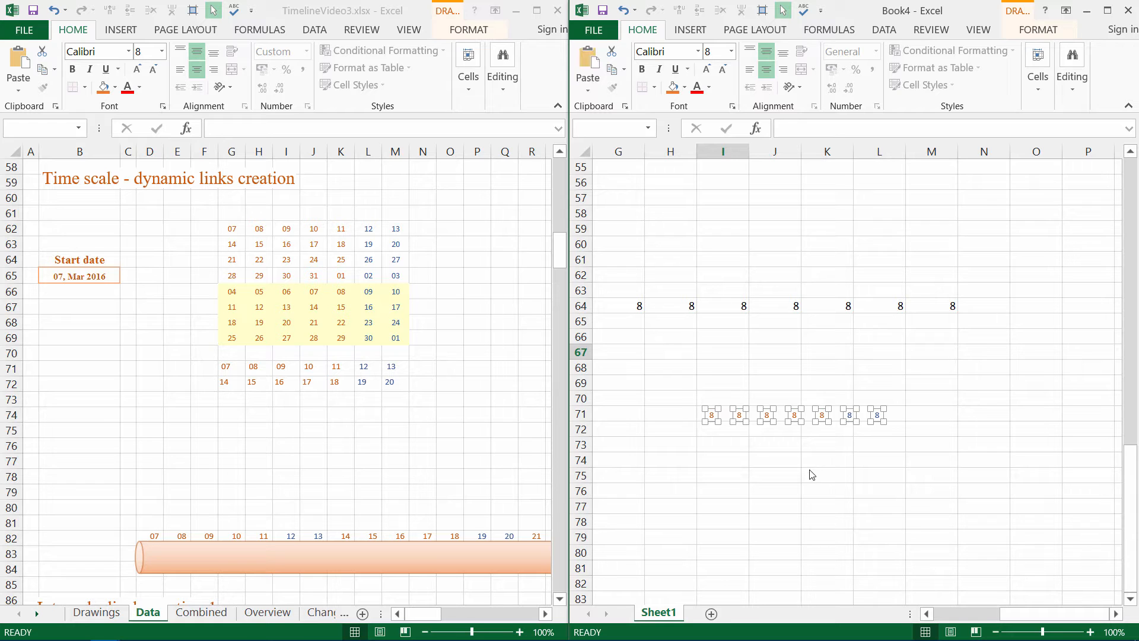
{"action": "left_click", "coordinate": [232, 401]}
{"action": "left_click", "coordinate": [233, 398]}
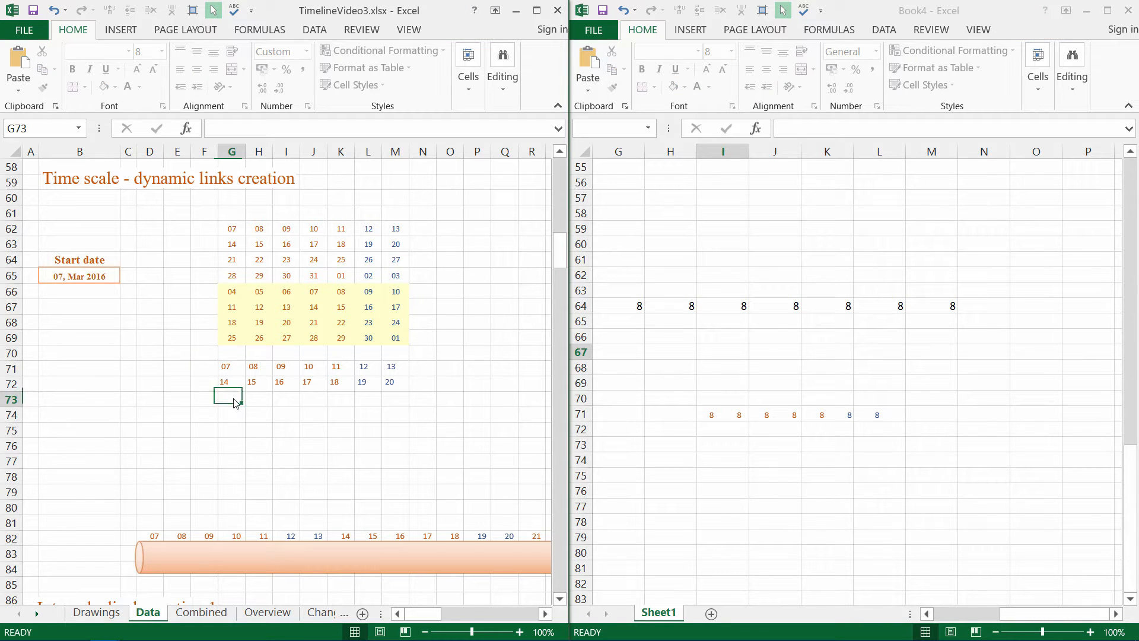
{"action": "key", "text": "ctrl+v"}
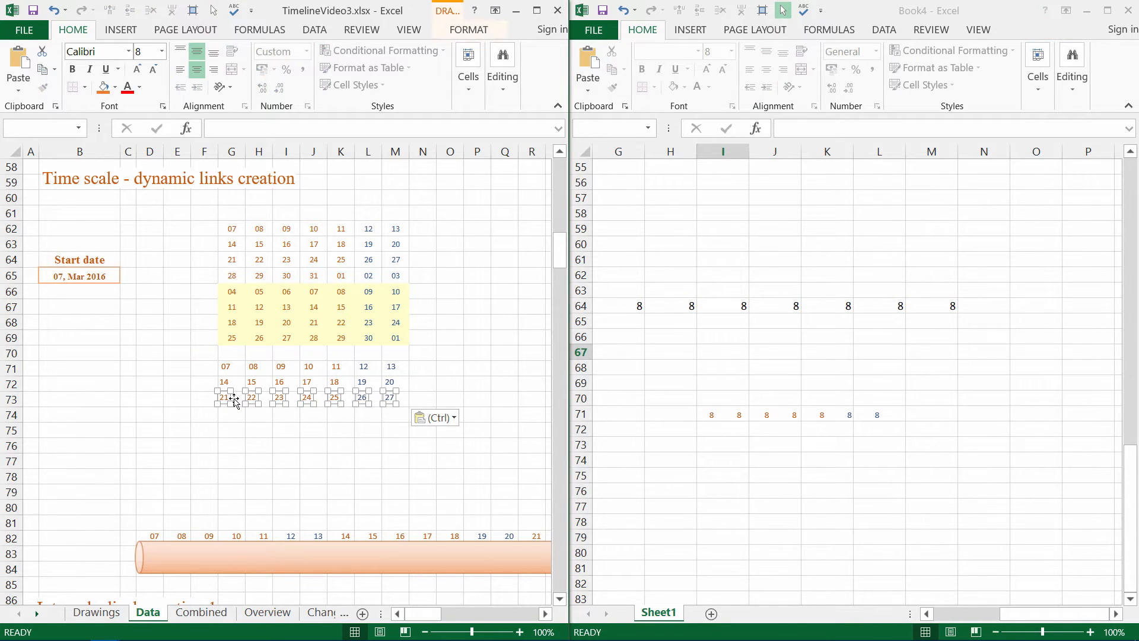
- Move the Book4 values down to row 65 and copy the seven elements to cell G74 on the Data sheet
{"action": "left_click_drag", "start_coordinate": [618, 306], "coordinate": [920, 328]}
{"action": "left_click", "coordinate": [774, 398]}
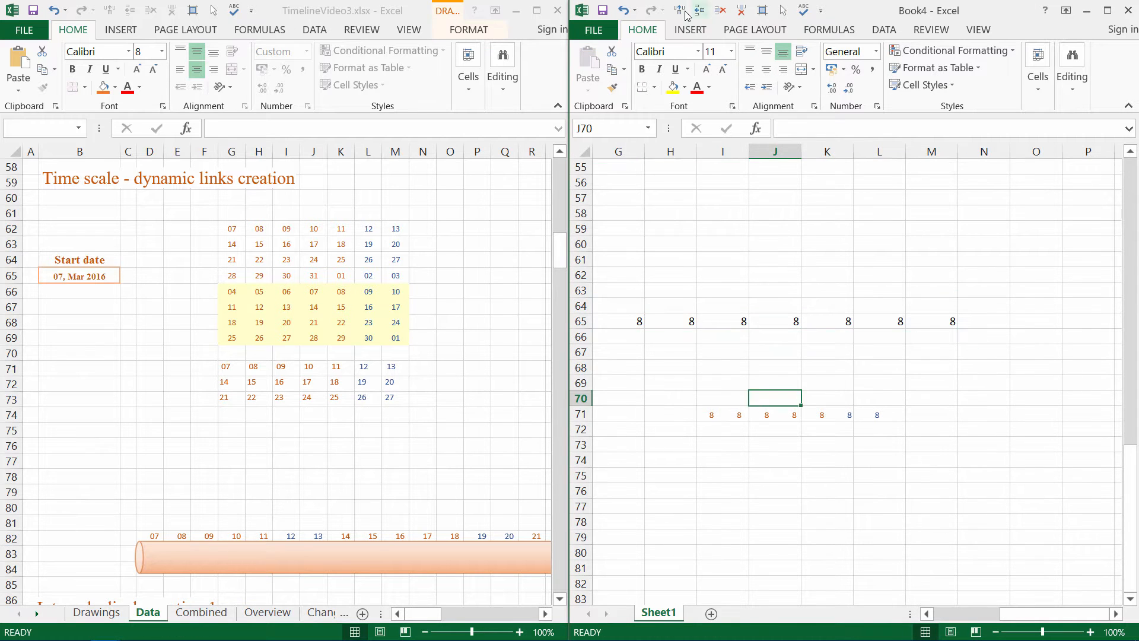
{"action": "left_click_drag", "start_coordinate": [916, 391], "coordinate": [670, 440]}
{"action": "key", "text": "ctrl+c"}
{"action": "left_click", "coordinate": [233, 415]}
{"action": "key", "text": "ctrl+v"}
- Move the Book4 values down to row 66 and copy the seven elements to cell G75 on the Data sheet
{"action": "left_click", "coordinate": [834, 453]}
{"action": "left_click_drag", "start_coordinate": [618, 321], "coordinate": [958, 339]}
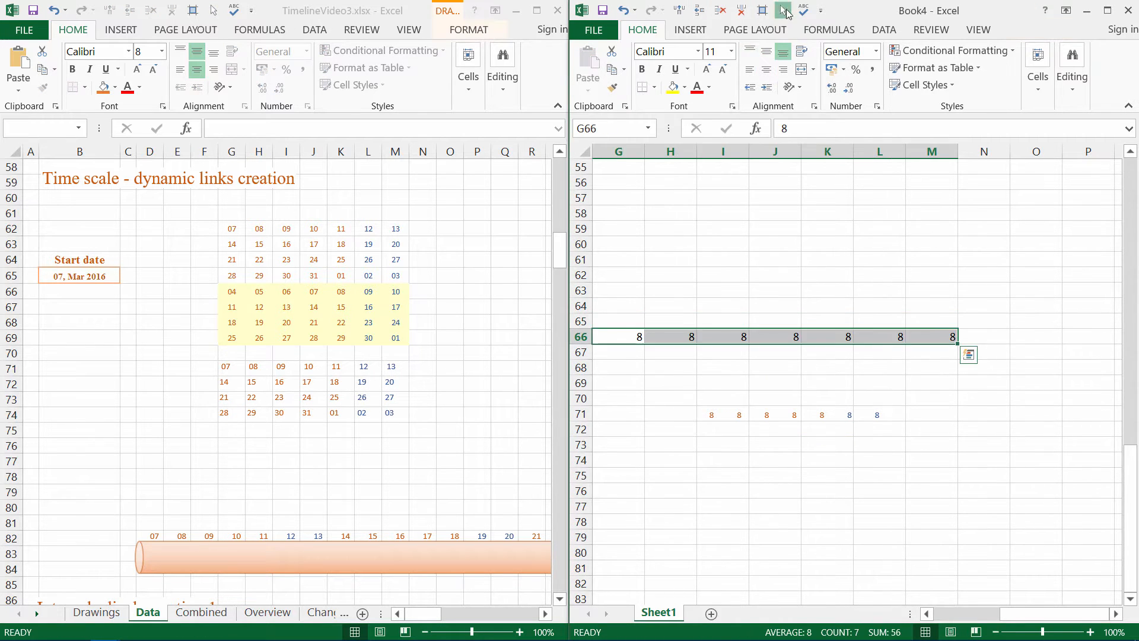
{"action": "left_click", "coordinate": [232, 430]}
{"action": "key", "text": "ctrl+v"}
- Move the Book4 values down to row 67 and copy the seven elements to cell G76 on the Data sheet
{"action": "left_click_drag", "start_coordinate": [618, 336], "coordinate": [931, 336]}
{"action": "left_click_drag", "start_coordinate": [736, 329], "coordinate": [735, 345]}
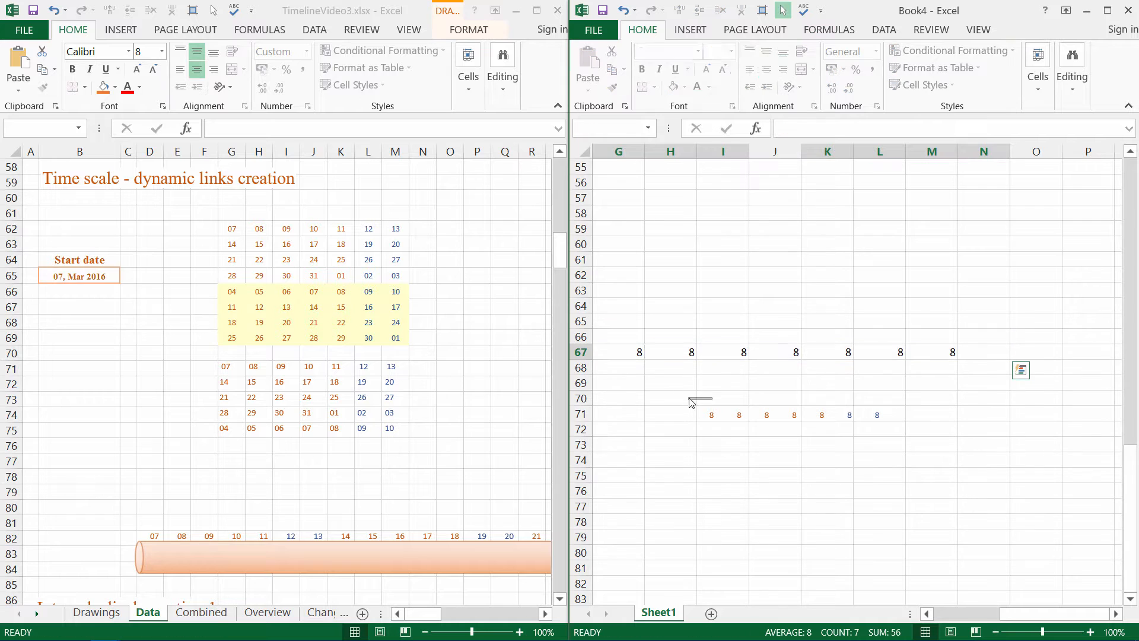
{"action": "left_click", "coordinate": [230, 445]}
{"action": "key", "text": "ctrl+v"}
- Move the Book4 values down to row 68 and copy the seven elements to cell G77 on the Data sheet
{"action": "left_click", "coordinate": [631, 350]}
{"action": "left_click_drag", "start_coordinate": [631, 350], "coordinate": [931, 351]}
{"action": "left_click_drag", "start_coordinate": [919, 359], "coordinate": [920, 375]}
{"action": "left_click", "coordinate": [707, 410]}
{"action": "left_click_drag", "start_coordinate": [688, 397], "coordinate": [901, 438]}
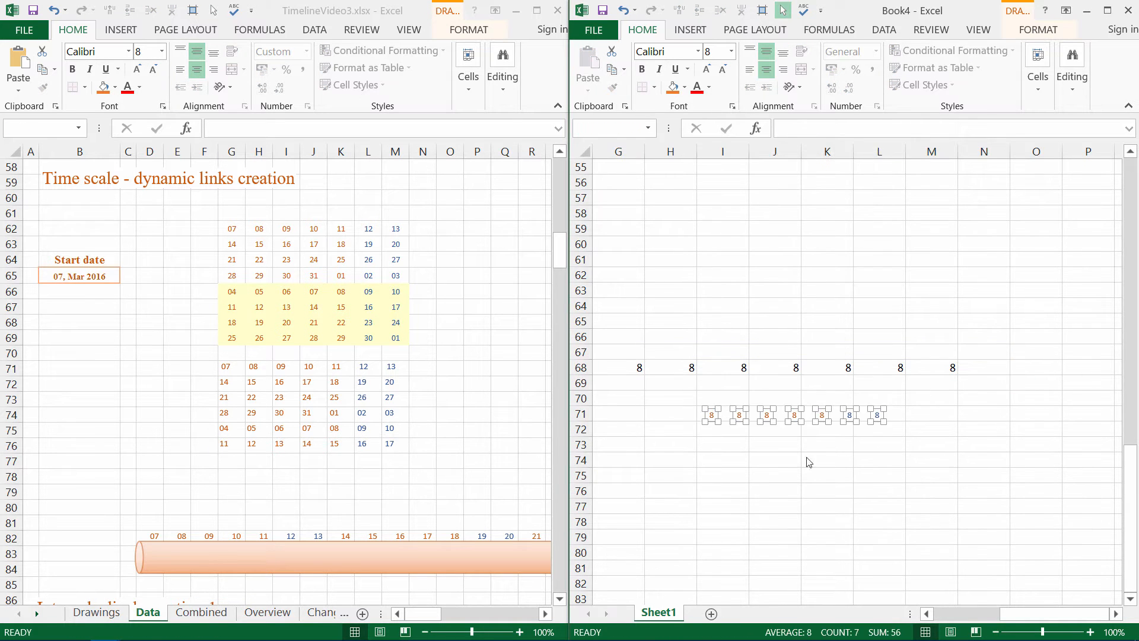
{"action": "key", "text": "ctrl+c"}
{"action": "left_click", "coordinate": [233, 461]}
{"action": "key", "text": "ctrl+v"}
- Move the Book4 values down to row 69 and copy the seven elements to cell G78 on the Data sheet
{"action": "left_click", "coordinate": [631, 366]}
{"action": "left_click_drag", "start_coordinate": [631, 365], "coordinate": [931, 366]}
{"action": "left_click_drag", "start_coordinate": [913, 360], "coordinate": [913, 375]}
{"action": "left_click", "coordinate": [711, 412]}
{"action": "key", "text": "ctrl+a"}
{"action": "key", "text": "ctrl+c"}
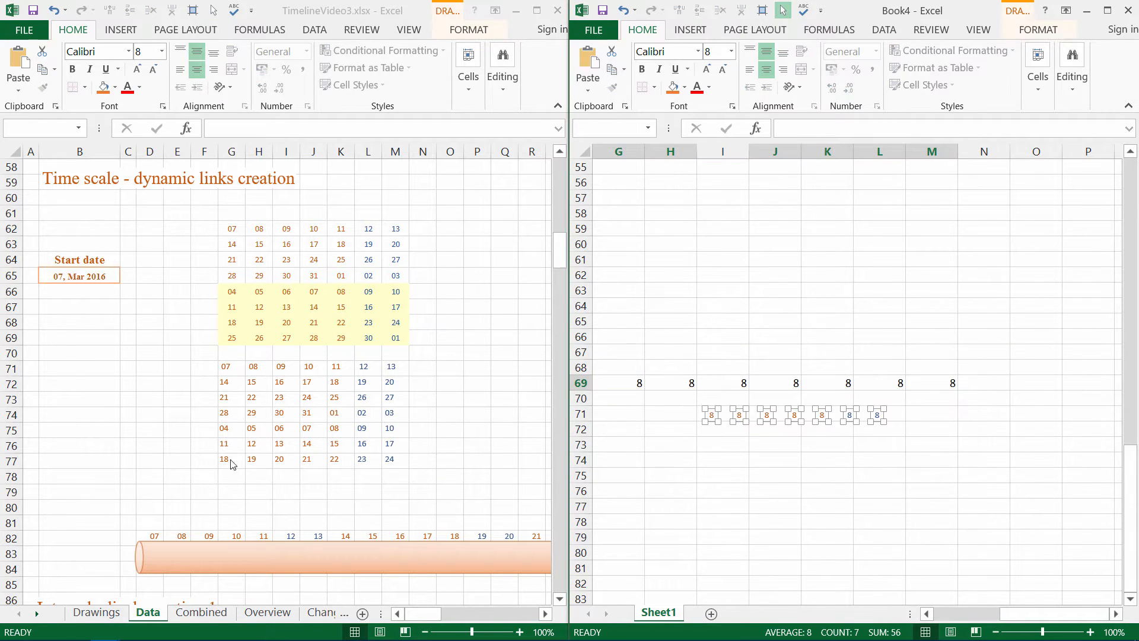
{"action": "left_click", "coordinate": [231, 476]}
{"action": "key", "text": "ctrl+v"}
- Close Book4 without saving its changes and maximize the TimelineVideo3.xlsx window
{"action": "left_click", "coordinate": [1108, 51]}
{"action": "left_click", "coordinate": [1128, 11]}
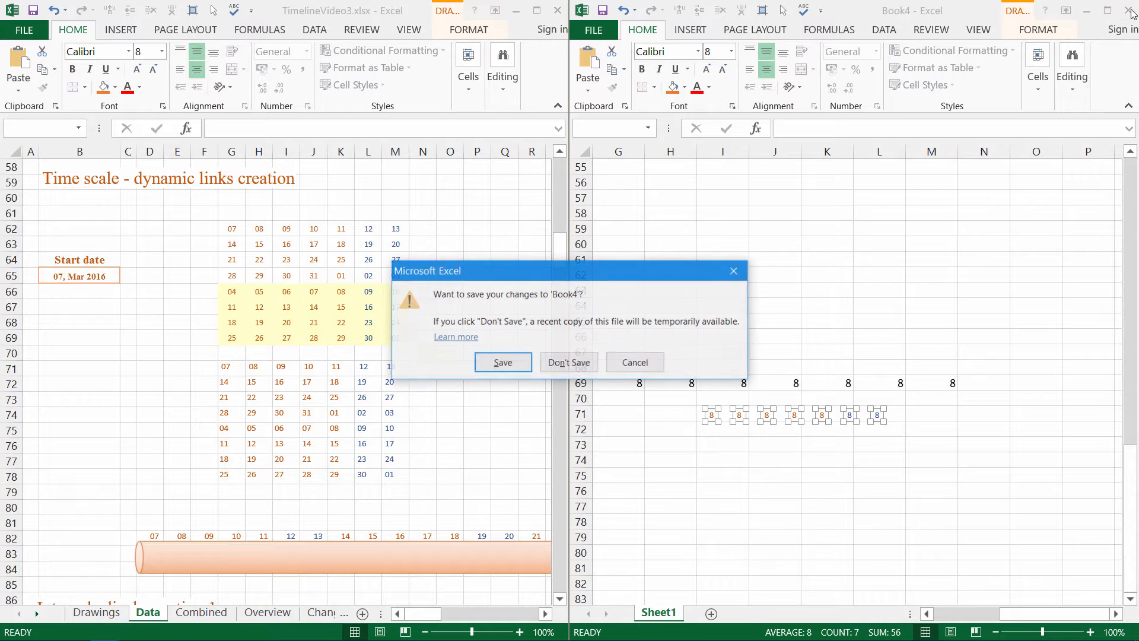
{"action": "left_click", "coordinate": [569, 364]}
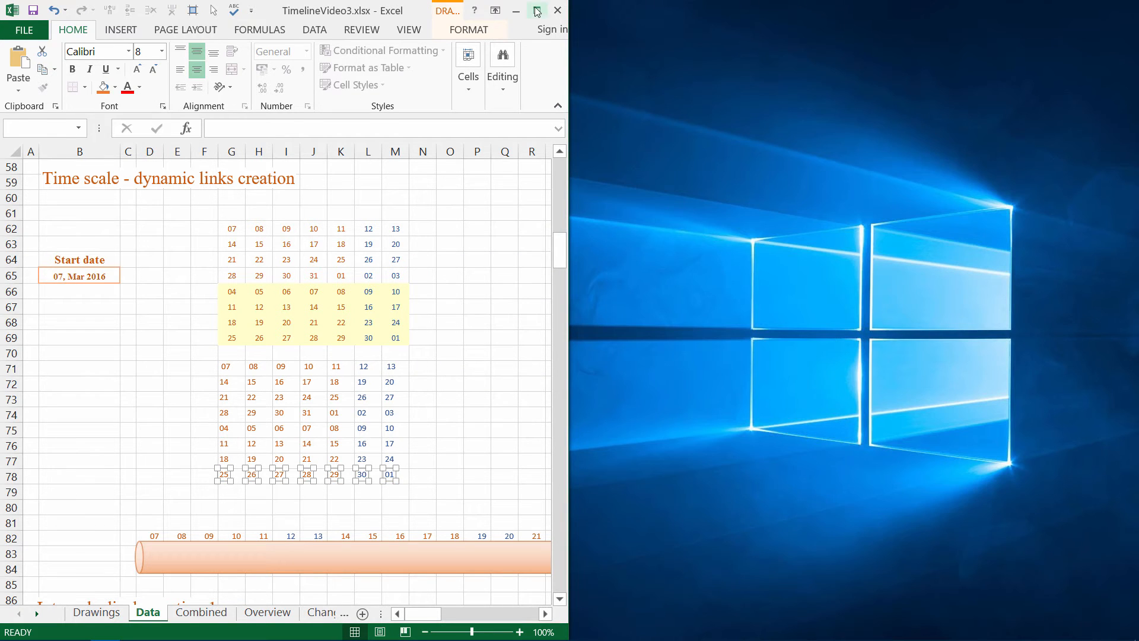
{"action": "left_click", "coordinate": [537, 11]}
- Move the element rows from rows 72, 73 and 74 end to end behind the first seven elements in row 71
{"action": "left_click", "coordinate": [213, 8]}
{"action": "left_click_drag", "start_coordinate": [188, 368], "coordinate": [410, 421]}
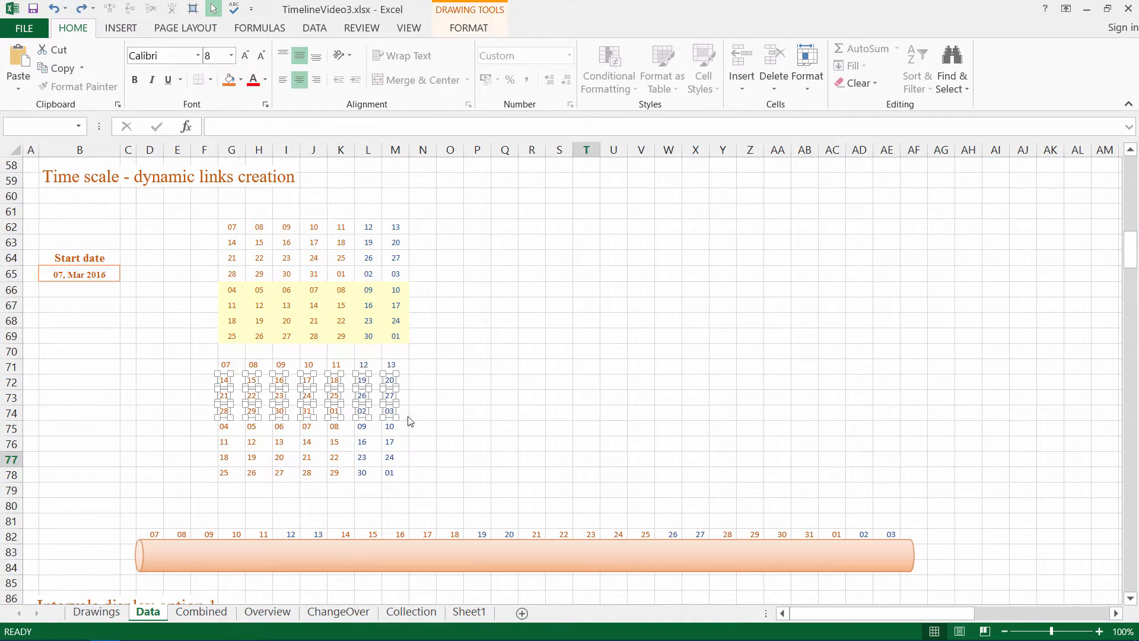
{"action": "left_click_drag", "start_coordinate": [249, 376], "coordinate": [442, 363]}
{"action": "left_click_drag", "start_coordinate": [402, 374], "coordinate": [627, 418]}
{"action": "left_click_drag", "start_coordinate": [443, 376], "coordinate": [821, 398]}
{"action": "left_click", "coordinate": [620, 408]}
{"action": "left_click_drag", "start_coordinate": [607, 381], "coordinate": [799, 364]}
{"action": "left_click", "coordinate": [786, 398]}
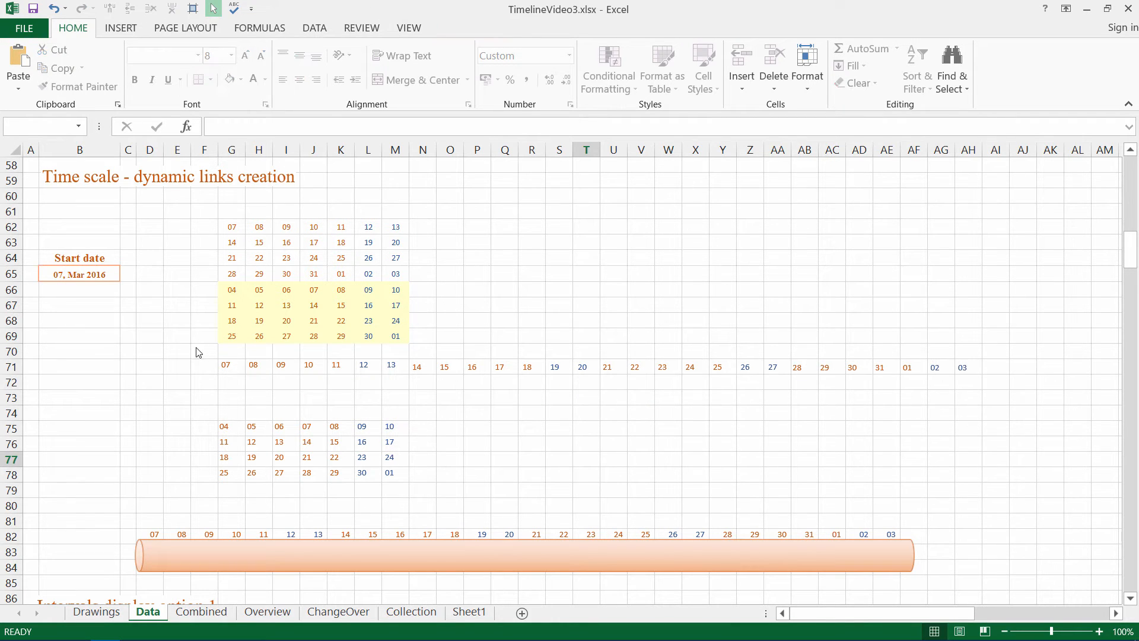
- Select the whole line of time scale elements in row 71 and move it directly above the existing time scale bar
{"action": "left_click_drag", "start_coordinate": [197, 353], "coordinate": [821, 371]}
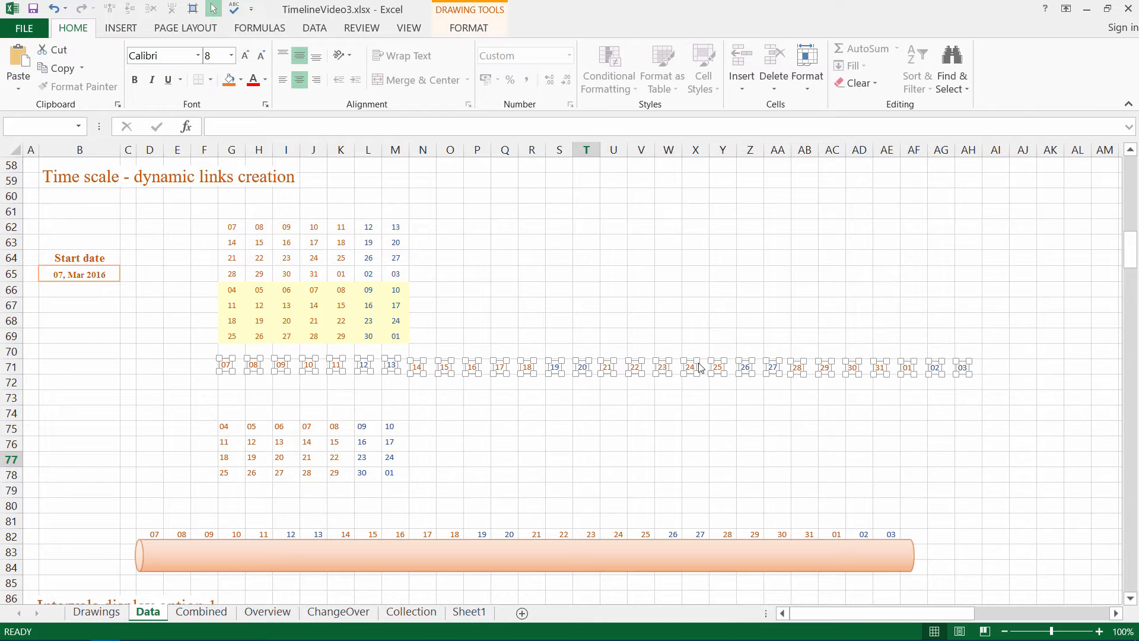
{"action": "mouse_move", "coordinate": [640, 408]}
{"action": "left_mouse_down"}
{"action": "mouse_move", "coordinate": [517, 485]}
{"action": "mouse_move", "coordinate": [618, 510]}
{"action": "left_mouse_up"}
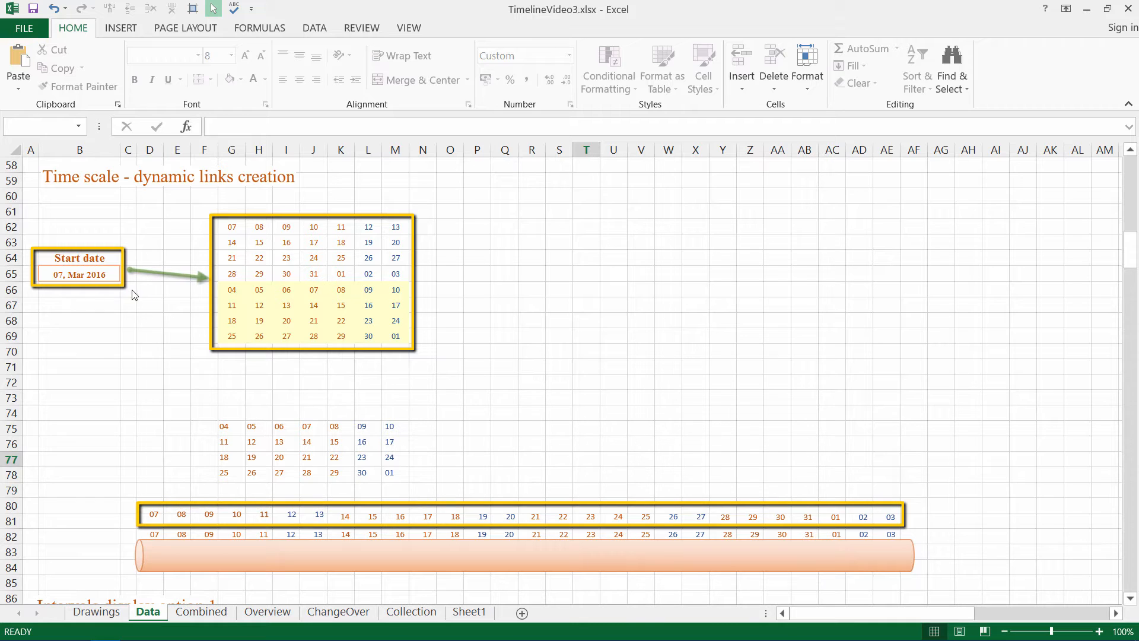
- Set the start date in cell B65 to 29/2
{"action": "left_click", "coordinate": [79, 277]}
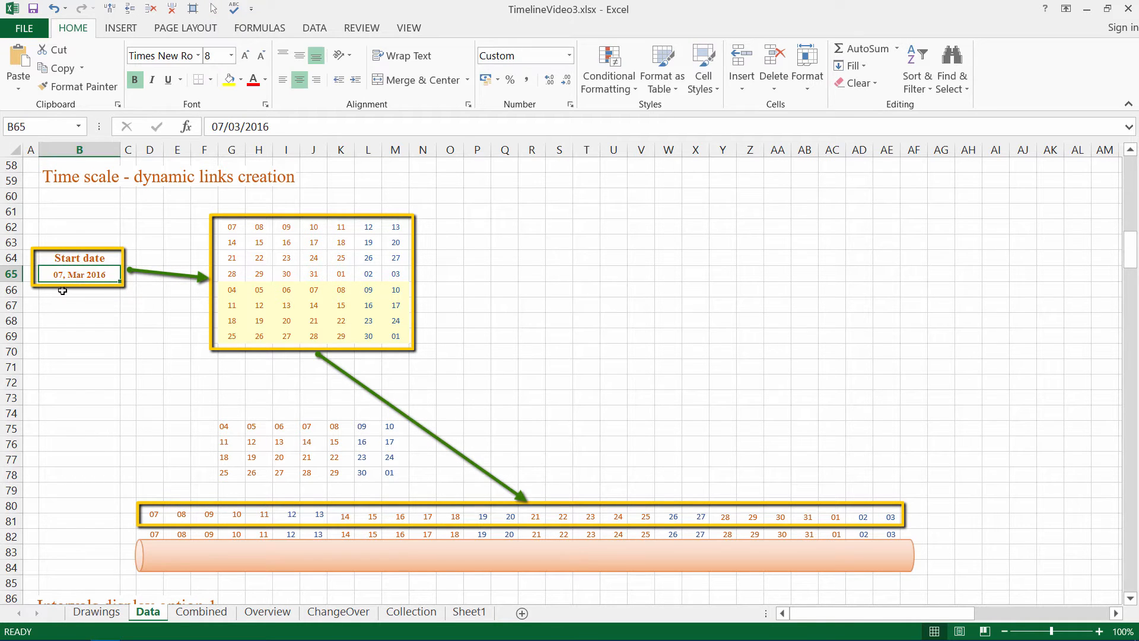
{"action": "type", "text": "29"}
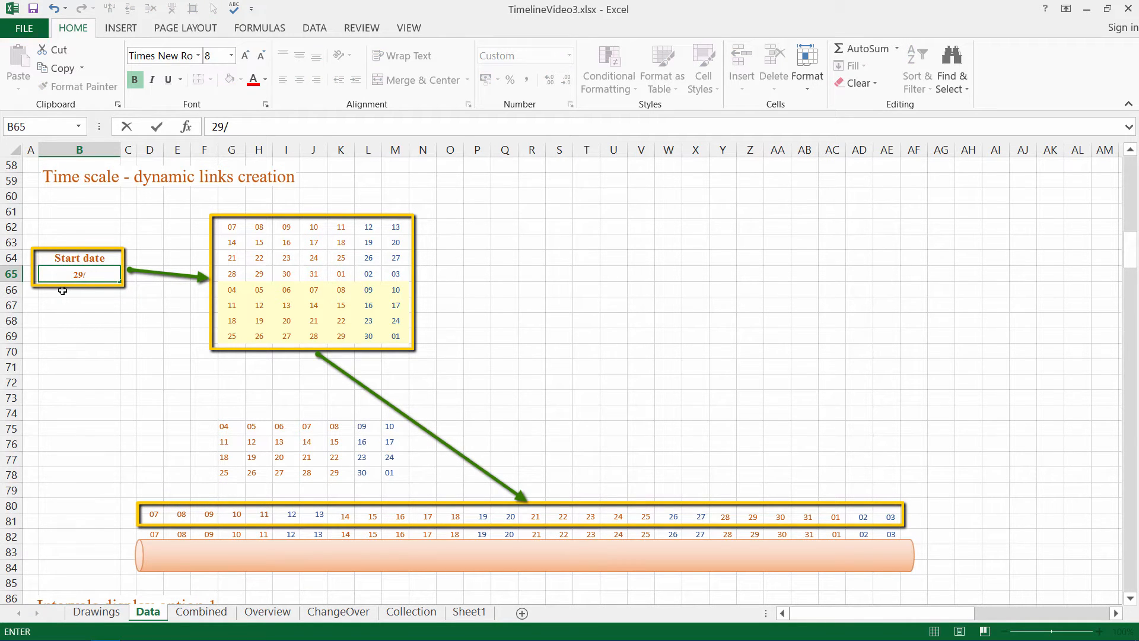
{"action": "type", "text": "/2"}
{"action": "key", "text": "Return"}
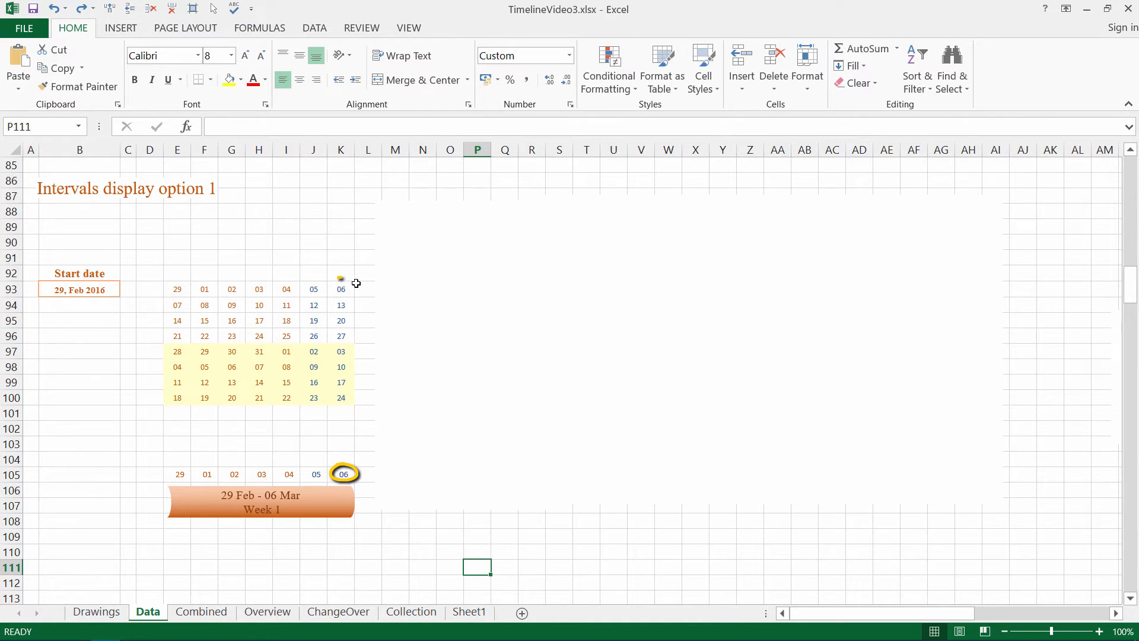
- Bring the interval label flow diagram over the blank area to examine it and move it back aside
{"action": "left_click_drag", "start_coordinate": [1118, 403], "coordinate": [460, 337]}
{"action": "left_click", "coordinate": [499, 569]}
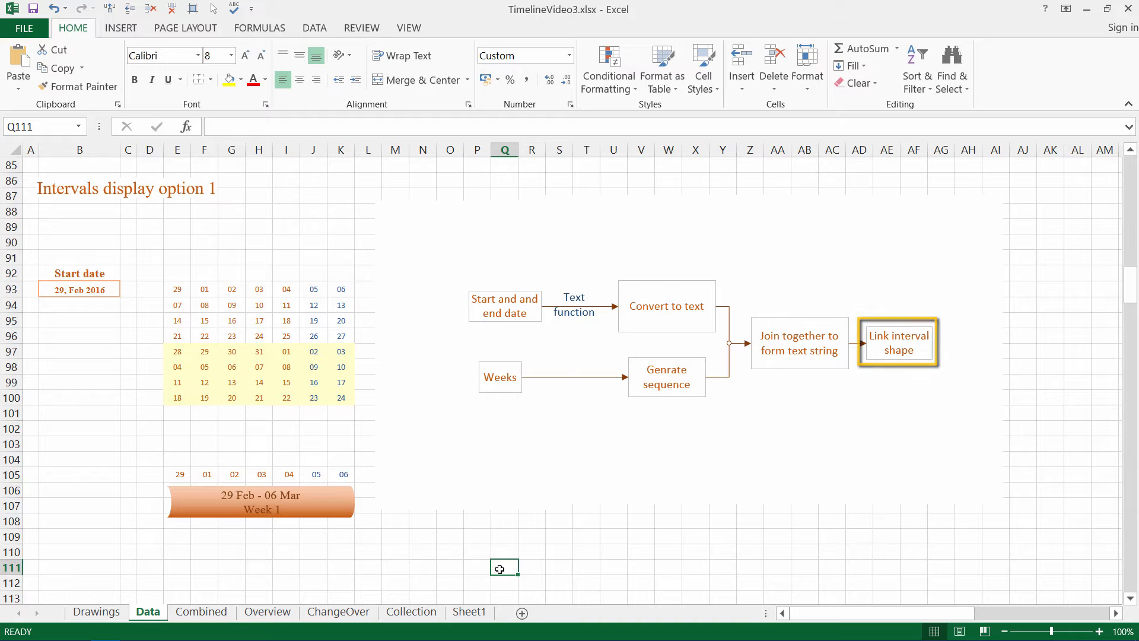
{"action": "left_click_drag", "start_coordinate": [461, 329], "coordinate": [1090, 371]}
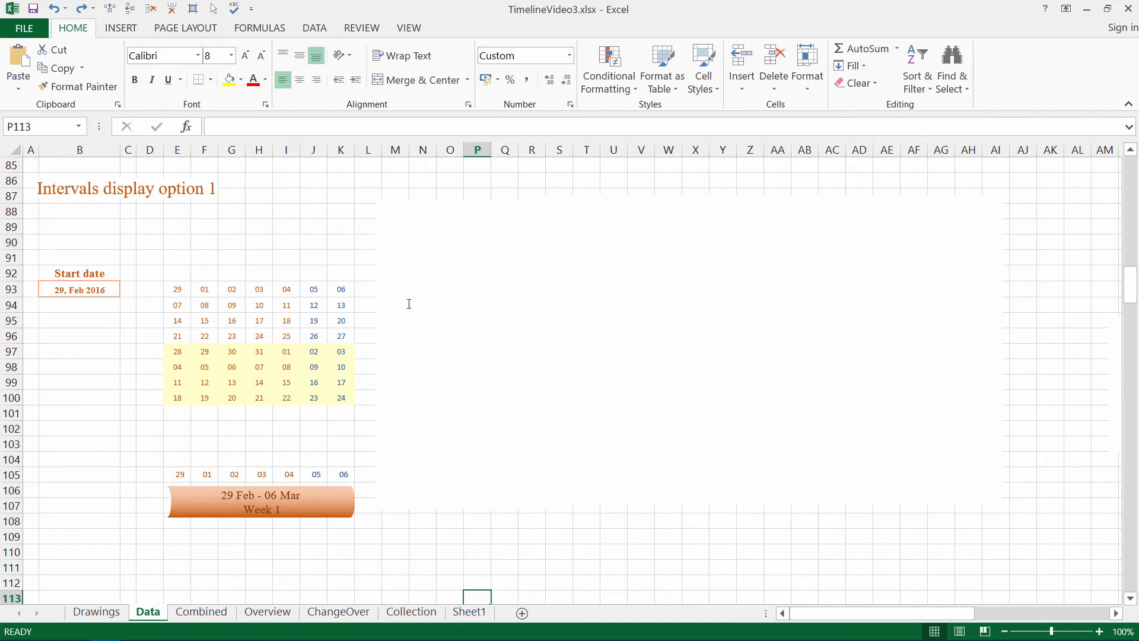
- Move the blank text box off the count, Start and End columns and insert the function =TEXT(E93,"dd mmm") in cell O93
{"action": "left_click", "coordinate": [398, 296]}
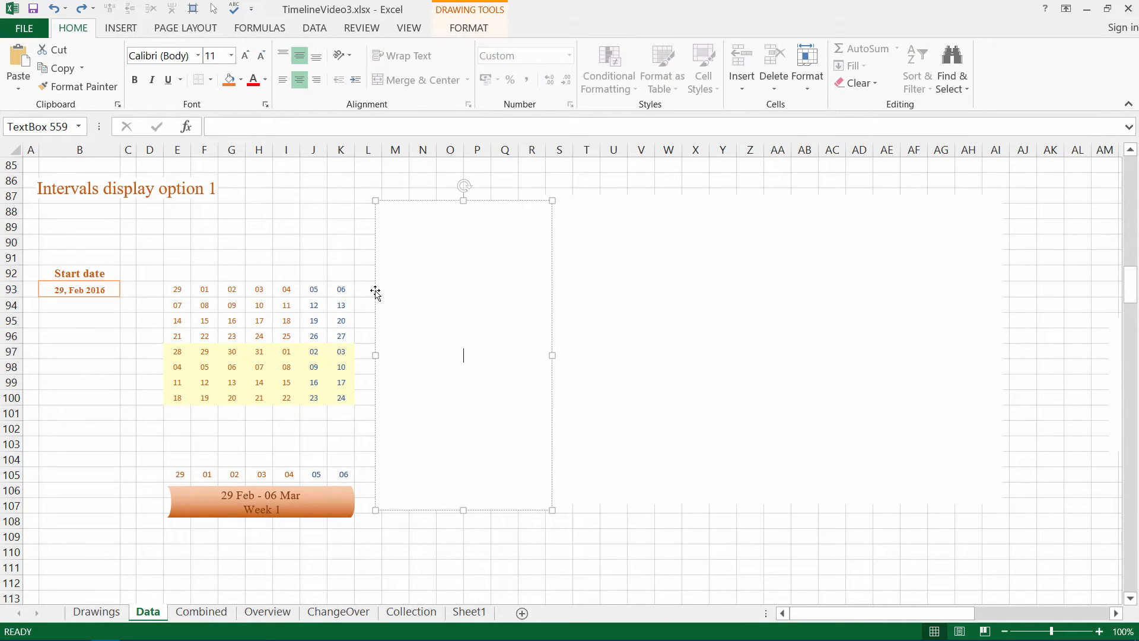
{"action": "left_click_drag", "start_coordinate": [375, 292], "coordinate": [628, 290]}
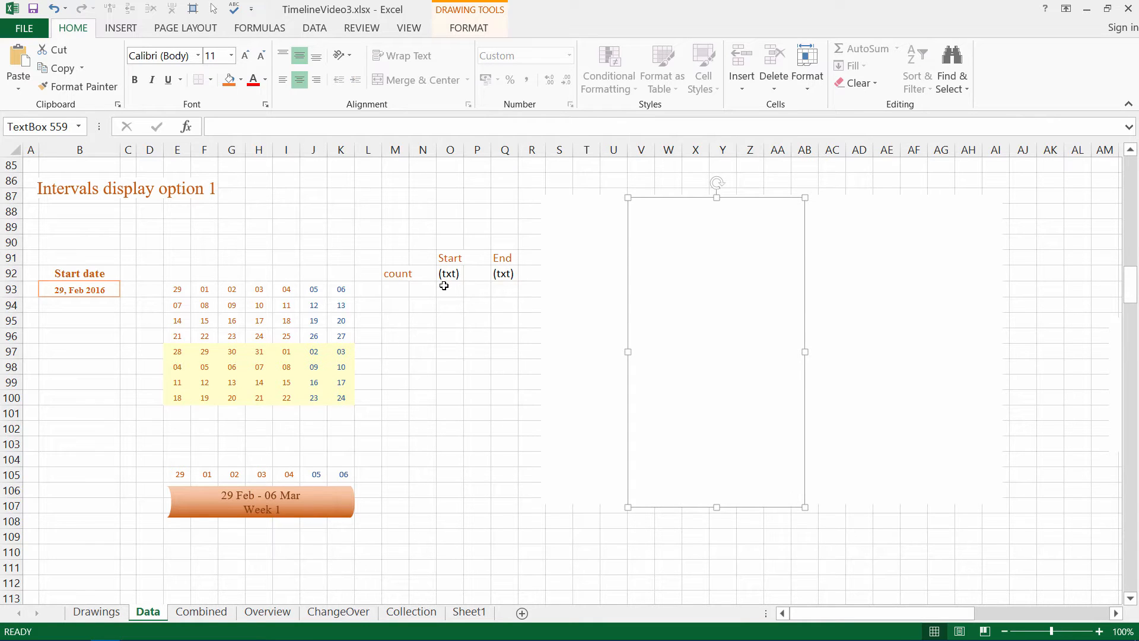
{"action": "left_click", "coordinate": [444, 286]}
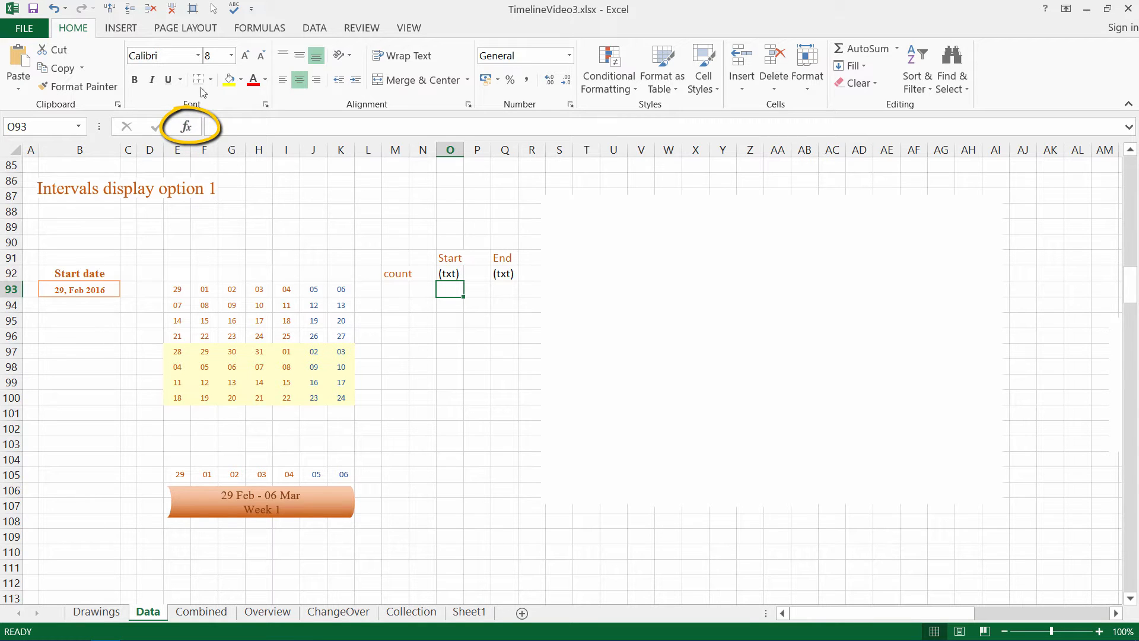
{"action": "left_click", "coordinate": [260, 28]}
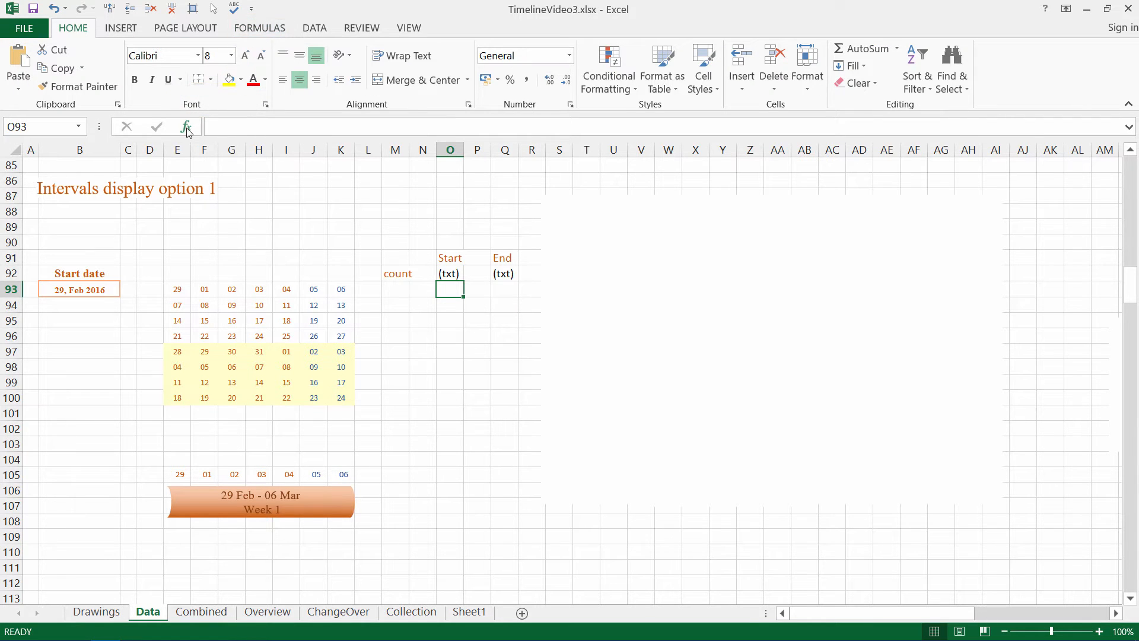
{"action": "left_click", "coordinate": [186, 128]}
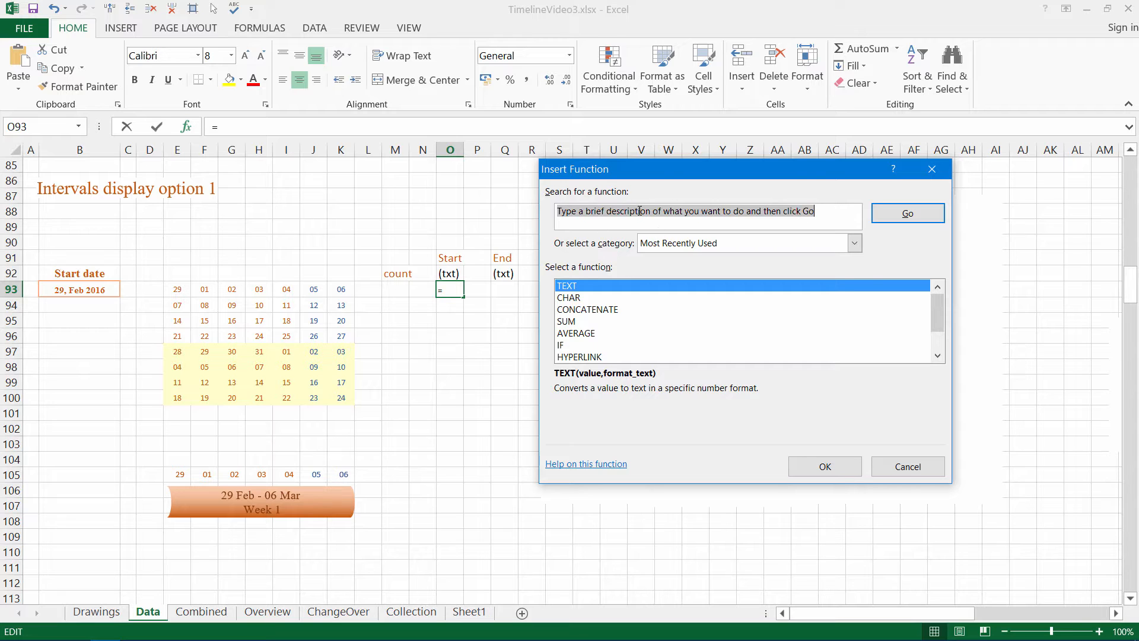
{"action": "type", "text": "Text"}
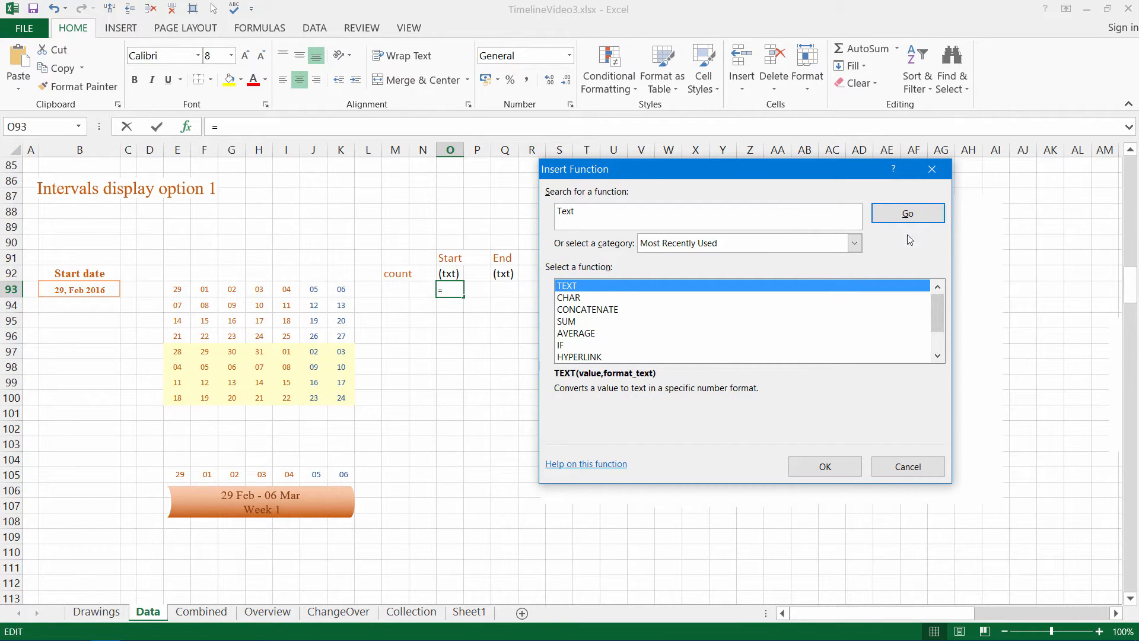
{"action": "left_click", "coordinate": [904, 212]}
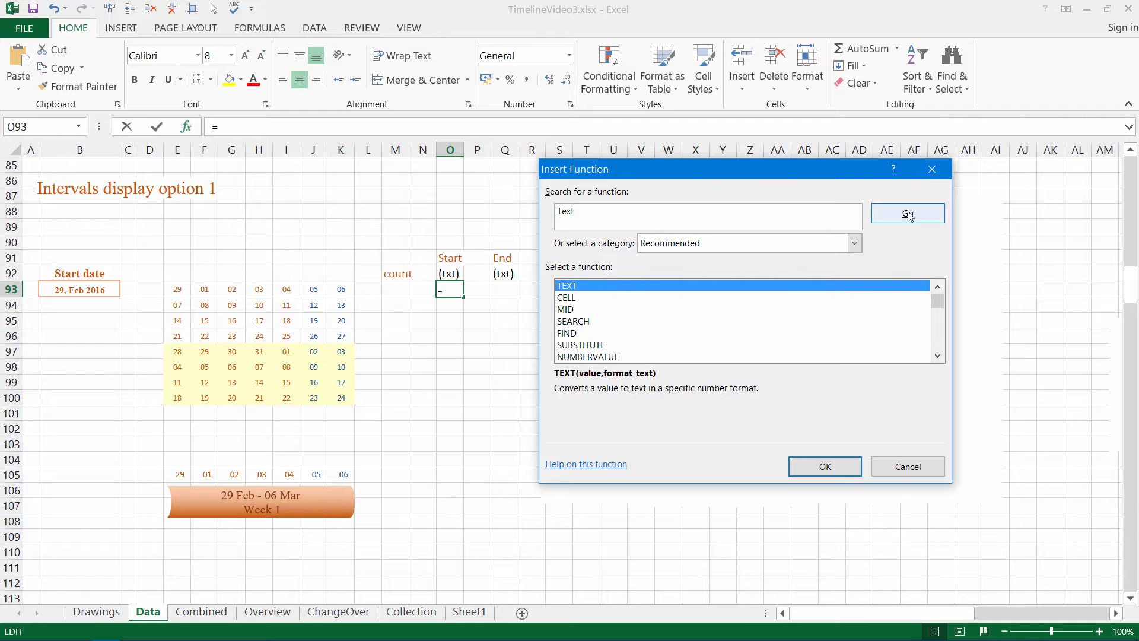
{"action": "double_click", "coordinate": [565, 287]}
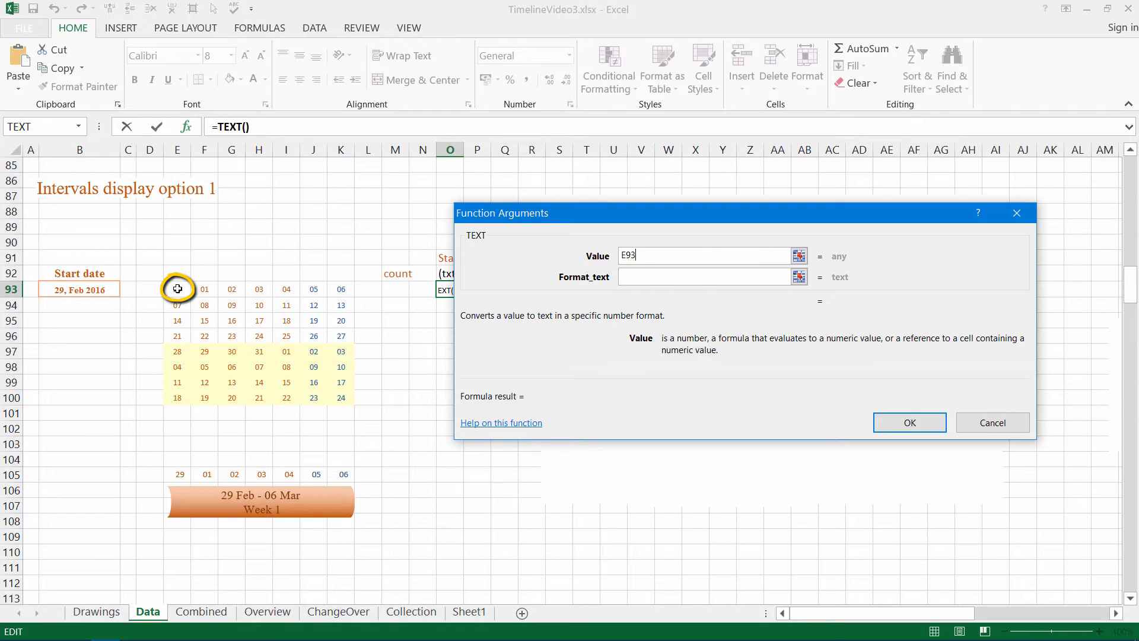
{"action": "left_click", "coordinate": [634, 275]}
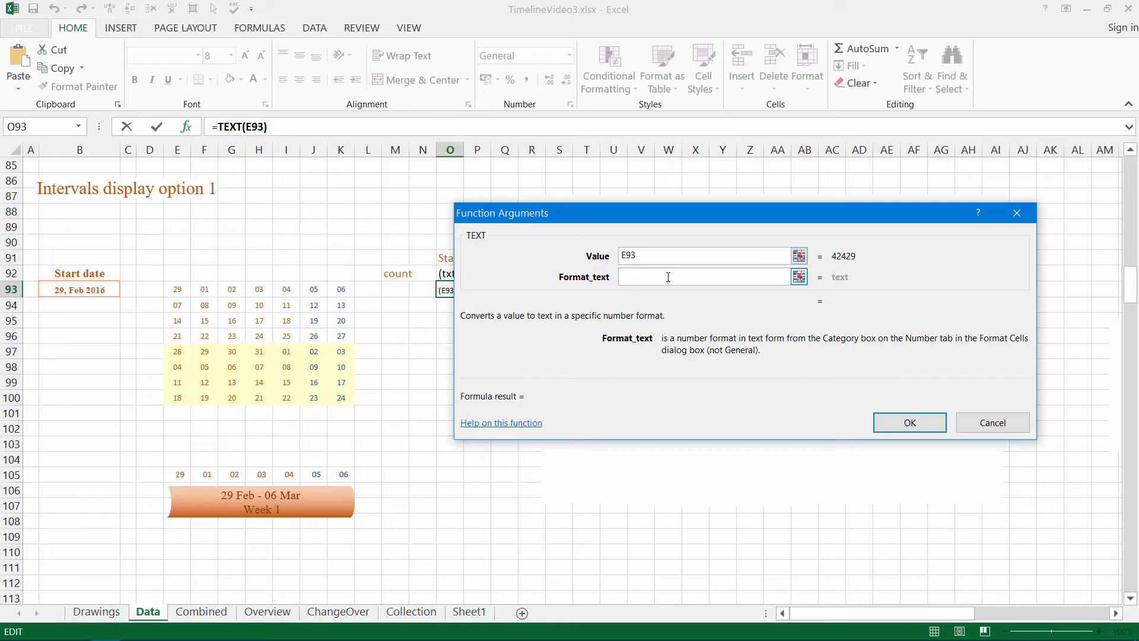
{"action": "type", "text": "dd mmm"}
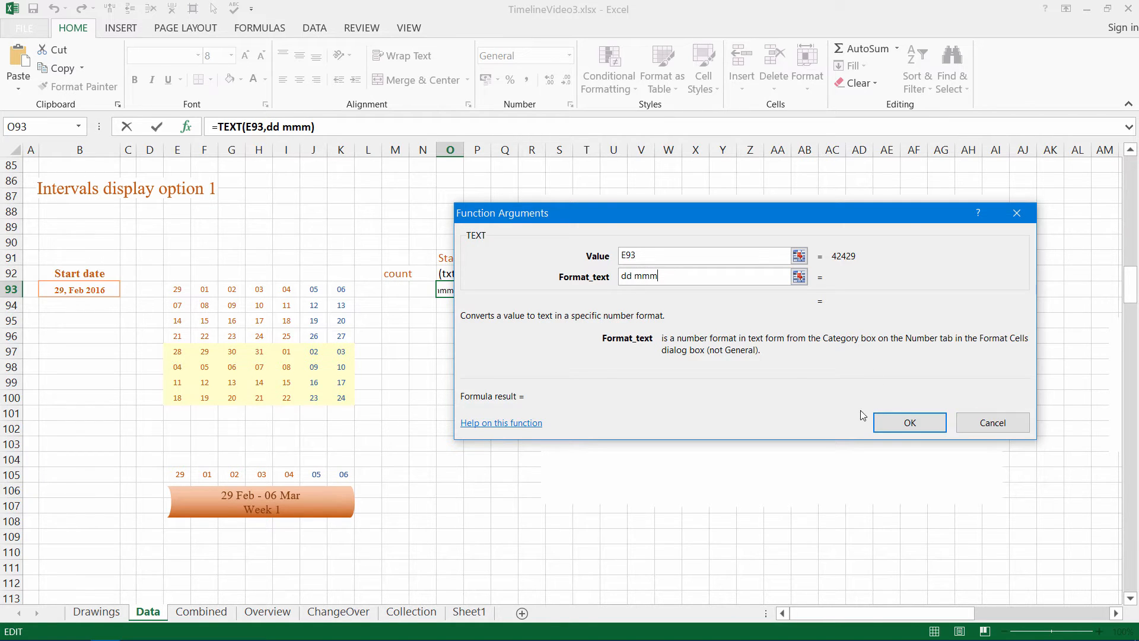
{"action": "left_click", "coordinate": [914, 421]}
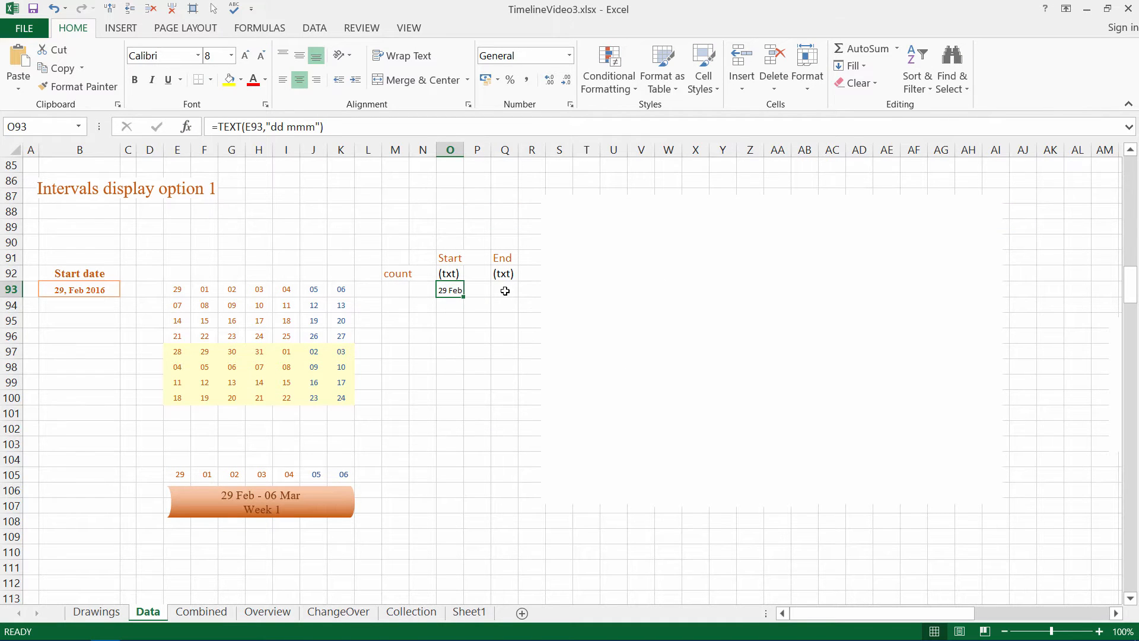
- Insert the function =TEXT(K93,"dd mmm") in cell Q93 for the end date of the first week
{"action": "left_click", "coordinate": [505, 290]}
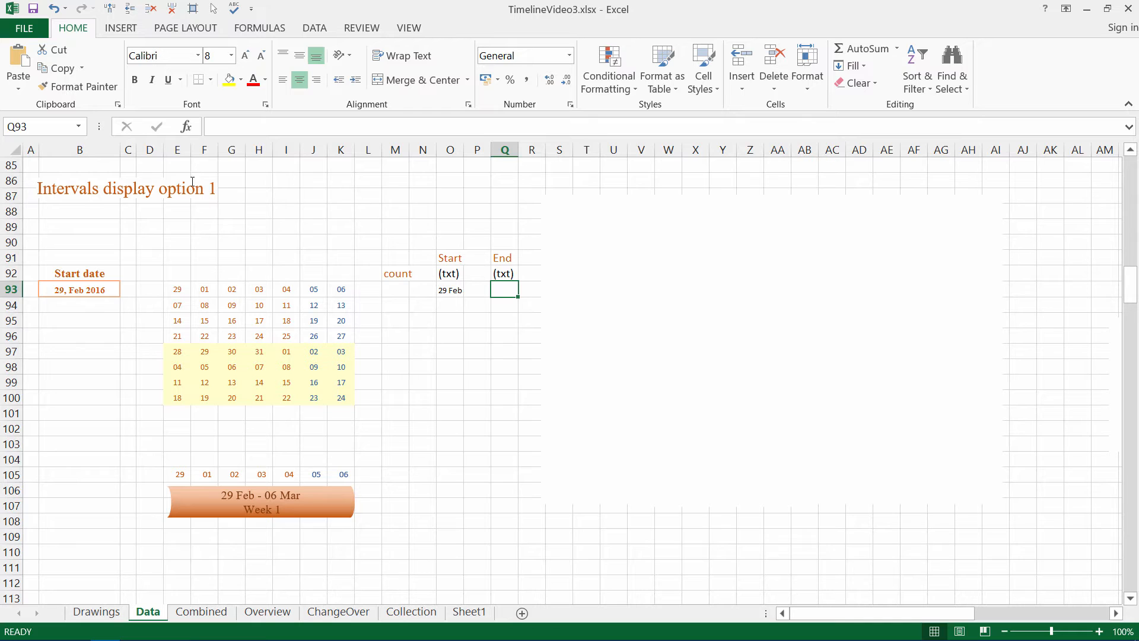
{"action": "left_click", "coordinate": [186, 126]}
{"action": "double_click", "coordinate": [562, 288]}
{"action": "left_click", "coordinate": [341, 289]}
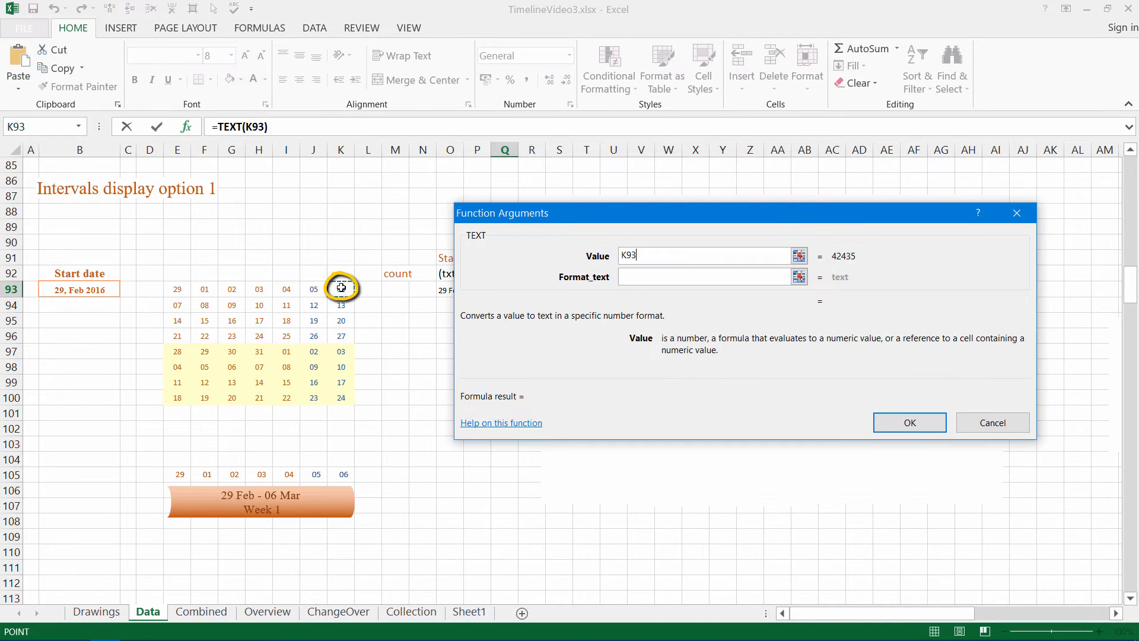
{"action": "key", "text": "Tab"}
{"action": "type", "text": "\"dd mmm\""}
{"action": "left_click", "coordinate": [907, 425]}
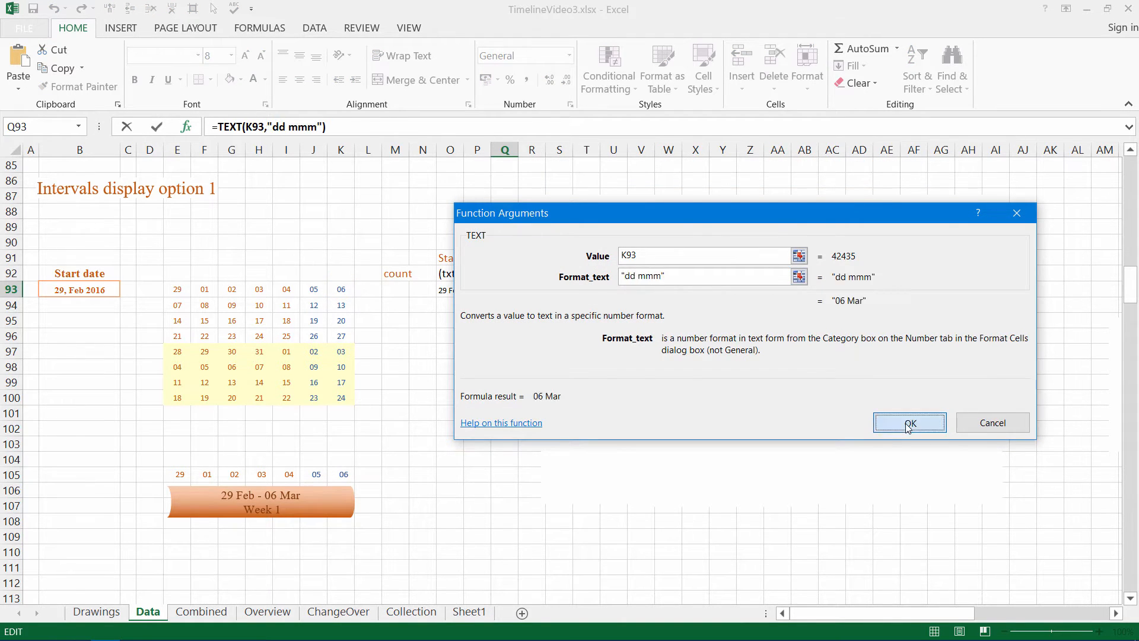
- Fill the Start and End text formulas in O93:Q93 down to row 100
{"action": "left_click", "coordinate": [449, 291]}
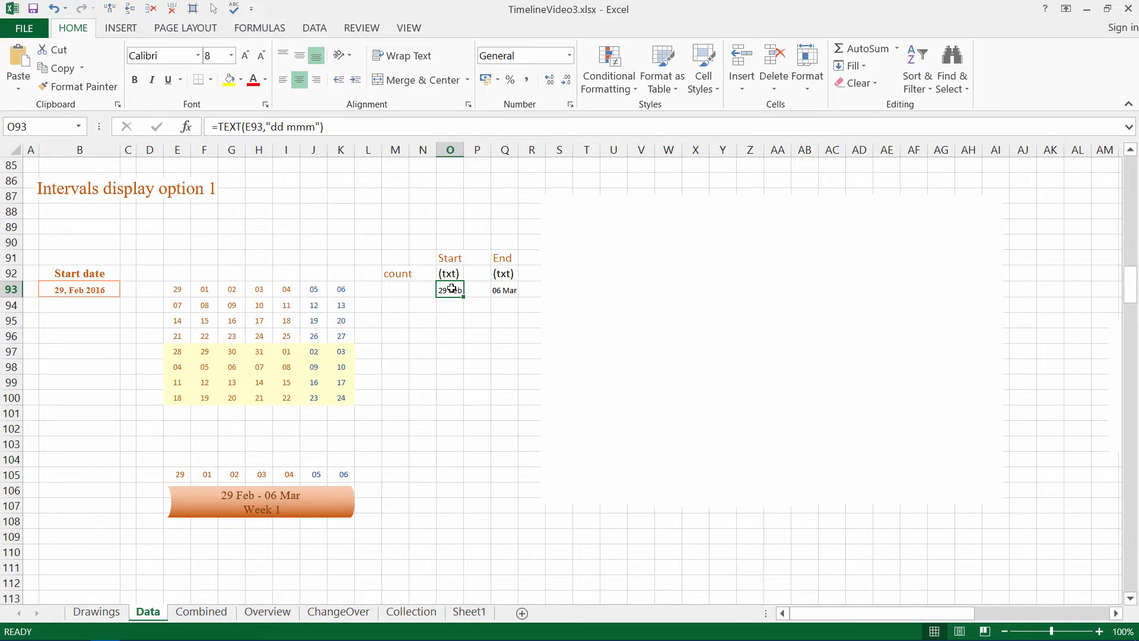
{"action": "left_click_drag", "start_coordinate": [450, 288], "coordinate": [515, 406]}
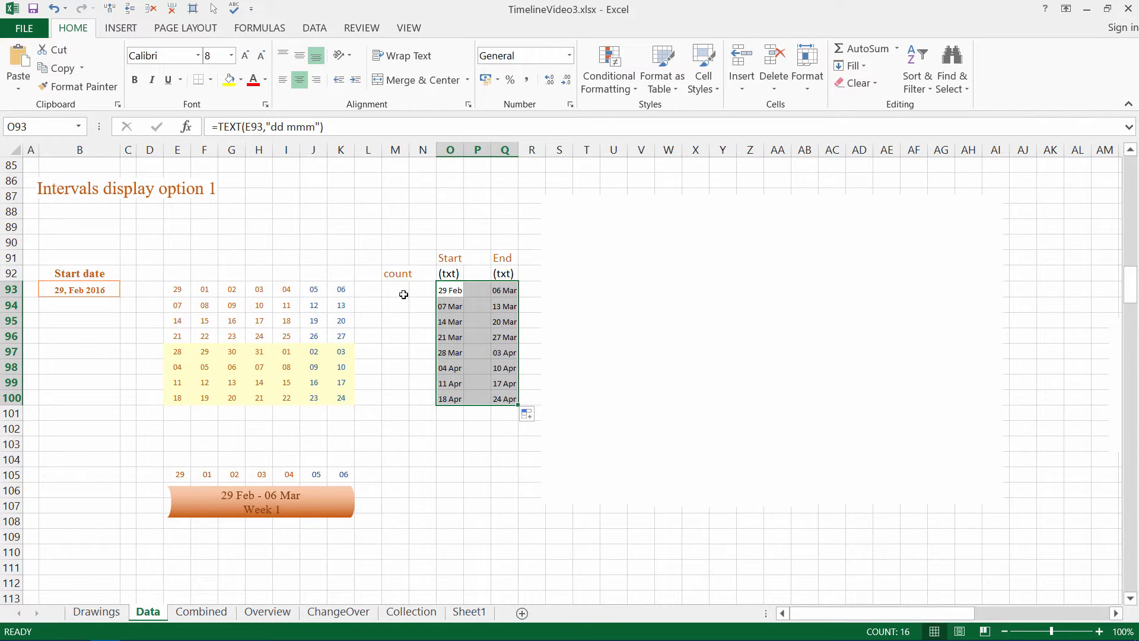
{"action": "left_click", "coordinate": [452, 294]}
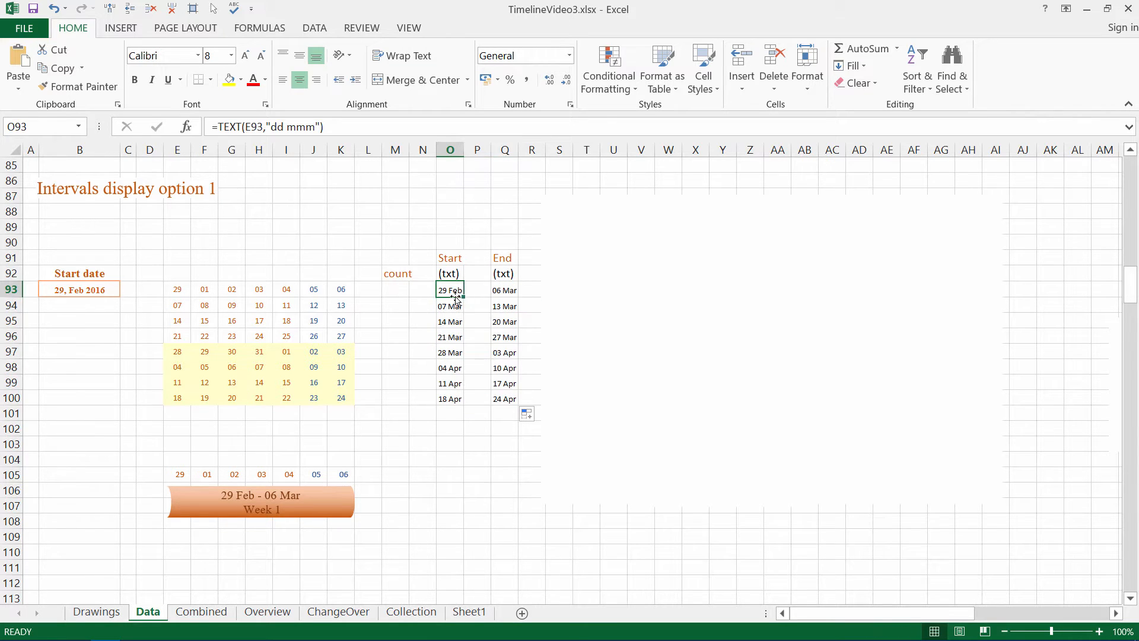
- Enter the numbers 1 to 8 down the count column in M93:M100
{"action": "left_click", "coordinate": [397, 286]}
{"action": "type", "text": "1"}
{"action": "key", "text": "Return"}
{"action": "type", "text": "2"}
{"action": "key", "text": "Return"}
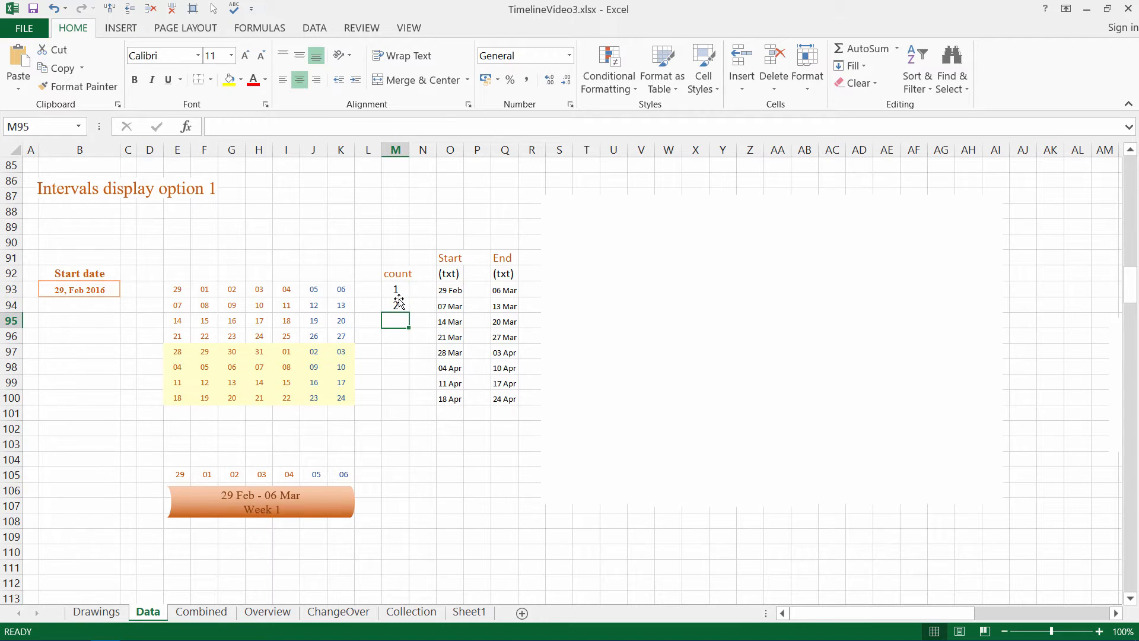
{"action": "type", "text": "3 4 5 6 7 8"}
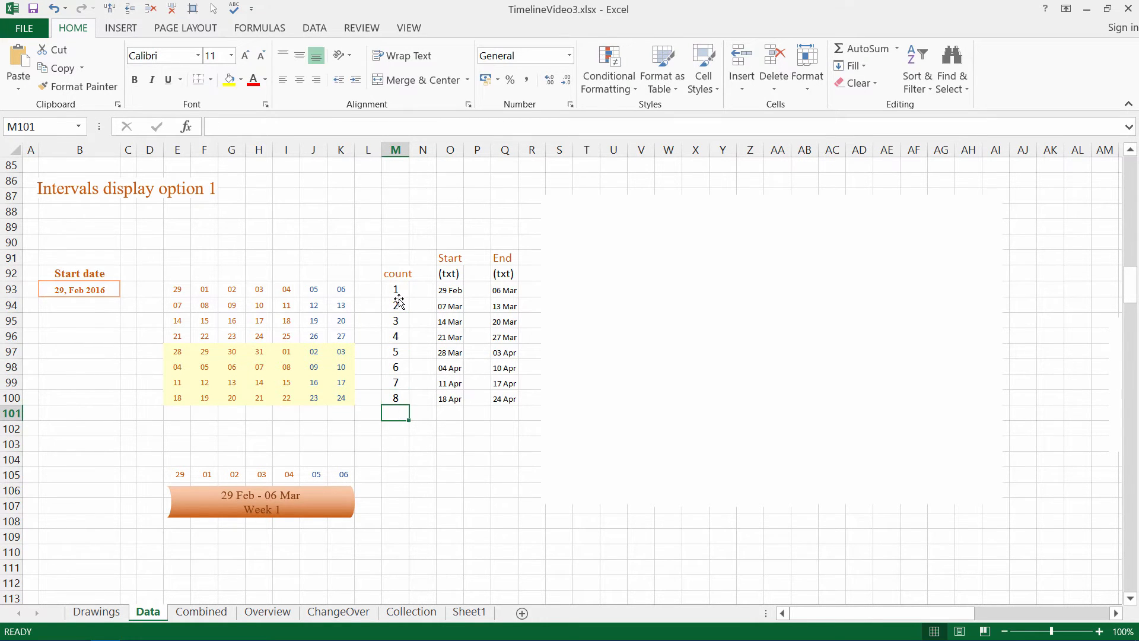
- Set the number format of the count, Start and End cells in M93:Q100 to General
{"action": "left_click_drag", "start_coordinate": [407, 295], "coordinate": [497, 398]}
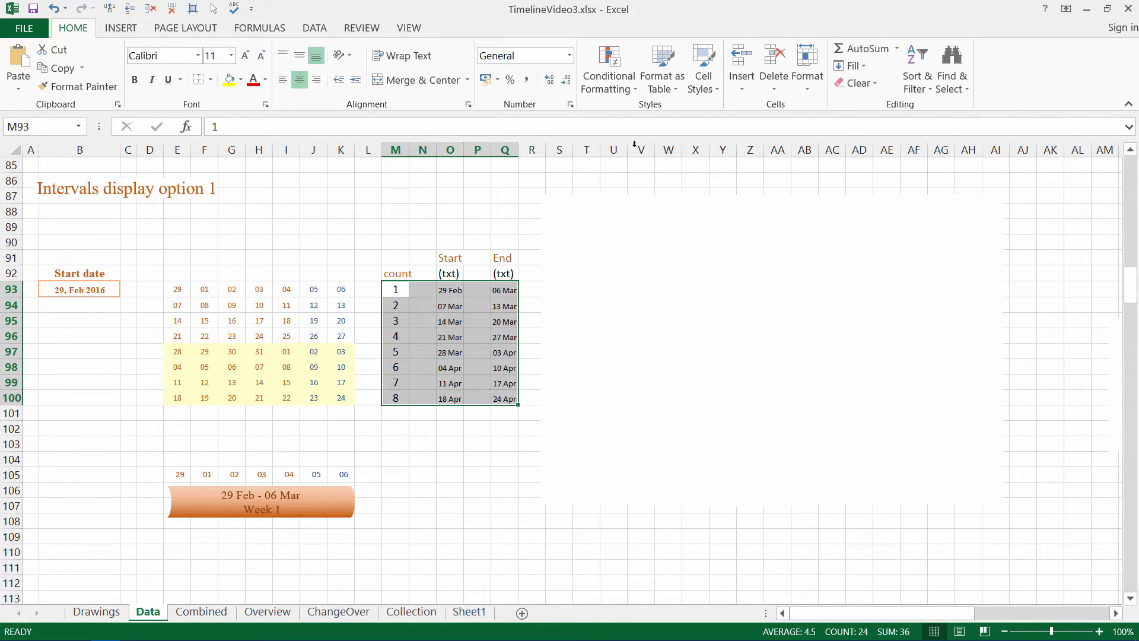
{"action": "left_click", "coordinate": [569, 55]}
{"action": "left_click", "coordinate": [550, 82]}
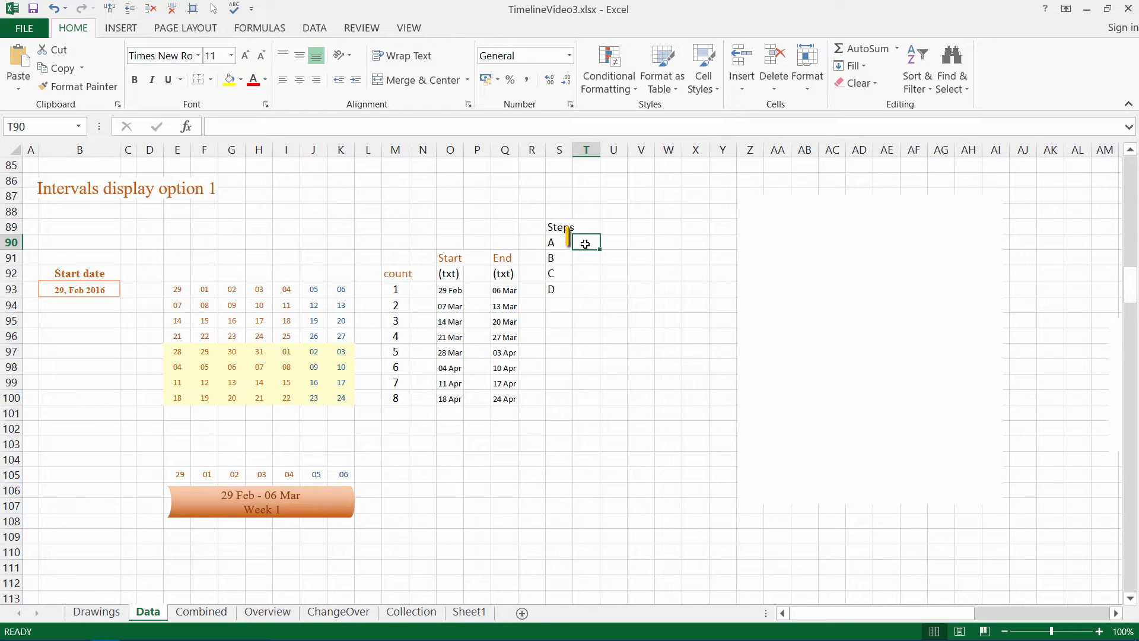
- Join the start text, end text and count in cell T90 with the formula =O93&Q93&M93
{"action": "left_click", "coordinate": [221, 127]}
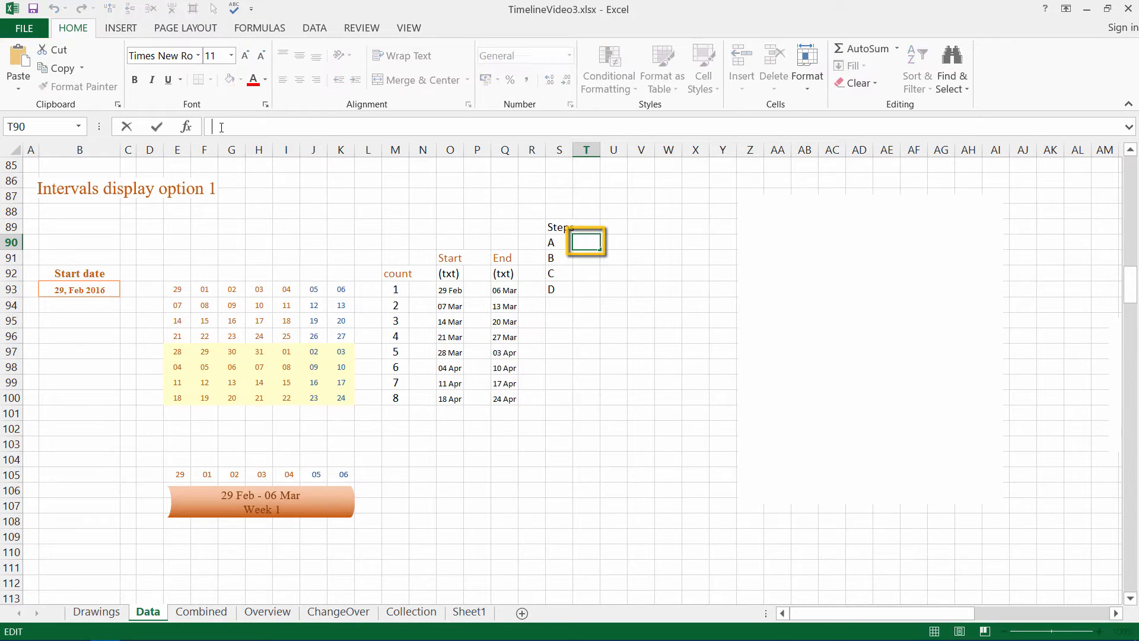
{"action": "type", "text": "="}
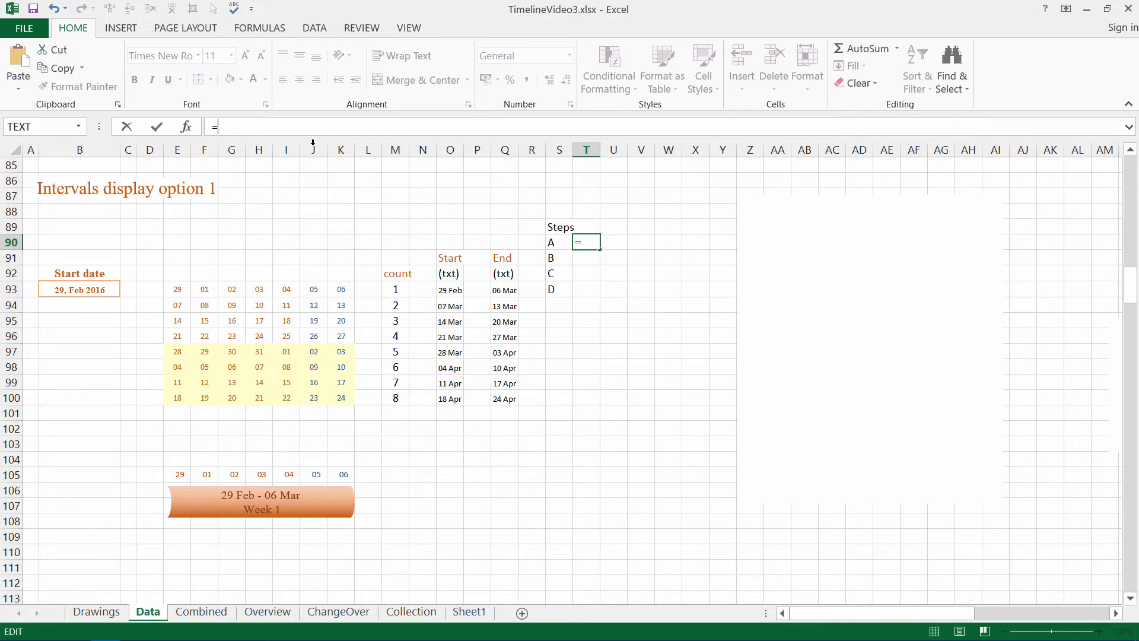
{"action": "left_click", "coordinate": [450, 289]}
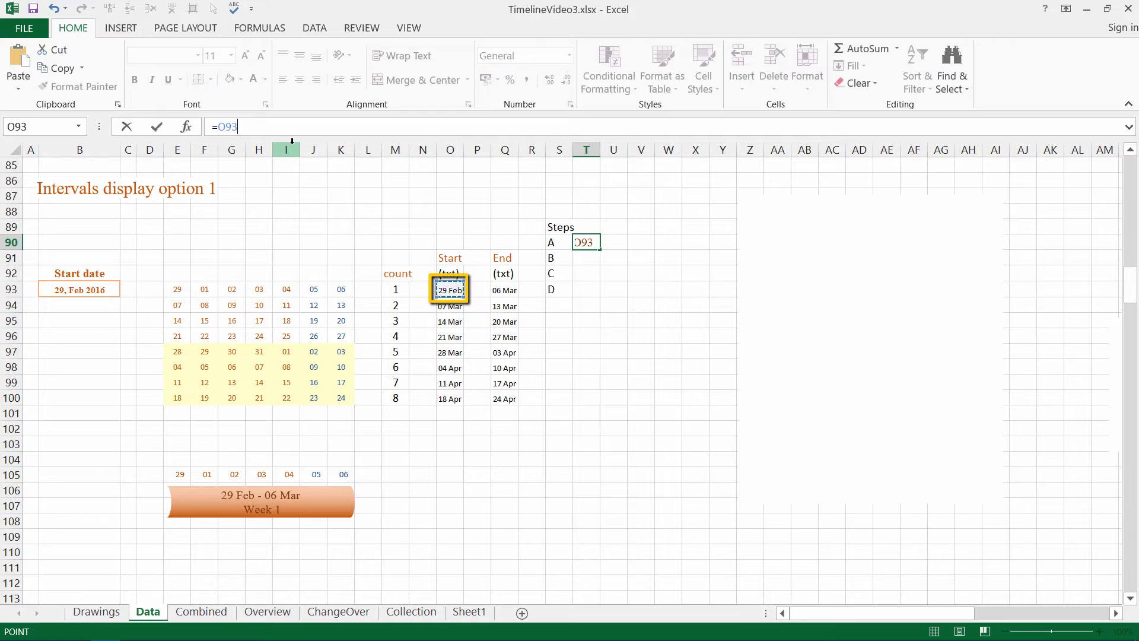
{"action": "type", "text": "&"}
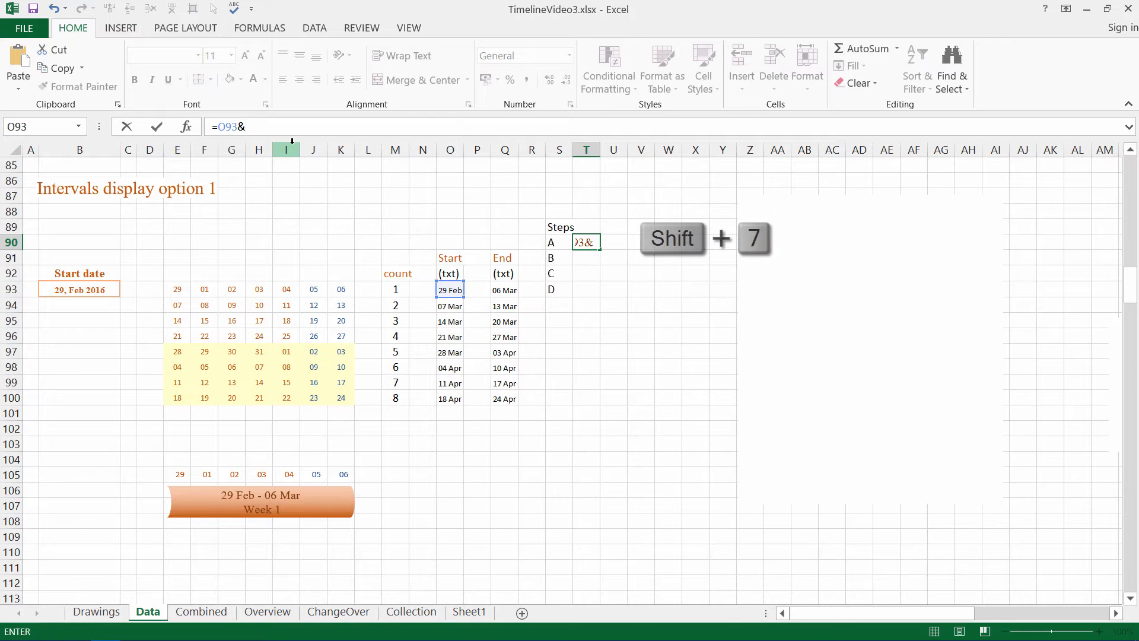
{"action": "left_click", "coordinate": [508, 291]}
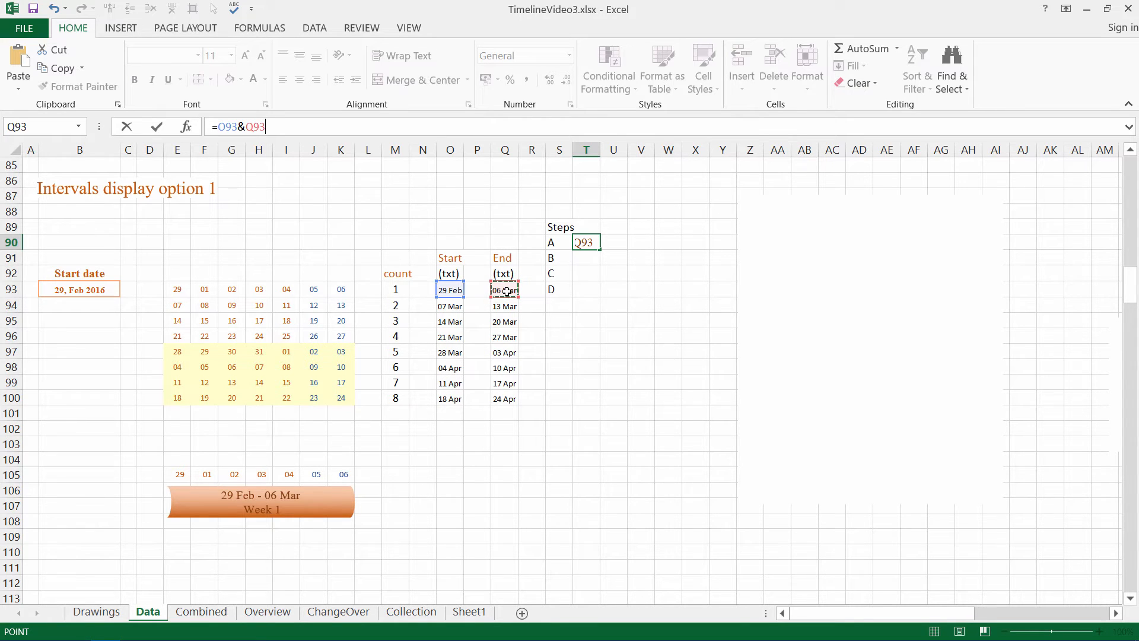
{"action": "type", "text": "&"}
{"action": "left_click", "coordinate": [389, 286]}
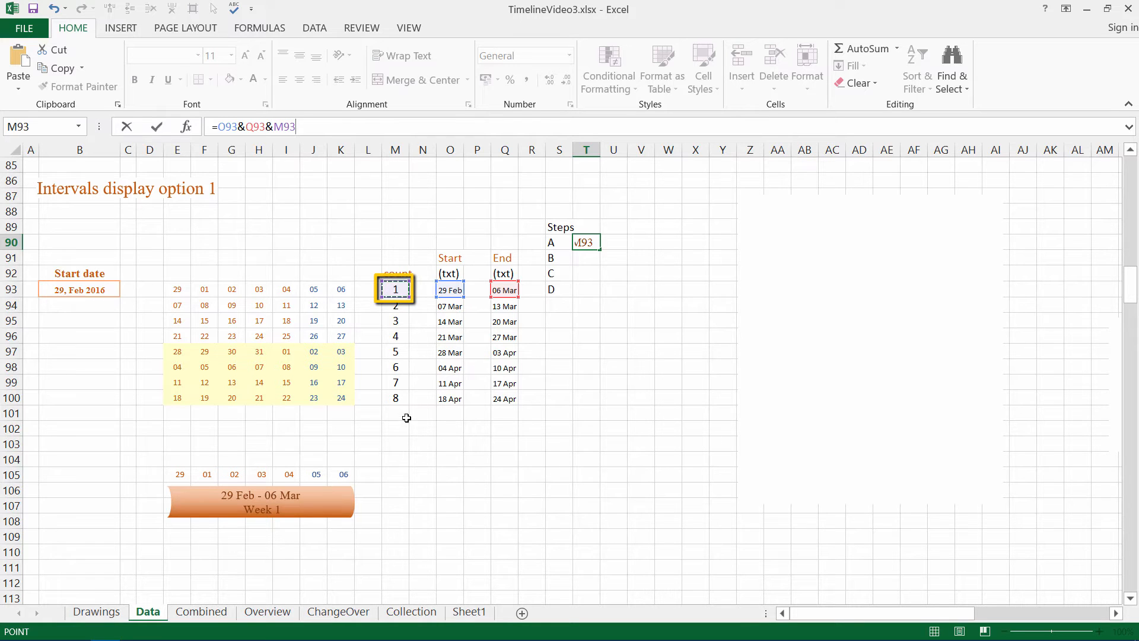
{"action": "key", "text": "Return"}
{"action": "key", "text": "Down"}
{"action": "key", "text": "Down"}
{"action": "key", "text": "Down"}
{"action": "key", "text": "Down"}
{"action": "key", "text": "Down"}
{"action": "key", "text": "Down"}
{"action": "key", "text": "Down"}
{"action": "key", "text": "Down"}
{"action": "key", "text": "Down"}
{"action": "key", "text": "Down"}
{"action": "key", "text": "Down"}
{"action": "key", "text": "Down"}
{"action": "key", "text": "Down"}
{"action": "key", "text": "Down"}
{"action": "key", "text": "Down"}
{"action": "key", "text": "Down"}
{"action": "key", "text": "Down"}
{"action": "key", "text": "Down"}
{"action": "key", "text": "Down"}
{"action": "key", "text": "Down"}
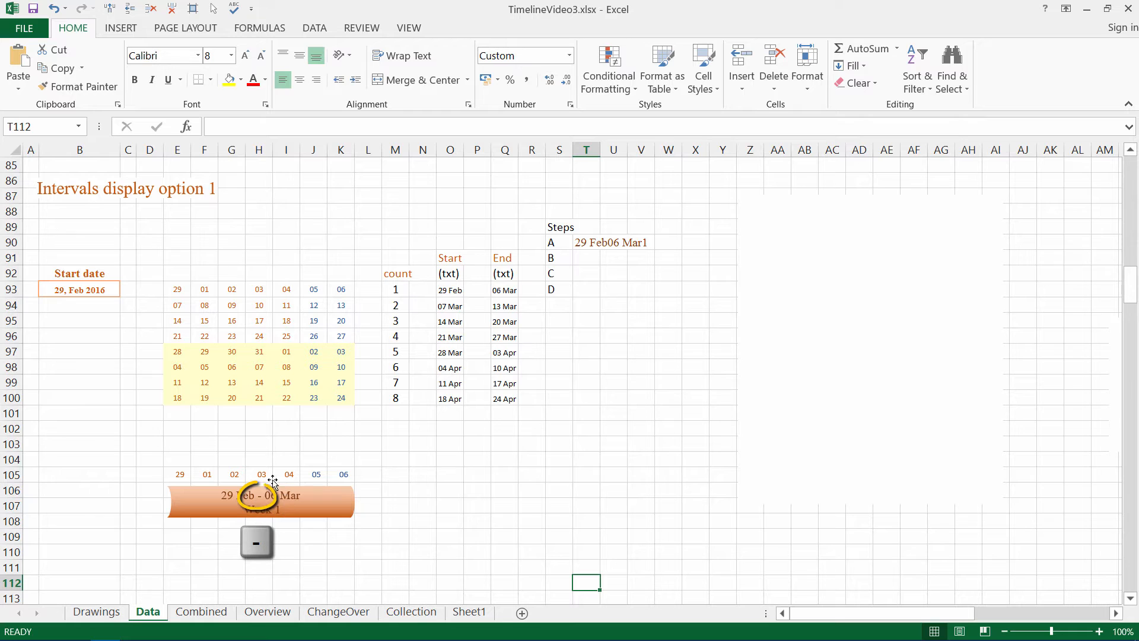
- Copy the text of the formula in T90 and paste it into T91 for step B
{"action": "left_click", "coordinate": [584, 242]}
{"action": "left_click_drag", "start_coordinate": [302, 127], "coordinate": [212, 127]}
{"action": "key", "text": "ctrl+c"}
{"action": "key", "text": "Return"}
{"action": "key", "text": "ctrl+v"}
- Write the text &" - " in cell T95, copy it, and discard the cell entry
{"action": "key", "text": "Down"}
{"action": "key", "text": "Down"}
{"action": "key", "text": "Down"}
{"action": "key", "text": "Down"}
{"action": "left_click", "coordinate": [228, 123]}
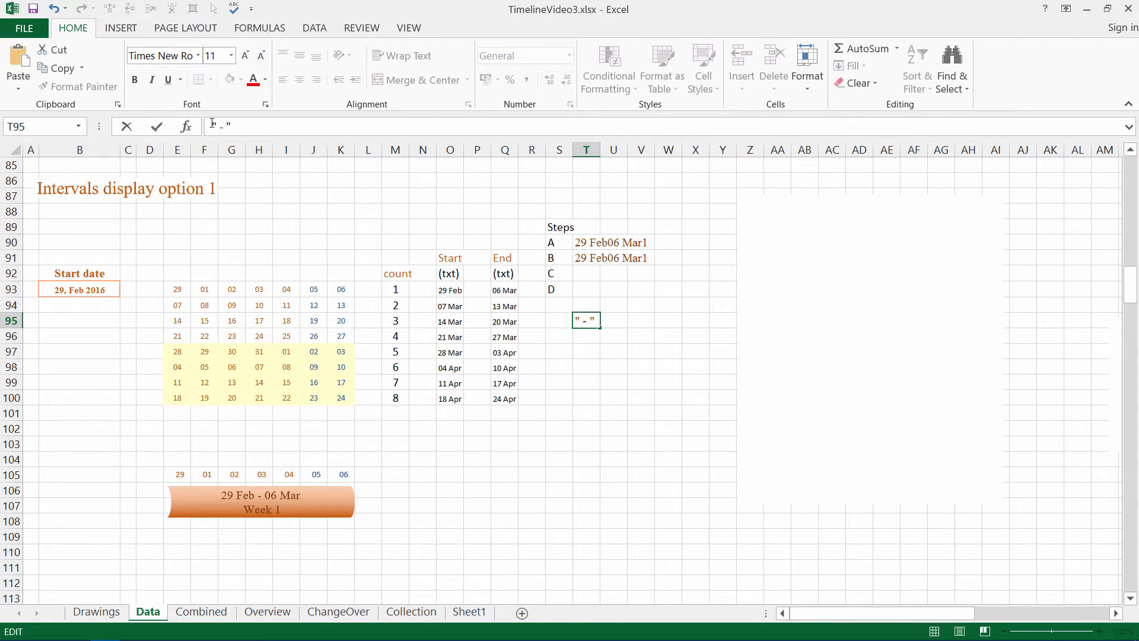
{"action": "type", "text": "&"}
{"action": "left_click_drag", "start_coordinate": [240, 126], "coordinate": [189, 125]}
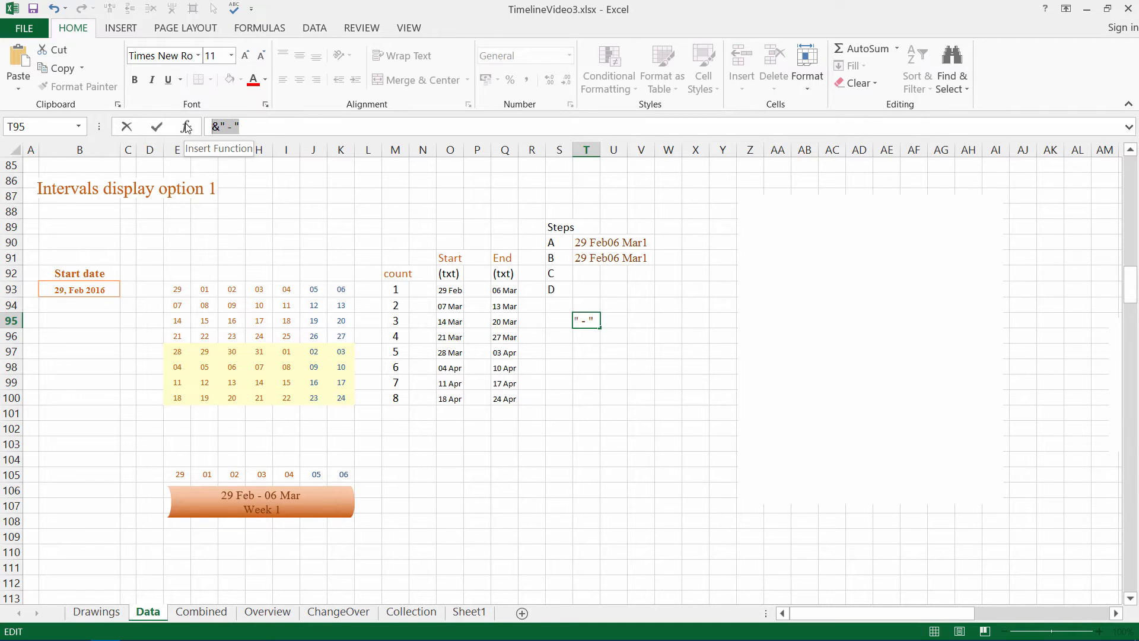
{"action": "left_click", "coordinate": [59, 69]}
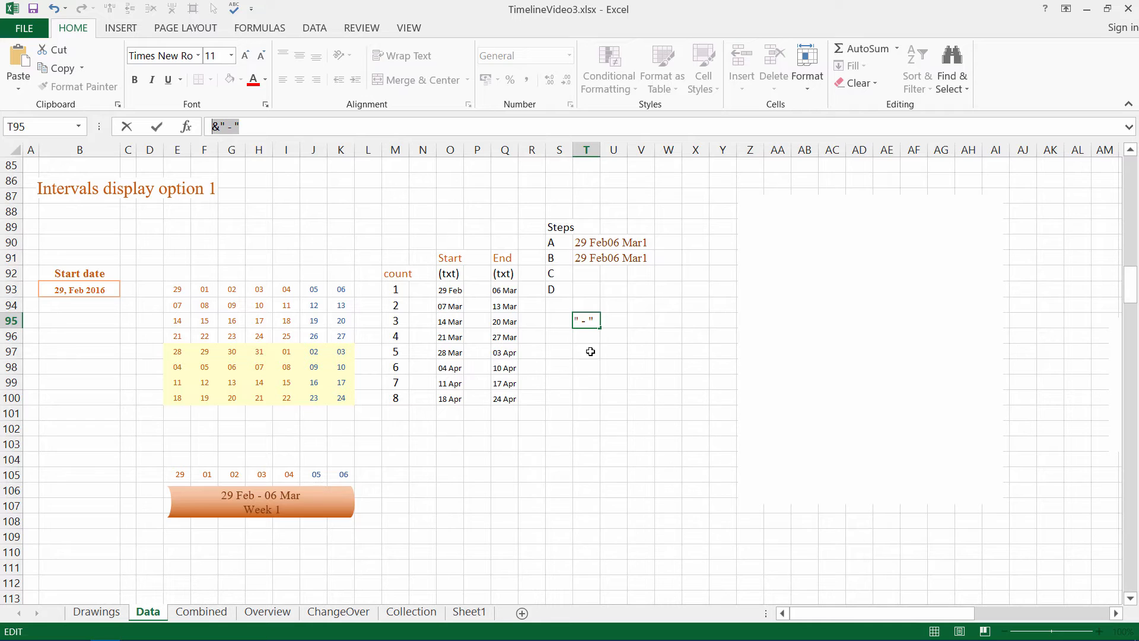
{"action": "key", "text": "Escape"}
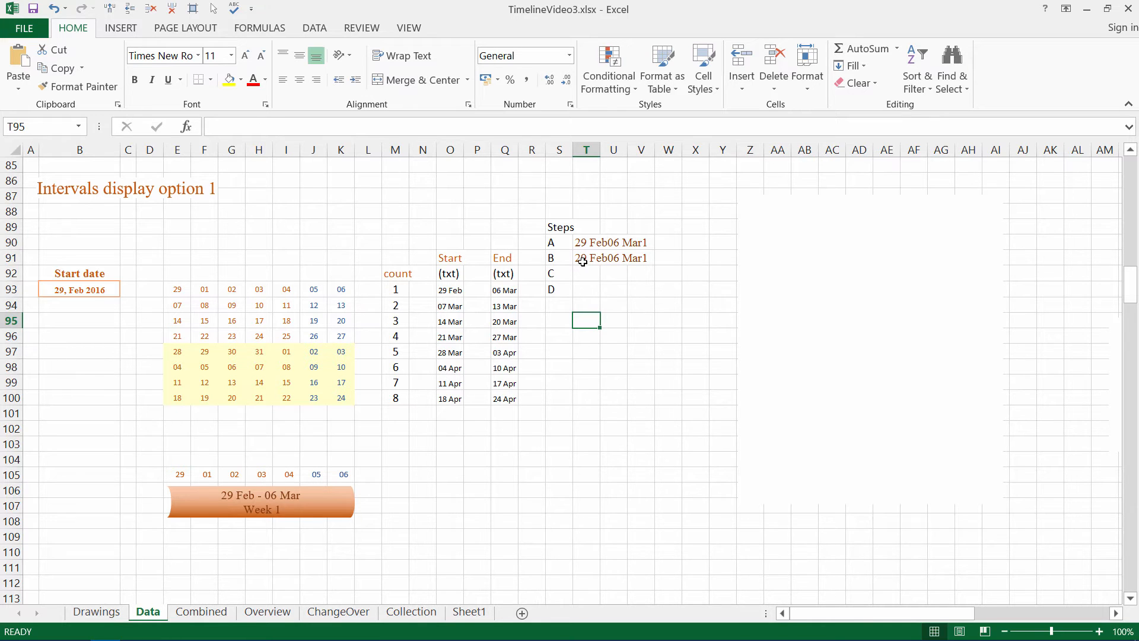
- Insert &" - " after O93 in the T91 formula to make =O93&" - "&Q93&M93
{"action": "left_click", "coordinate": [583, 262]}
{"action": "double_click", "coordinate": [592, 258]}
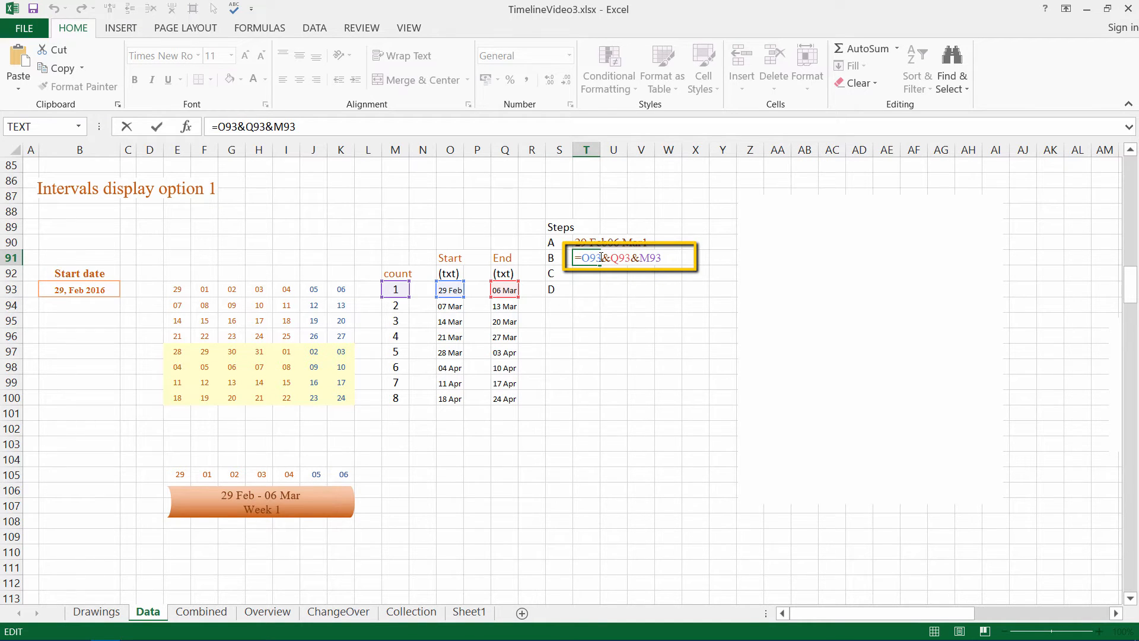
{"action": "type", "text": "&\" - \""}
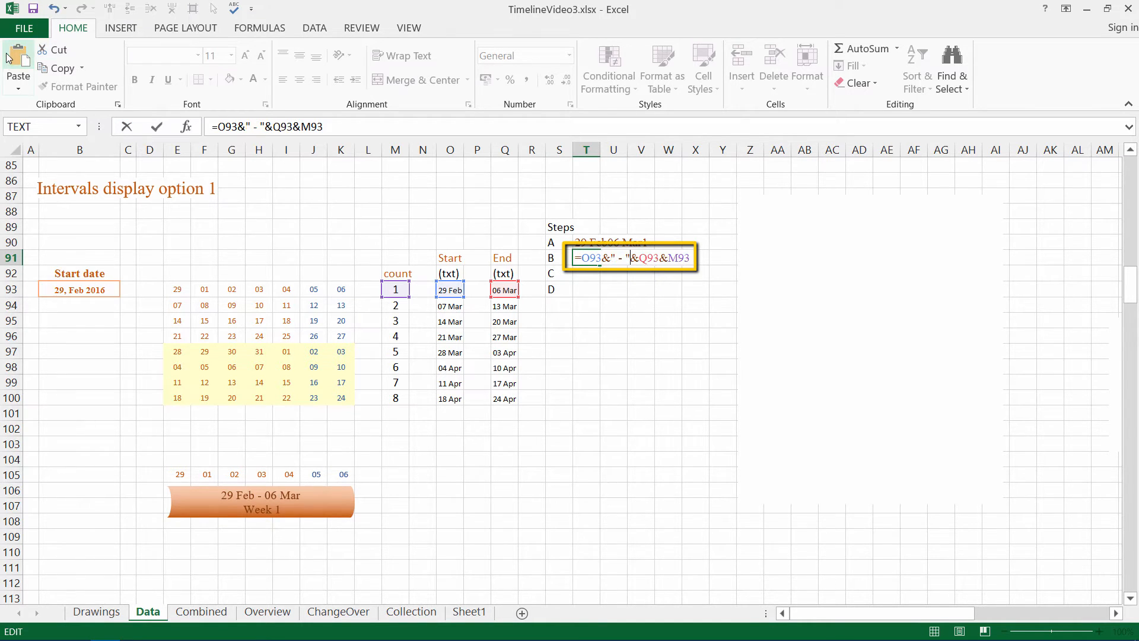
{"action": "key", "text": "Return"}
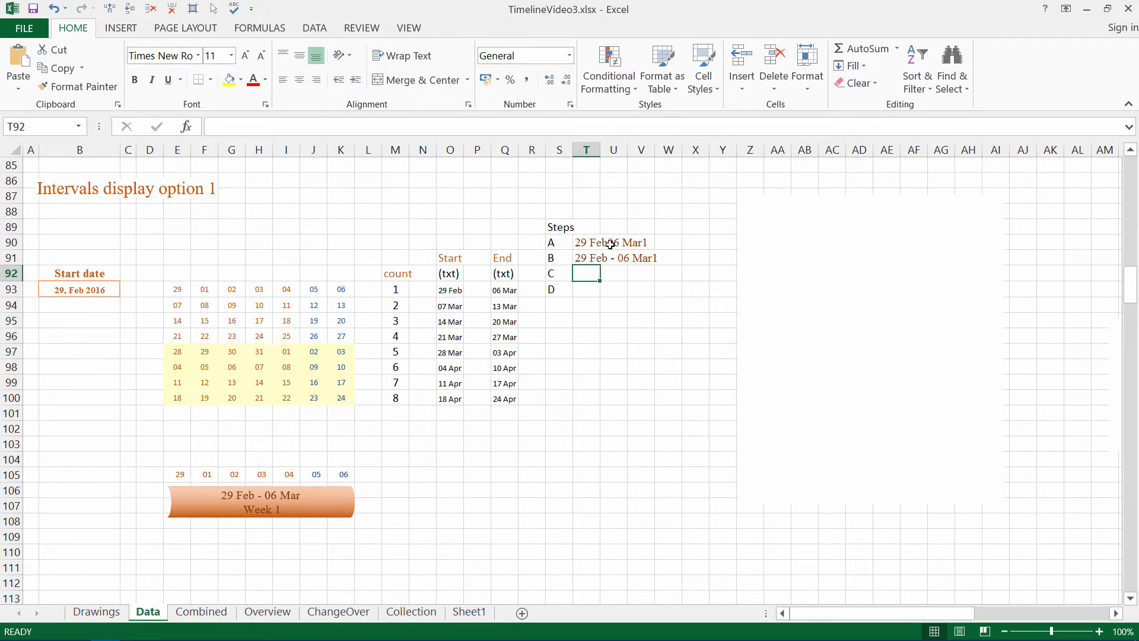
- Copy the text of the T91 formula and paste it into T92 for step C
{"action": "left_click", "coordinate": [553, 587]}
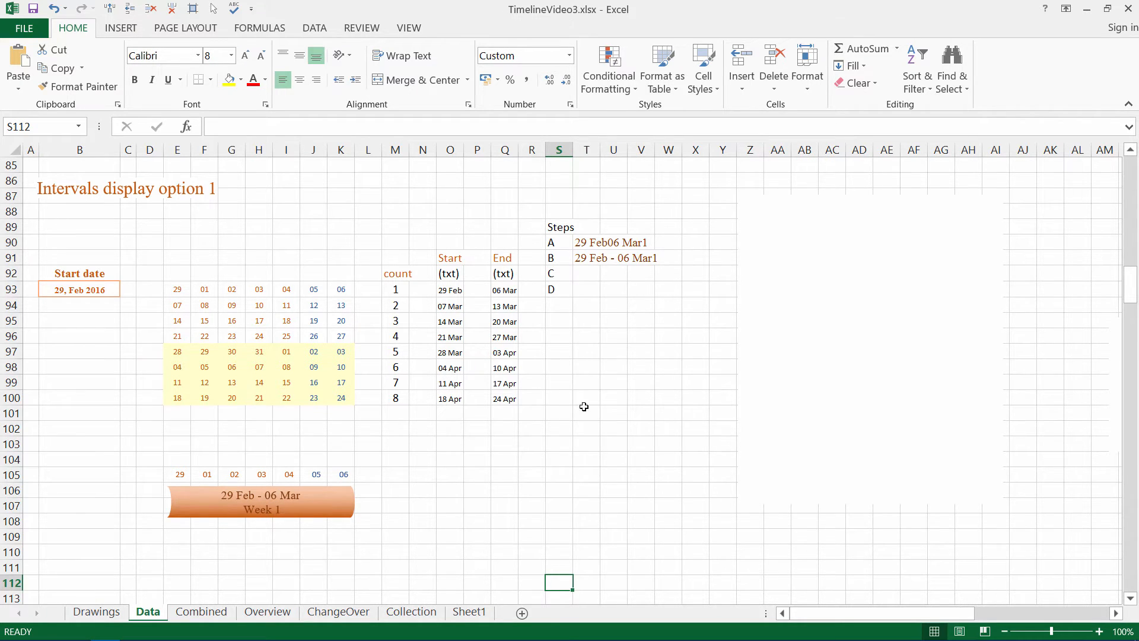
{"action": "left_click", "coordinate": [586, 258]}
{"action": "left_click_drag", "start_coordinate": [330, 126], "coordinate": [204, 123]}
{"action": "key", "text": "ctrl+c"}
{"action": "key", "text": "Return"}
{"action": "key", "text": "ctrl+v"}
- Write the text &"Week " in cell T96 and cut it from the entry
{"action": "left_click", "coordinate": [589, 337]}
{"action": "left_click", "coordinate": [243, 128]}
{"action": "type", "text": "\""}
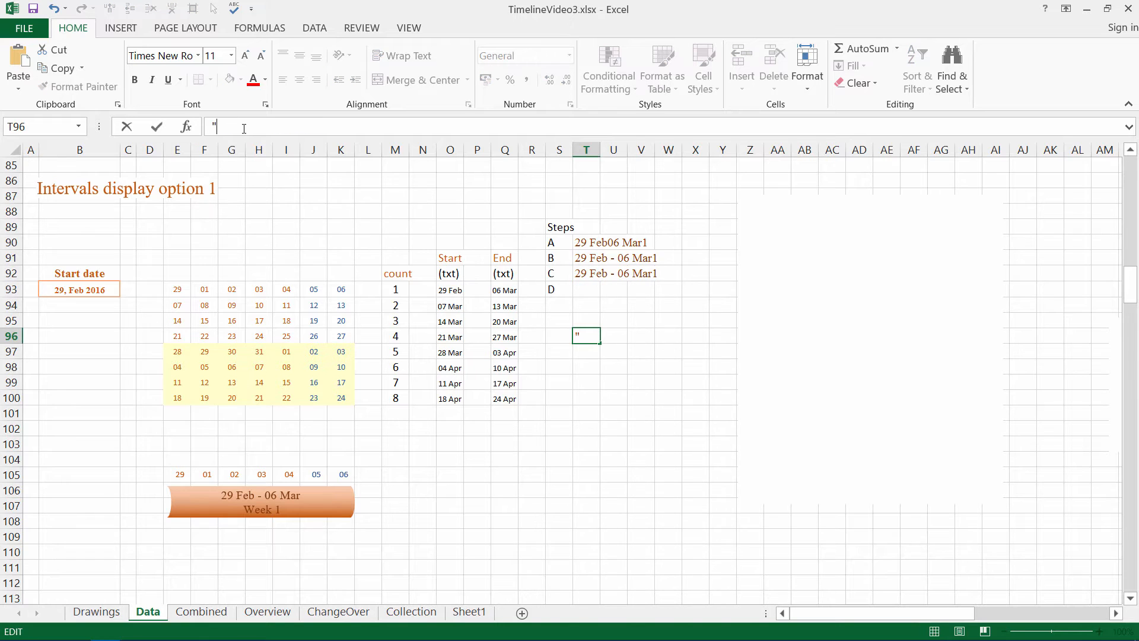
{"action": "type", "text": "Week \""}
{"action": "key", "text": "Home"}
{"action": "type", "text": "&"}
{"action": "left_click_drag", "start_coordinate": [262, 127], "coordinate": [212, 127]}
{"action": "key", "text": "ctrl+x"}
- Insert &"Week " after Q93 in the T92 formula to make =O93&" - "&Q93&"Week "&M93
{"action": "double_click", "coordinate": [597, 273]}
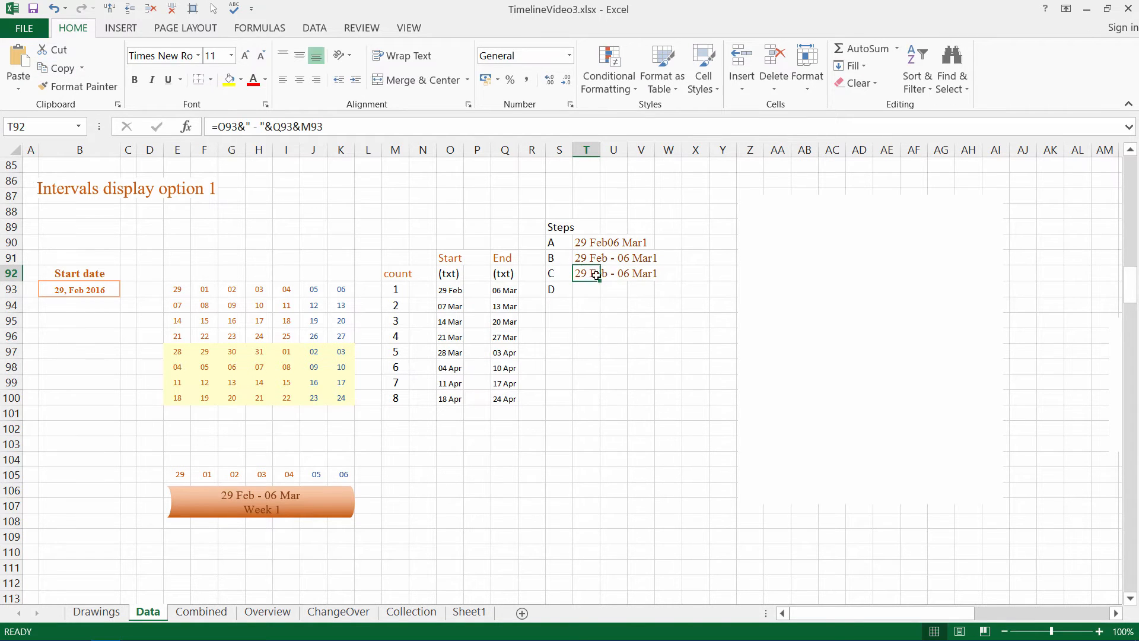
{"action": "key", "text": "Escape"}
{"action": "left_click", "coordinate": [650, 274]}
{"action": "left_click", "coordinate": [587, 273]}
{"action": "key", "text": "F2"}
{"action": "key", "text": "Left"}
{"action": "key", "text": "Left"}
{"action": "key", "text": "Left"}
{"action": "key", "text": "Left"}
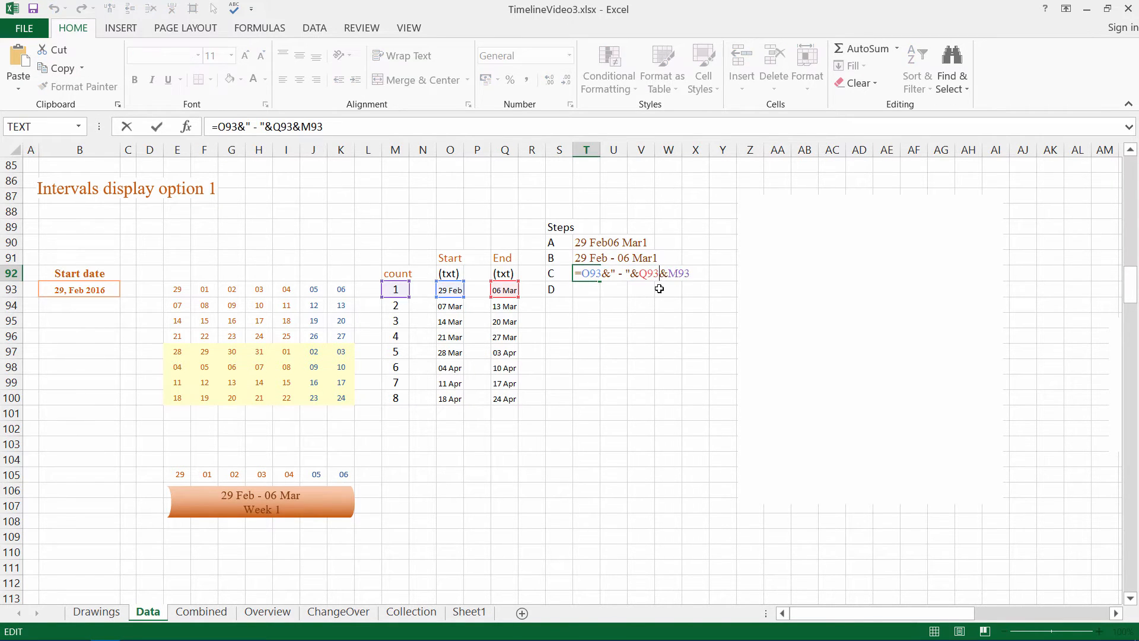
{"action": "key", "text": "ctrl+v"}
{"action": "key", "text": "Return"}
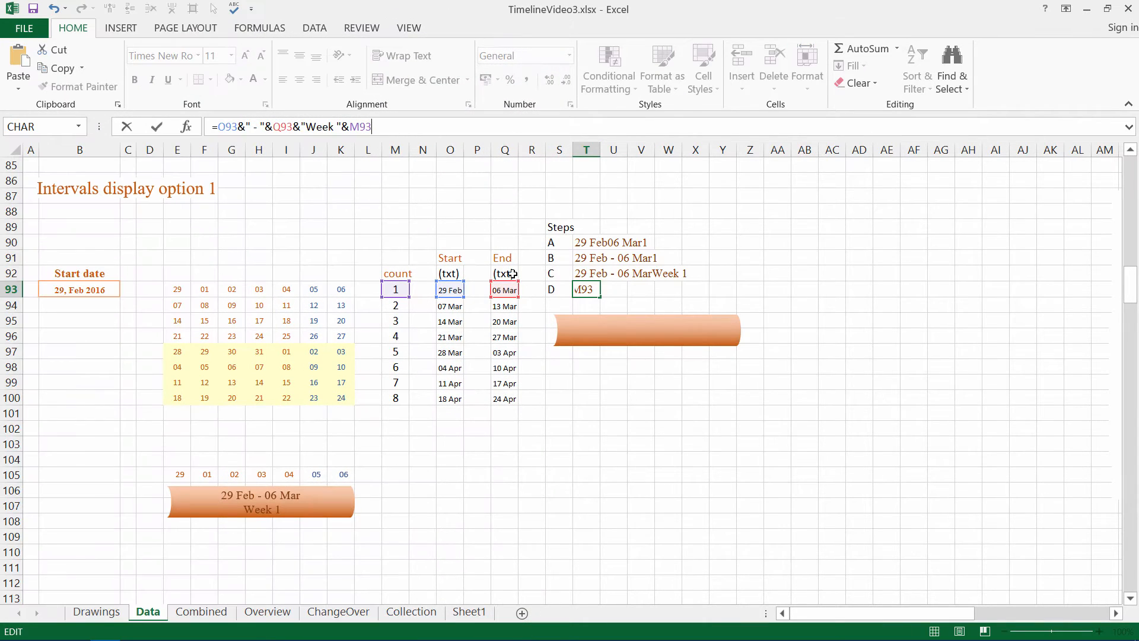
- Enter the formula =O93&" - "&Q93&"Week "&M93 in T93 for step D and check the can shape's cell link
{"action": "key", "text": "Return"}
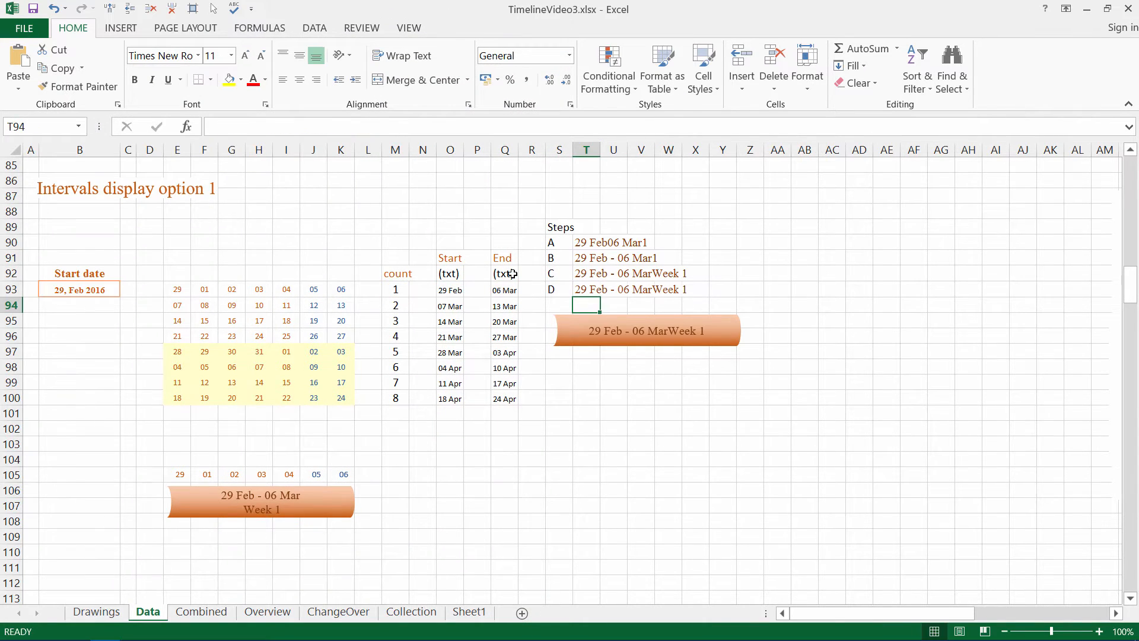
{"action": "left_click", "coordinate": [586, 334]}
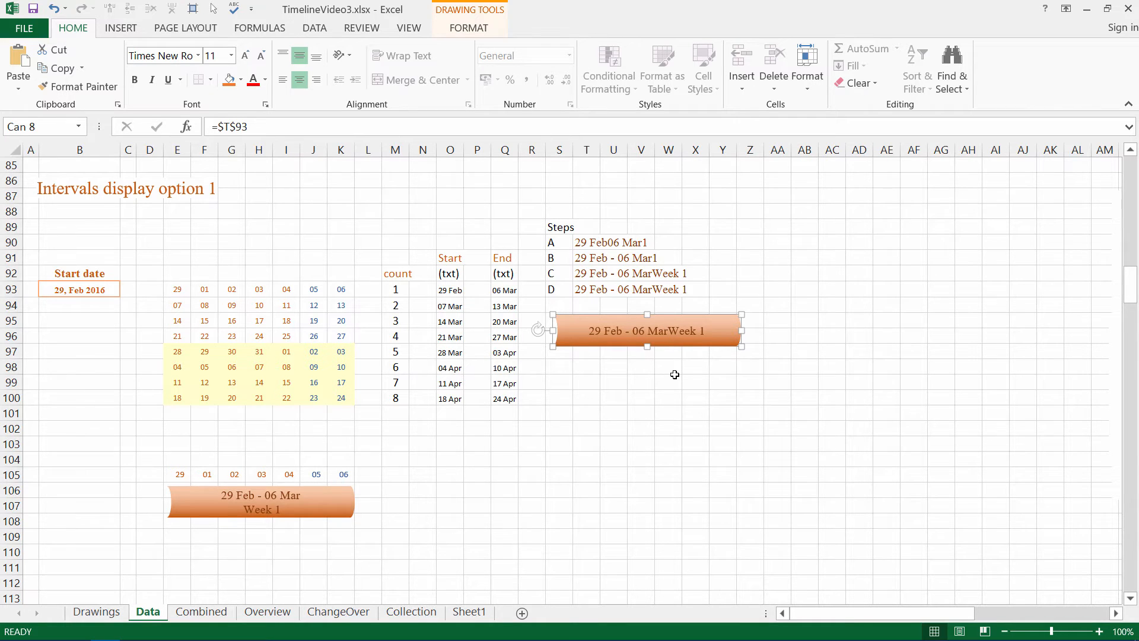
{"action": "left_click", "coordinate": [639, 288]}
- Insert the CHAR function with number 10 after Q93 in the T93 formula, giving =O93&" - "&Q93&CHAR(10)&"Week "&M93
{"action": "left_click", "coordinate": [585, 290]}
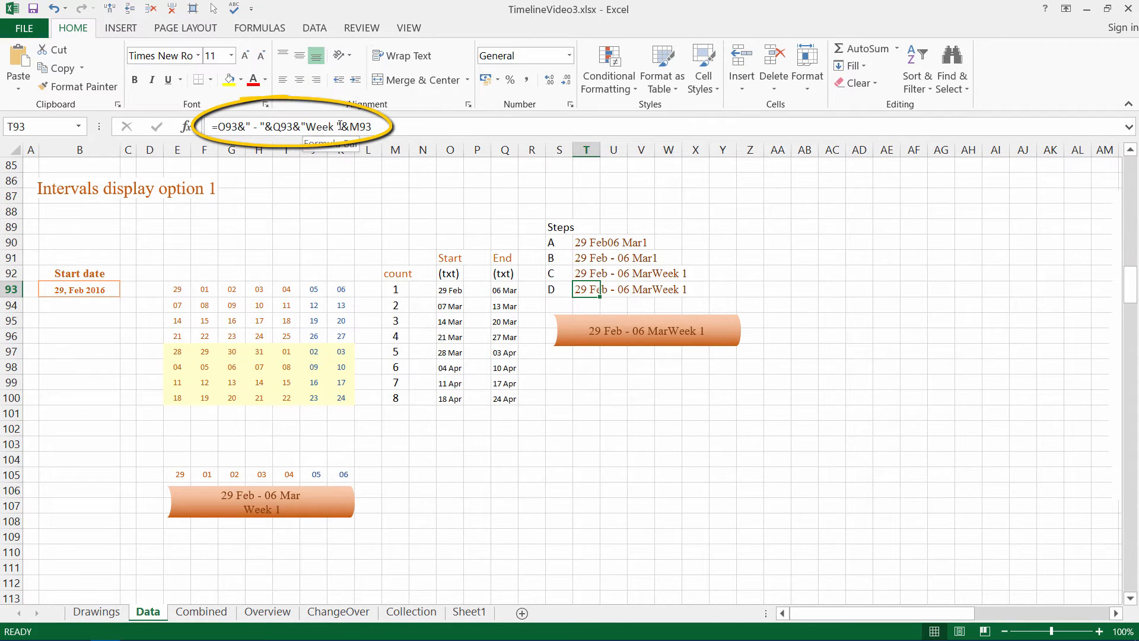
{"action": "left_click", "coordinate": [293, 123]}
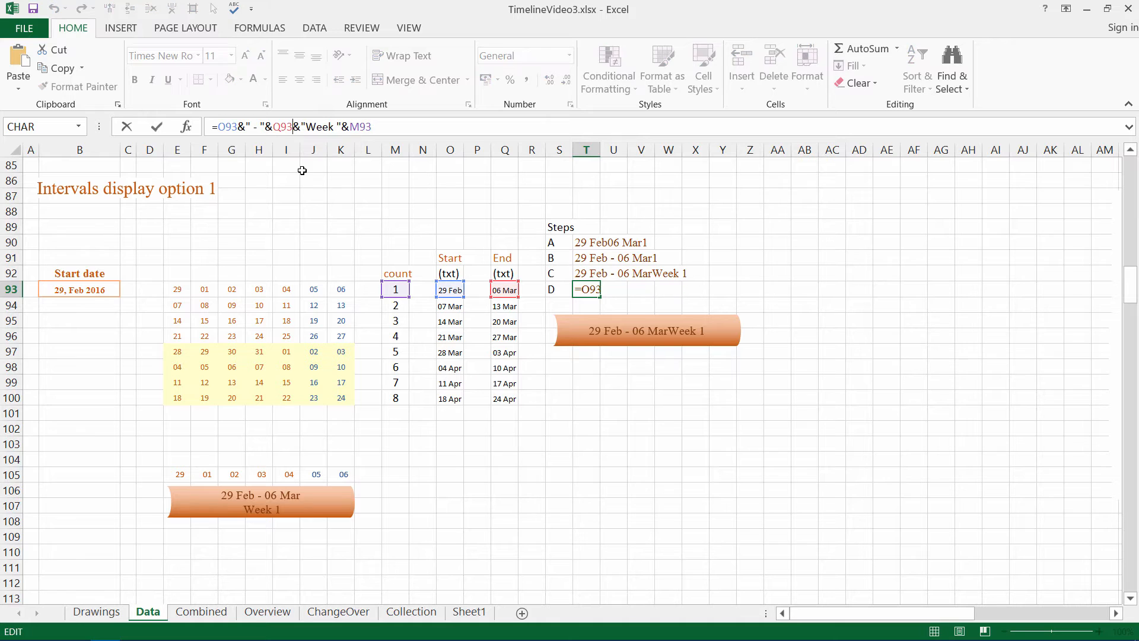
{"action": "type", "text": "&"}
{"action": "left_click", "coordinate": [185, 126]}
{"action": "type", "text": "CHAR"}
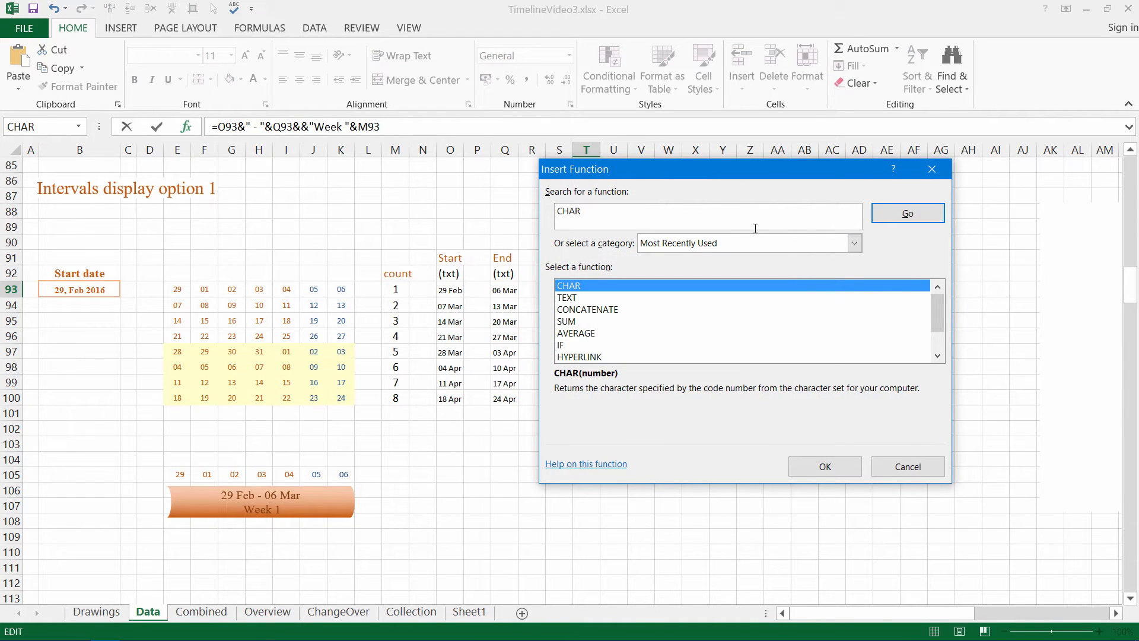
{"action": "key", "text": "Return"}
{"action": "double_click", "coordinate": [566, 286]}
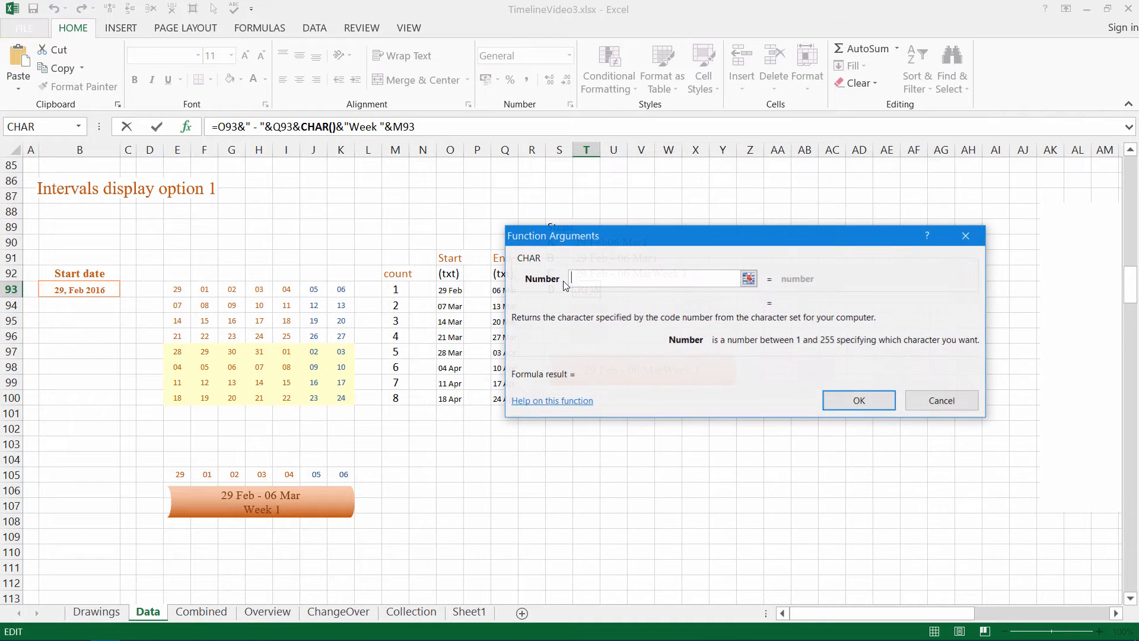
{"action": "type", "text": "10"}
{"action": "key", "text": "Return"}
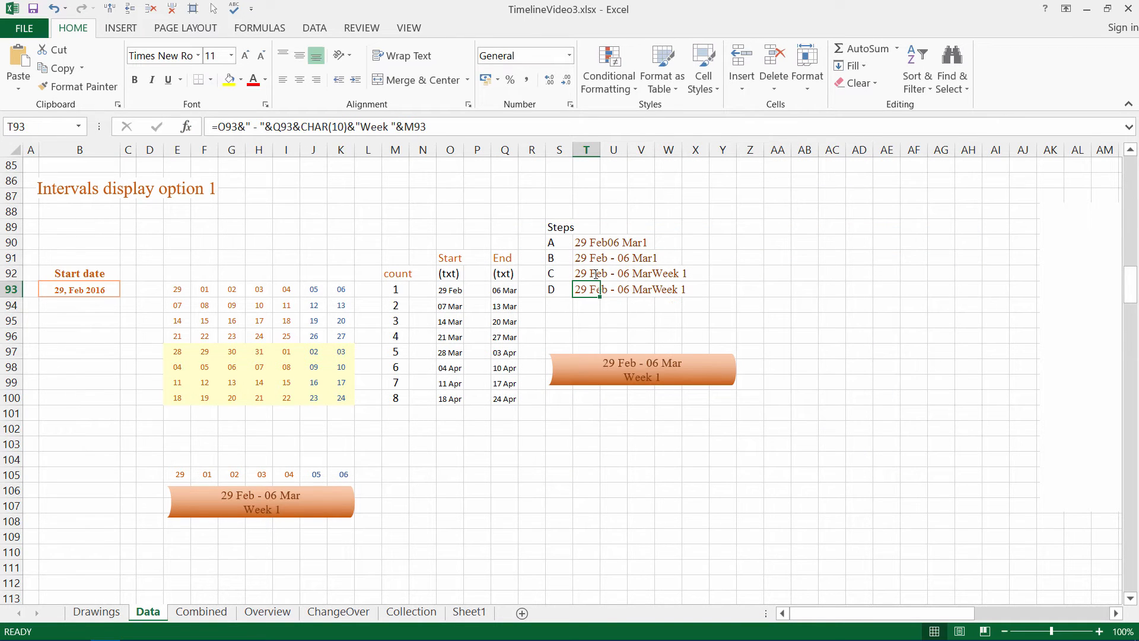
- Move the linked can shape beside the steps list at column Z, row 88, and fill the T93 formula down to T101
{"action": "left_click", "coordinate": [620, 363]}
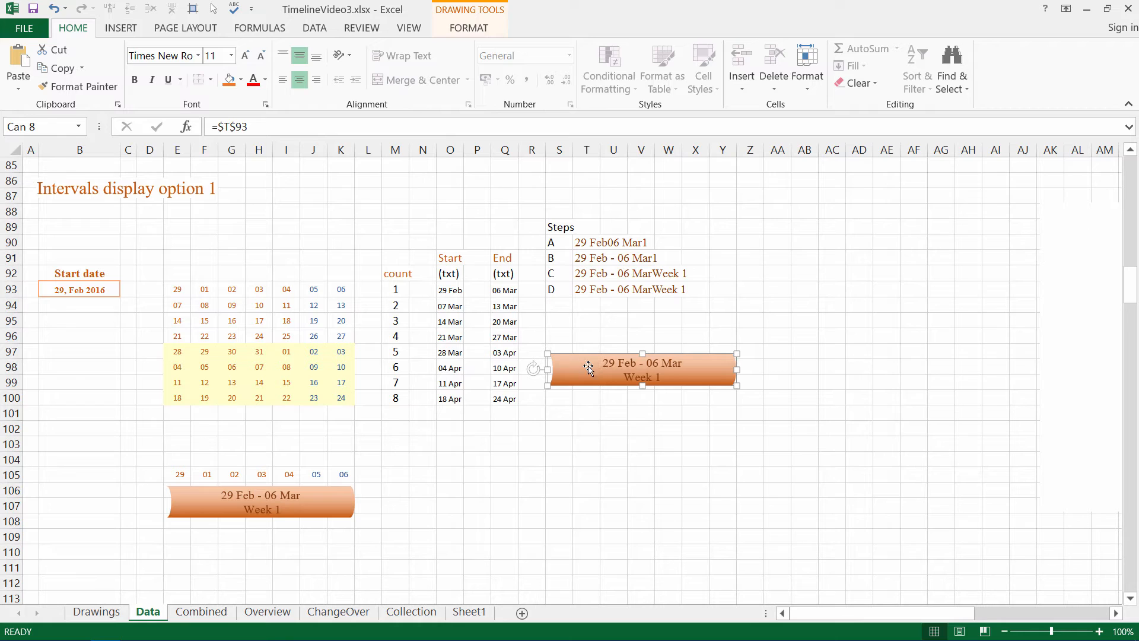
{"action": "left_click_drag", "start_coordinate": [596, 365], "coordinate": [781, 216]}
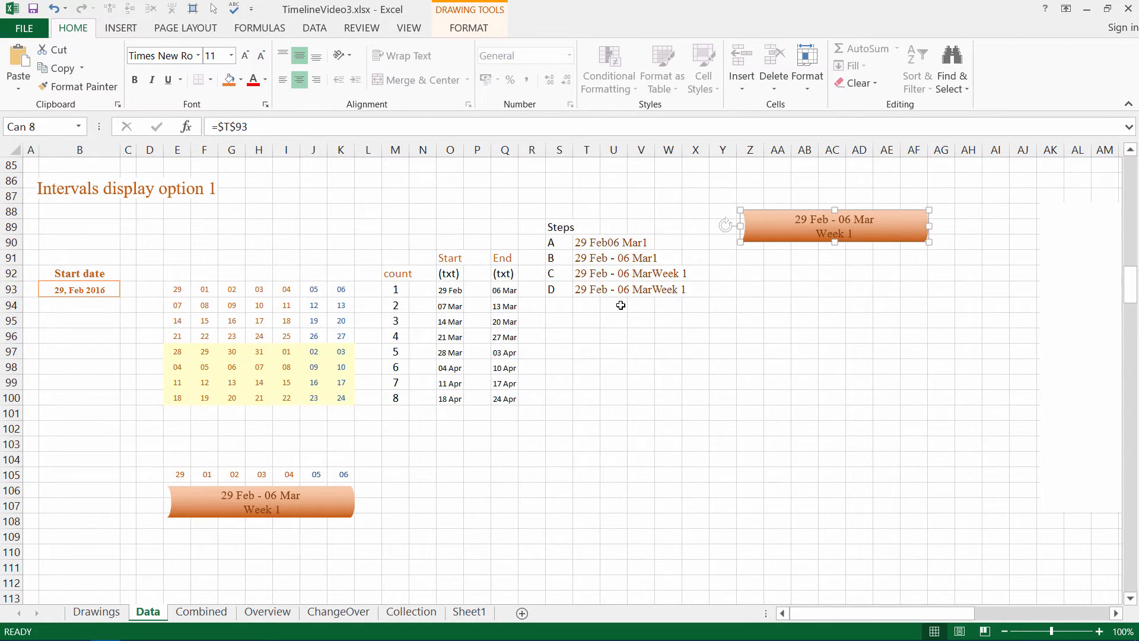
{"action": "left_click", "coordinate": [578, 293]}
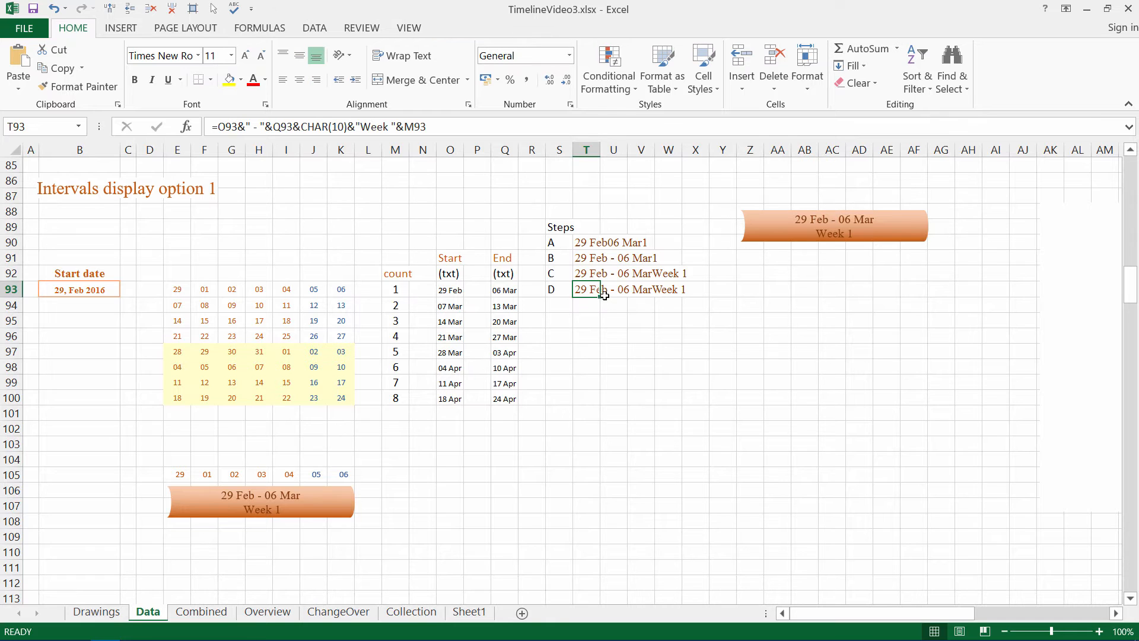
{"action": "left_click_drag", "start_coordinate": [600, 296], "coordinate": [597, 414]}
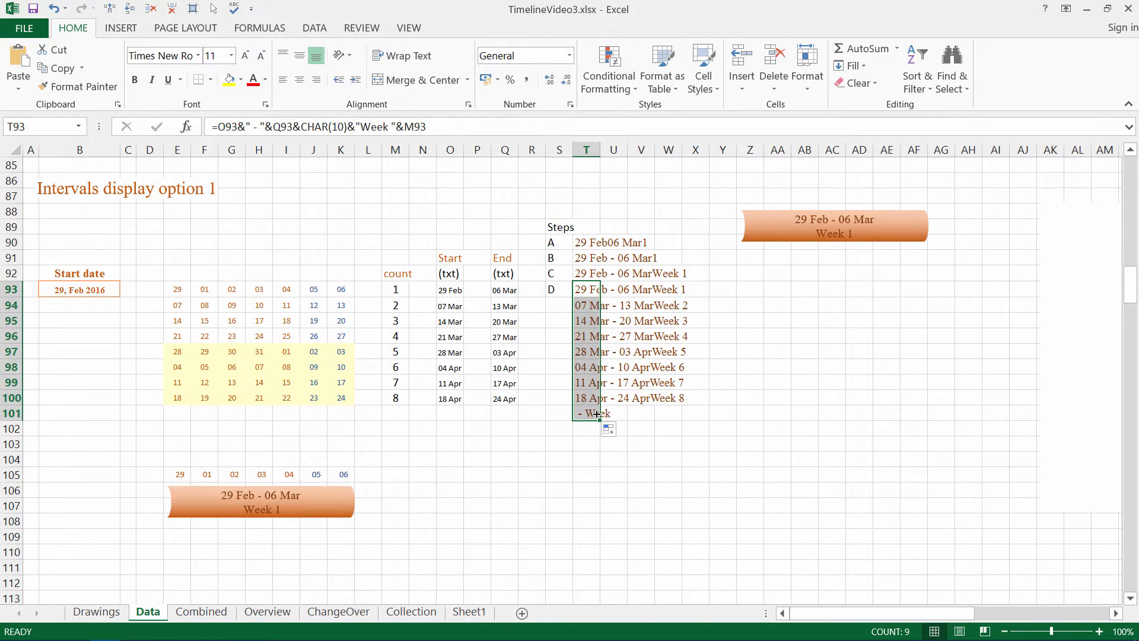
- Duplicate the linked can shape seven times and move the last copy below the others to around rows 105 and 106
{"action": "left_click", "coordinate": [796, 225]}
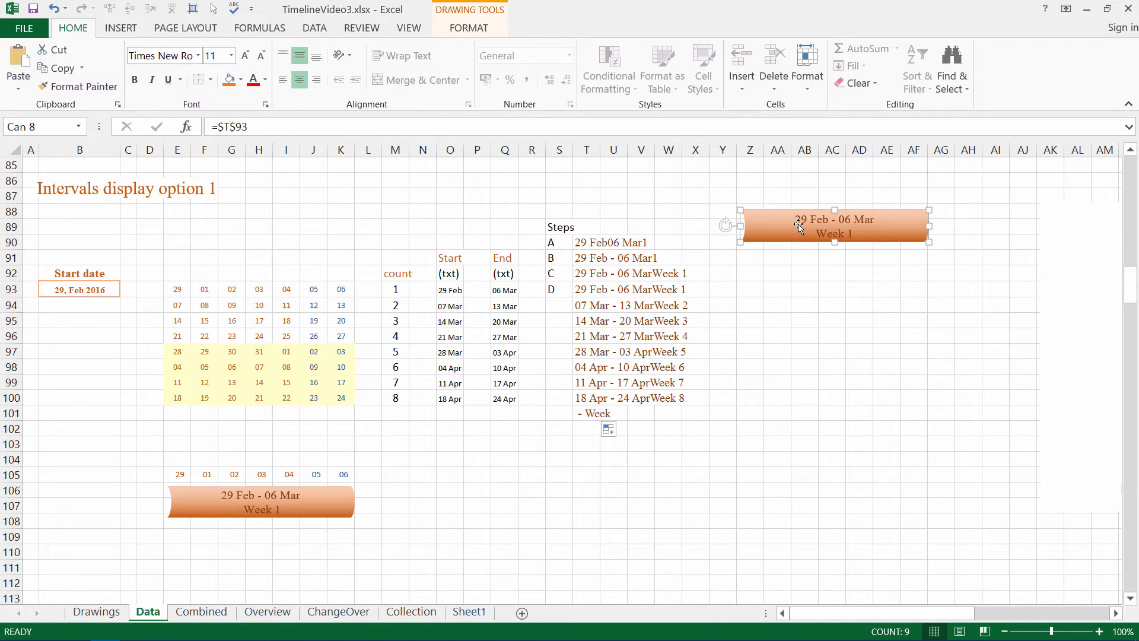
{"action": "key", "text": "ctrl+d"}
{"action": "key", "text": "ctrl+d"}
{"action": "key", "text": "ctrl+d"}
{"action": "key", "text": "ctrl+d"}
{"action": "key", "text": "ctrl+d"}
{"action": "key", "text": "ctrl+d"}
{"action": "key", "text": "ctrl+d"}
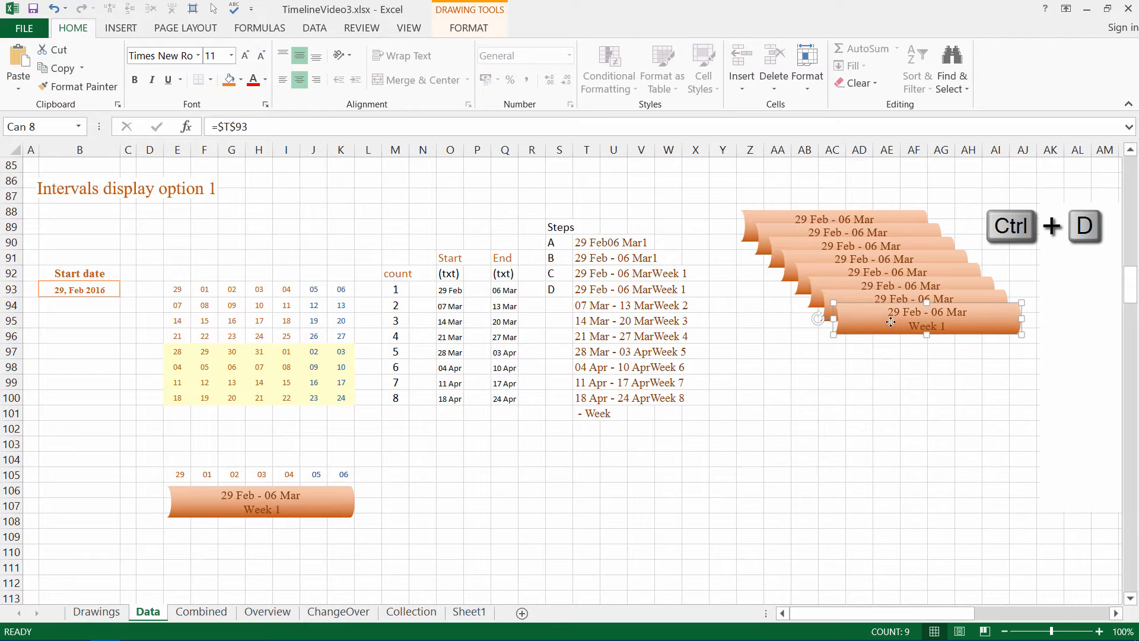
{"action": "left_click_drag", "start_coordinate": [890, 323], "coordinate": [798, 490]}
- Select all eight can shapes beside the steps list, align their centers, and distribute them vertically
{"action": "left_click", "coordinate": [695, 195]}
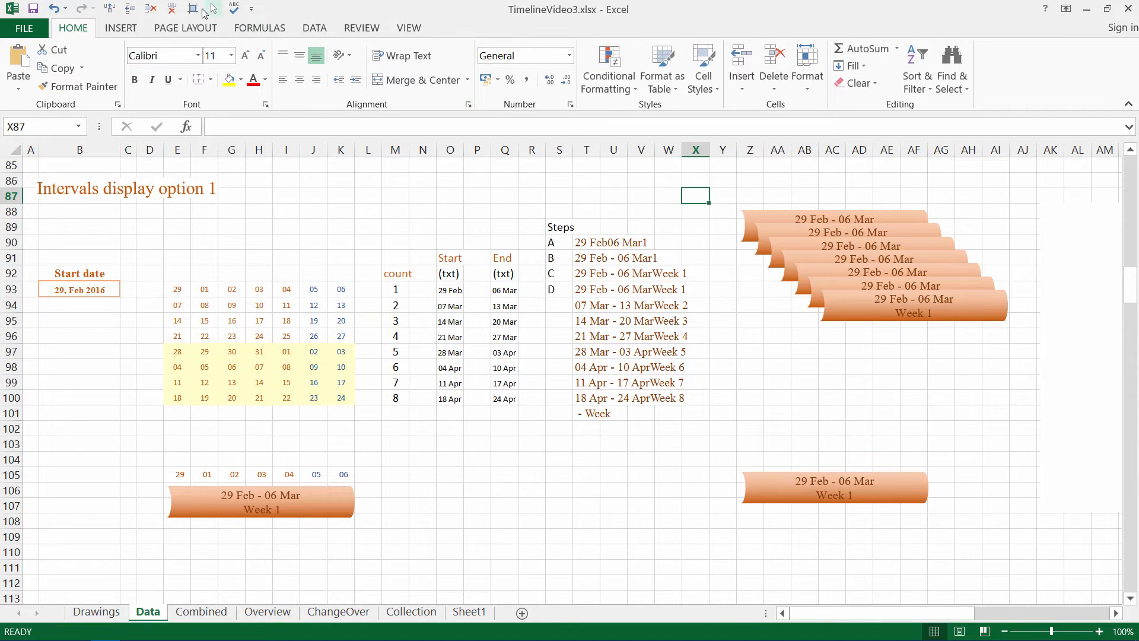
{"action": "left_click", "coordinate": [212, 9]}
{"action": "mouse_move", "coordinate": [712, 174]}
{"action": "left_mouse_down"}
{"action": "mouse_move", "coordinate": [1096, 538]}
{"action": "mouse_move", "coordinate": [1103, 584]}
{"action": "left_mouse_up"}
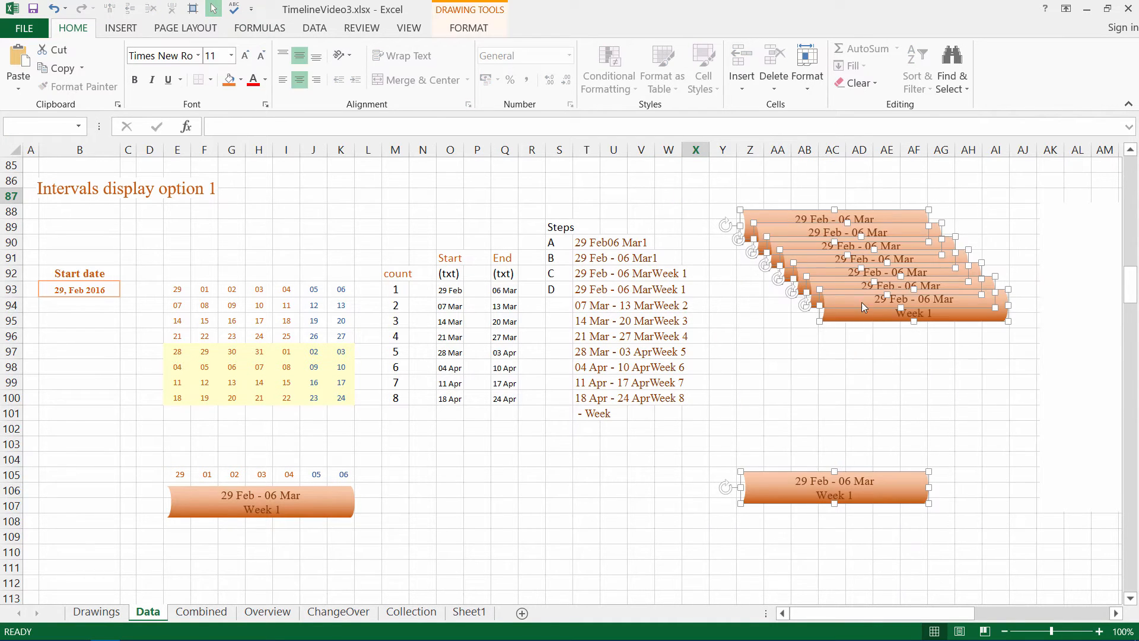
{"action": "left_click", "coordinate": [469, 28]}
{"action": "left_click", "coordinate": [982, 48]}
{"action": "left_click", "coordinate": [1009, 84]}
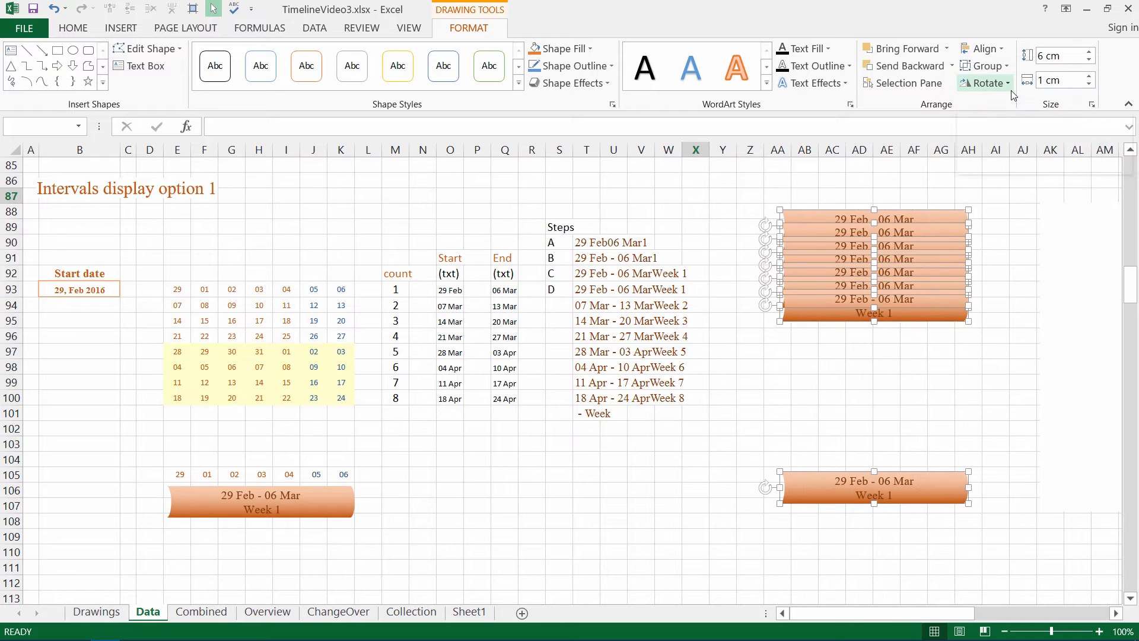
{"action": "left_click", "coordinate": [1001, 50]}
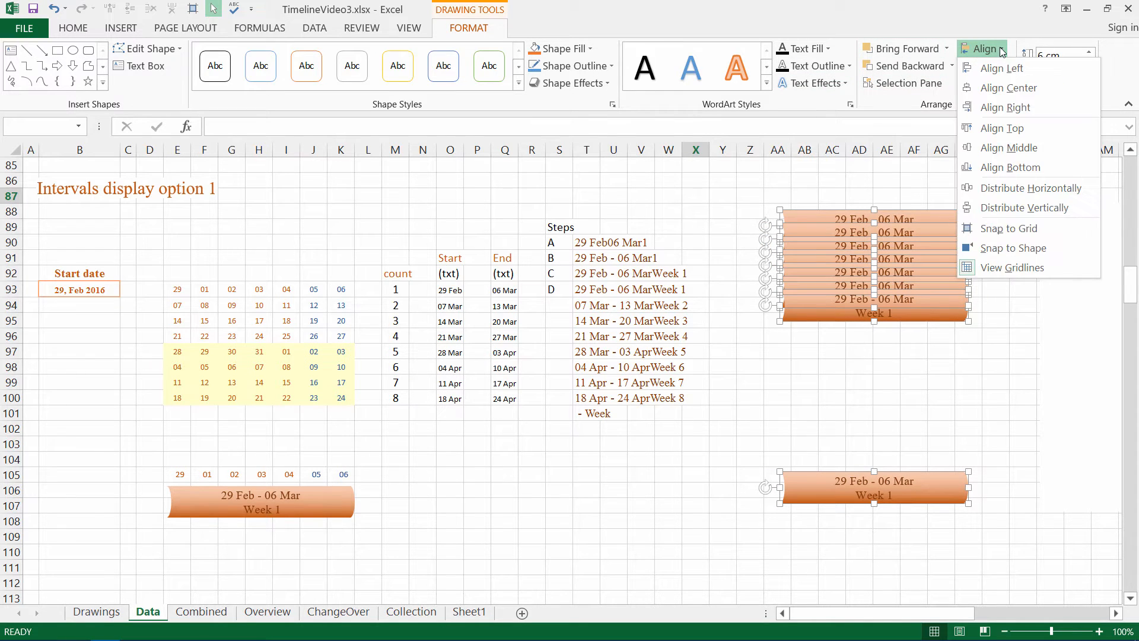
{"action": "left_click", "coordinate": [1016, 208]}
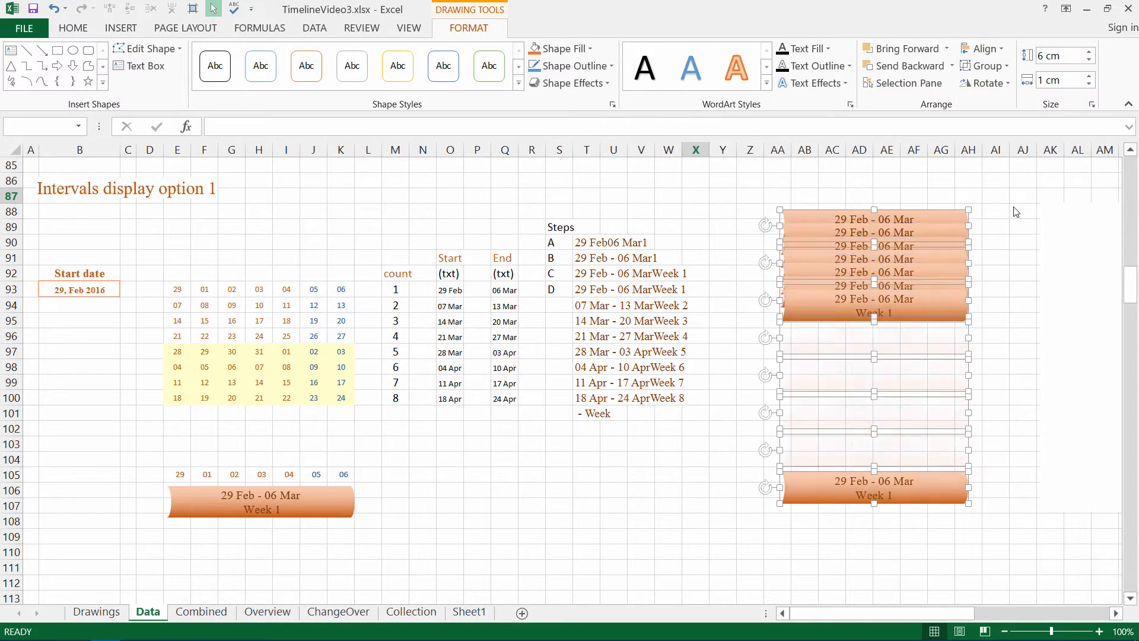
{"action": "left_click", "coordinate": [746, 378]}
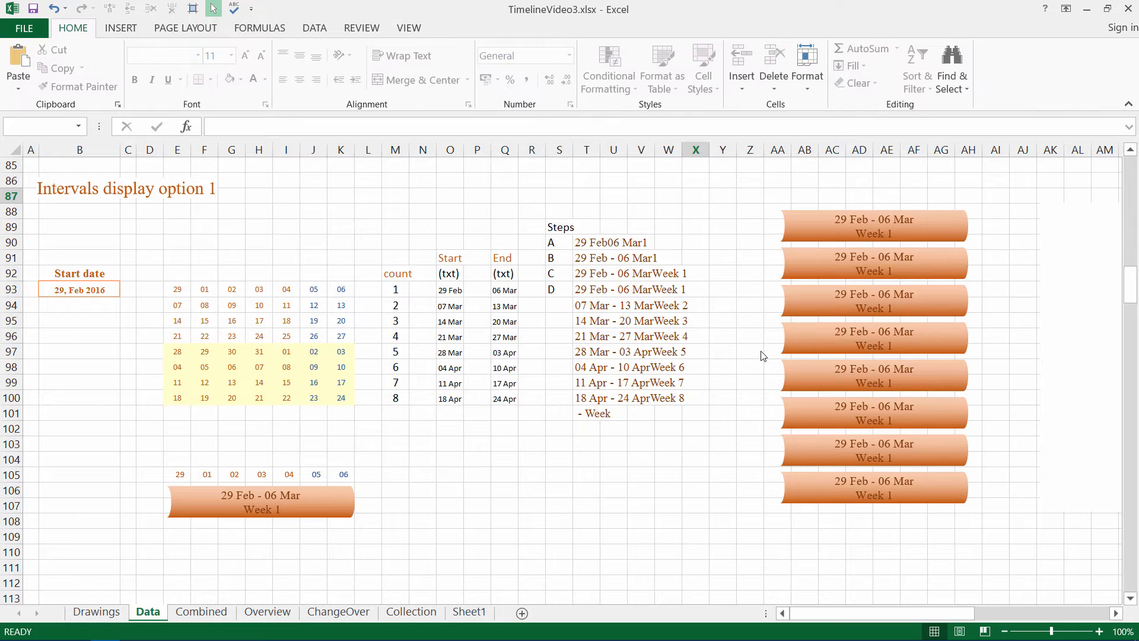
- Link the second can shape to cell T94 with =$T$94 and select the third can shape
{"action": "left_click", "coordinate": [870, 273]}
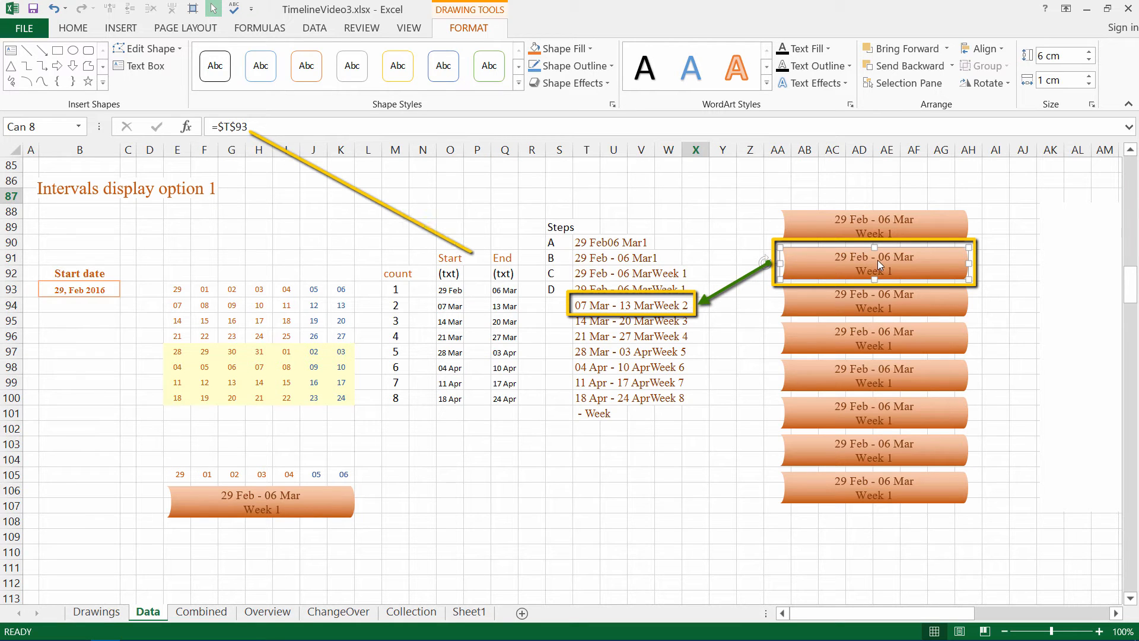
{"action": "left_click", "coordinate": [261, 126]}
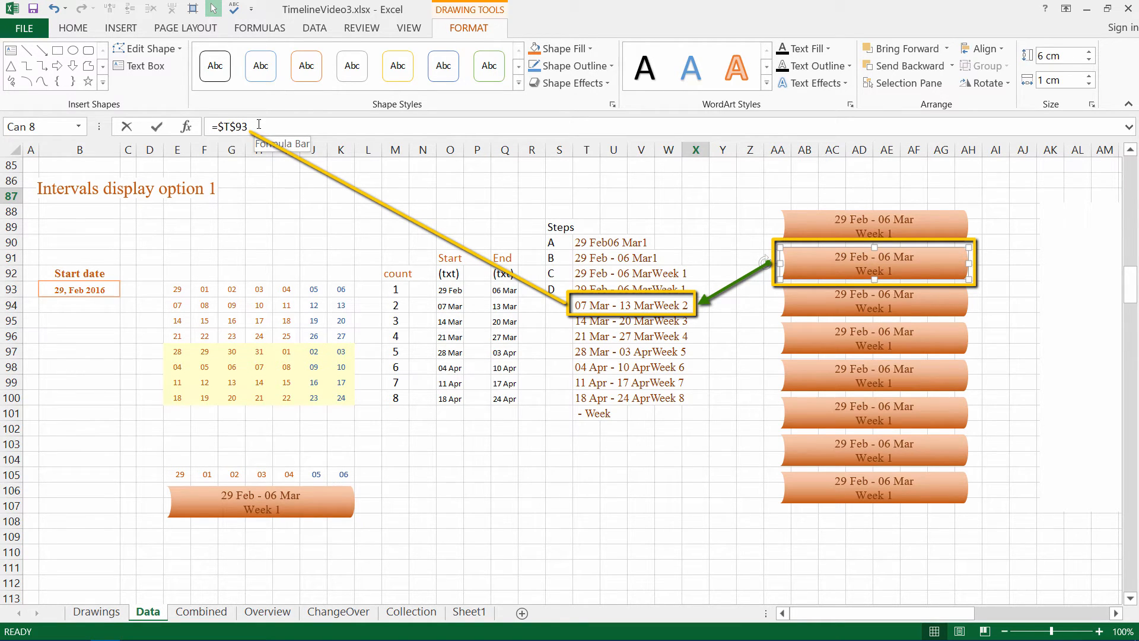
{"action": "left_click_drag", "start_coordinate": [247, 124], "coordinate": [241, 126]}
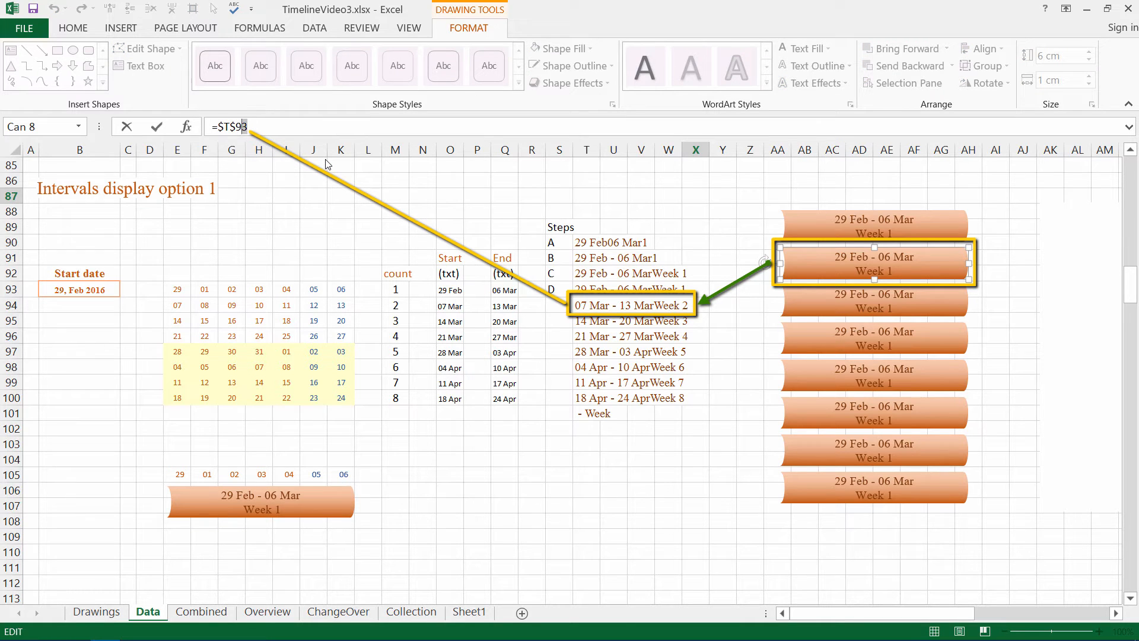
{"action": "type", "text": "4"}
{"action": "key", "text": "Return"}
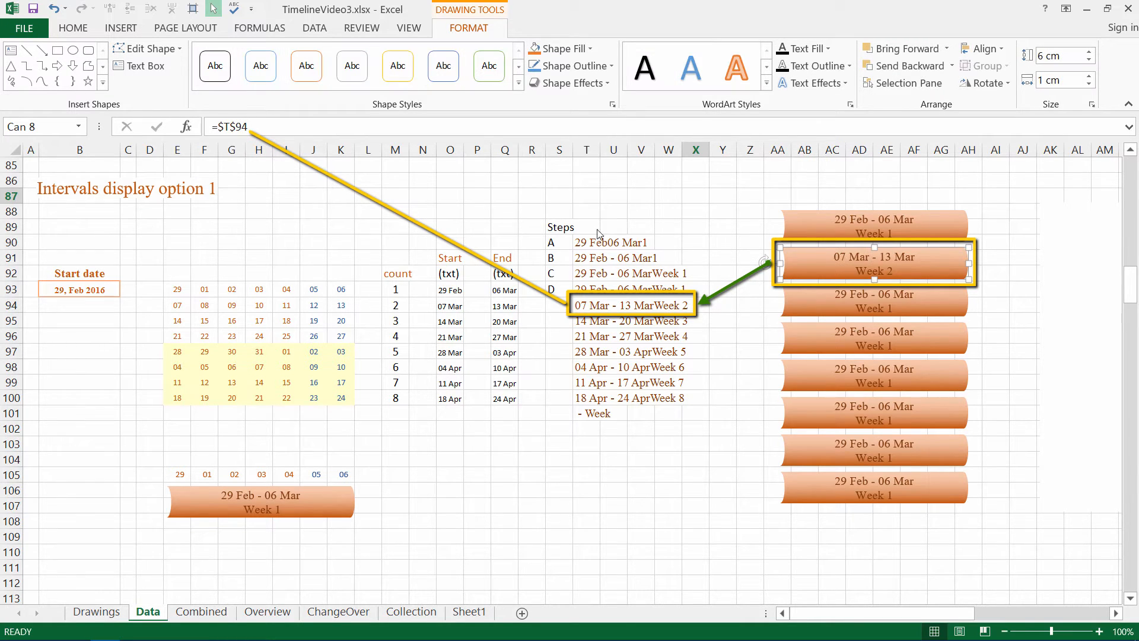
{"action": "key", "text": "Tab"}
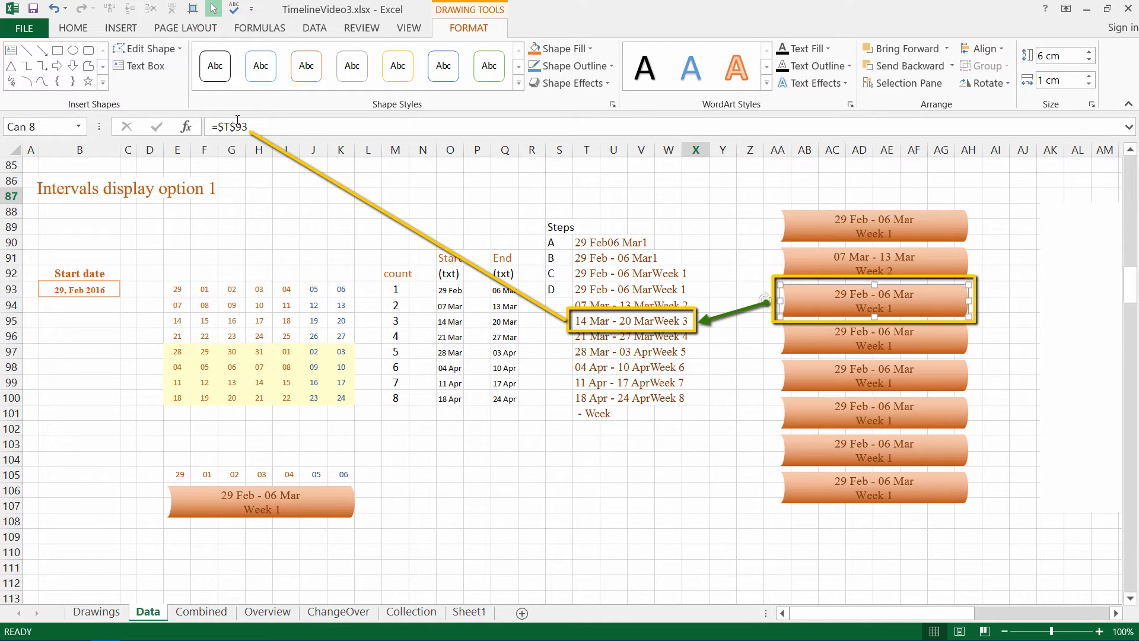
- Link the third, fourth and fifth week shapes to cells T95, T96 and T97 respectively
{"action": "left_click_drag", "start_coordinate": [242, 126], "coordinate": [267, 125]}
{"action": "type", "text": "5"}
{"action": "key", "text": "Return"}
{"action": "left_click", "coordinate": [813, 324]}
{"action": "type", "text": "6"}
{"action": "key", "text": "Return"}
{"action": "left_click", "coordinate": [814, 363]}
{"action": "type", "text": "7"}
{"action": "key", "text": "Return"}
- Link the sixth, seventh and eighth week shapes to T98, T99 and T100, and clear the leftover text in T101
{"action": "left_click", "coordinate": [813, 401]}
{"action": "type", "text": "89"}
{"action": "key", "text": "Return"}
{"action": "left_click", "coordinate": [814, 476]}
{"action": "type", "text": "100"}
{"action": "key", "text": "Return"}
{"action": "left_click", "coordinate": [880, 237]}
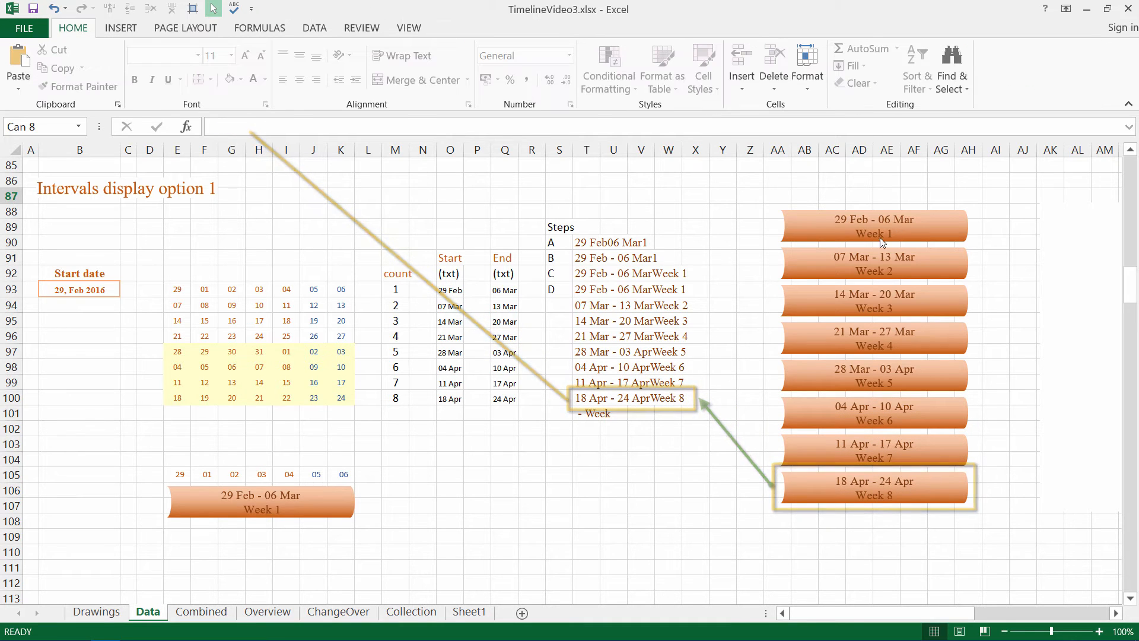
{"action": "left_click", "coordinate": [596, 414]}
{"action": "key", "text": "Delete"}
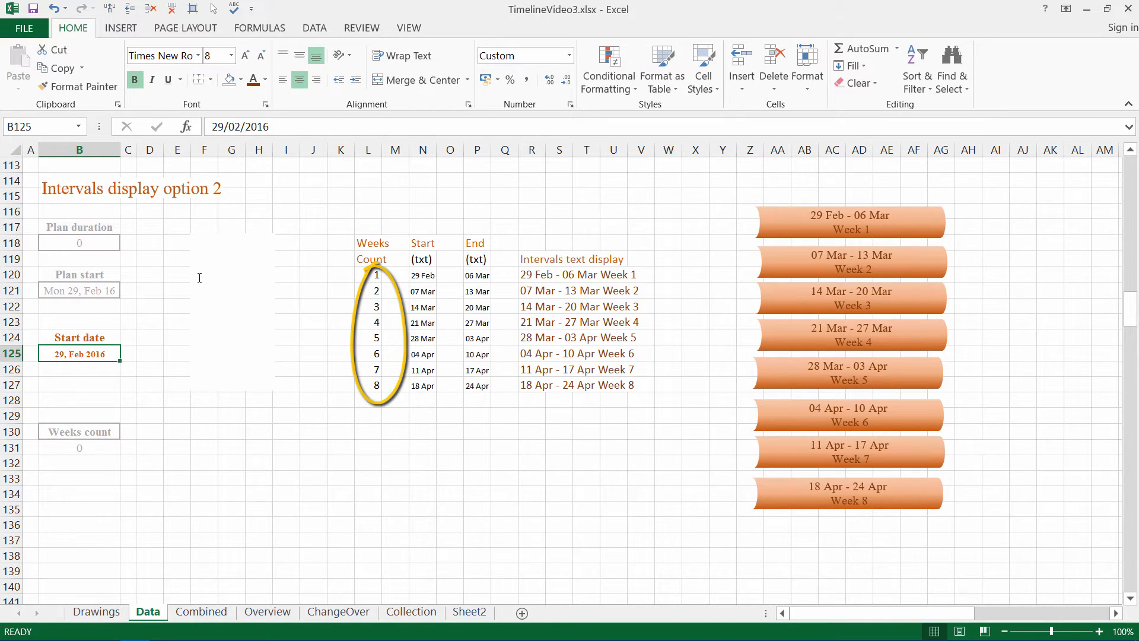
- Move the blank text box covering the Sequence columns to the empty area beyond the week shapes
{"action": "left_click", "coordinate": [197, 274]}
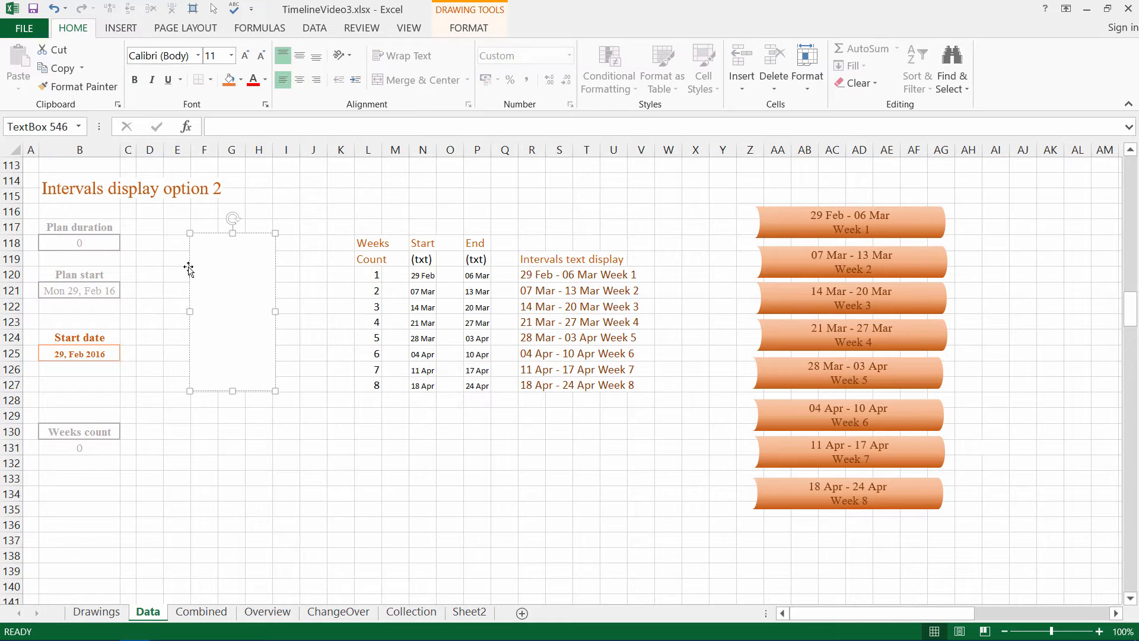
{"action": "left_click_drag", "start_coordinate": [188, 270], "coordinate": [1024, 293]}
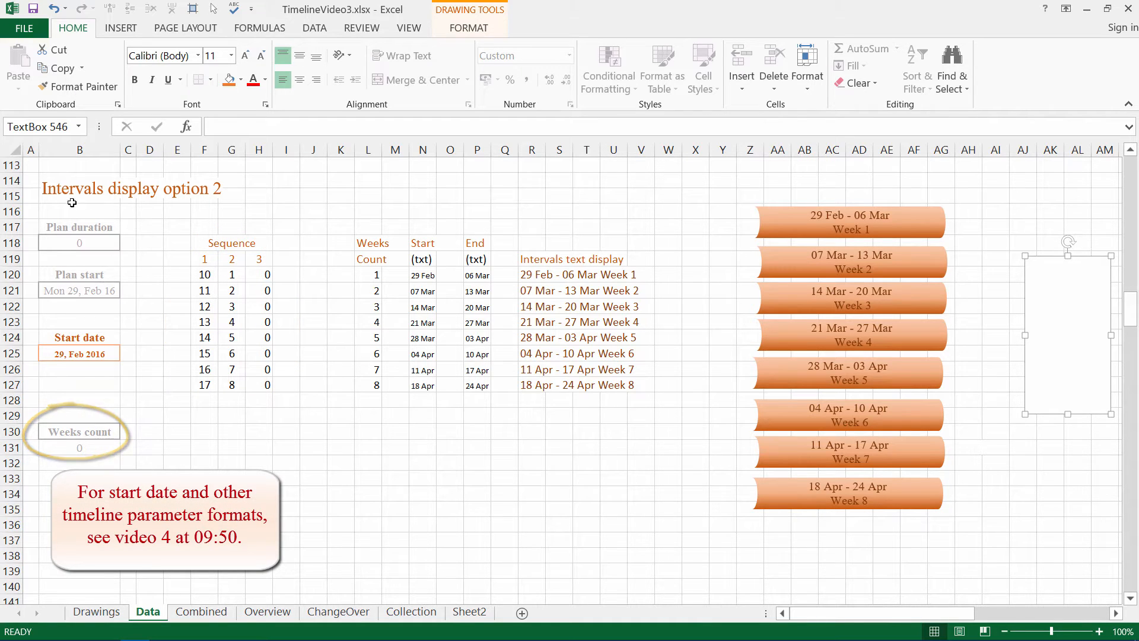
- Test the Weeks count in B131 by setting it to 1 and returning it to 0
{"action": "left_click", "coordinate": [76, 448]}
{"action": "type", "text": "1"}
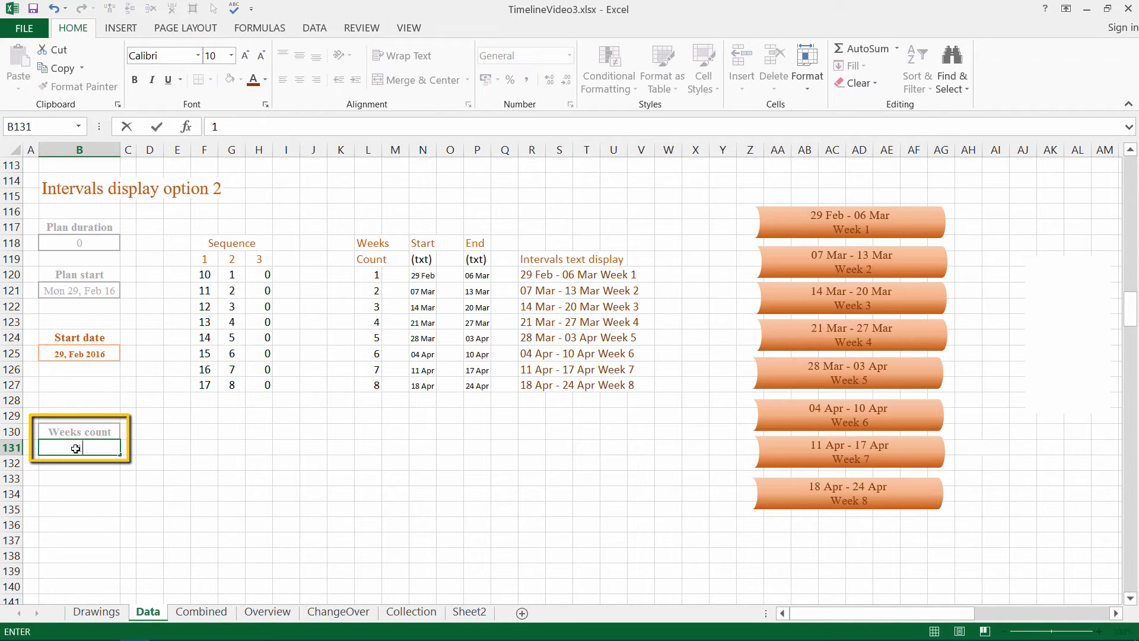
{"action": "key", "text": "Return"}
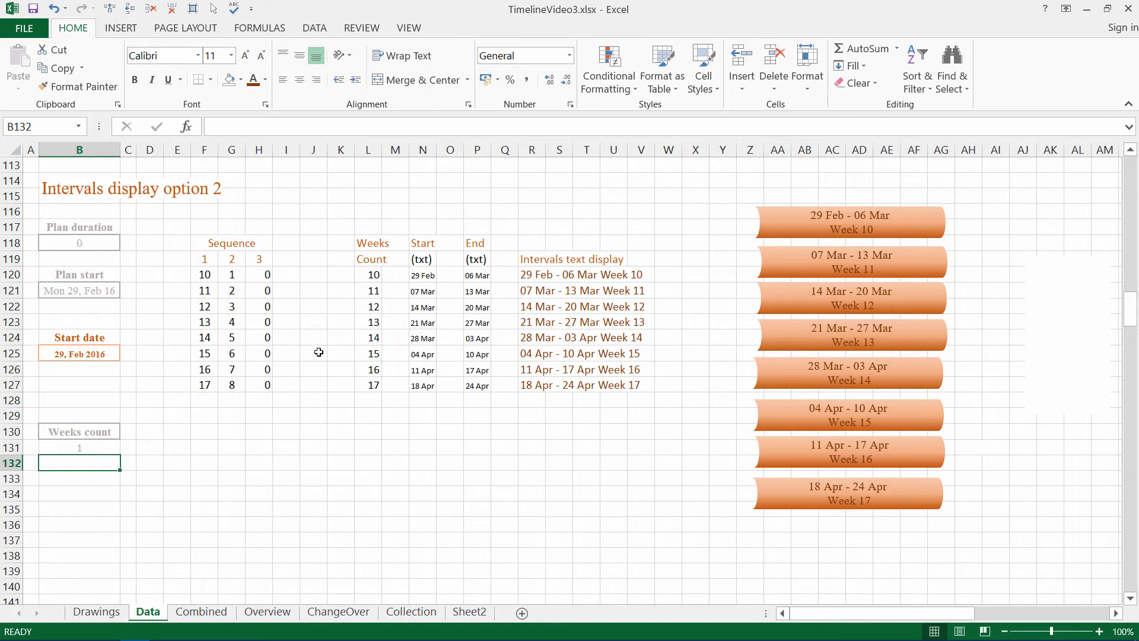
{"action": "left_click", "coordinate": [82, 450]}
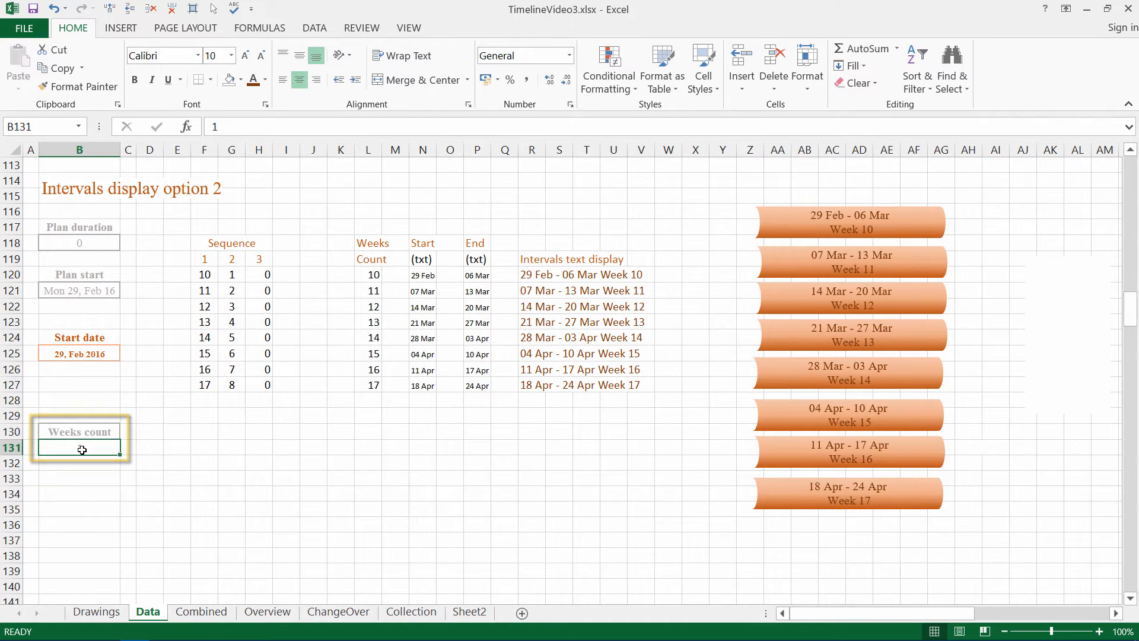
{"action": "type", "text": "0"}
{"action": "key", "text": "Return"}
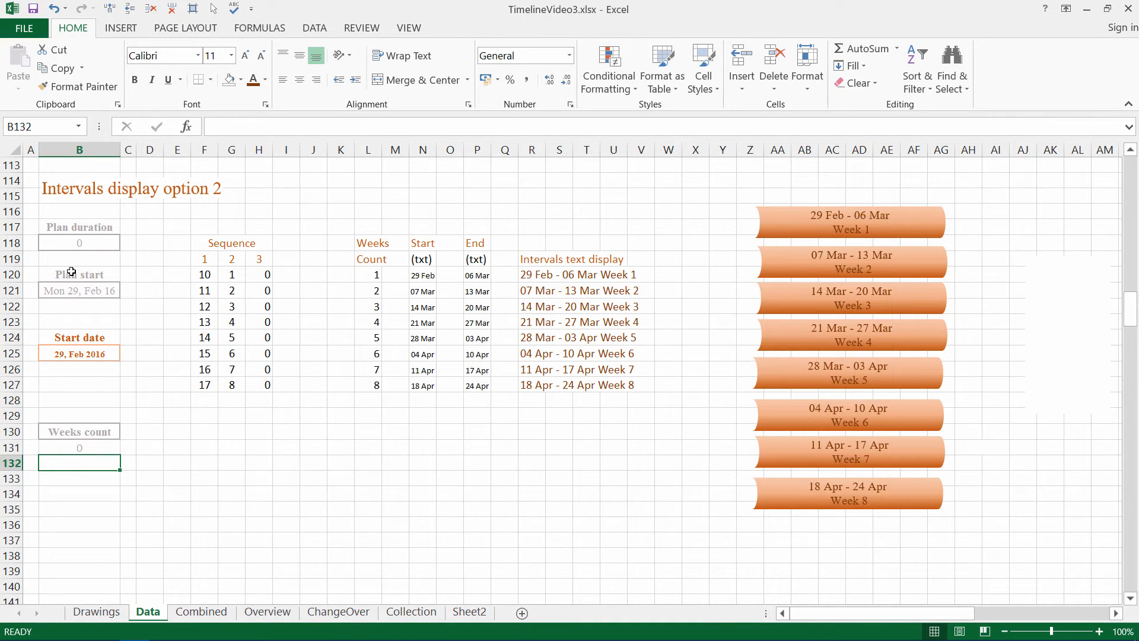
- Set the Plan duration in B118 to 4
{"action": "left_click", "coordinate": [79, 239]}
{"action": "type", "text": "4"}
{"action": "key", "text": "Return"}
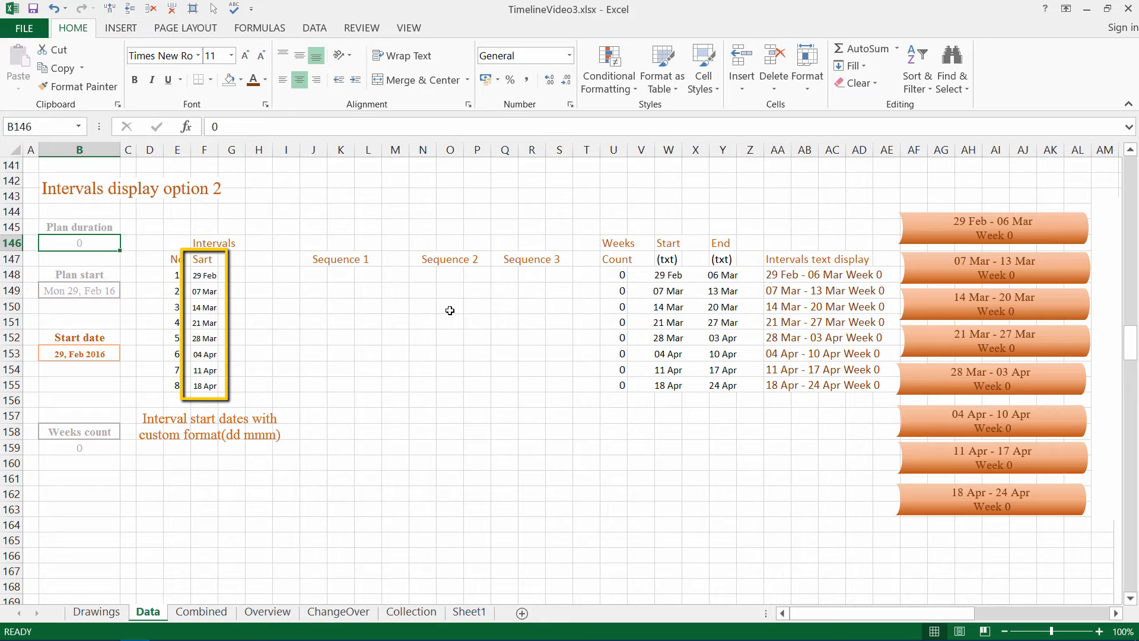
- Enter =WEEKNUM(F148,2) in J148 under Sequence 1 using the Insert Function search, and fill it down to J155
{"action": "left_click", "coordinate": [63, 352]}
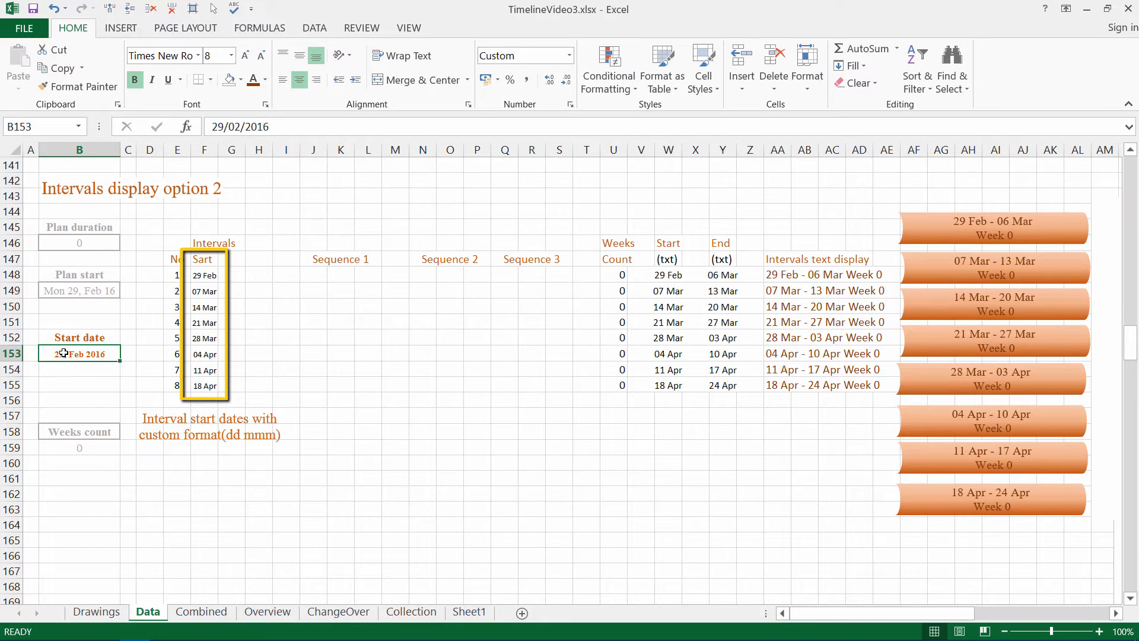
{"action": "left_click", "coordinate": [314, 274]}
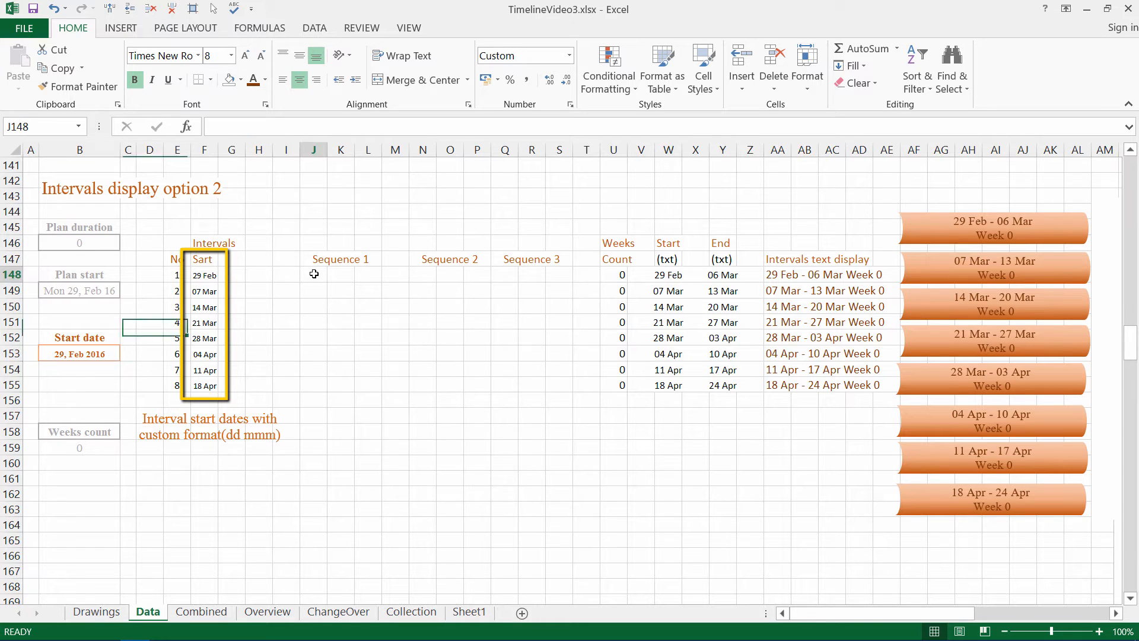
{"action": "left_click", "coordinate": [187, 127]}
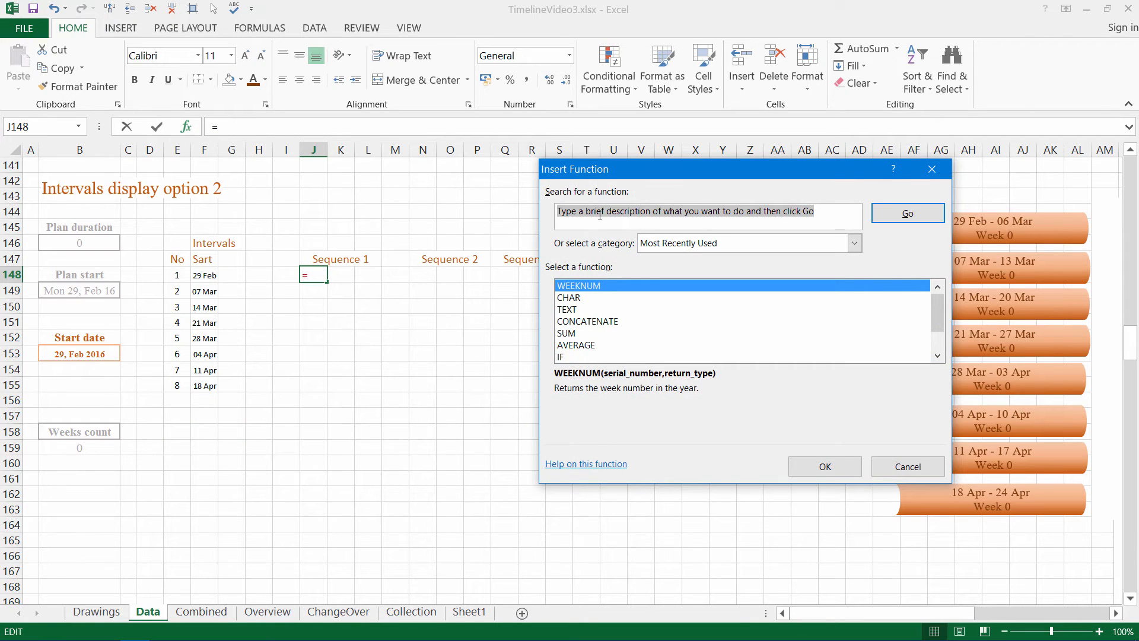
{"action": "type", "text": "Weeknum"}
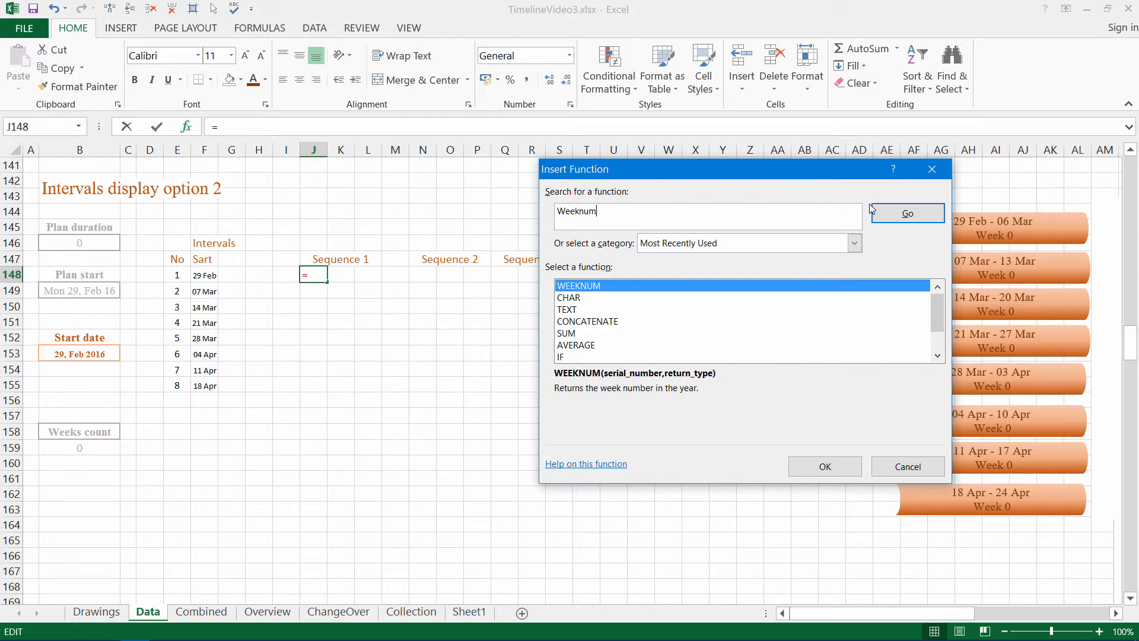
{"action": "left_click", "coordinate": [907, 213]}
{"action": "double_click", "coordinate": [568, 287]}
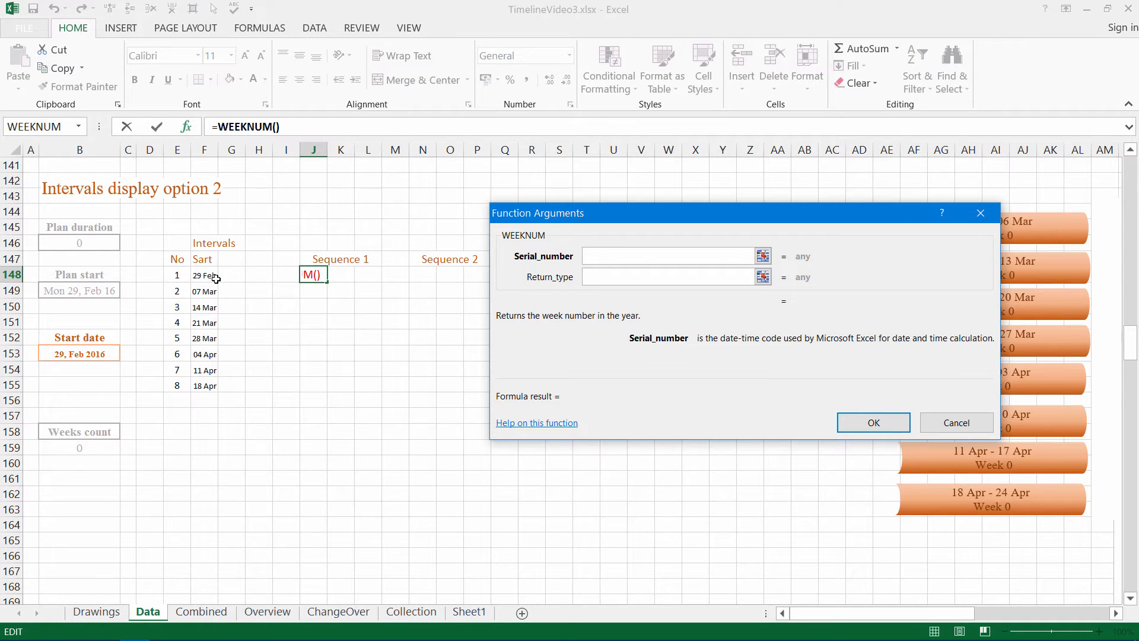
{"action": "left_click", "coordinate": [197, 276]}
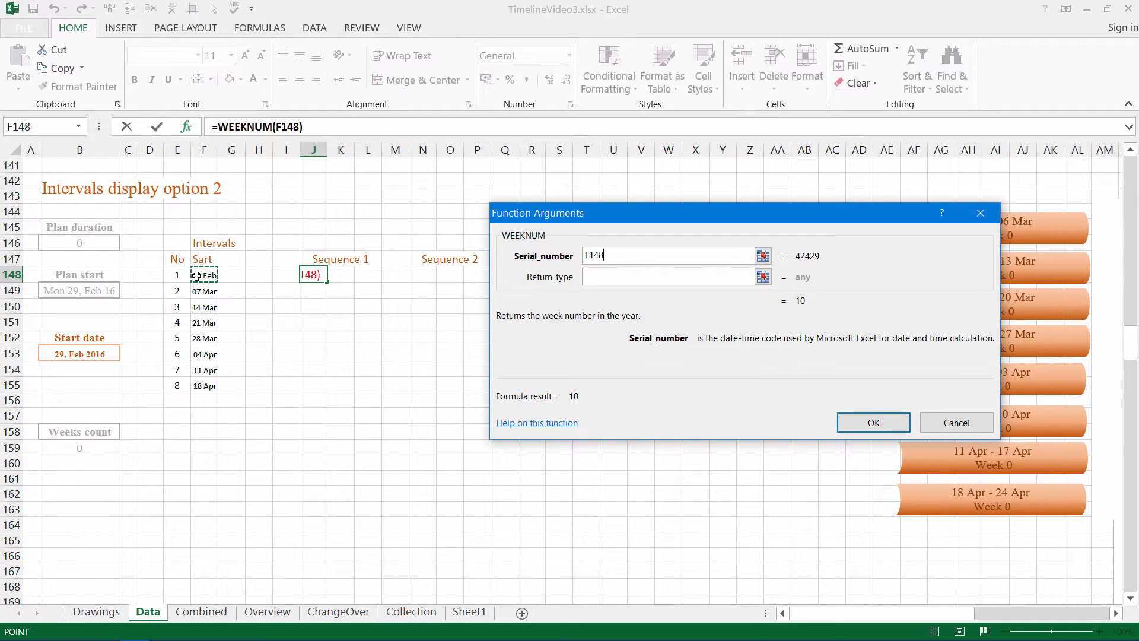
{"action": "left_click", "coordinate": [606, 276]}
{"action": "type", "text": "2"}
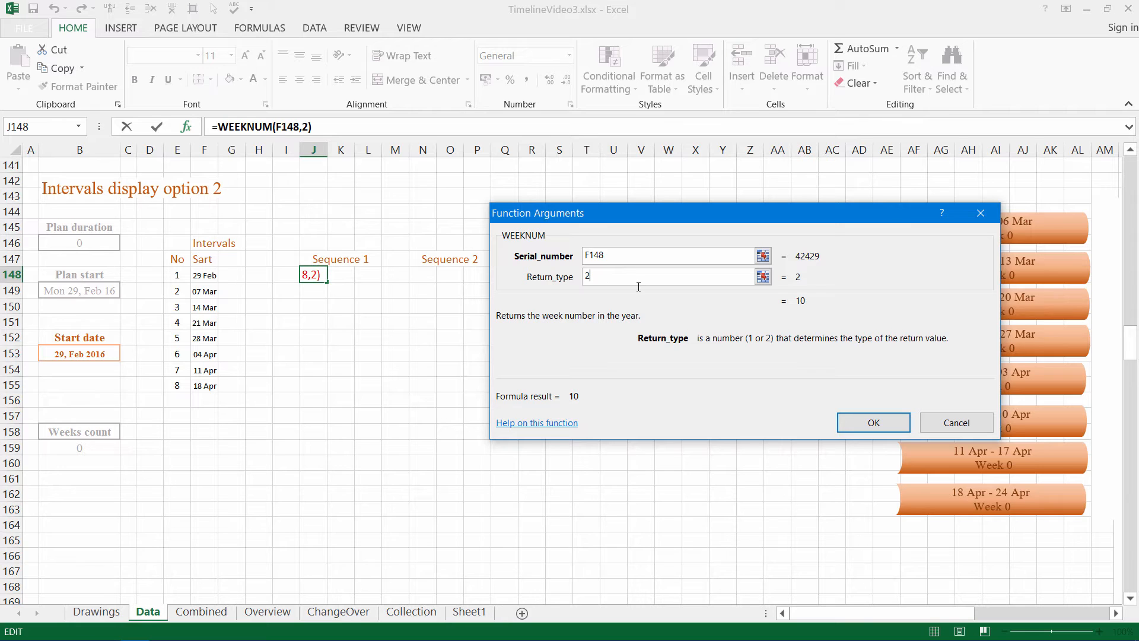
{"action": "left_click", "coordinate": [857, 417]}
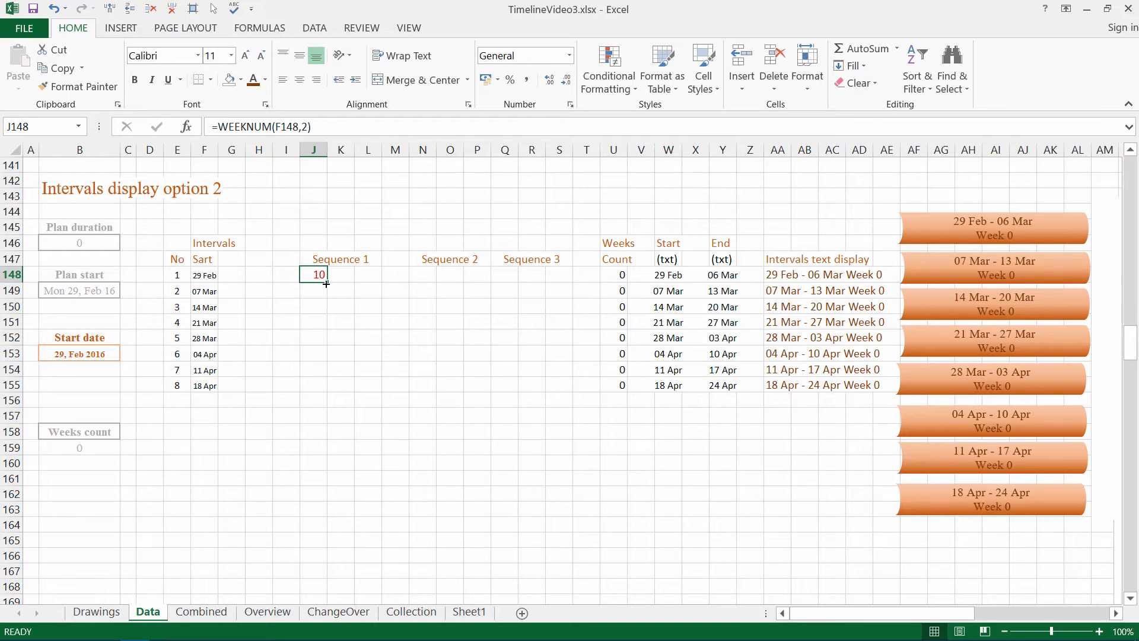
{"action": "left_click_drag", "start_coordinate": [326, 284], "coordinate": [319, 394]}
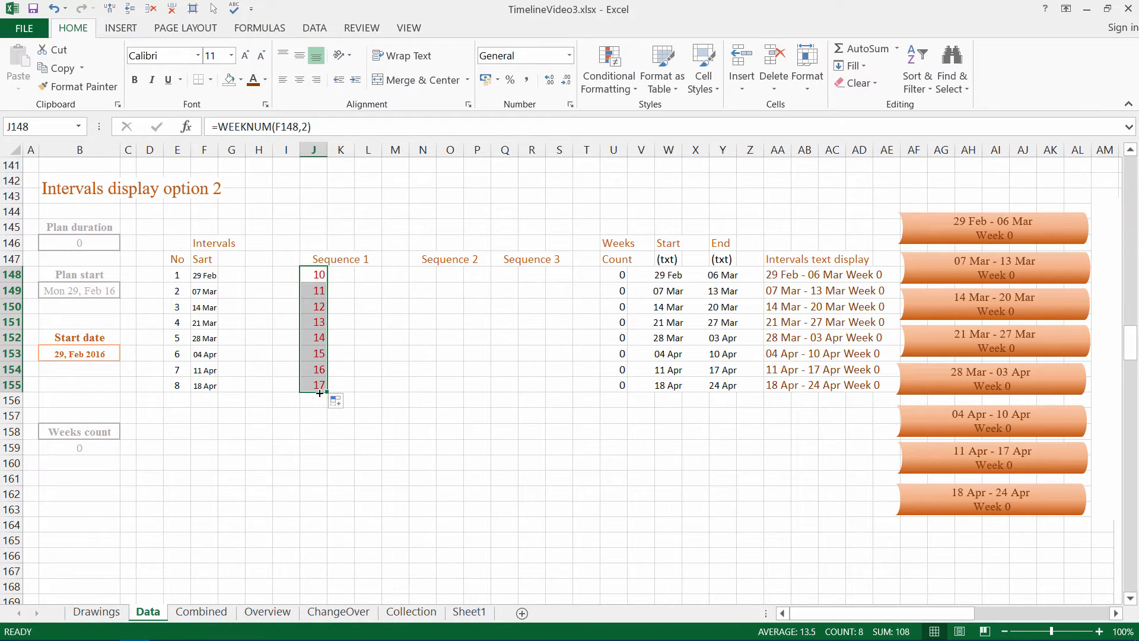
- Set the Start date in B153 to 12/12
{"action": "left_click", "coordinate": [69, 354]}
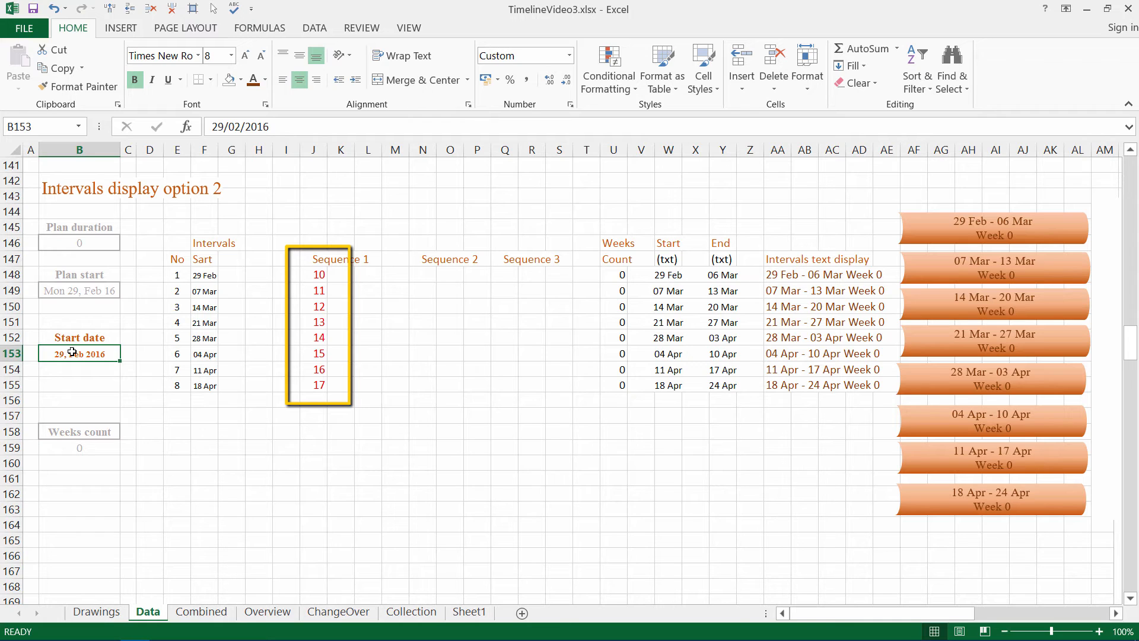
{"action": "type", "text": "12/12"}
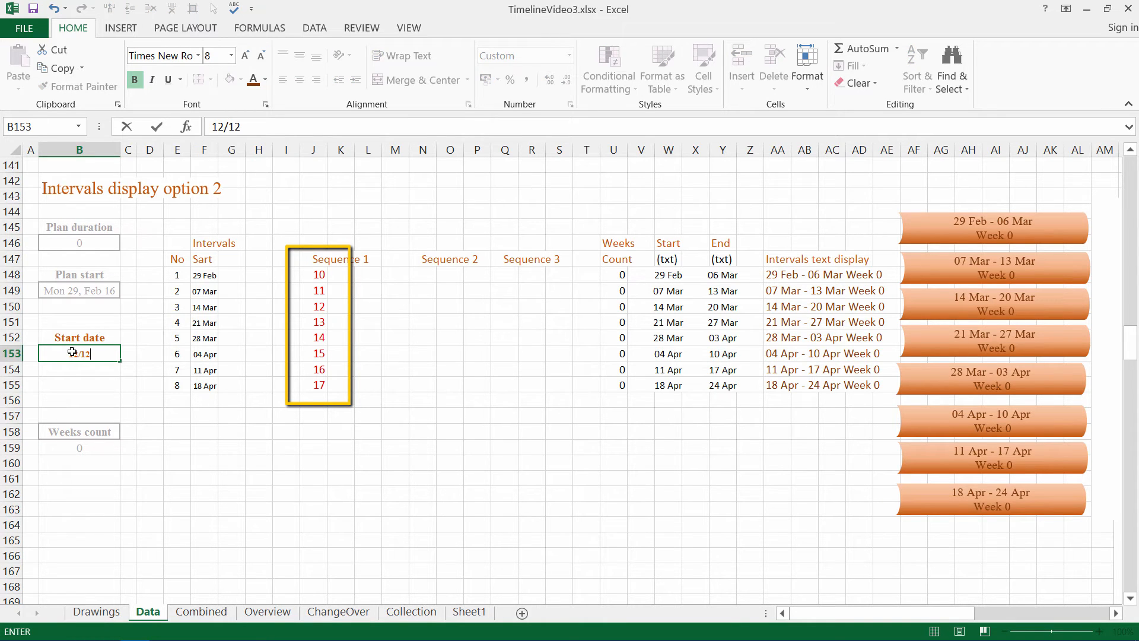
{"action": "key", "text": "Return"}
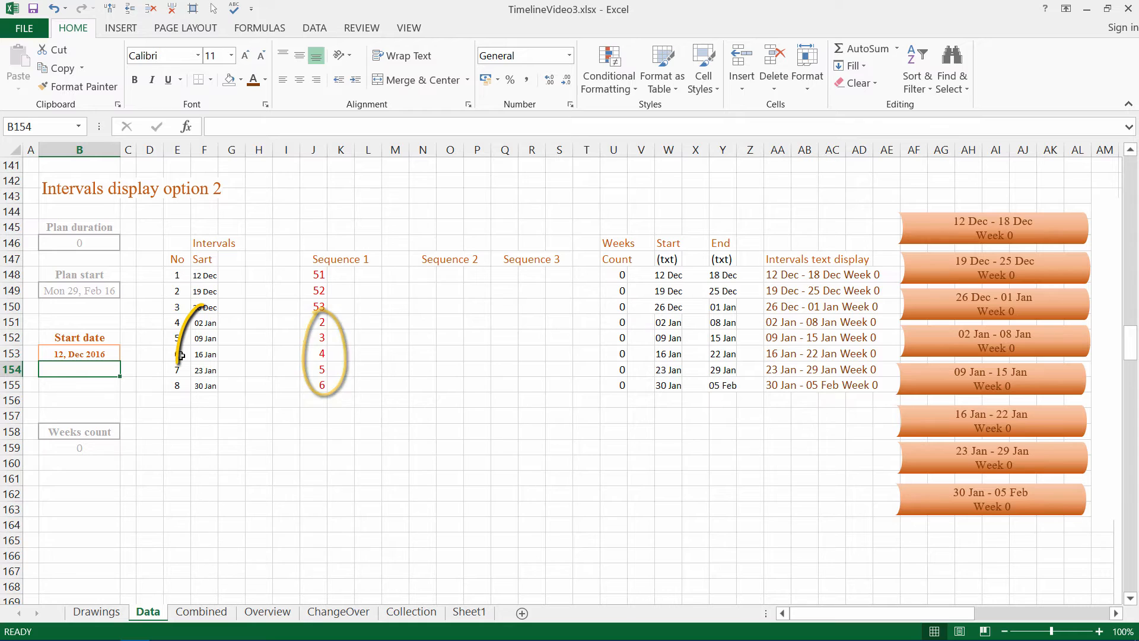
- Add the header Year in G147, beside the interval start dates
{"action": "left_click", "coordinate": [81, 354]}
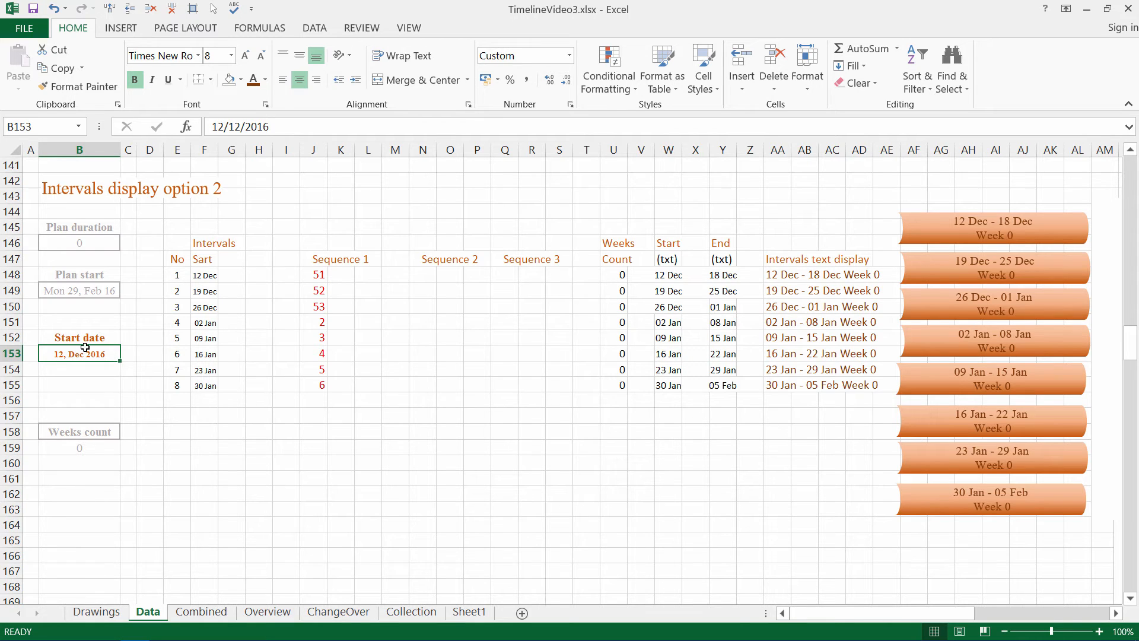
{"action": "left_click", "coordinate": [233, 258]}
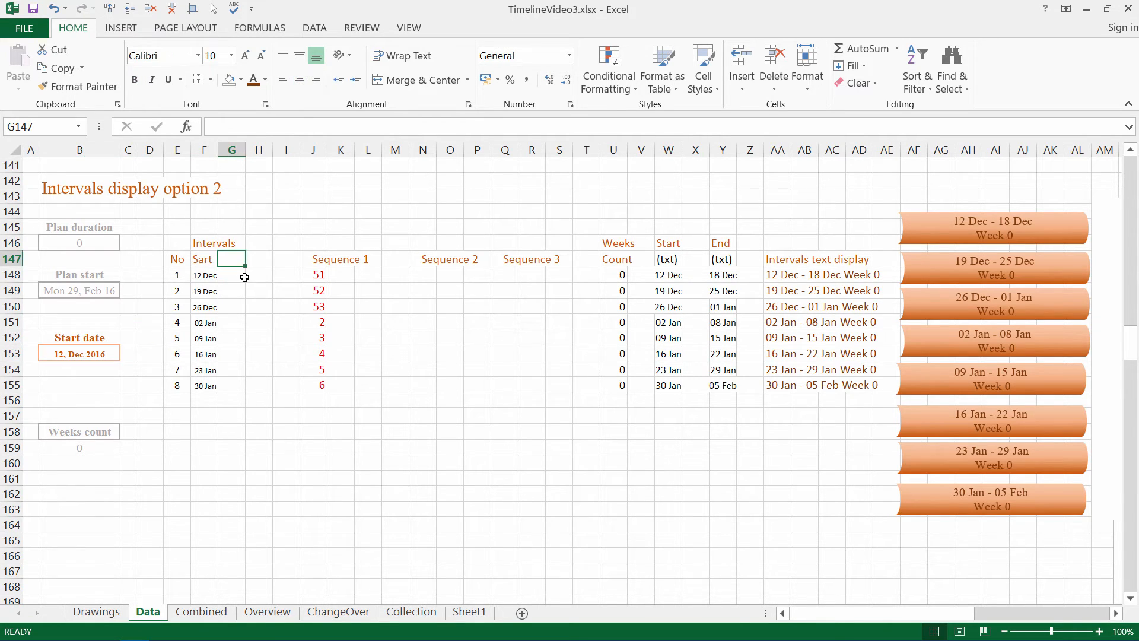
{"action": "type", "text": "Ye"}
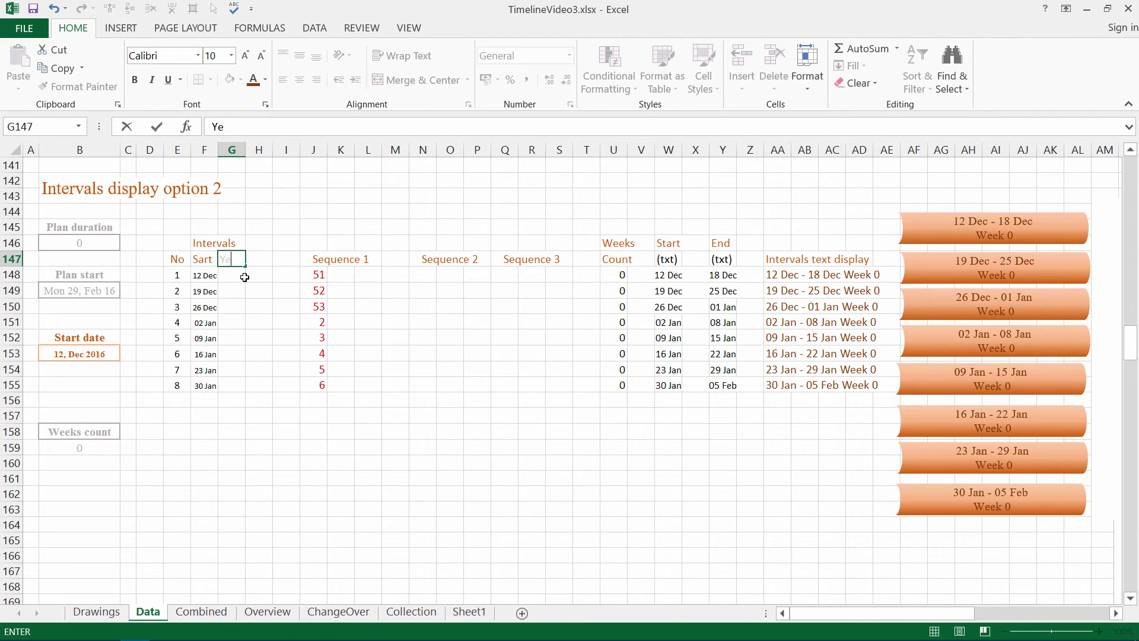
{"action": "type", "text": "ar"}
{"action": "key", "text": "Return"}
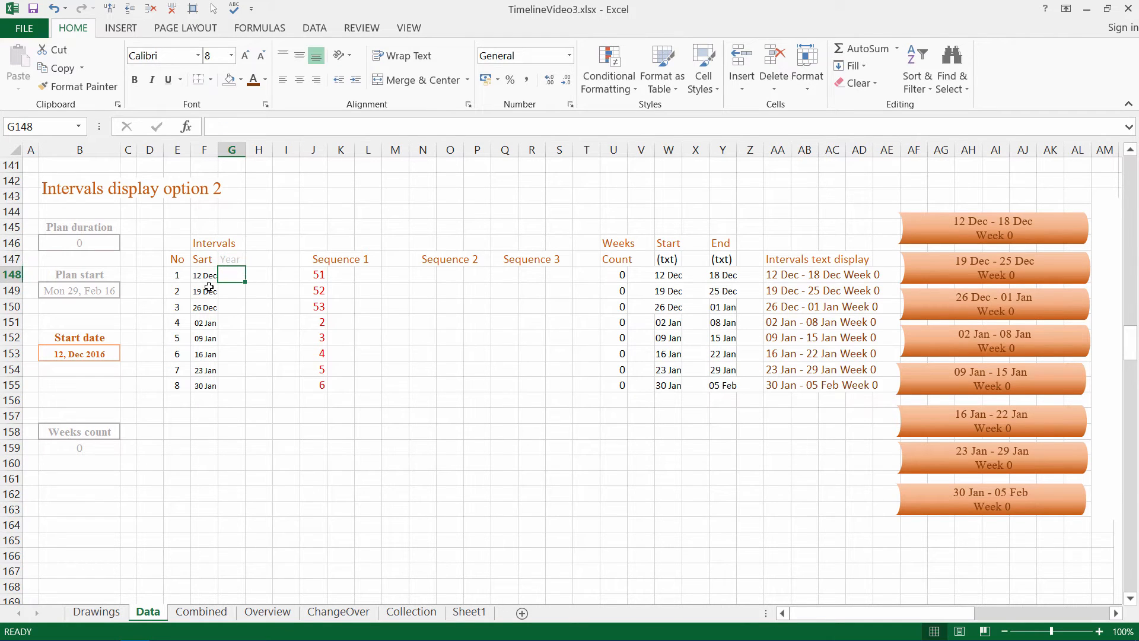
- Enter =YEAR(F148) in G148 and fill the formula down to G155
{"action": "left_click", "coordinate": [213, 125]}
{"action": "type", "text": "="}
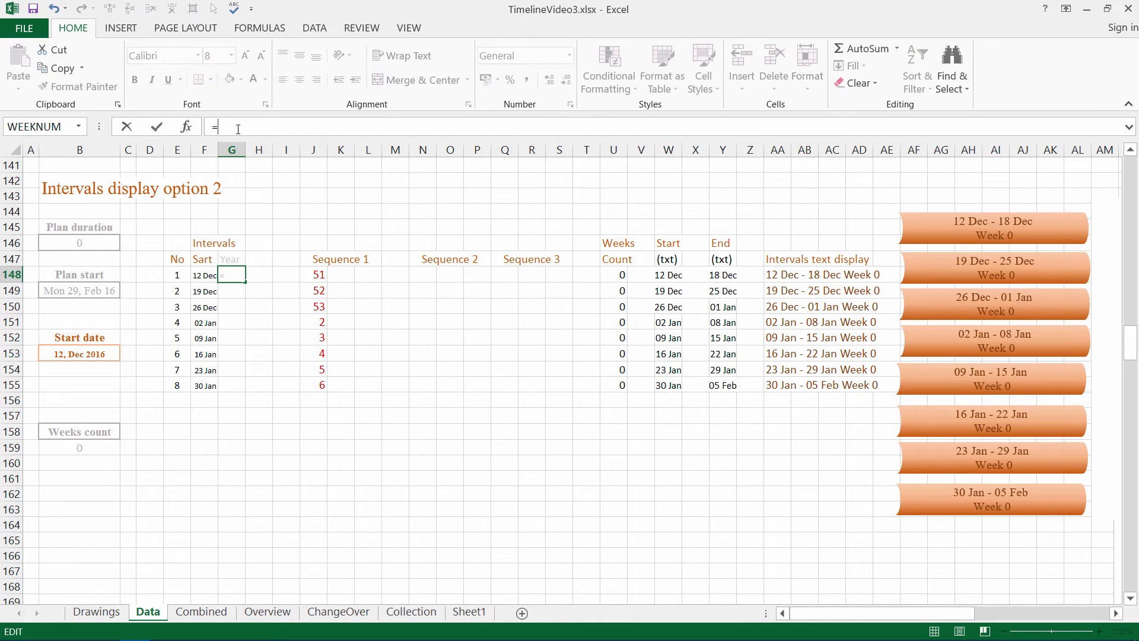
{"action": "type", "text": "Yea"}
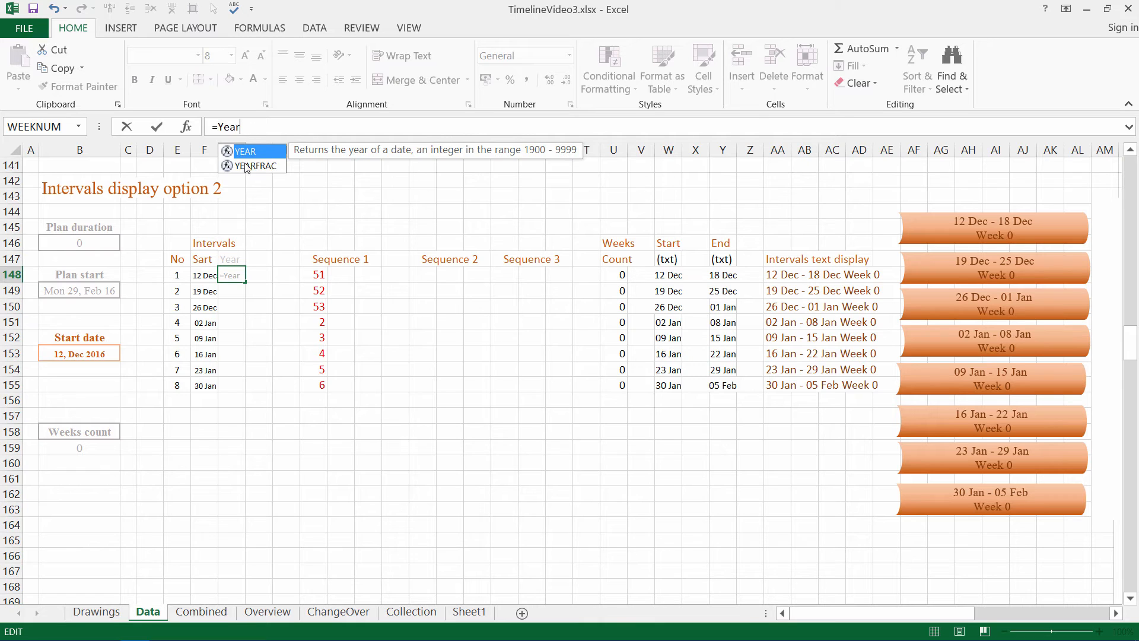
{"action": "type", "text": "r"}
{"action": "double_click", "coordinate": [249, 151]}
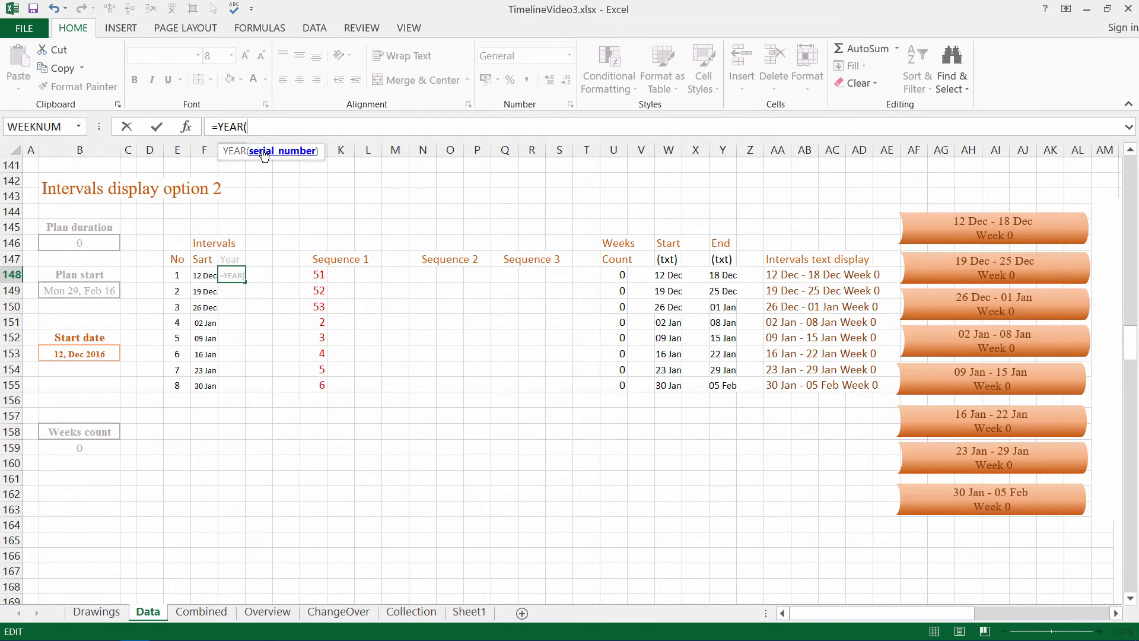
{"action": "left_click", "coordinate": [203, 275]}
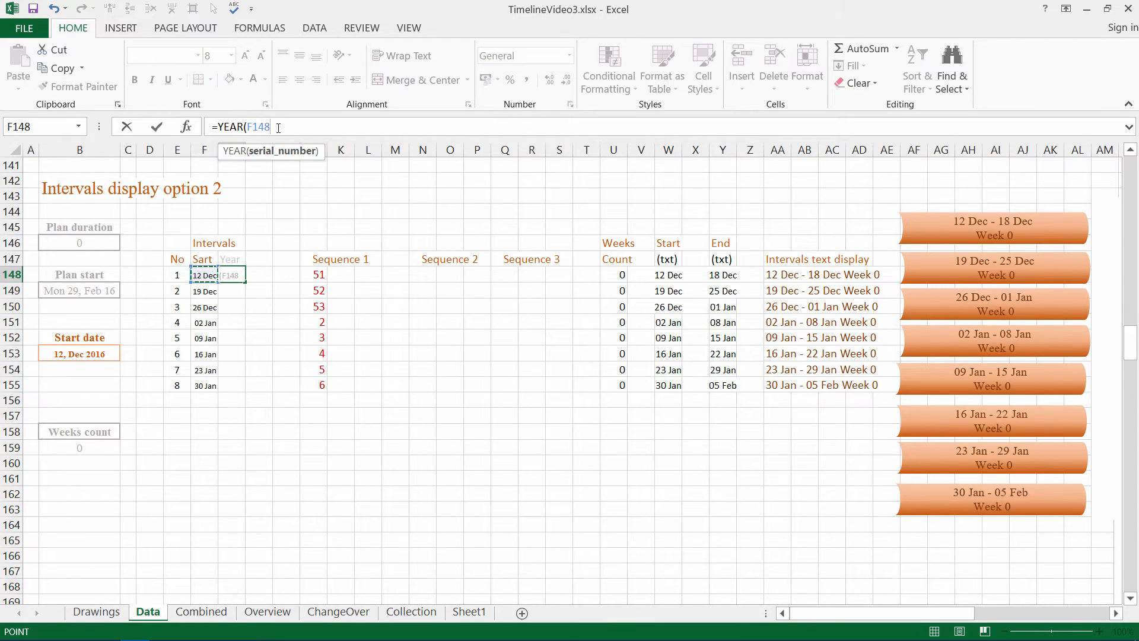
{"action": "type", "text": ")"}
{"action": "key", "text": "Return"}
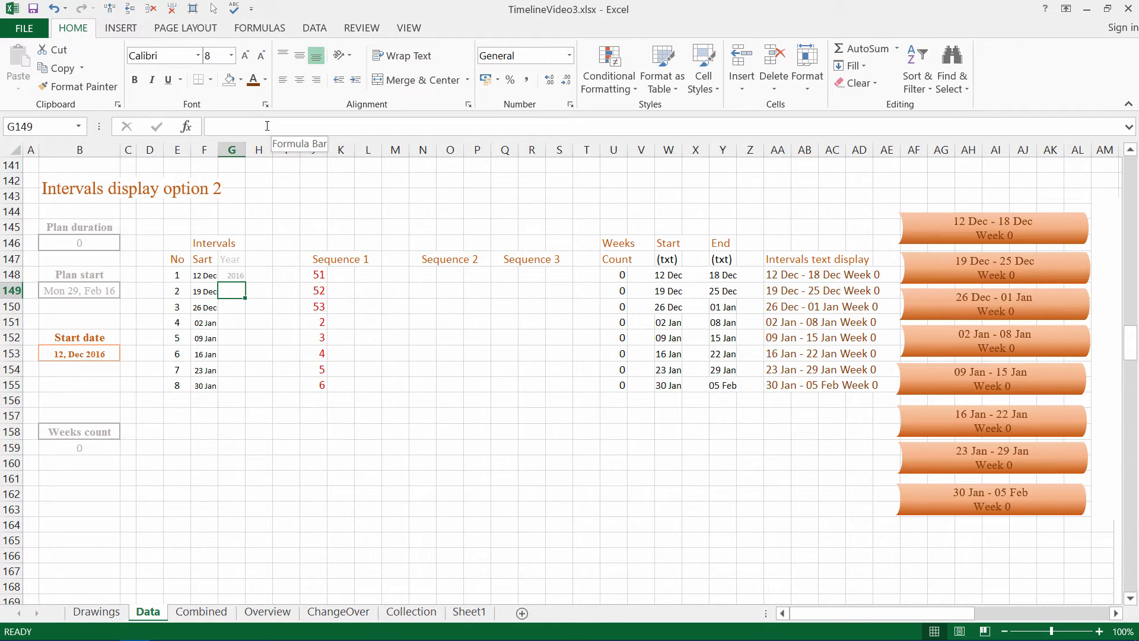
{"action": "left_click", "coordinate": [240, 276]}
{"action": "left_click_drag", "start_coordinate": [245, 283], "coordinate": [244, 393]}
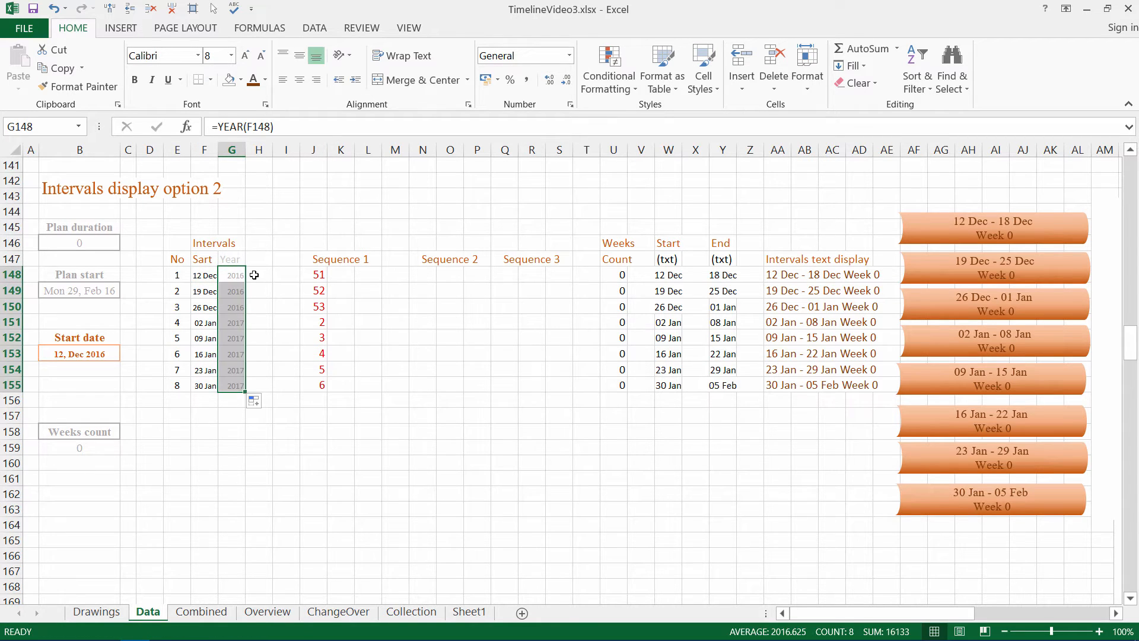
{"action": "left_click", "coordinate": [242, 272]}
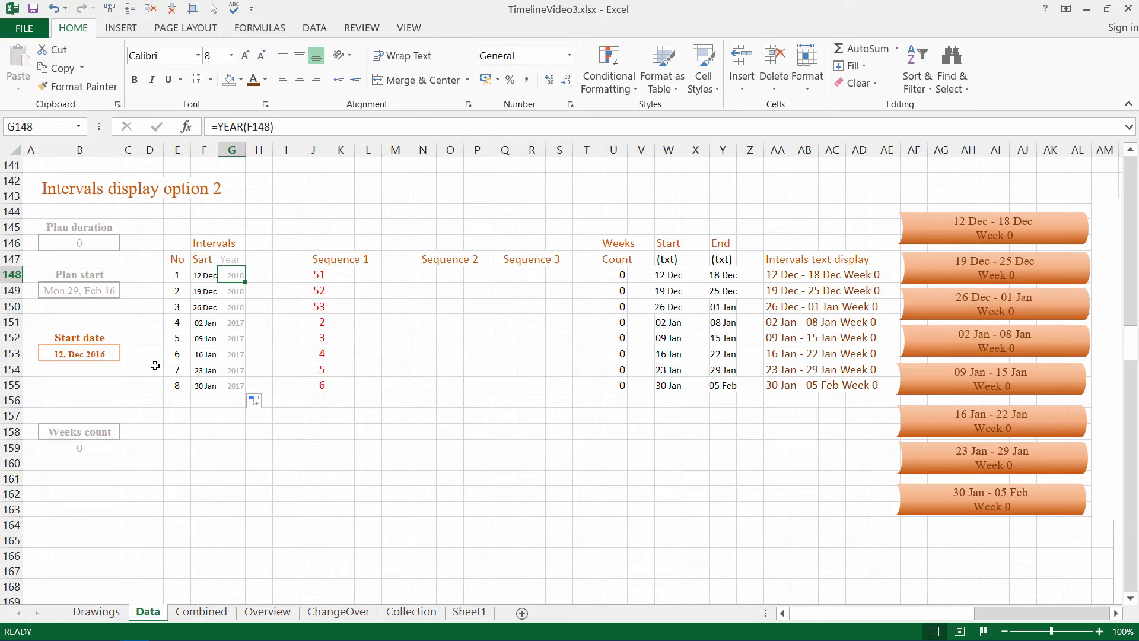
- Add the header Tag in H147, beside the Year column
{"action": "left_click", "coordinate": [83, 353]}
{"action": "left_click", "coordinate": [258, 255]}
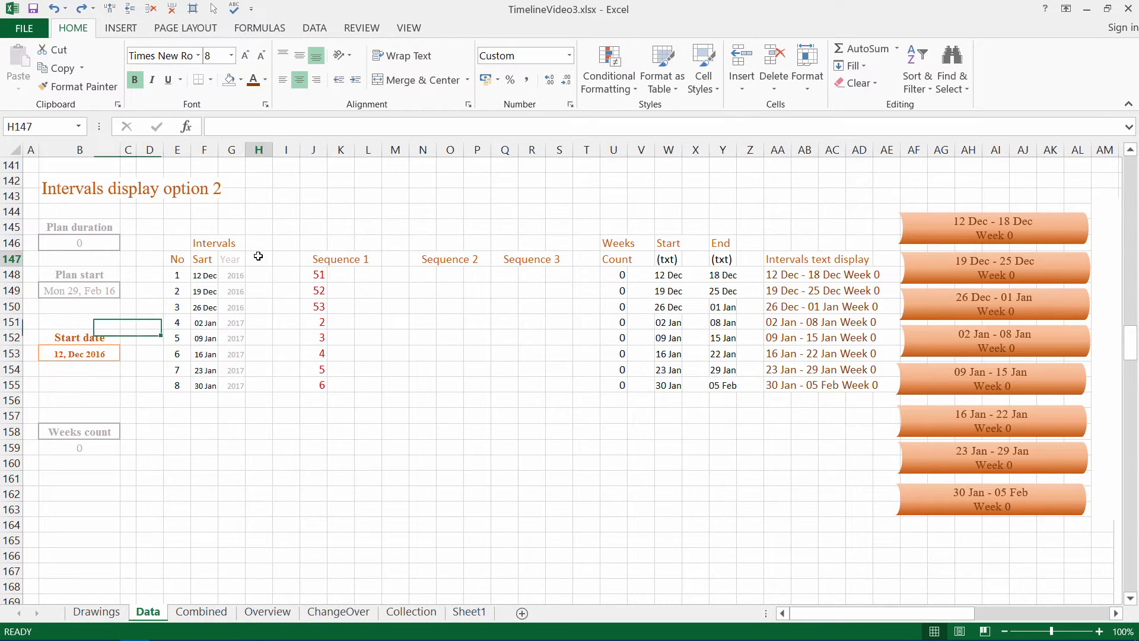
{"action": "type", "text": "Tag"}
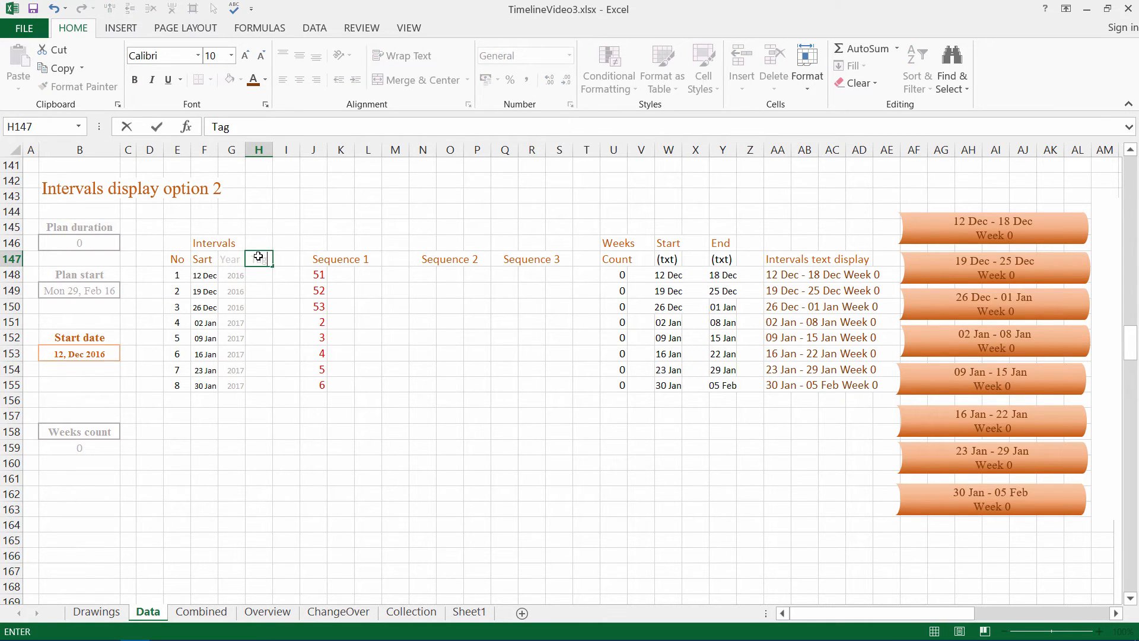
{"action": "key", "text": "Return"}
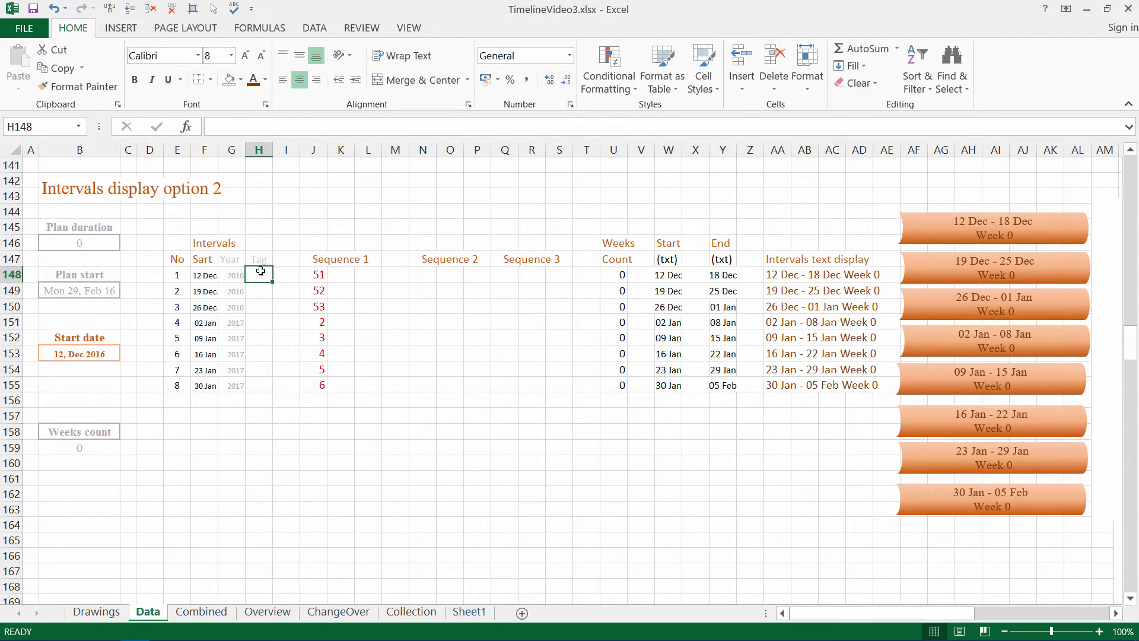
- Enter =YEAR(F148)-$G$148 in H148 as the first Tag value
{"action": "left_click", "coordinate": [215, 128]}
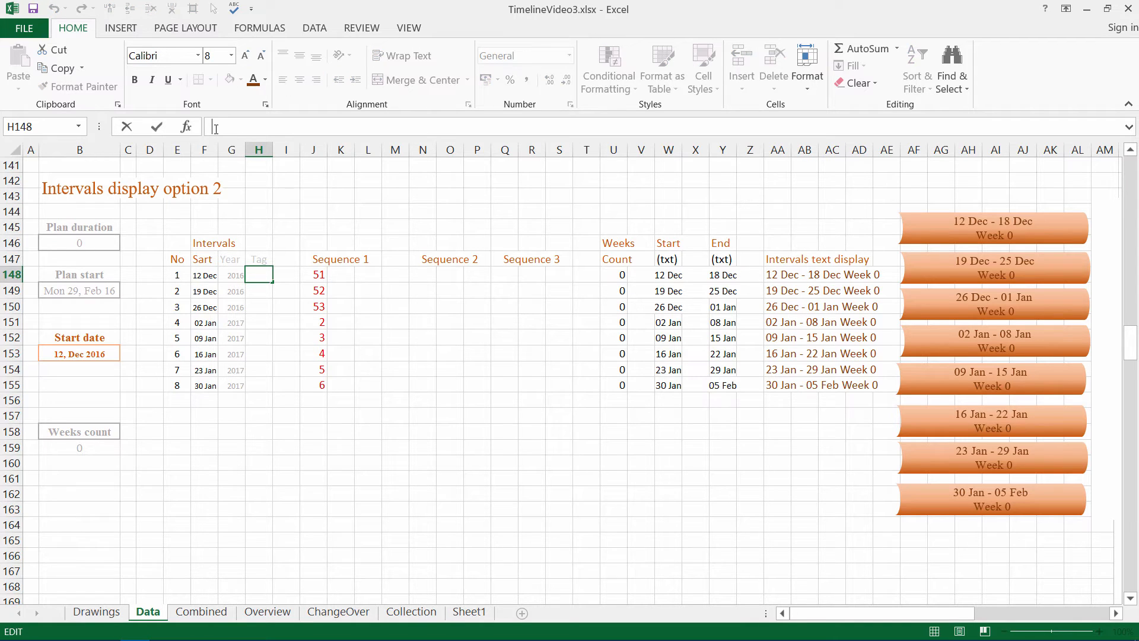
{"action": "type", "text": "="}
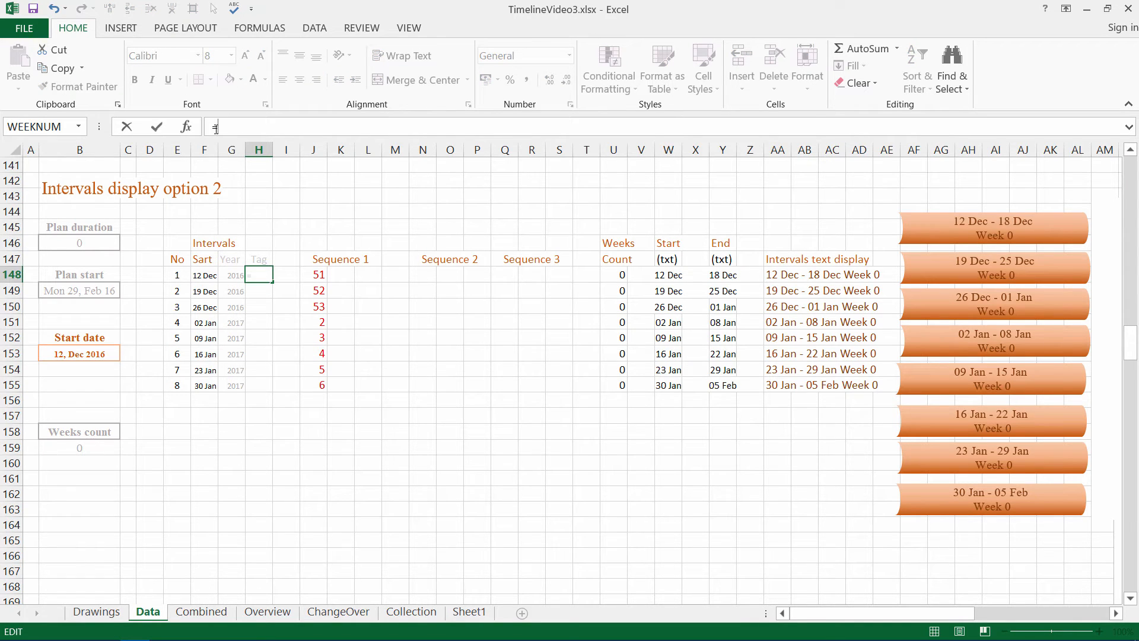
{"action": "type", "text": "Year"}
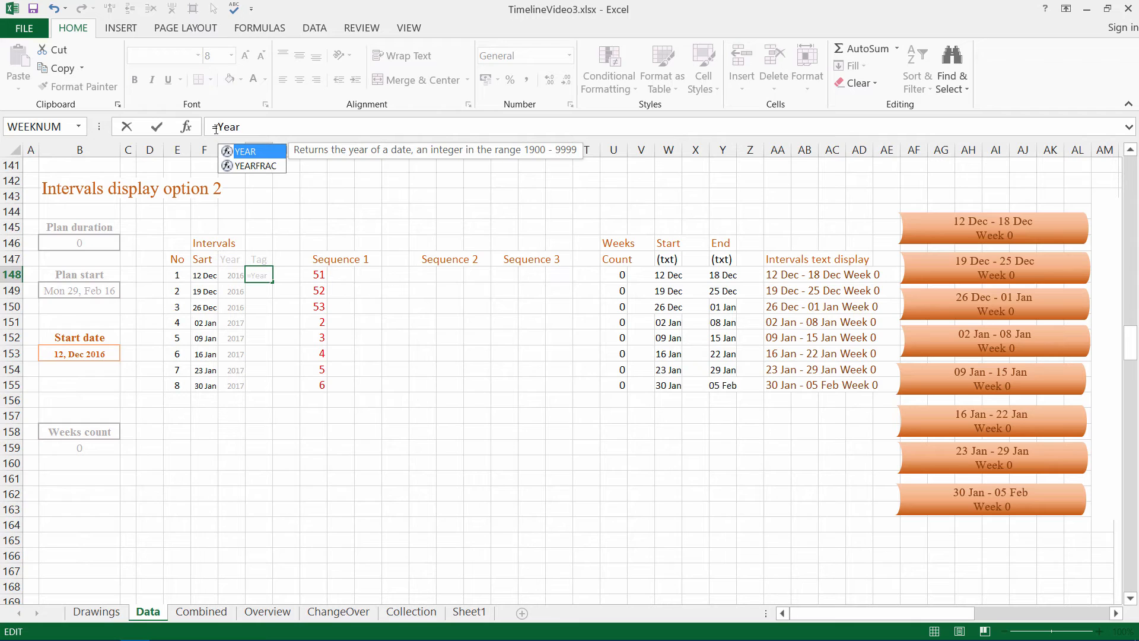
{"action": "double_click", "coordinate": [249, 152]}
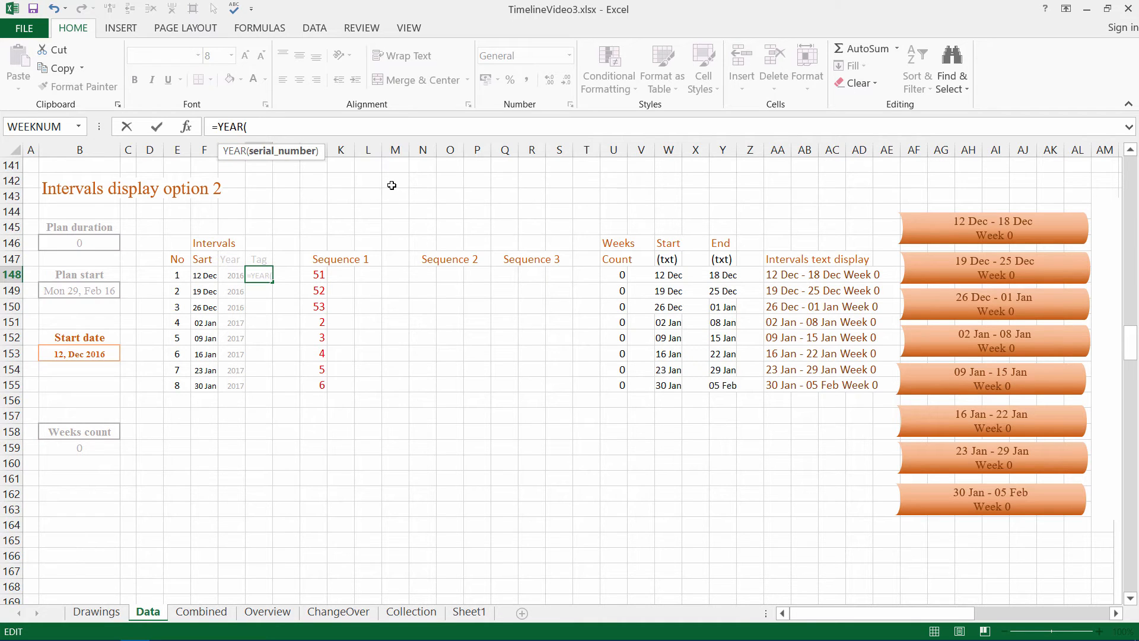
{"action": "left_click", "coordinate": [201, 277]}
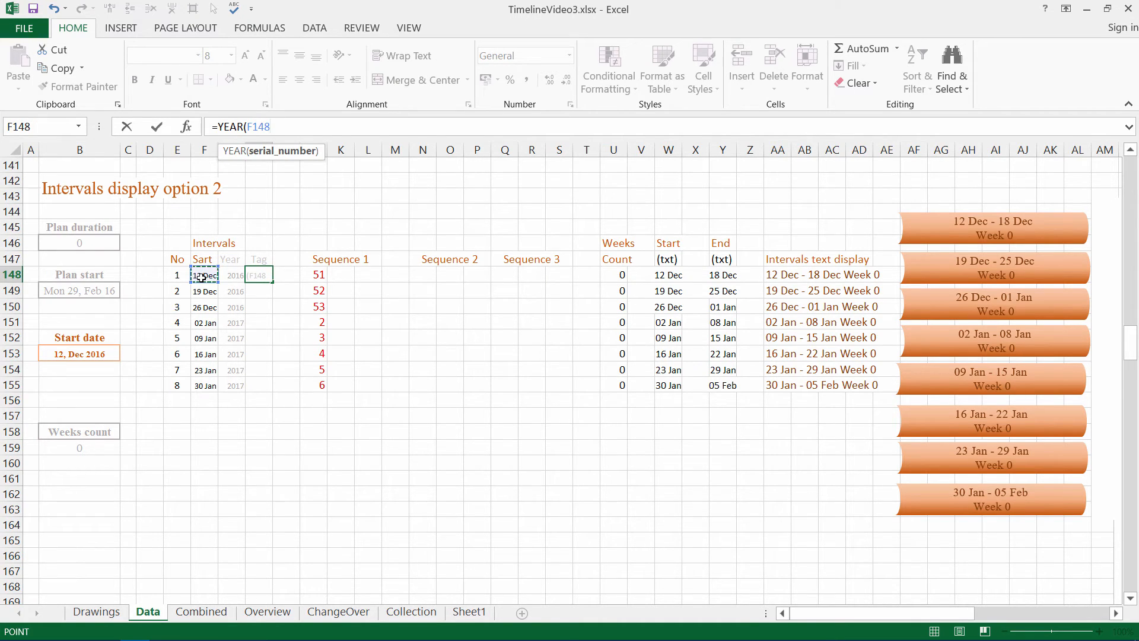
{"action": "type", "text": ")-"}
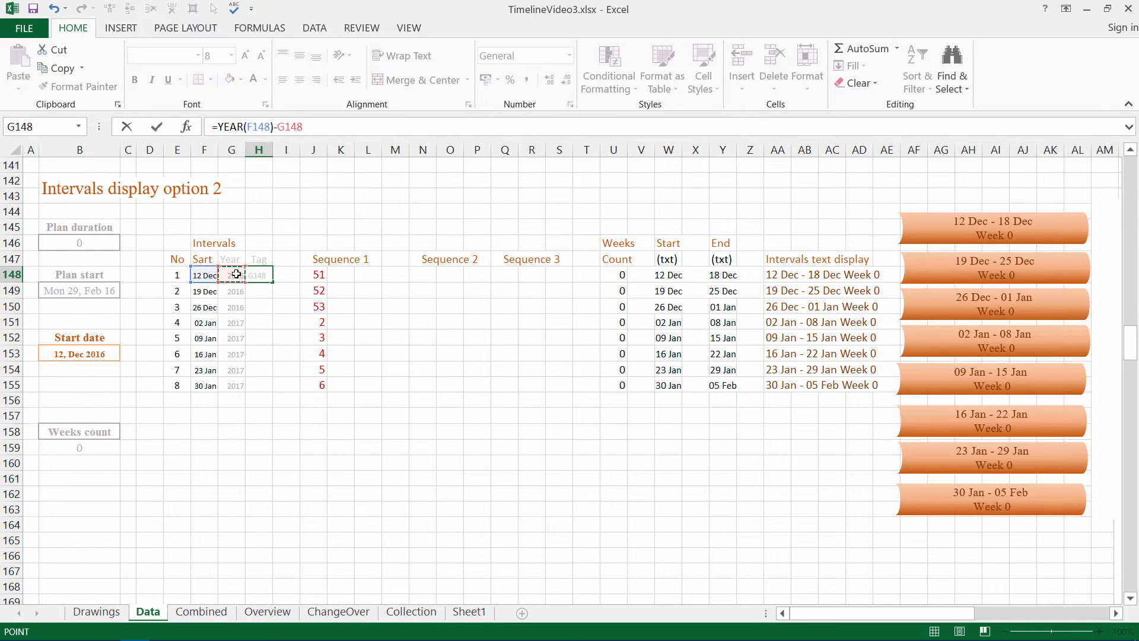
{"action": "double_click", "coordinate": [284, 128]}
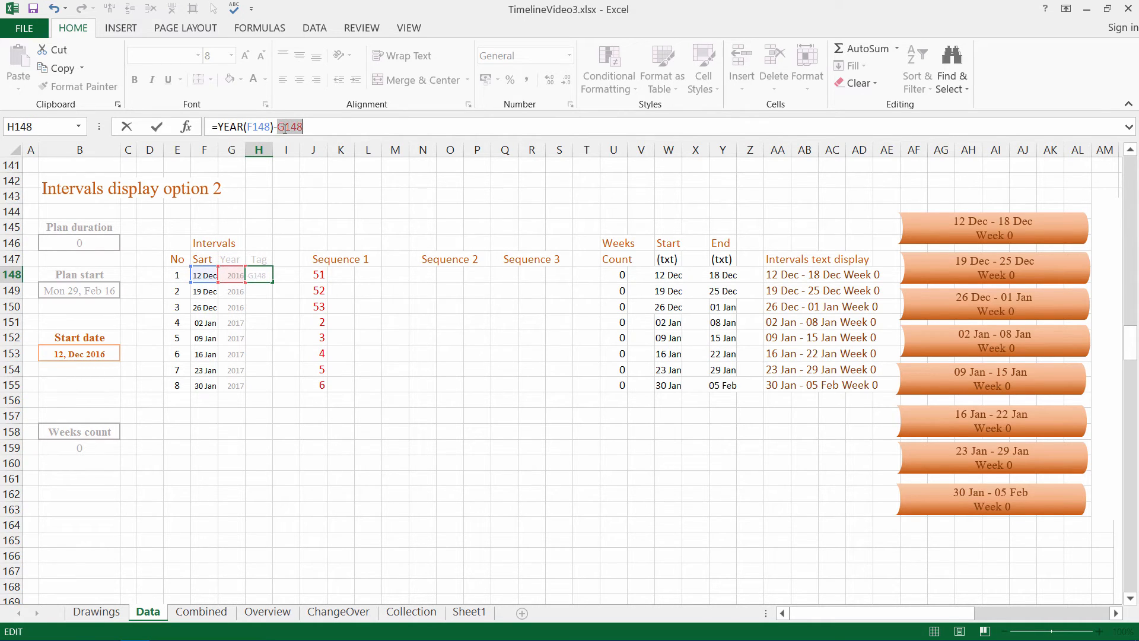
{"action": "key", "text": "F4"}
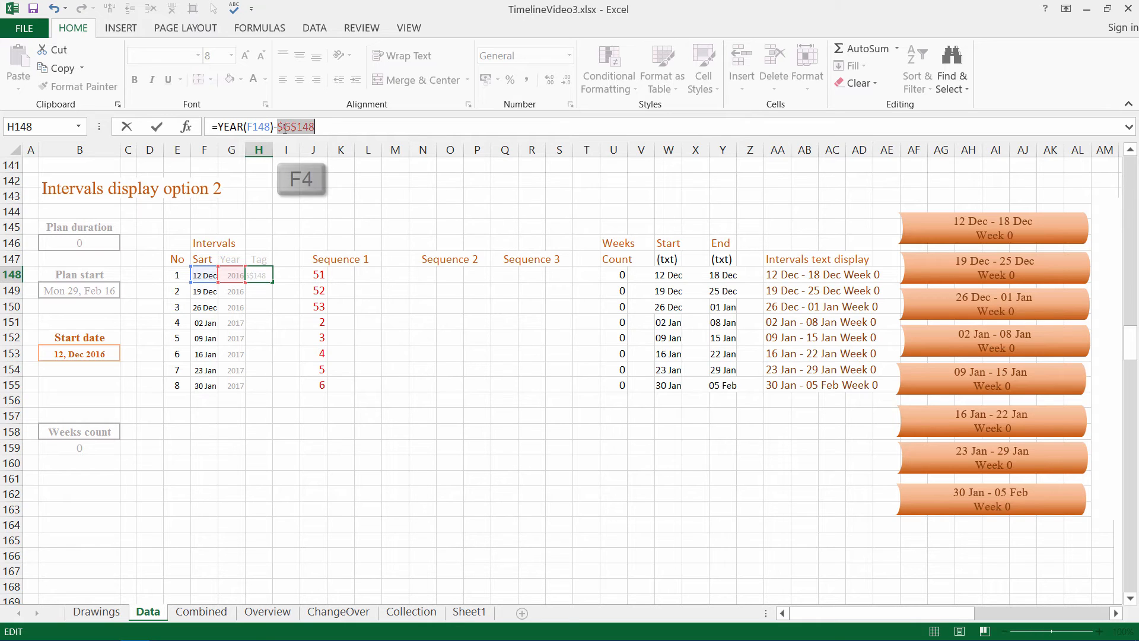
{"action": "key", "text": "Return"}
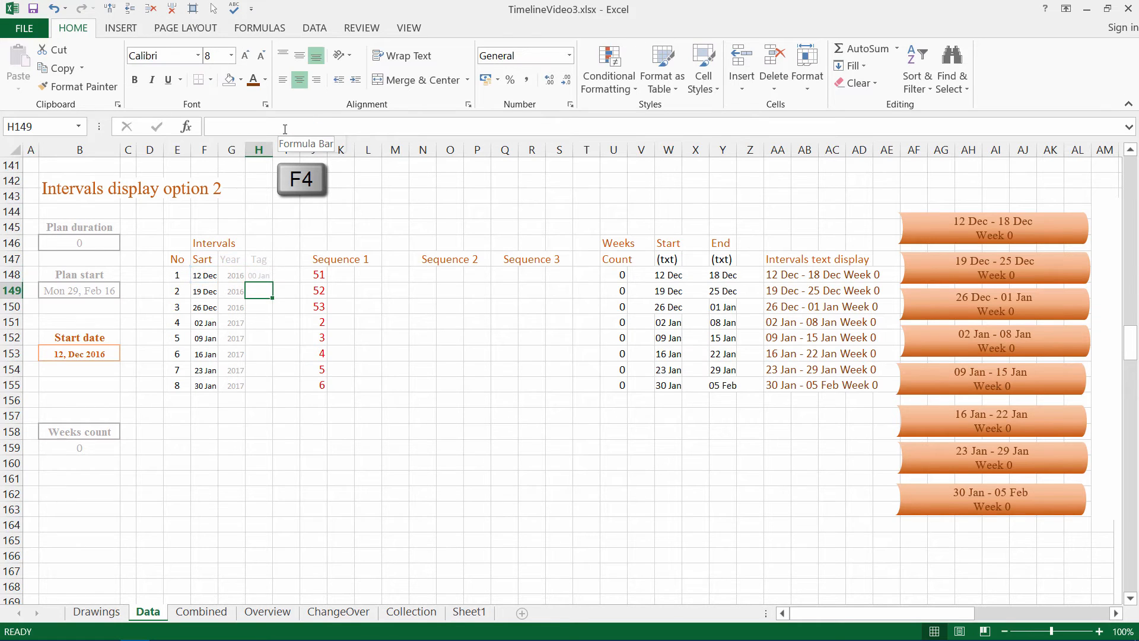
- Format the Year and Tag cells G148:H155 with the General number format
{"action": "left_click", "coordinate": [257, 276]}
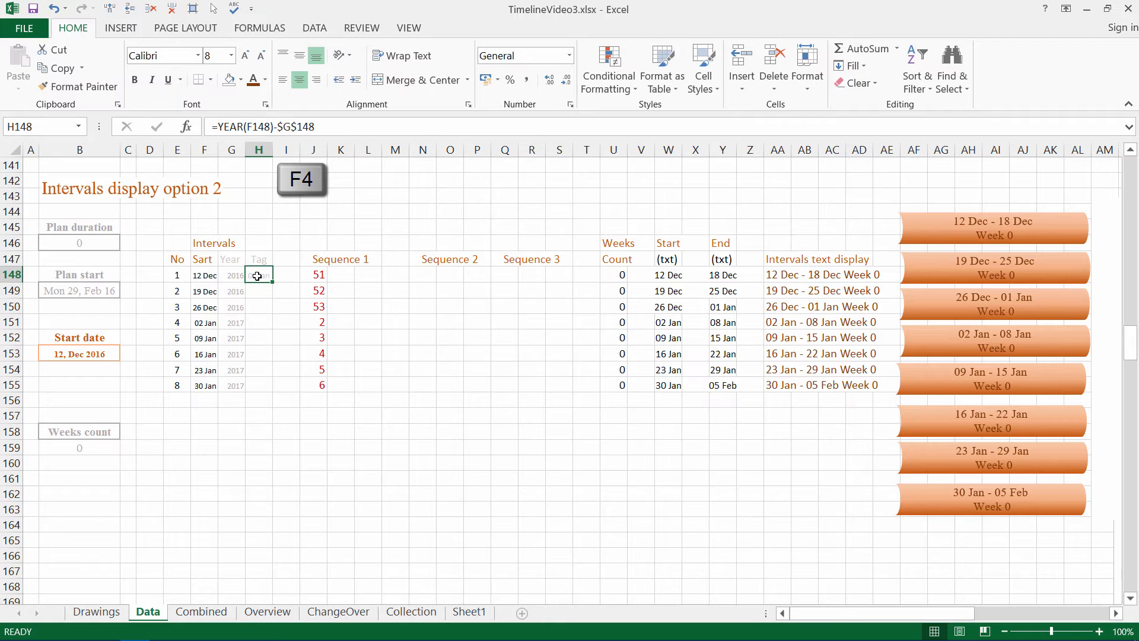
{"action": "left_click_drag", "start_coordinate": [232, 275], "coordinate": [257, 386]}
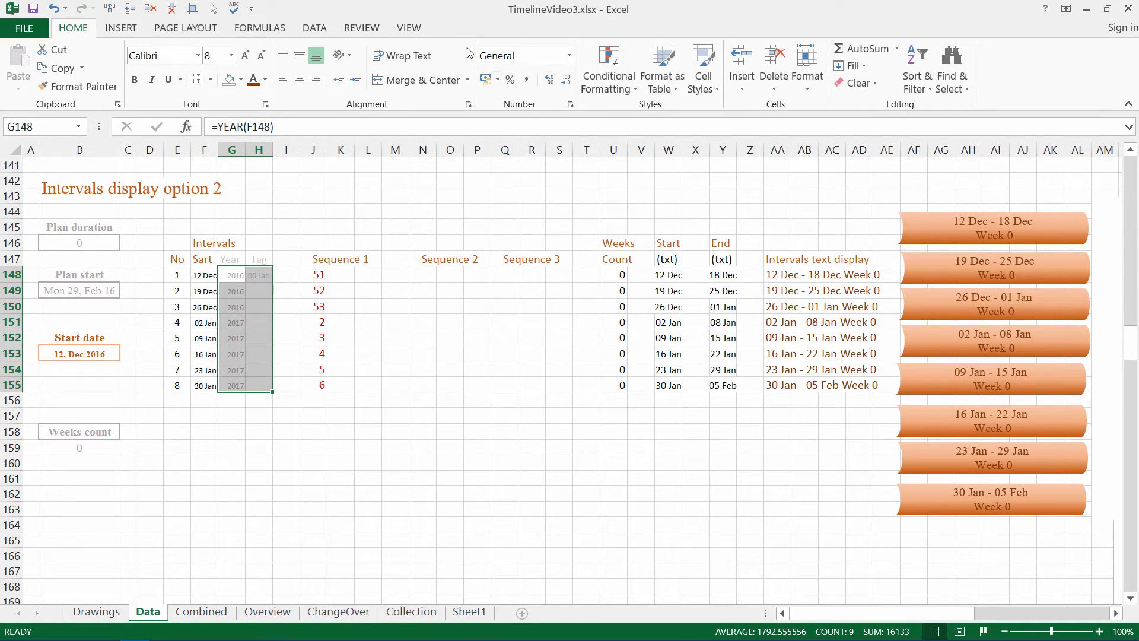
{"action": "left_click", "coordinate": [567, 57]}
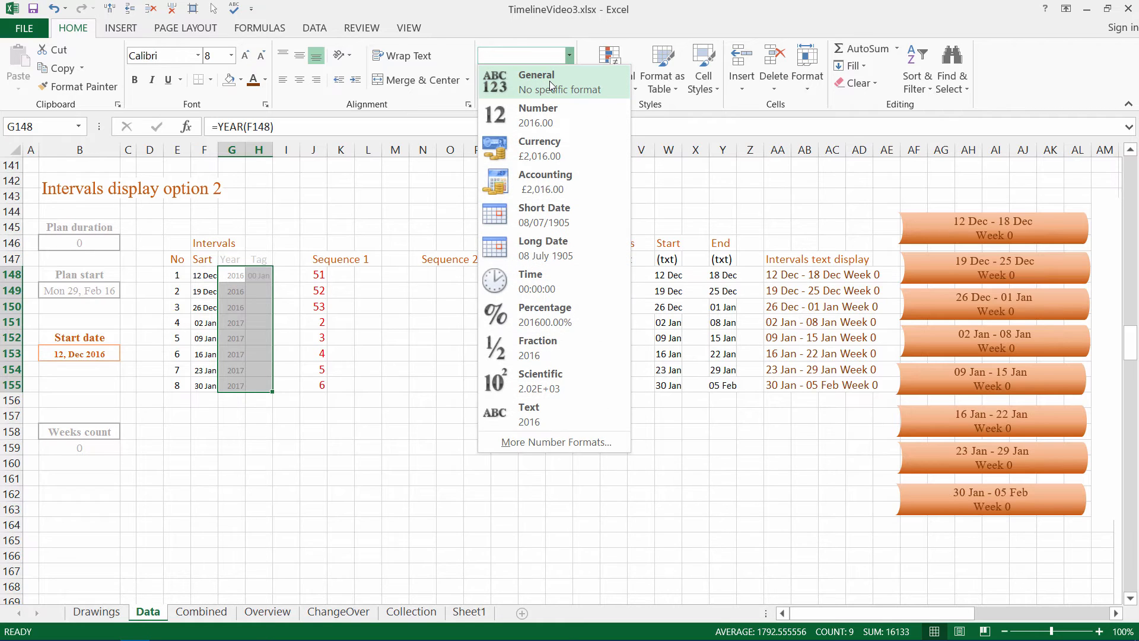
{"action": "left_click", "coordinate": [551, 84]}
- Fill the Tag formula from H148 down to H155
{"action": "left_click", "coordinate": [270, 280]}
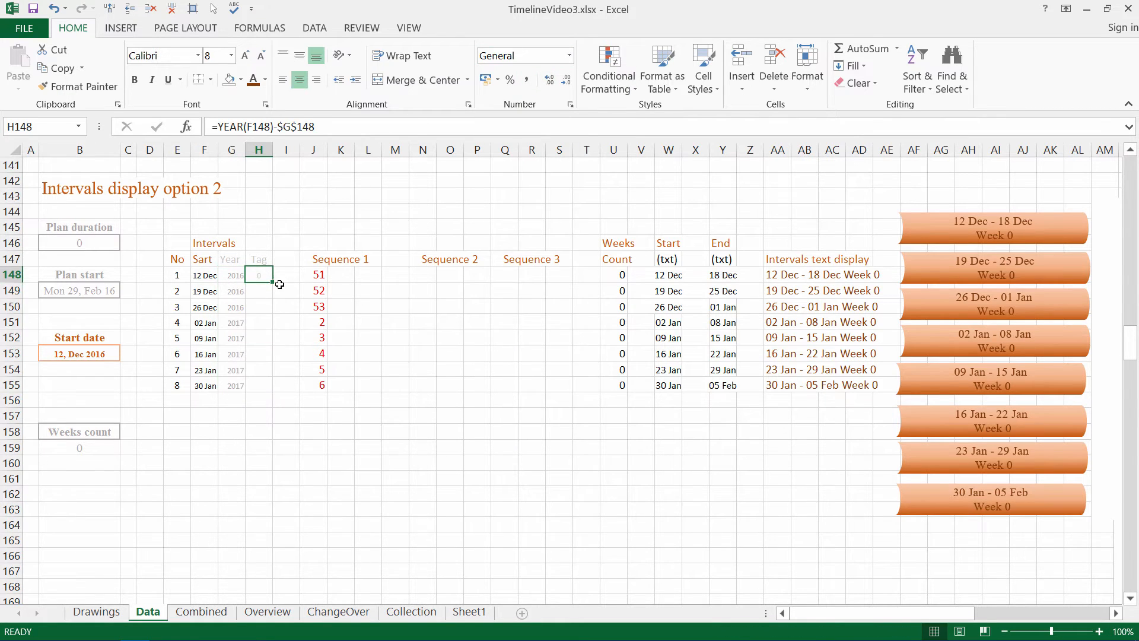
{"action": "left_click_drag", "start_coordinate": [272, 282], "coordinate": [263, 388]}
{"action": "left_click", "coordinate": [265, 306]}
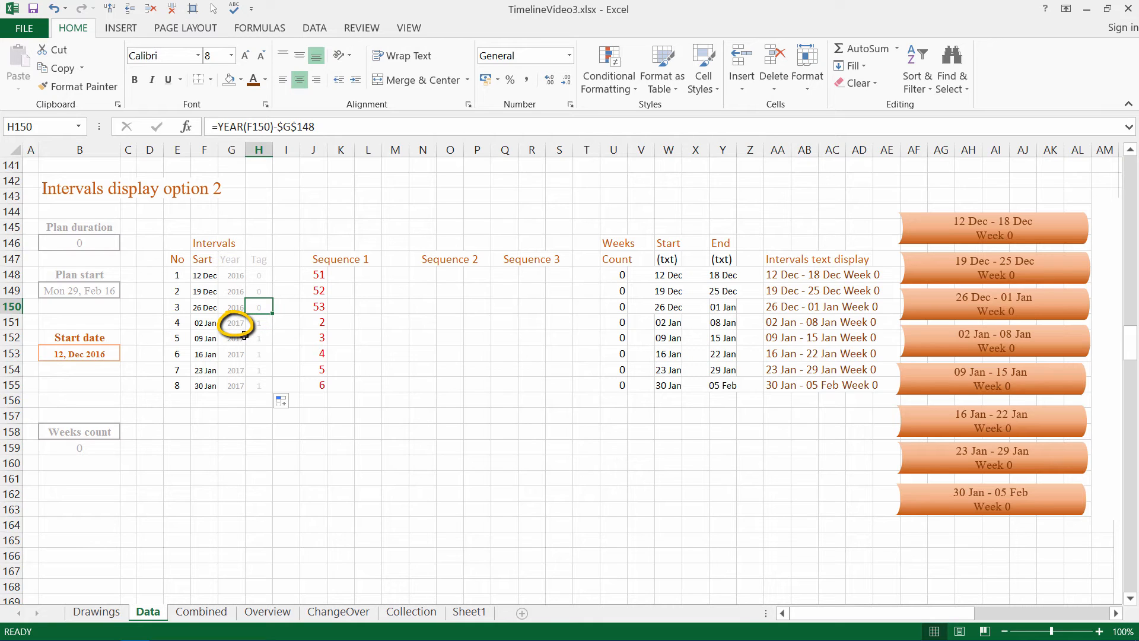
{"action": "left_click", "coordinate": [78, 353]}
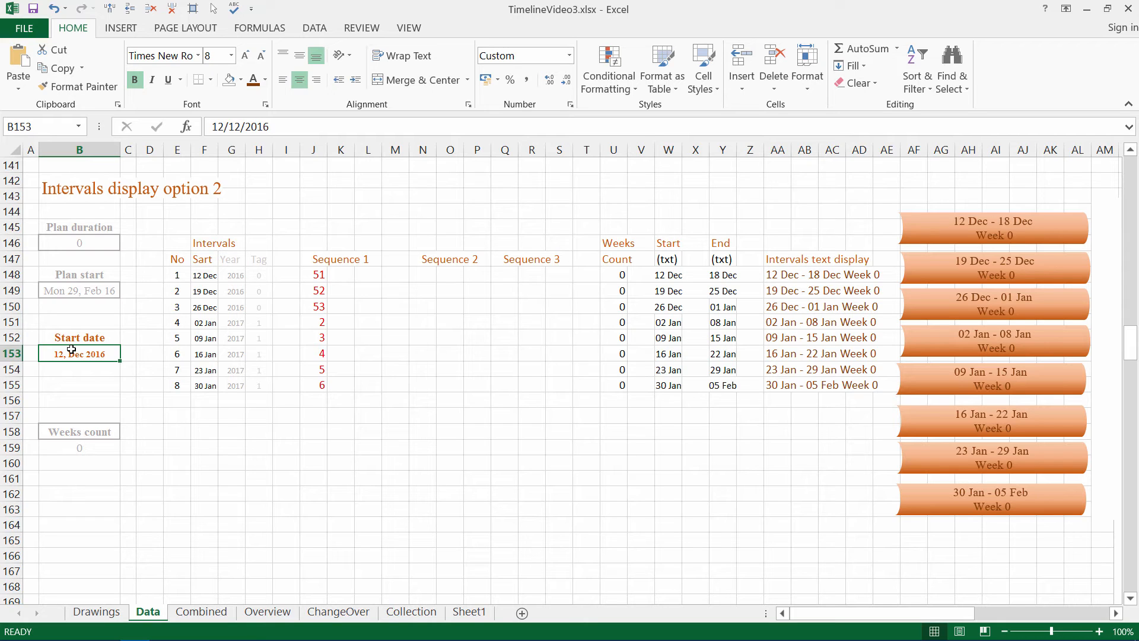
- Begin an IF formula in K148 that returns WEEKNUM(F148,2) when H148=0
{"action": "left_click", "coordinate": [341, 274]}
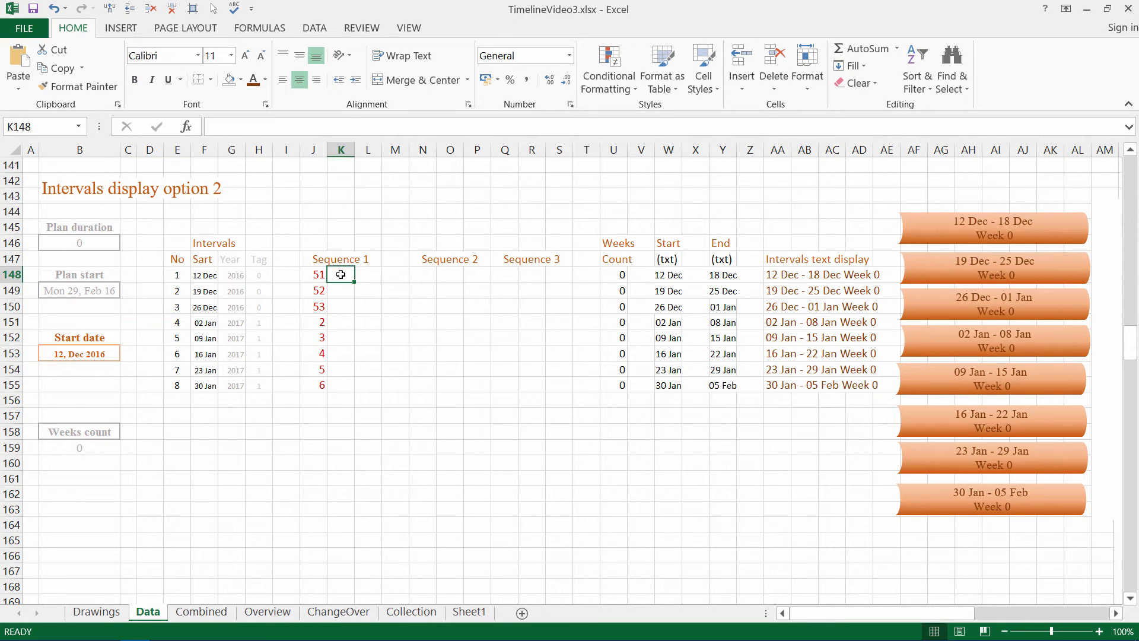
{"action": "left_click", "coordinate": [223, 126]}
{"action": "type", "text": "="}
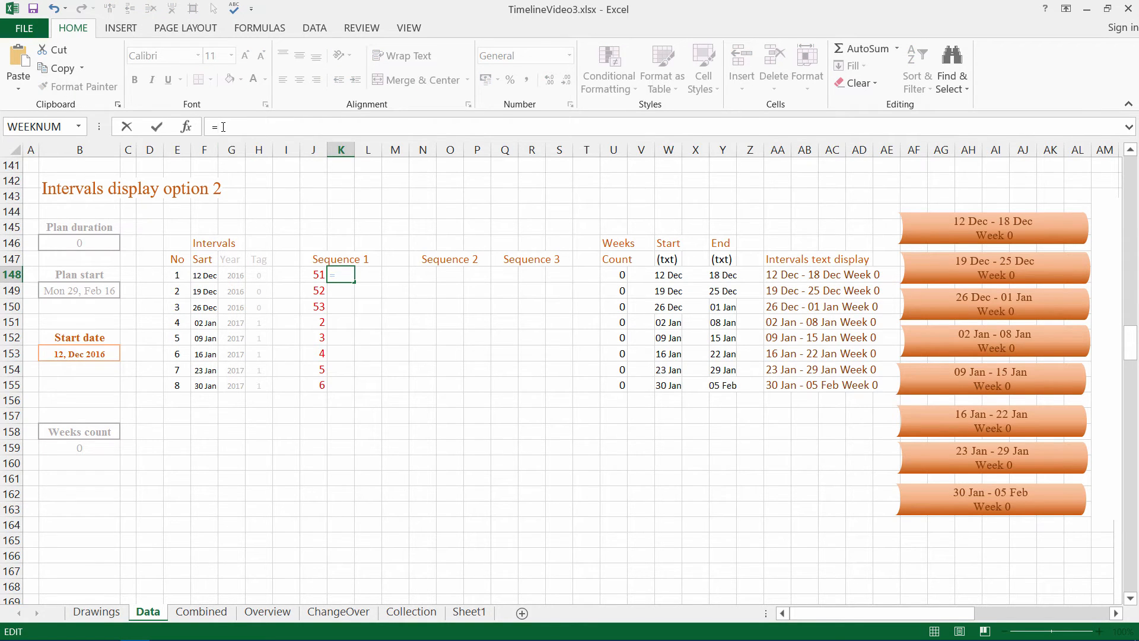
{"action": "type", "text": "If"}
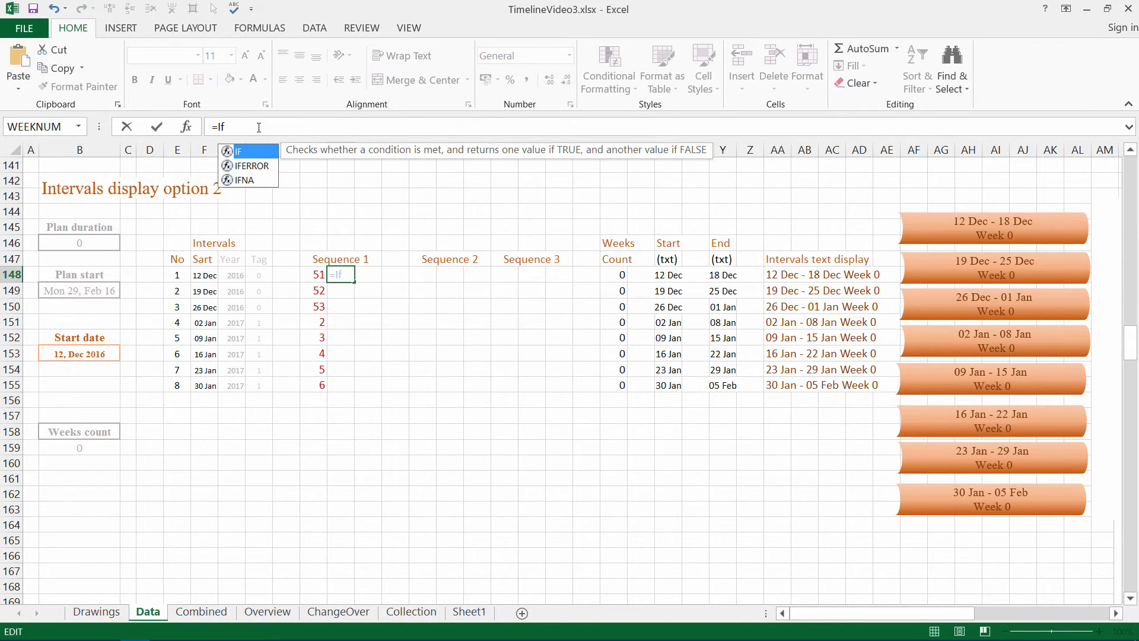
{"action": "double_click", "coordinate": [236, 155]}
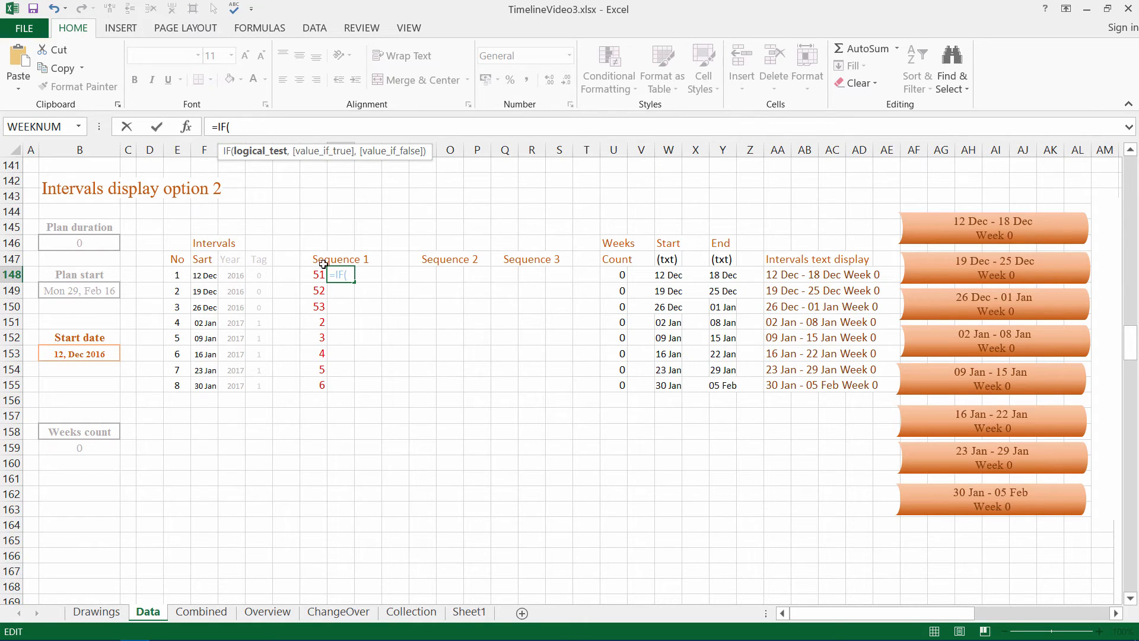
{"action": "left_click", "coordinate": [258, 274]}
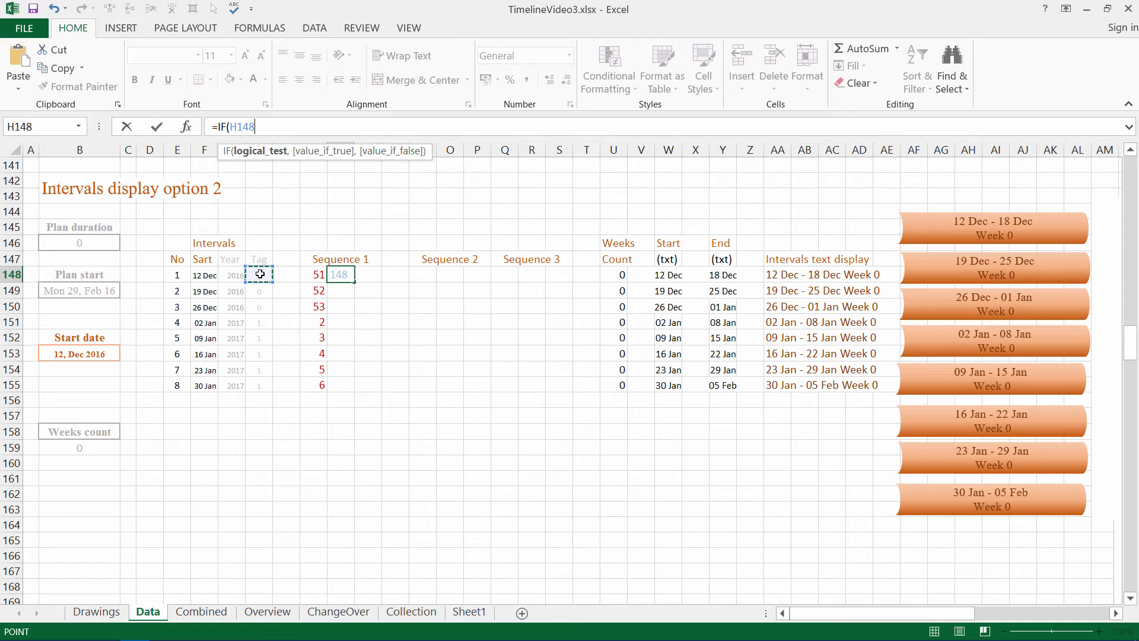
{"action": "type", "text": "=0,"}
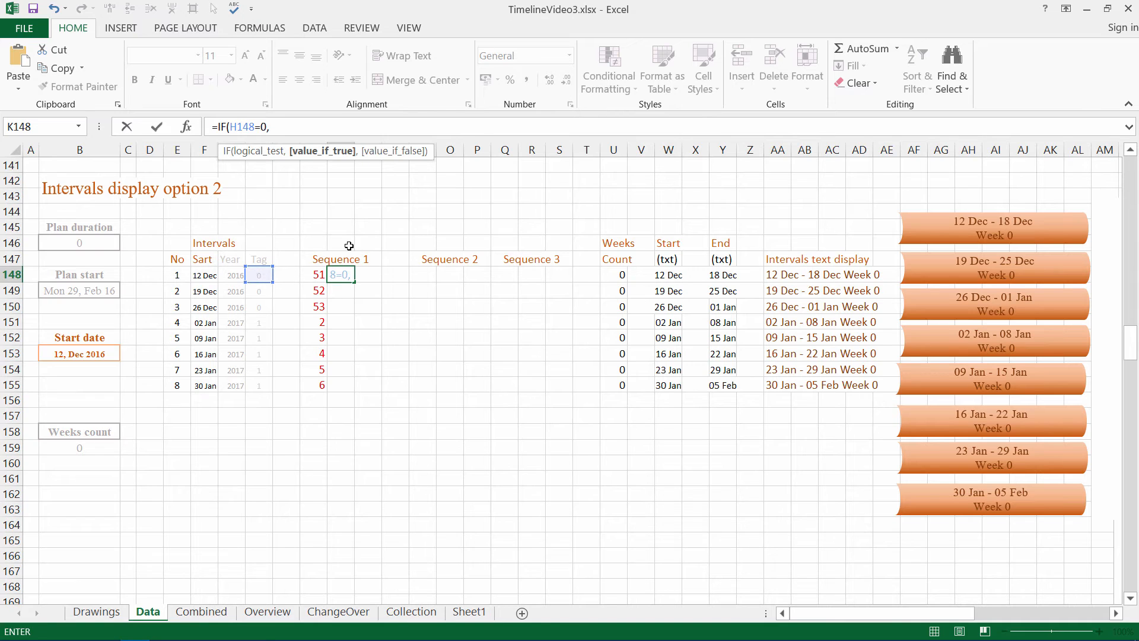
{"action": "type", "text": "Week"}
{"action": "double_click", "coordinate": [307, 175]}
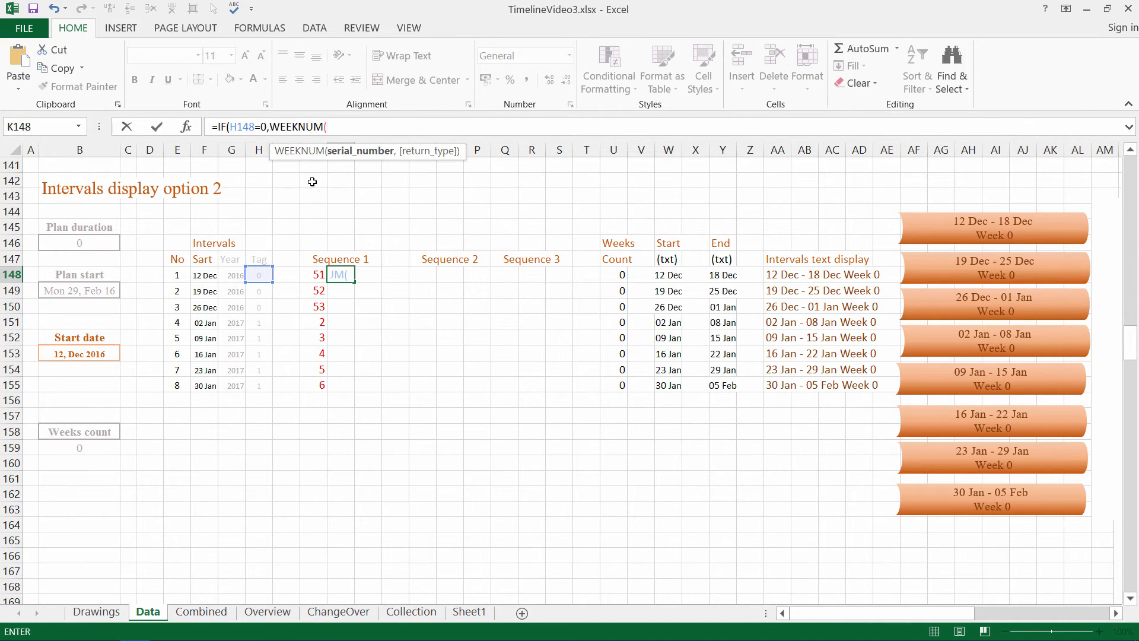
{"action": "left_click", "coordinate": [203, 275]}
{"action": "type", "text": ",2),"}
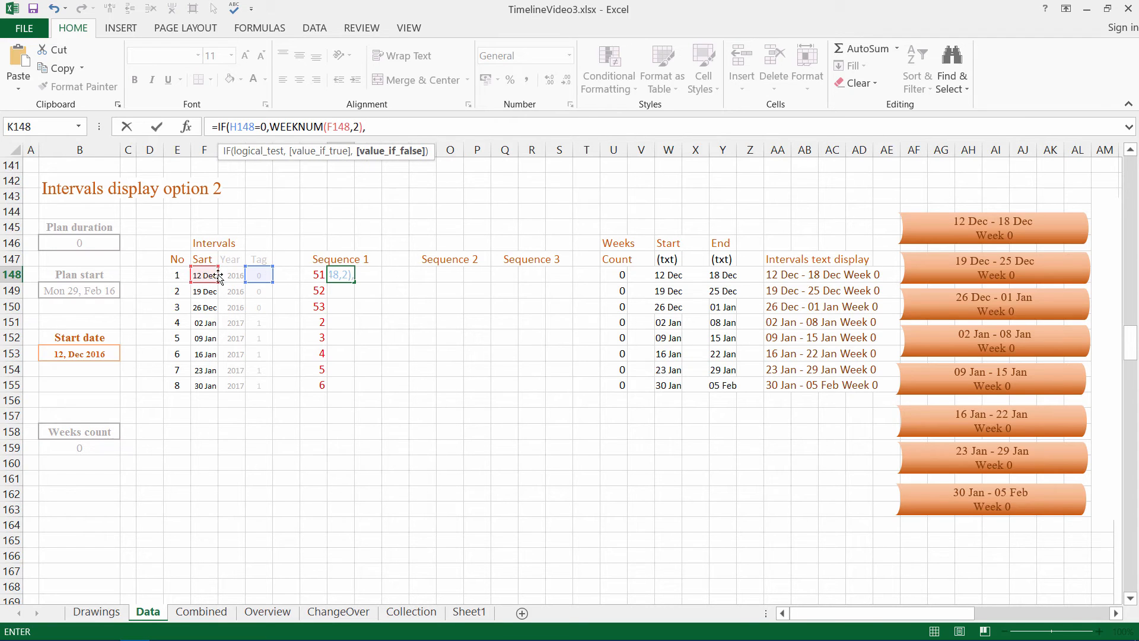
- Complete the K148 formula with WEEKNUM(F148,2)+52 as the value if false, and fill it down to K155
{"action": "left_click", "coordinate": [203, 276]}
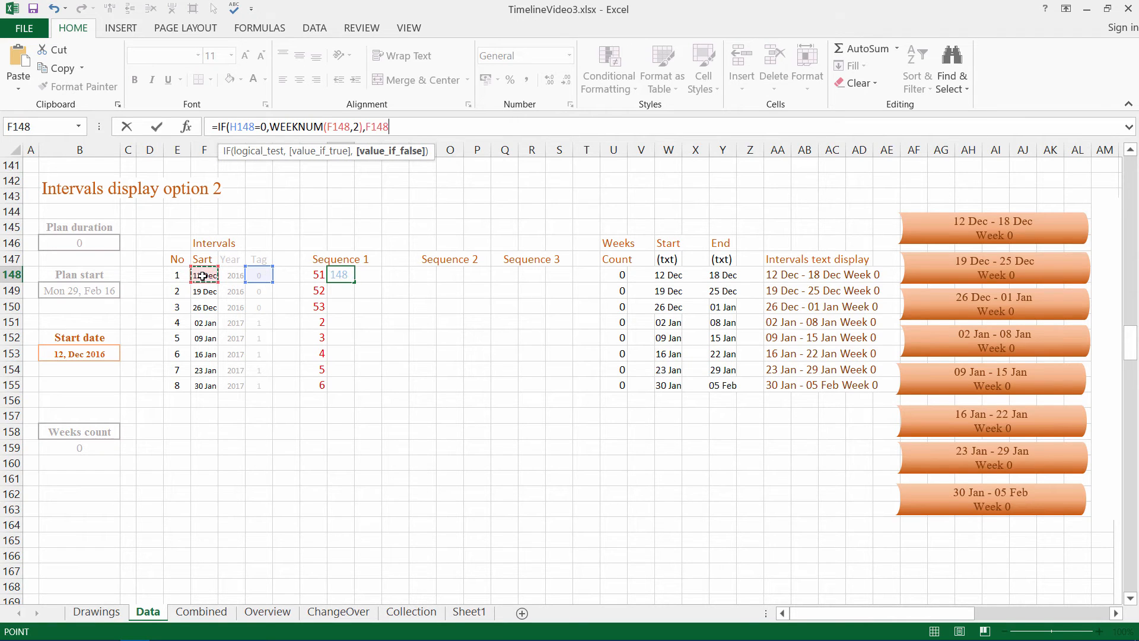
{"action": "double_click", "coordinate": [374, 126]}
{"action": "type", "text": "Week"}
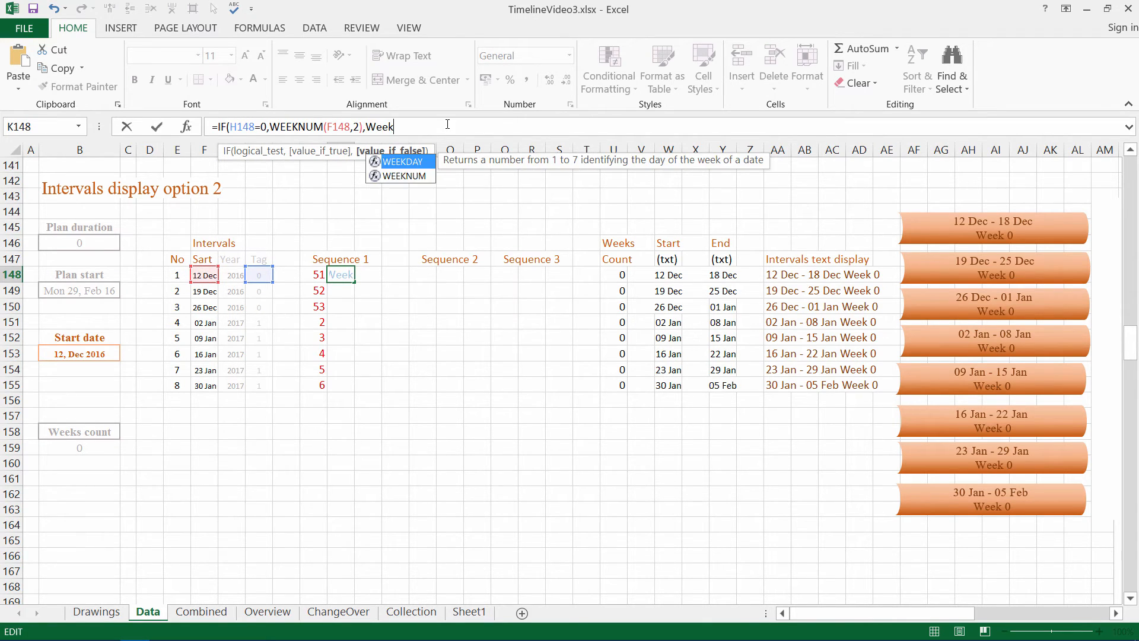
{"action": "double_click", "coordinate": [404, 176]}
{"action": "left_click", "coordinate": [203, 275]}
{"action": "type", "text": ","}
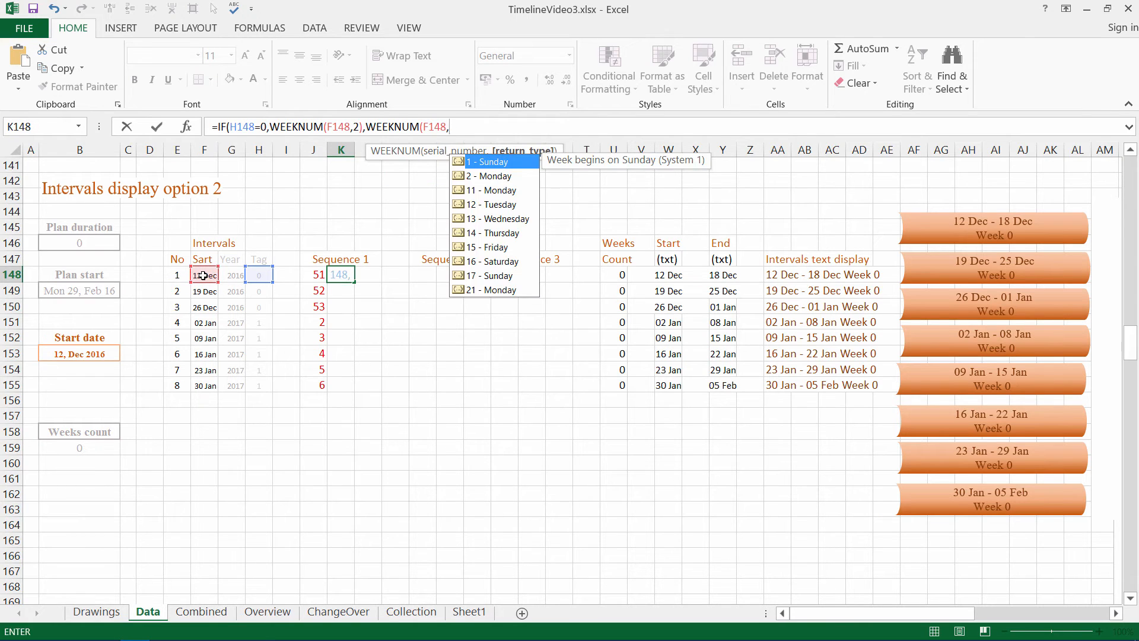
{"action": "type", "text": "2)+52"}
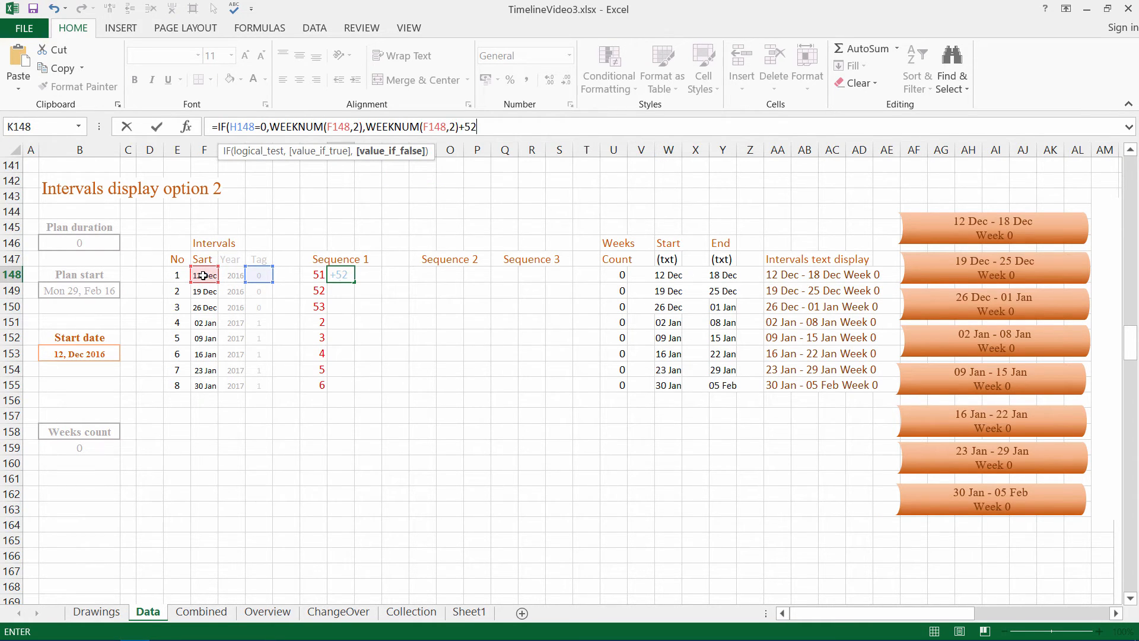
{"action": "key", "text": "Return"}
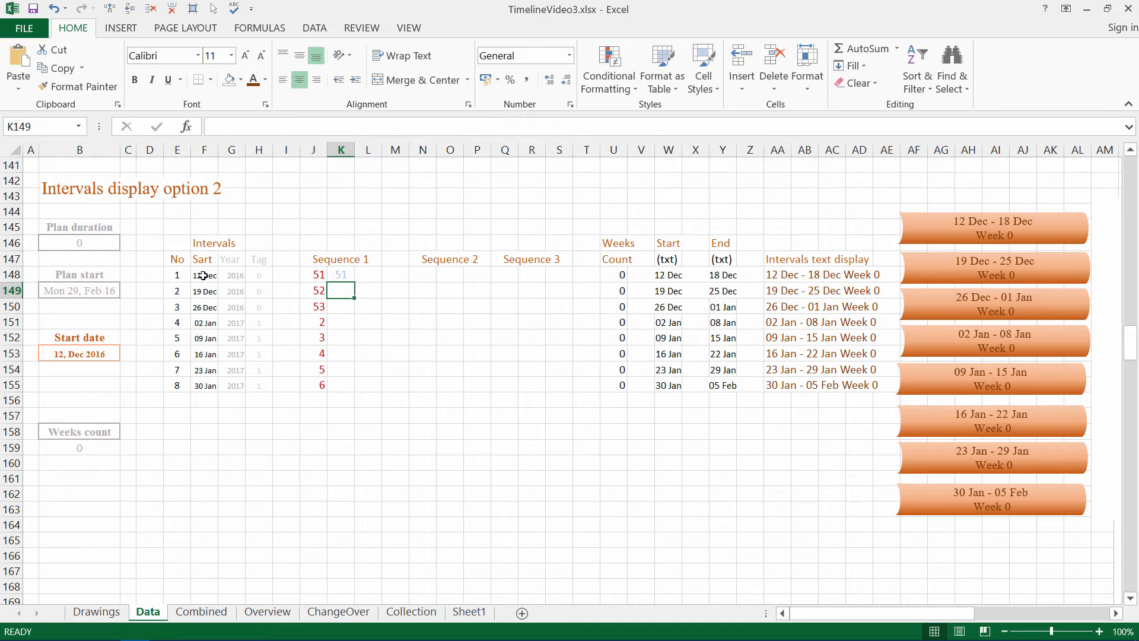
- Set the Start date in B153 to 12/12/17
{"action": "left_click", "coordinate": [83, 354]}
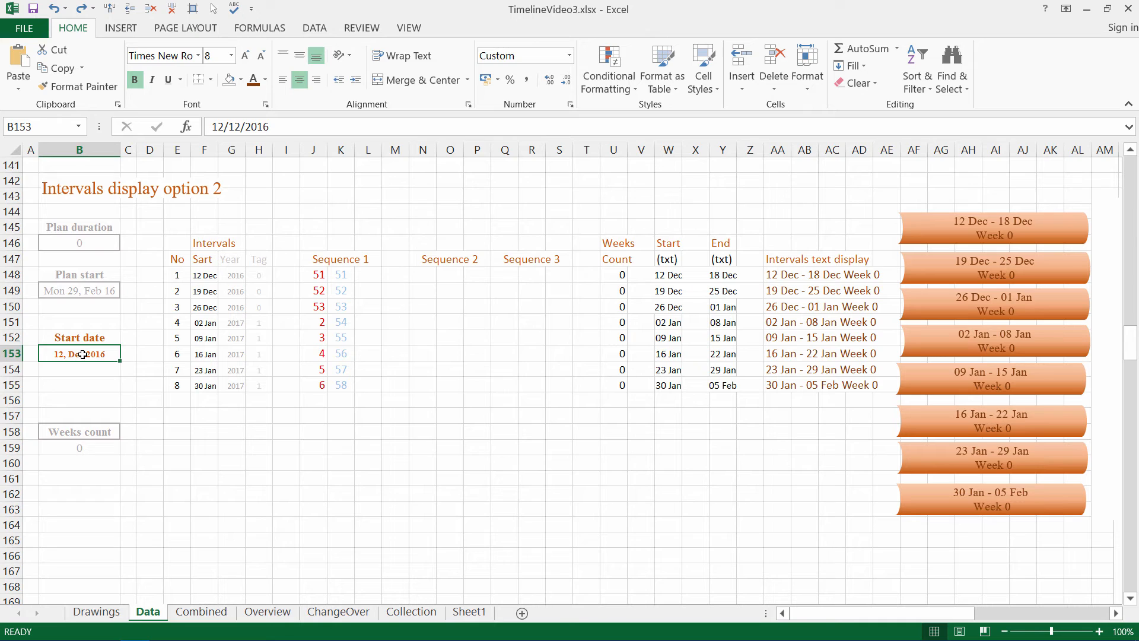
{"action": "type", "text": "12"}
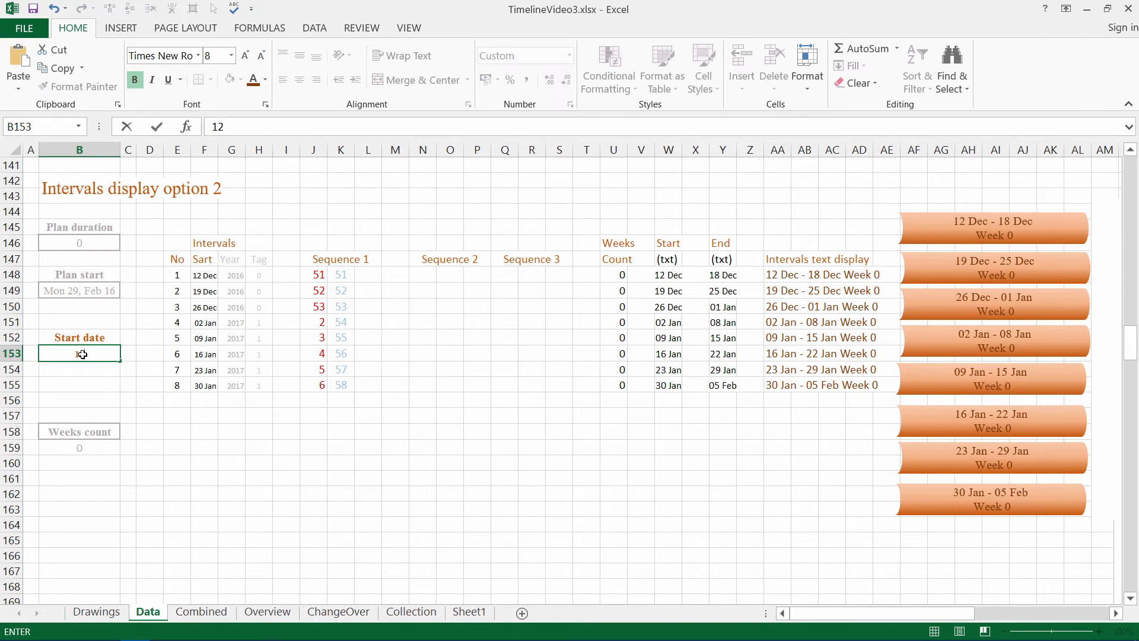
{"action": "type", "text": "/12/17"}
{"action": "key", "text": "Return"}
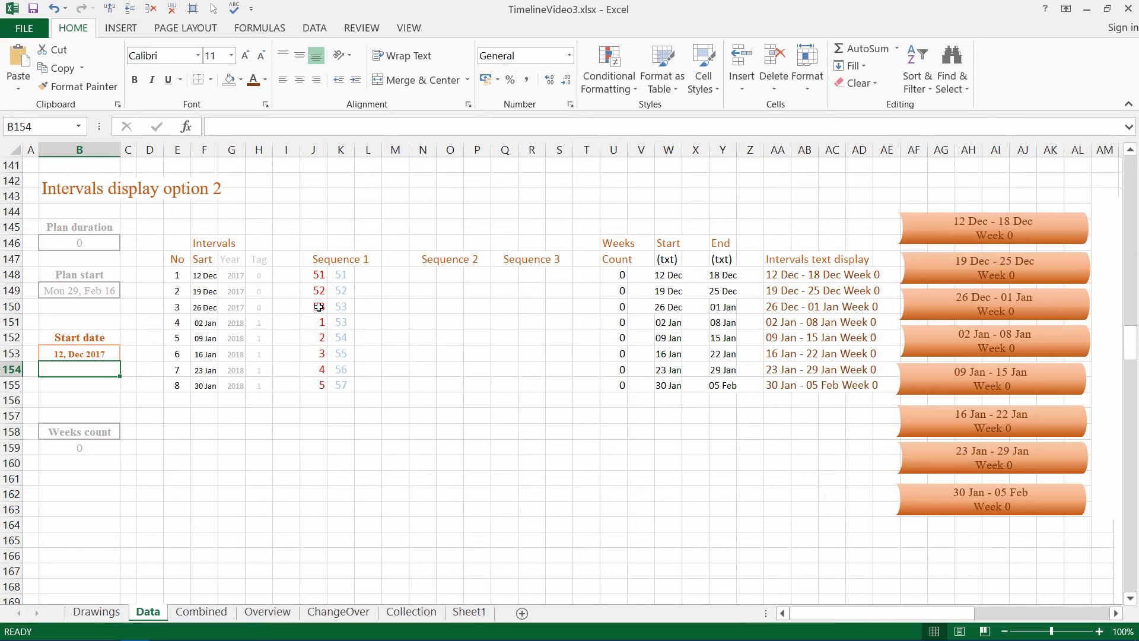
- Paste the labels "1st wk of Y2=1?" and "Weeks to add" into I157:I158, below the sequence columns
{"action": "left_click", "coordinate": [64, 354]}
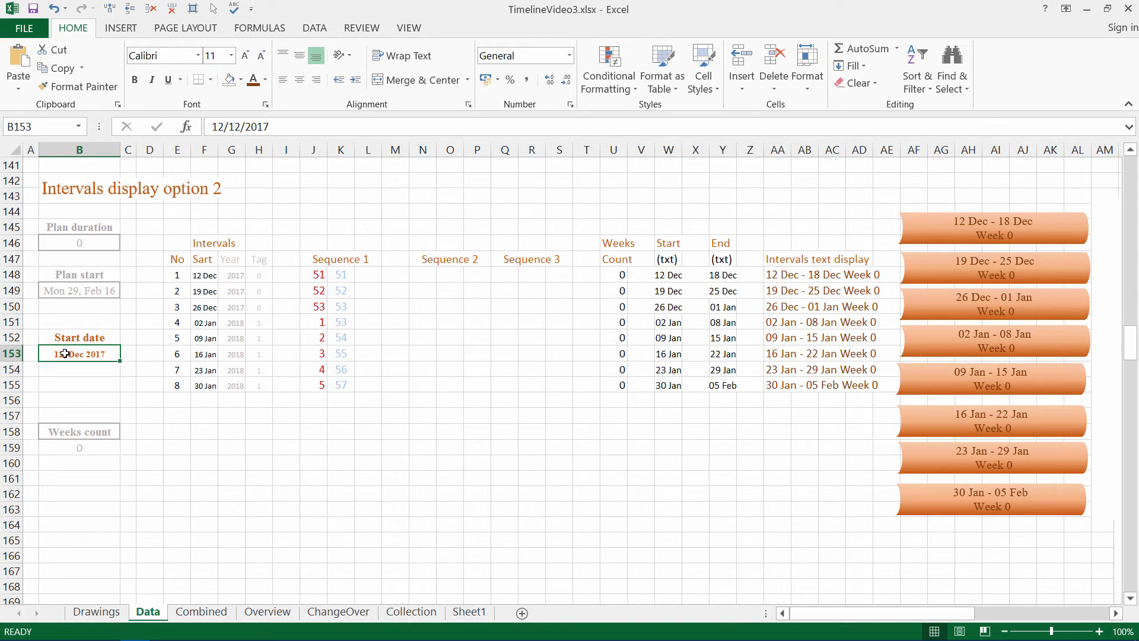
{"action": "key", "text": "ctrl+c"}
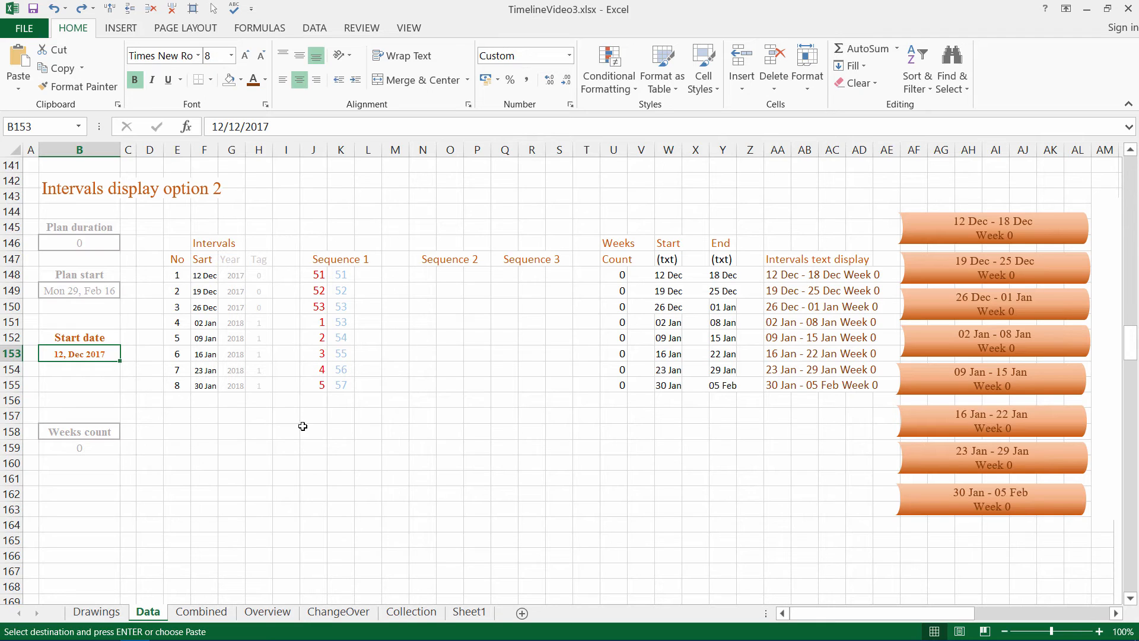
{"action": "left_click", "coordinate": [279, 414]}
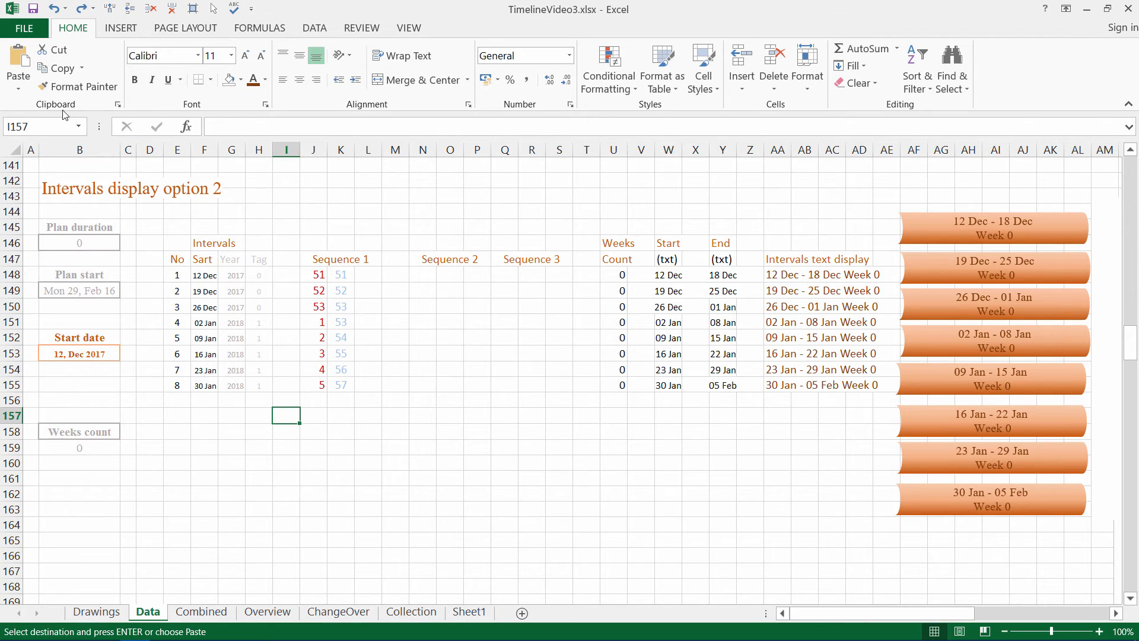
{"action": "left_click", "coordinate": [18, 59]}
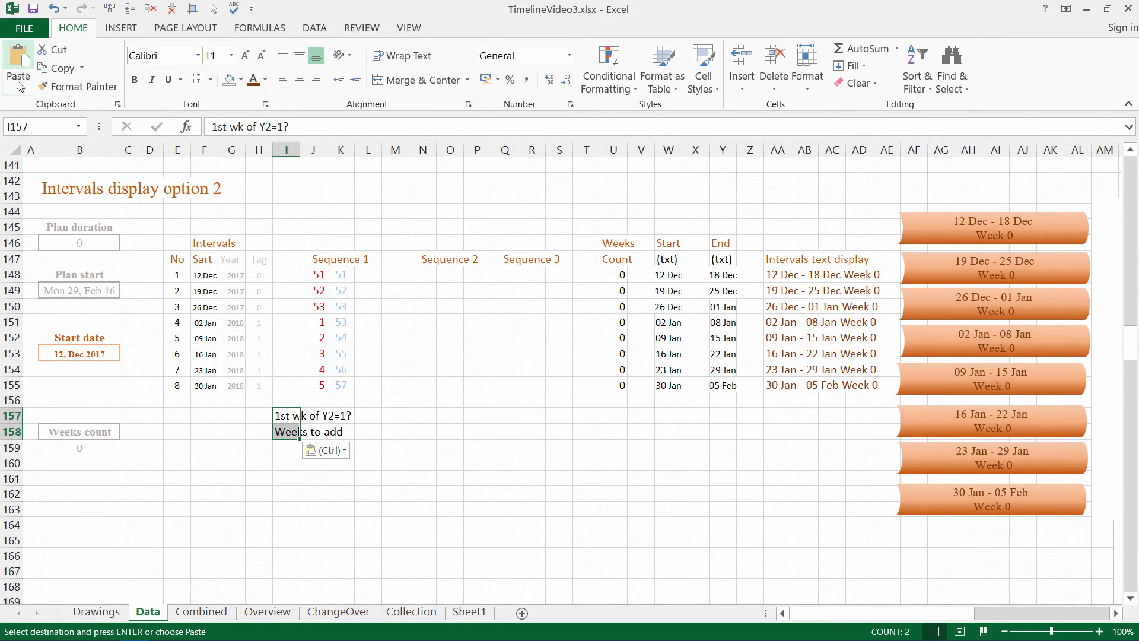
{"action": "left_click", "coordinate": [68, 352]}
{"action": "left_click", "coordinate": [368, 415]}
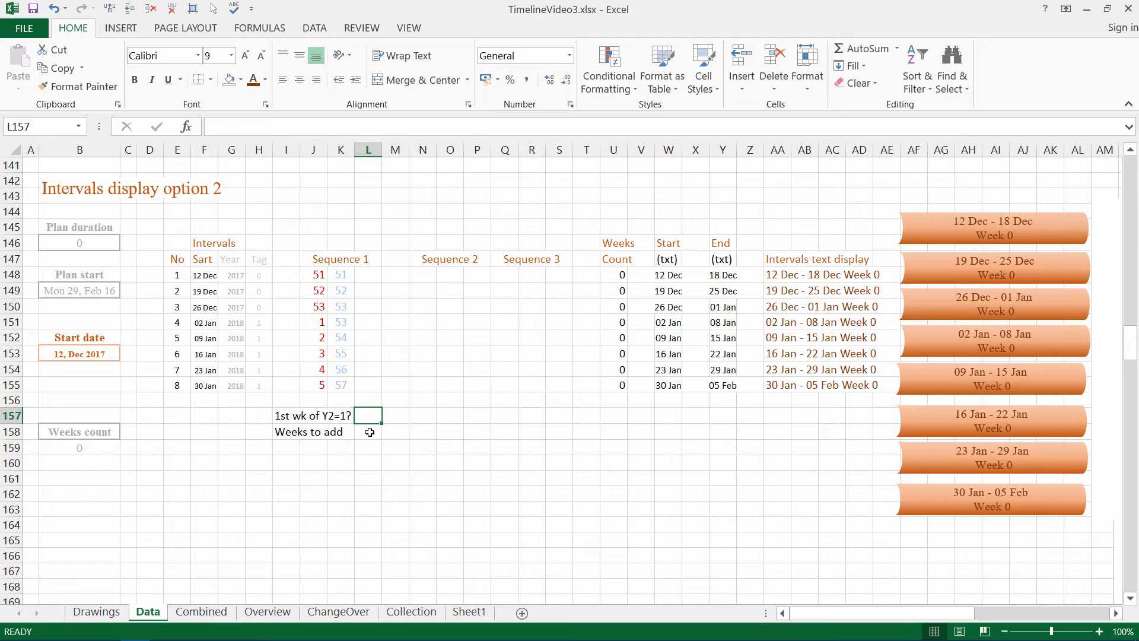
{"action": "left_click", "coordinate": [369, 432]}
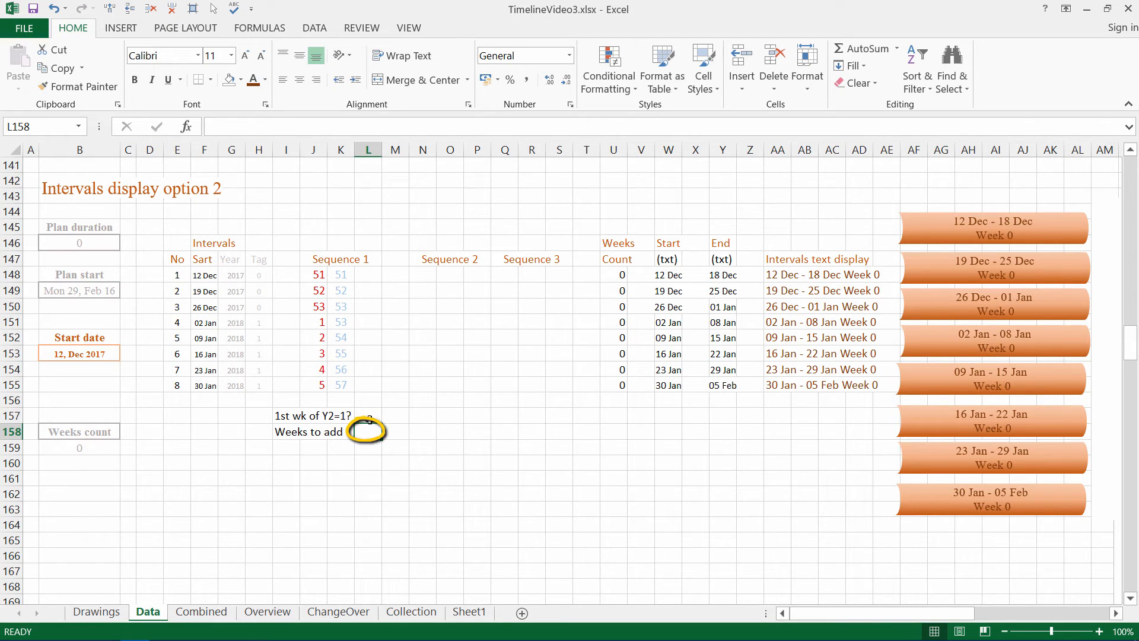
{"action": "left_click", "coordinate": [64, 356]}
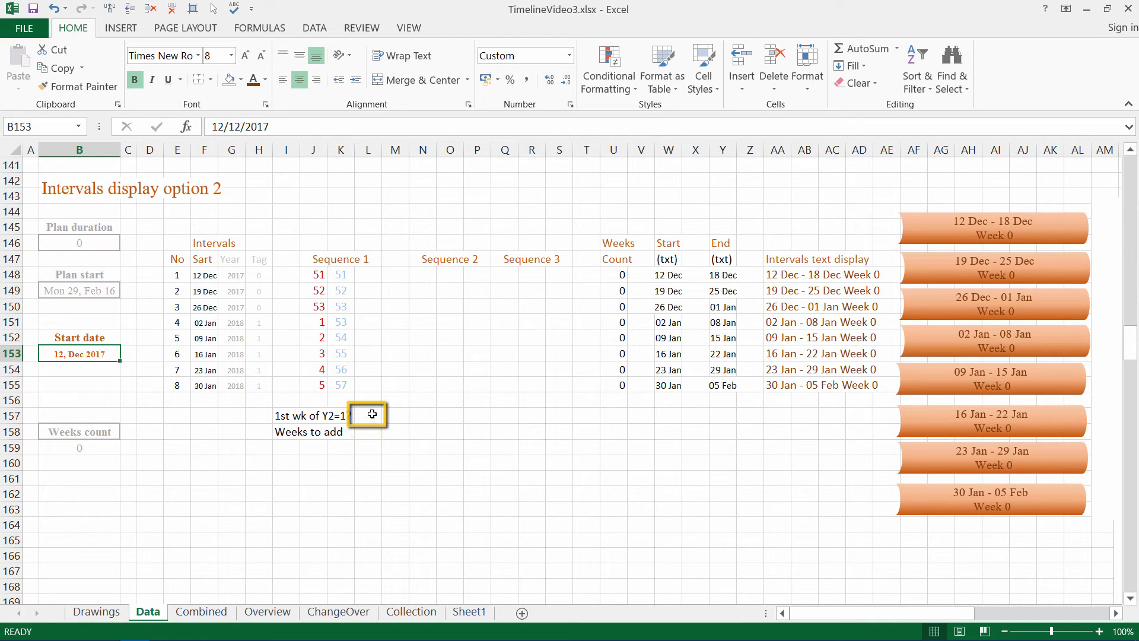
- Begin the formula beside "1st wk of Y2=1?" in L157 with =MATCH(1,J148:J155,0), looking for an exact match
{"action": "left_click", "coordinate": [373, 415]}
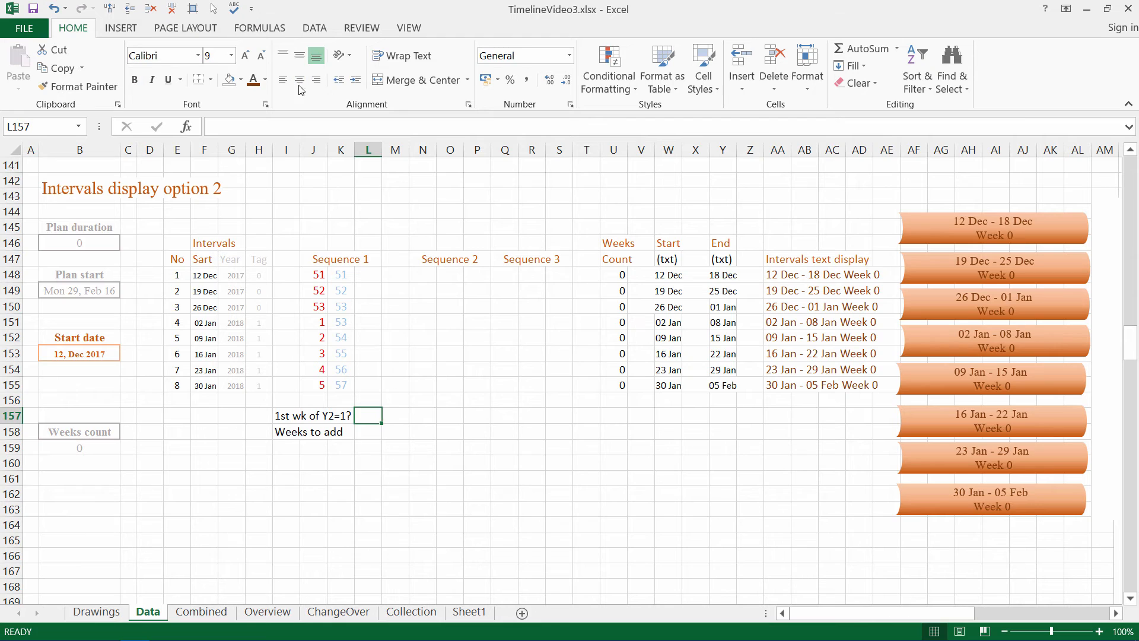
{"action": "left_click", "coordinate": [230, 128]}
{"action": "type", "text": "="}
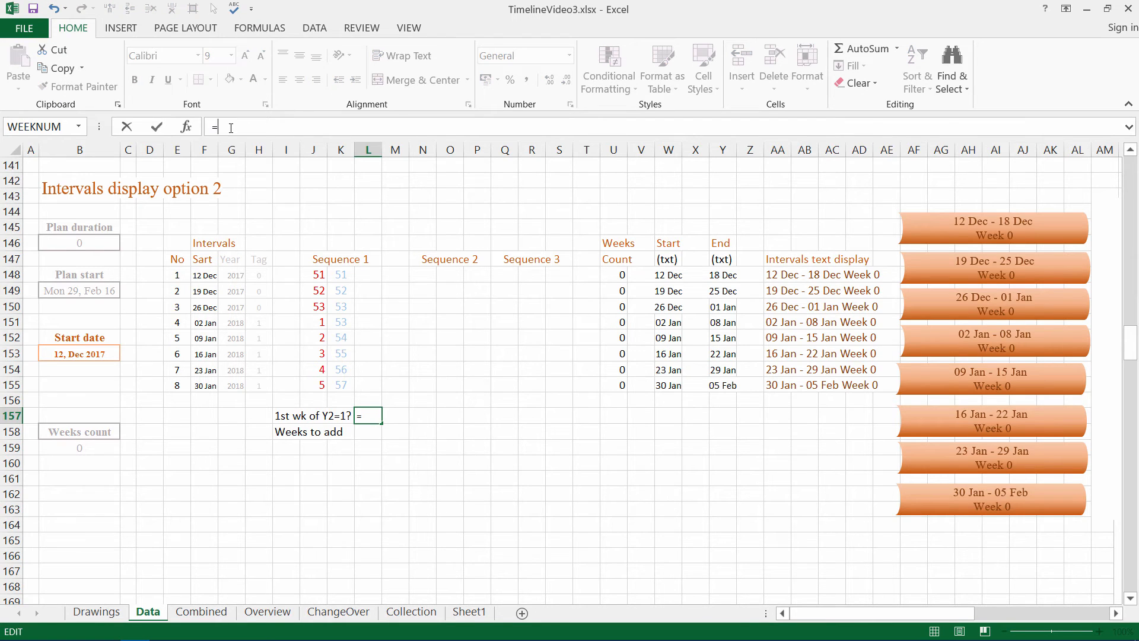
{"action": "type", "text": "Match"}
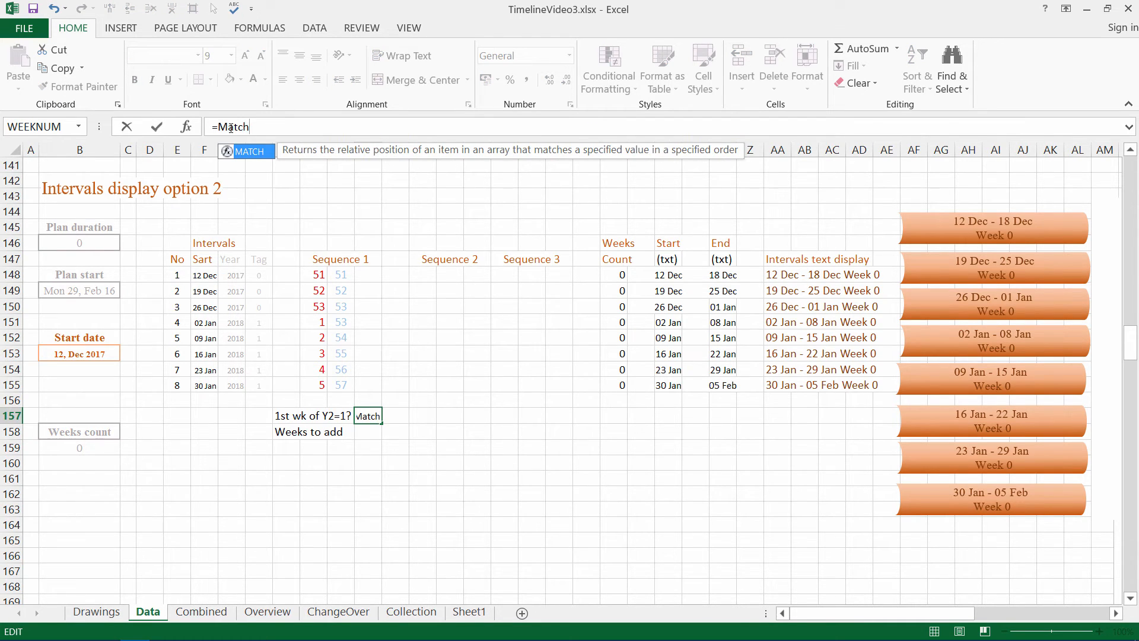
{"action": "double_click", "coordinate": [252, 151]}
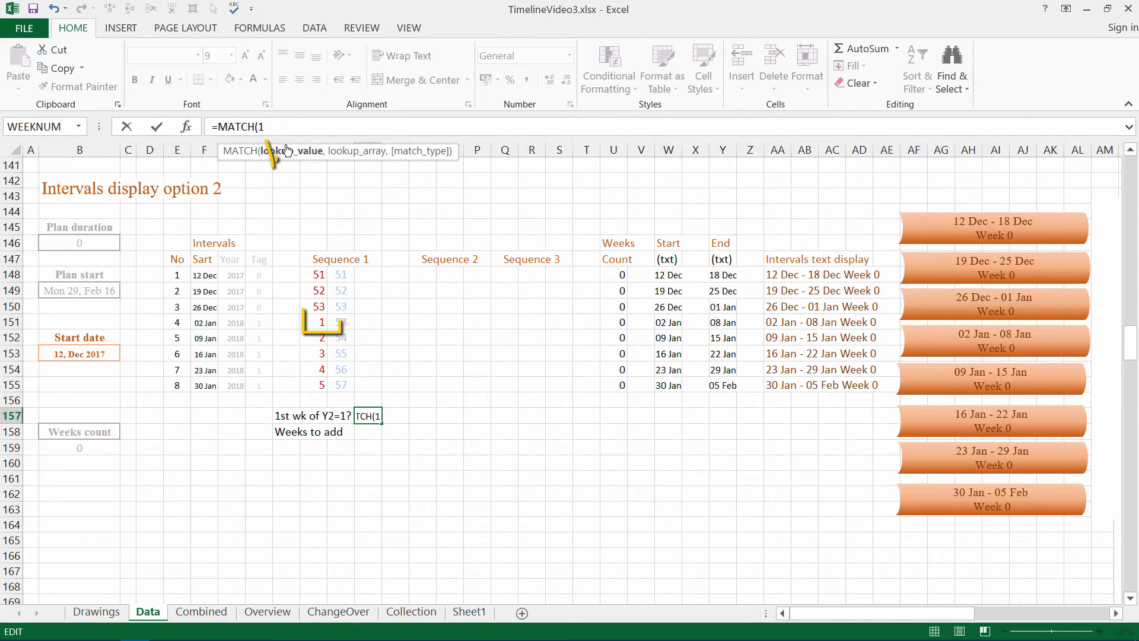
{"action": "type", "text": "1,"}
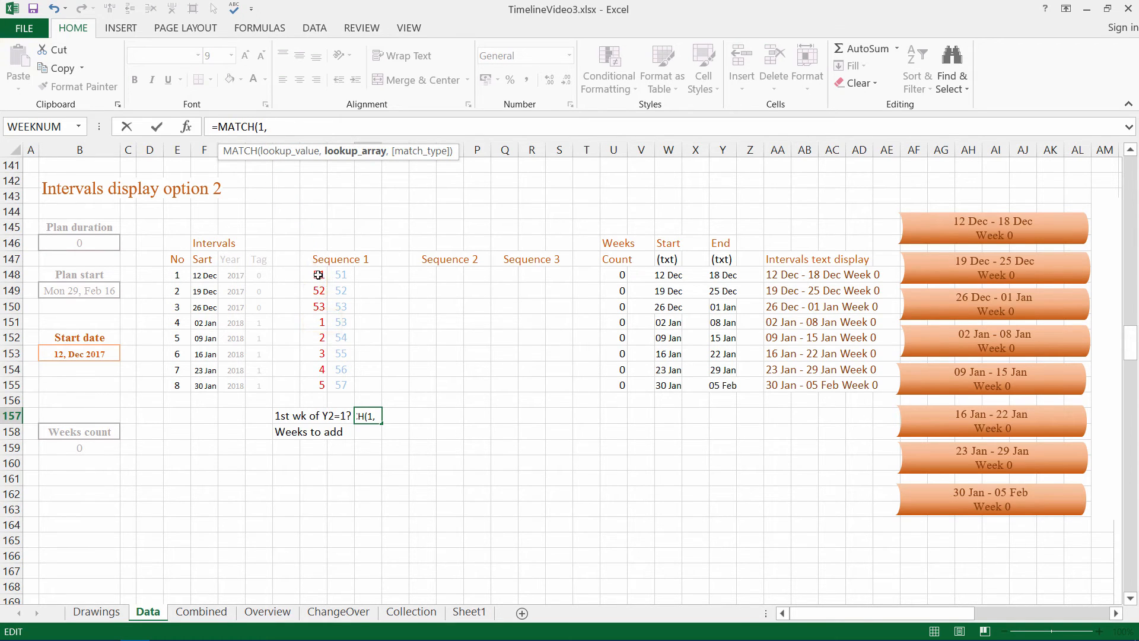
{"action": "left_click_drag", "start_coordinate": [319, 274], "coordinate": [316, 382]}
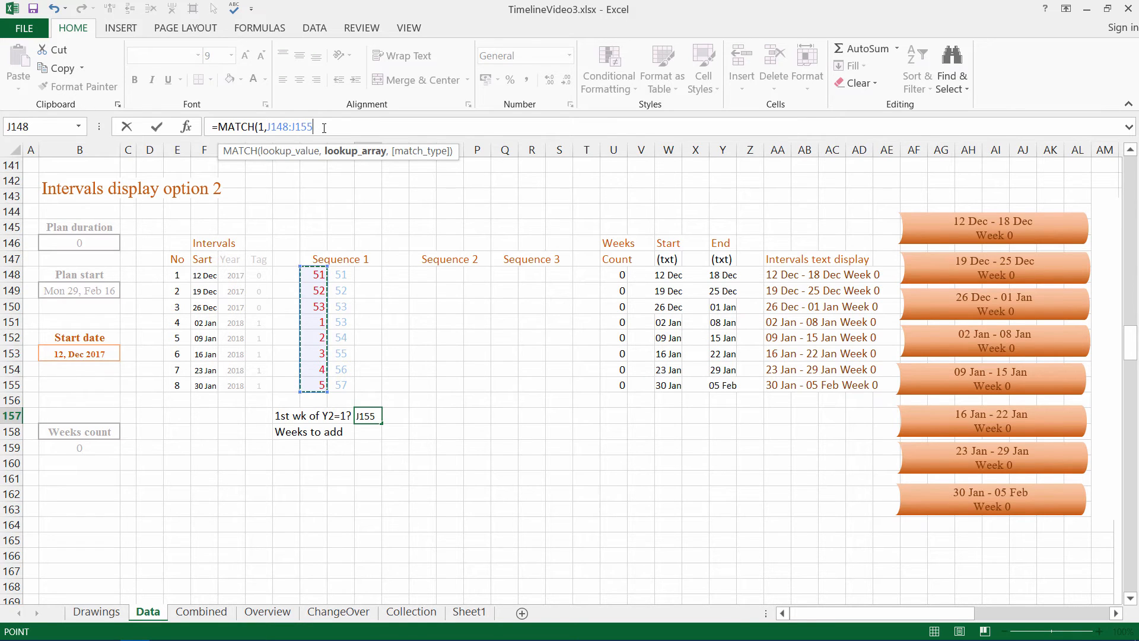
{"action": "type", "text": ","}
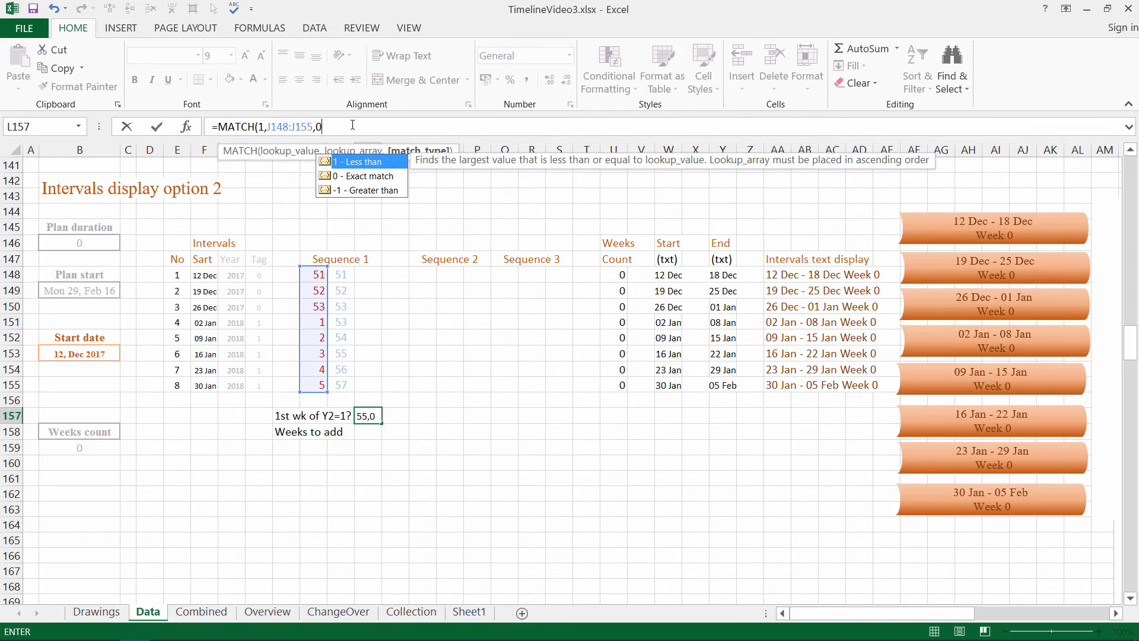
{"action": "type", "text": "0)"}
- Wrap the MATCH in L157 in an IFERROR function that returns "False" as the value if error
{"action": "left_click", "coordinate": [219, 127]}
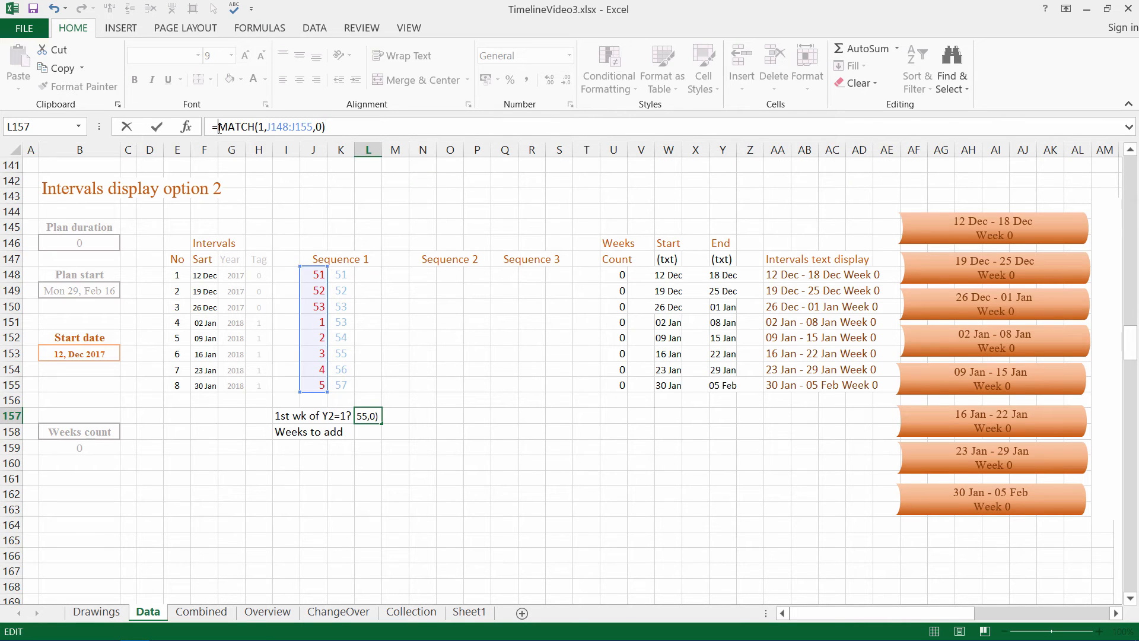
{"action": "type", "text": "if"}
{"action": "double_click", "coordinate": [251, 166]}
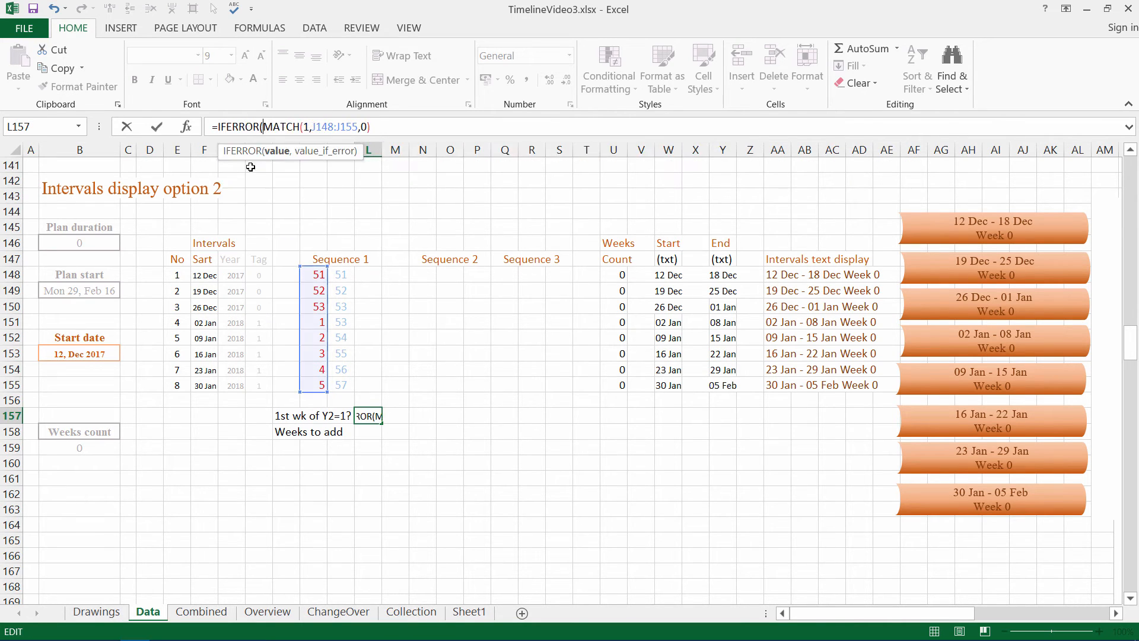
{"action": "left_click", "coordinate": [267, 151]}
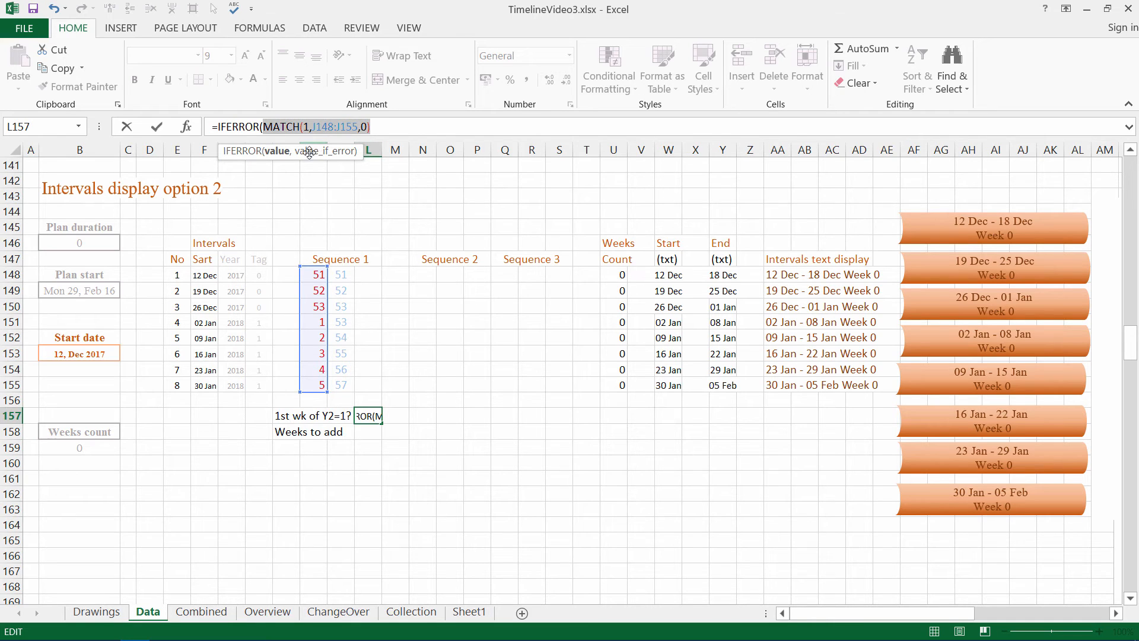
{"action": "key", "text": "Right"}
{"action": "type", "text": ","}
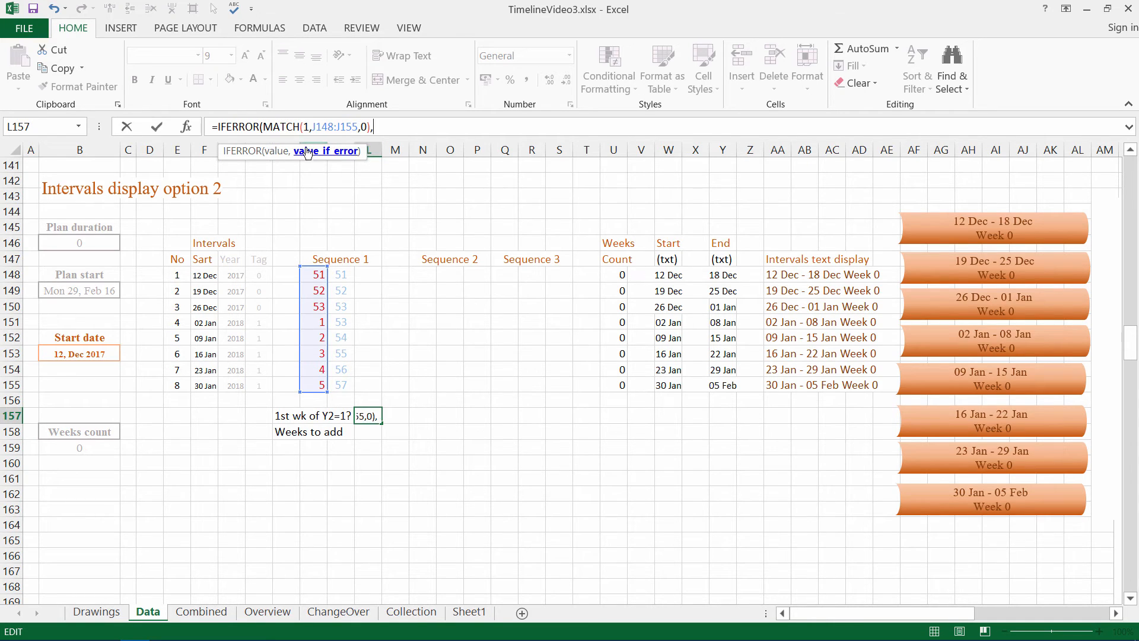
{"action": "type", "text": "\"\""}
{"action": "type", "text": "False"}
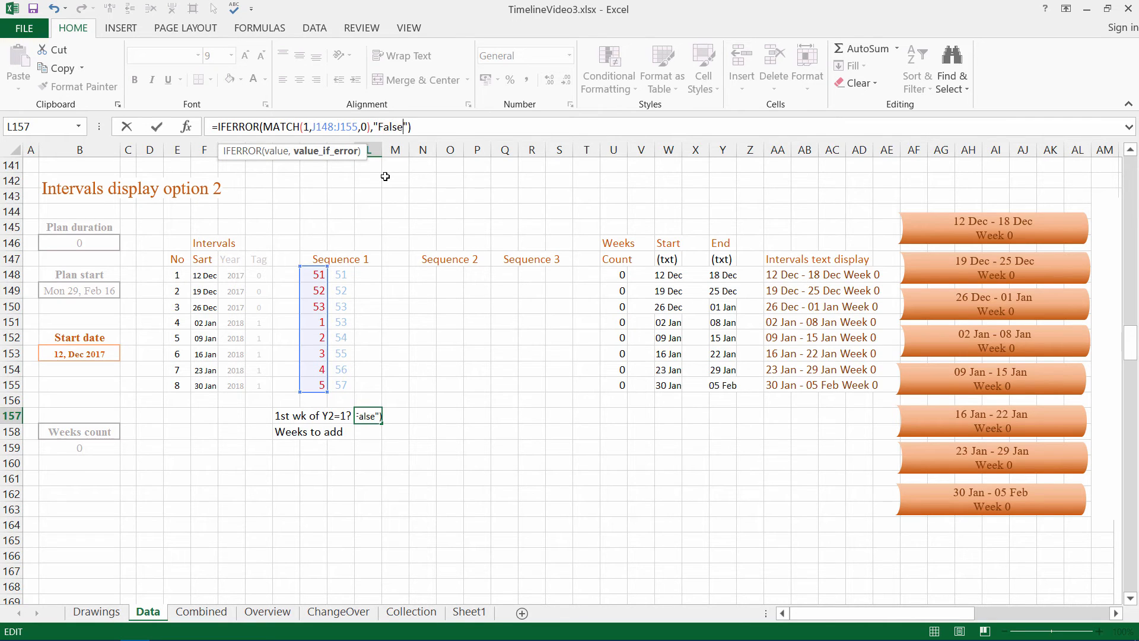
{"action": "key", "text": "Return"}
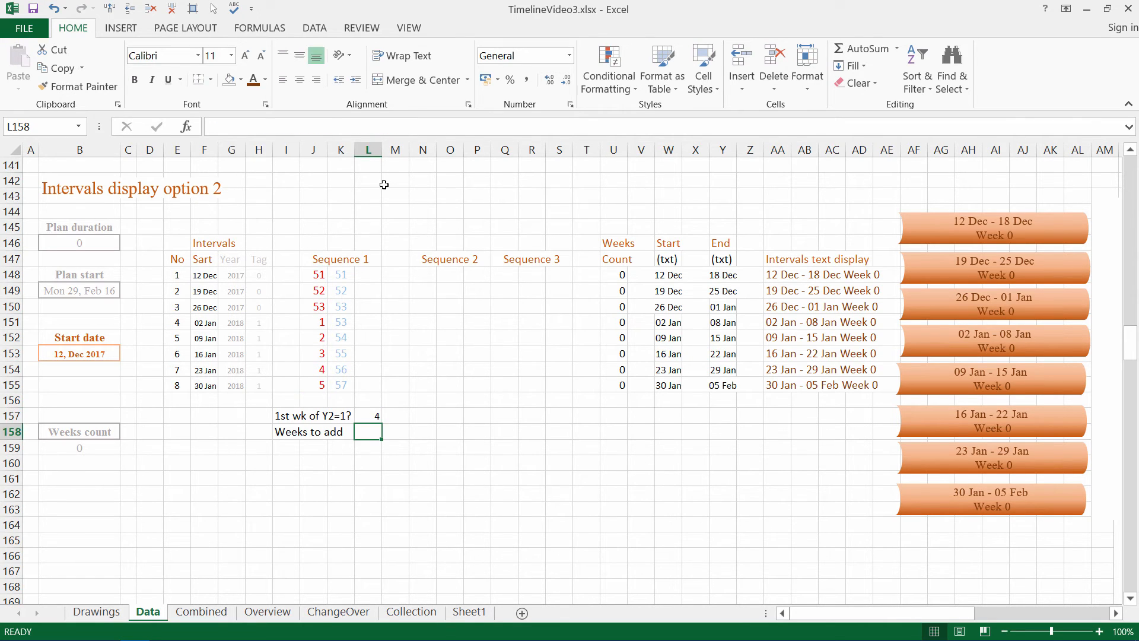
{"action": "left_click", "coordinate": [371, 416]}
{"action": "left_click", "coordinate": [82, 358]}
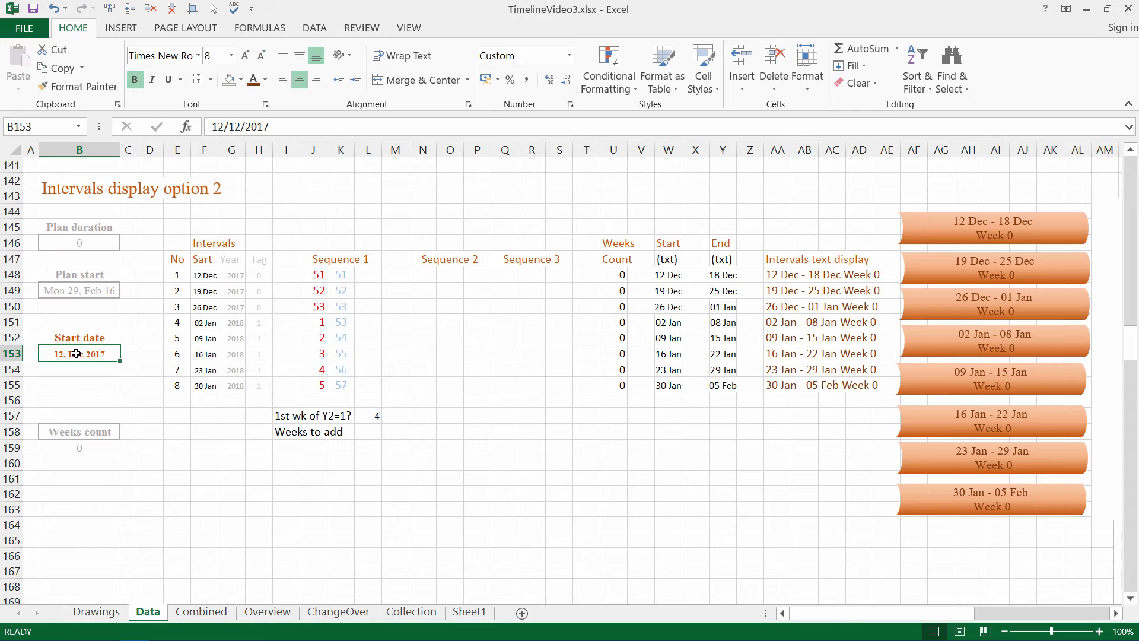
- Enter an IF formula beside "Weeks to add" in L158 that returns 52 when L157="False" and 53 otherwise
{"action": "left_click", "coordinate": [372, 432]}
{"action": "type", "text": "="}
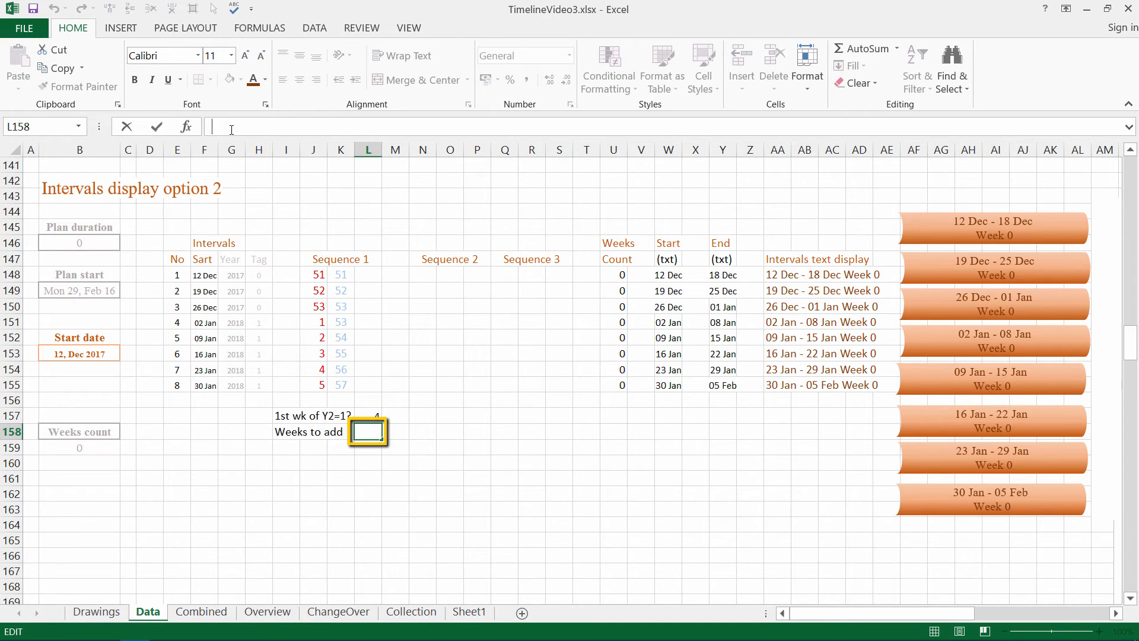
{"action": "type", "text": "I"}
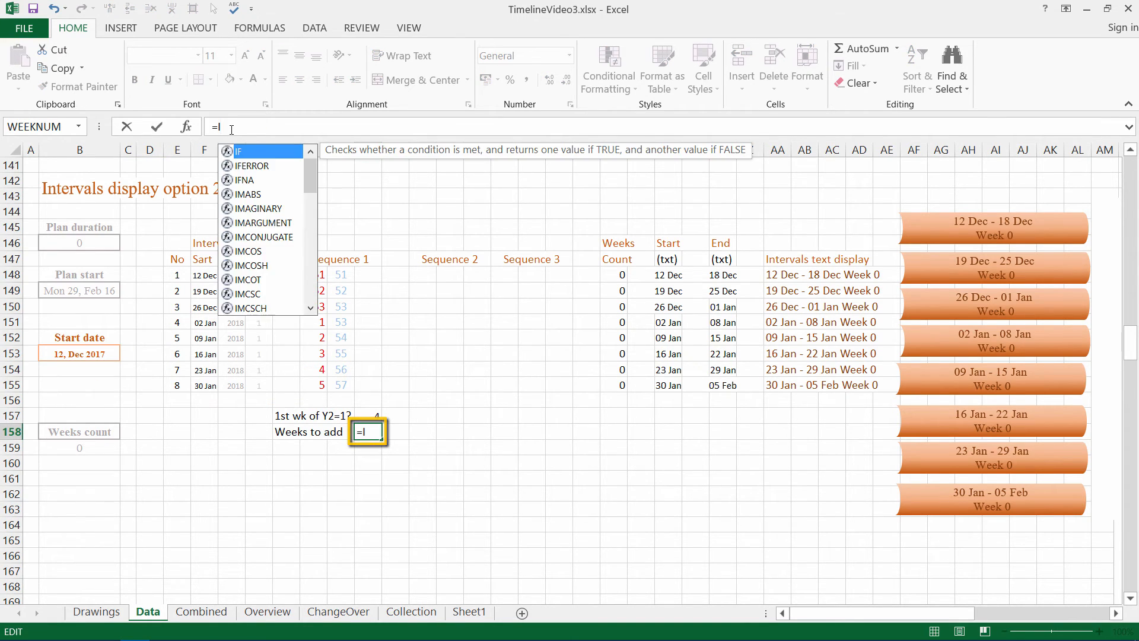
{"action": "double_click", "coordinate": [244, 153]}
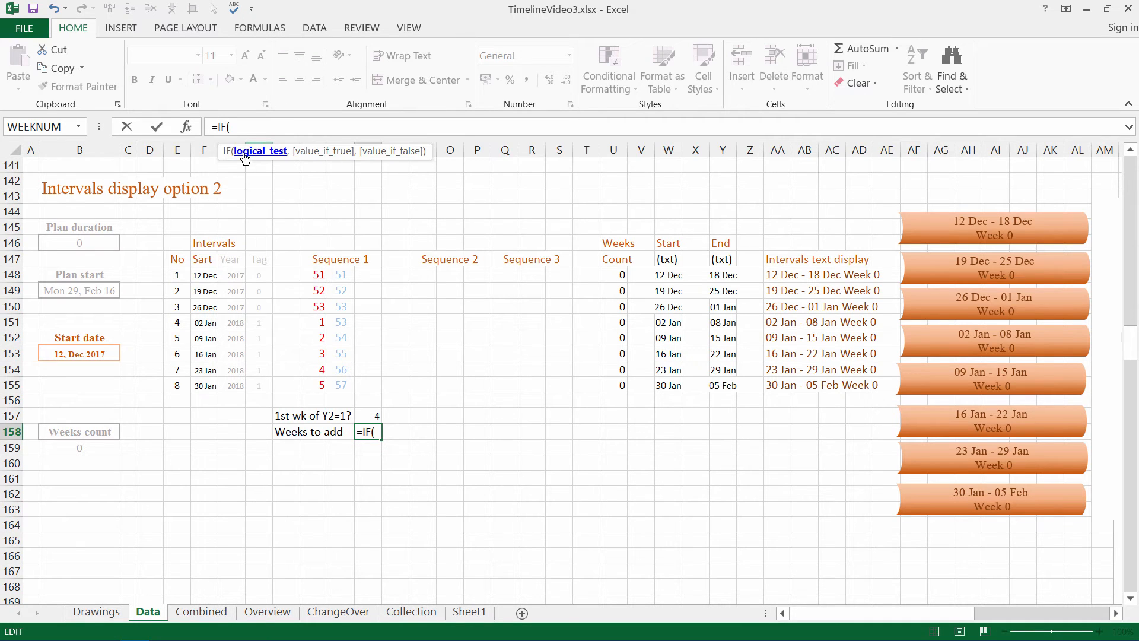
{"action": "left_click", "coordinate": [370, 415]}
{"action": "type", "text": "="}
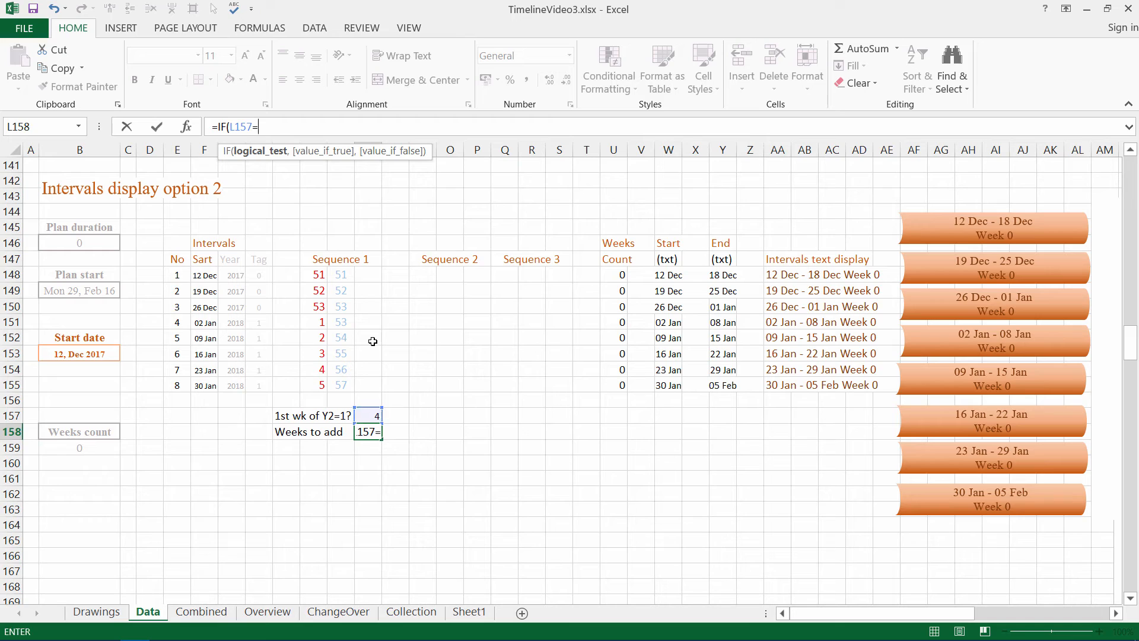
{"action": "type", "text": "\"False\","}
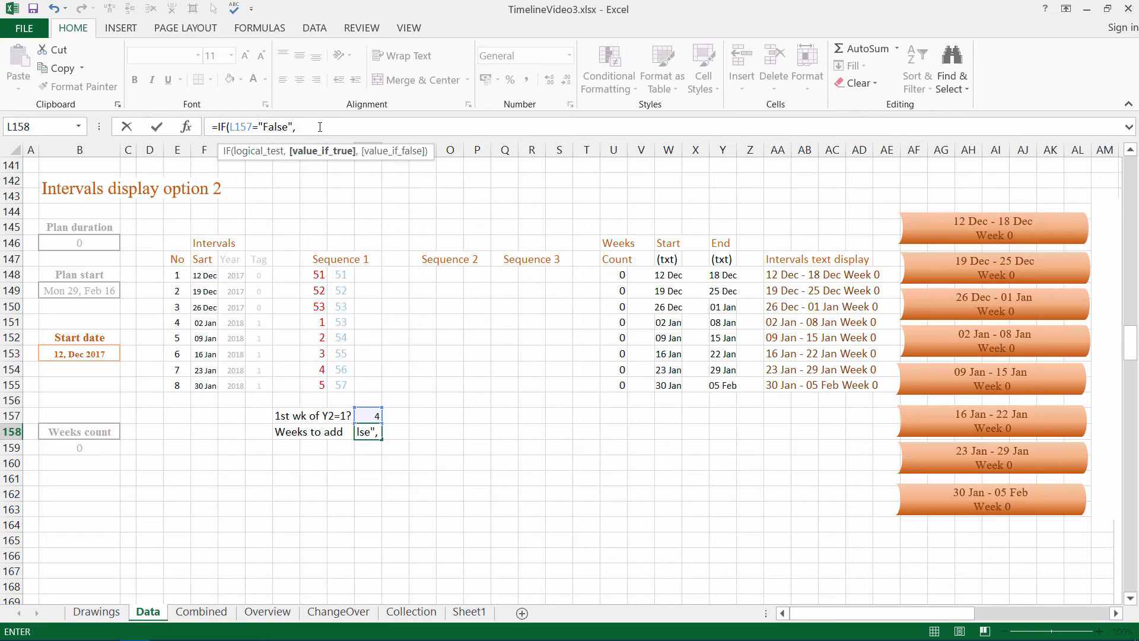
{"action": "type", "text": "52,"}
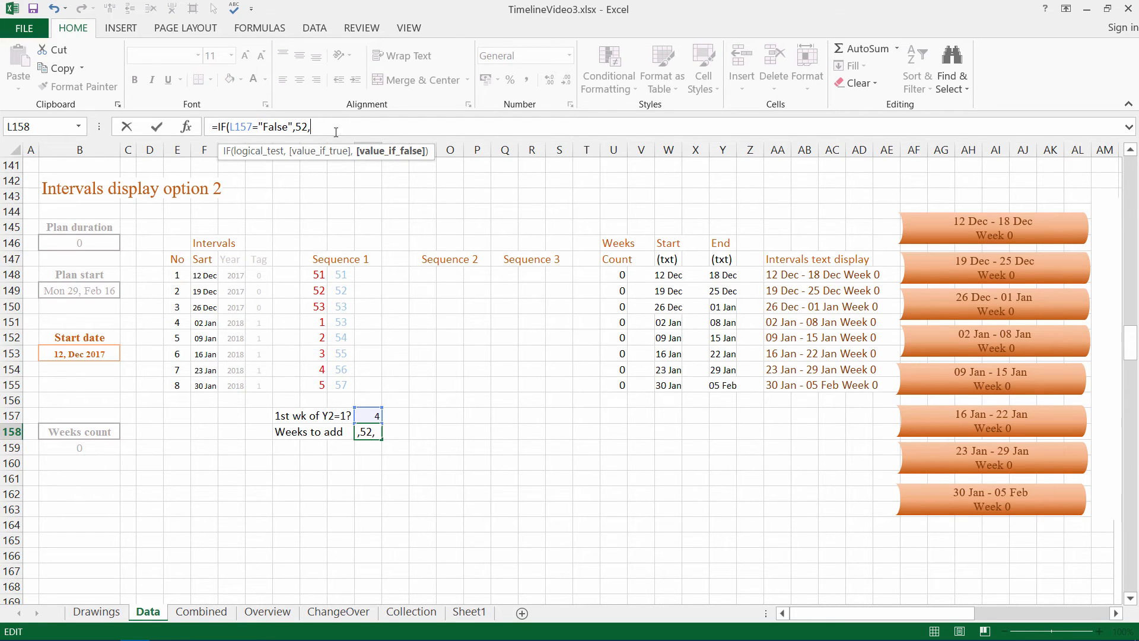
{"action": "type", "text": "53"}
{"action": "key", "text": "Return"}
{"action": "left_click", "coordinate": [61, 354]}
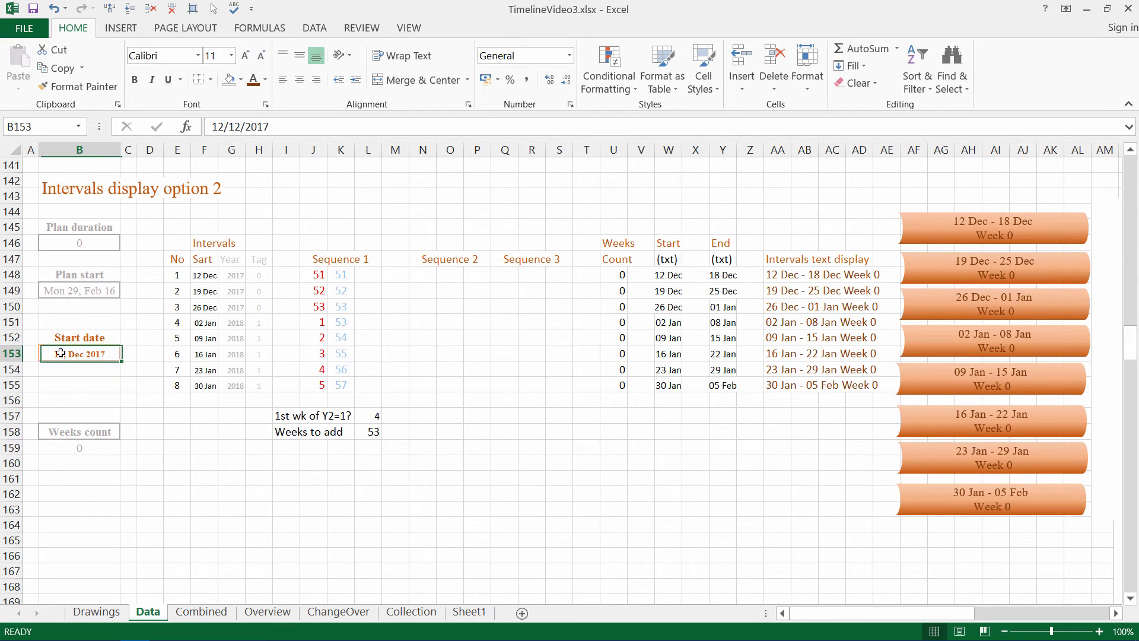
- Copy the formula text of K148 and paste it unchanged into L148
{"action": "left_click", "coordinate": [341, 272]}
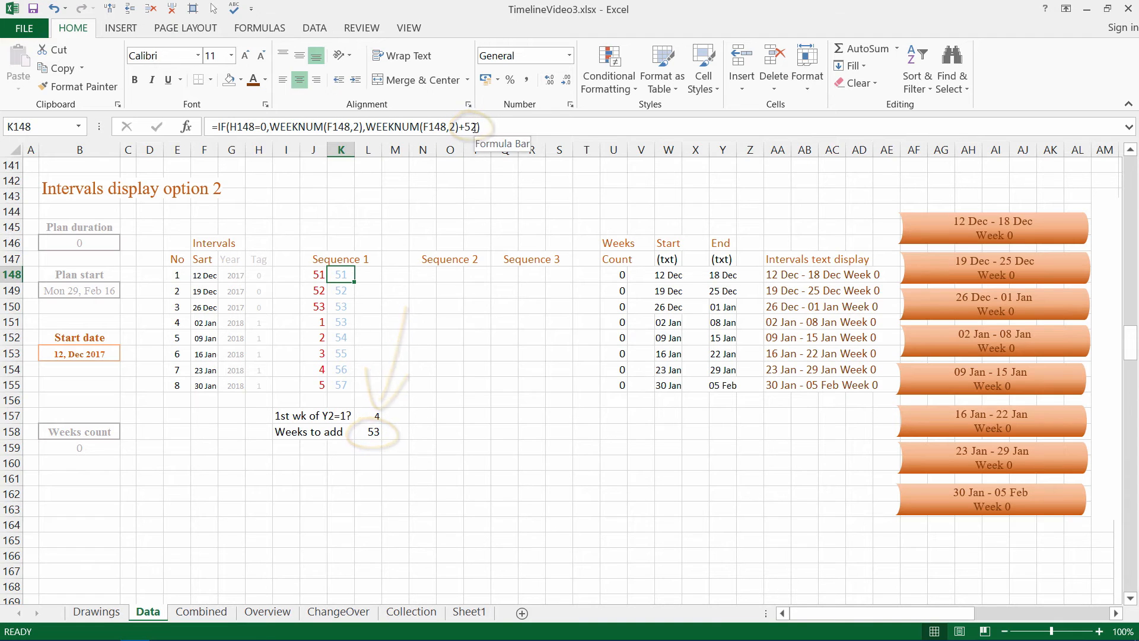
{"action": "left_click", "coordinate": [453, 125]}
{"action": "left_click_drag", "start_coordinate": [453, 125], "coordinate": [212, 126]}
{"action": "key", "text": "ctrl+c"}
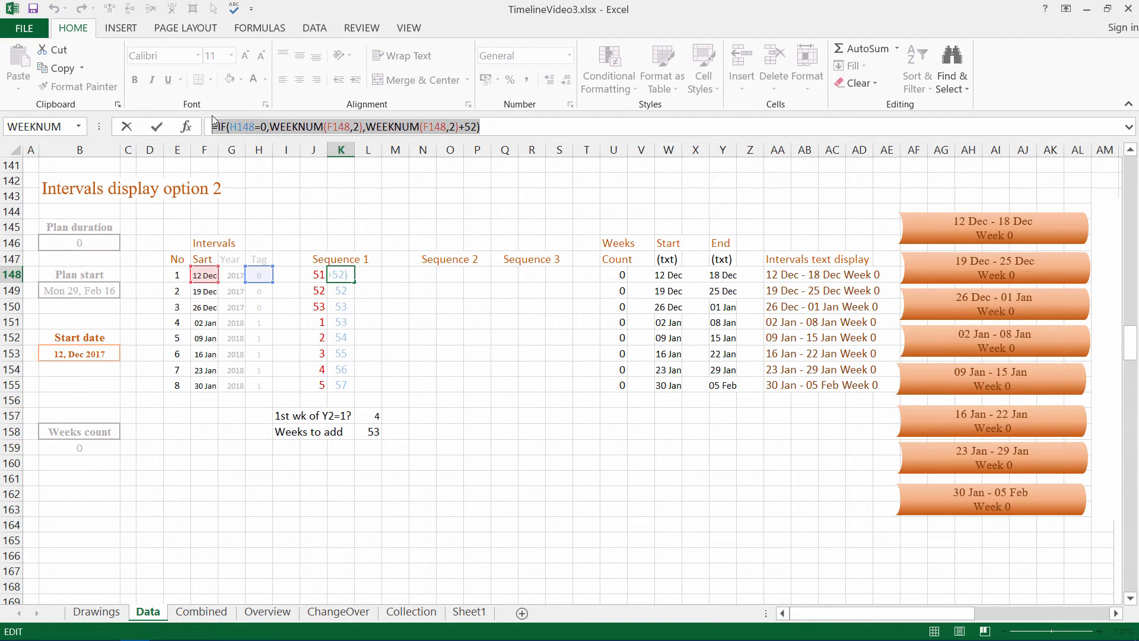
{"action": "key", "text": "Escape"}
{"action": "left_click", "coordinate": [371, 272]}
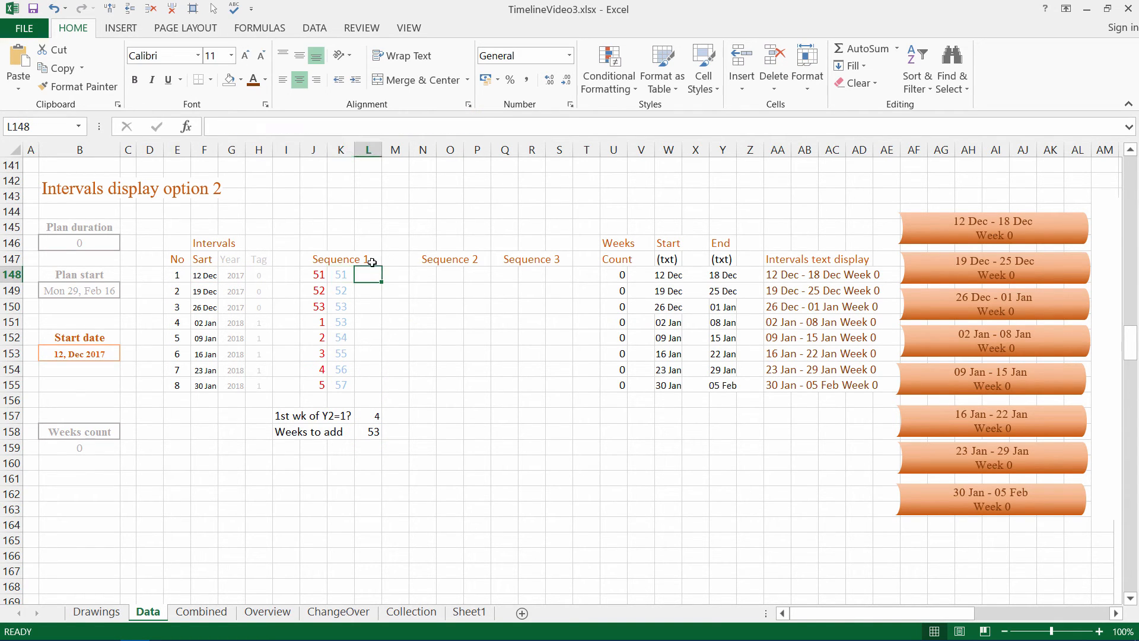
{"action": "left_click", "coordinate": [229, 128]}
{"action": "key", "text": "ctrl+v"}
- Replace the 52 in the L148 formula with the absolute reference $L$158, and fill the formula down to L155
{"action": "key", "text": "Left"}
{"action": "key", "text": "Left"}
{"action": "key", "text": "Left"}
{"action": "key", "text": "Left"}
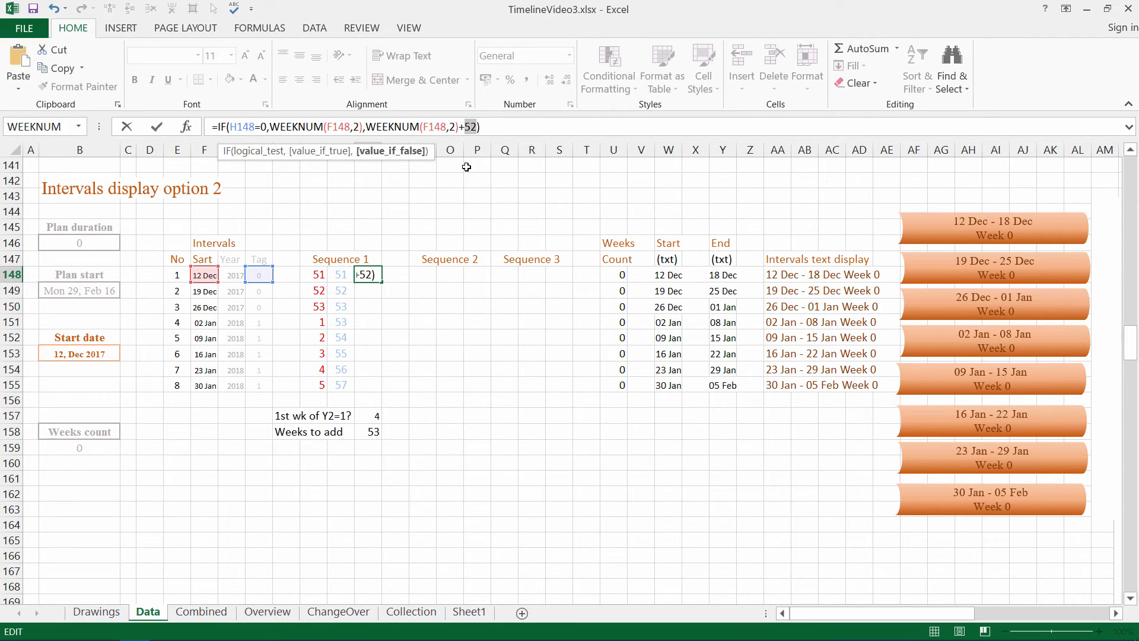
{"action": "key", "text": "BackSpace"}
{"action": "left_click", "coordinate": [369, 434]}
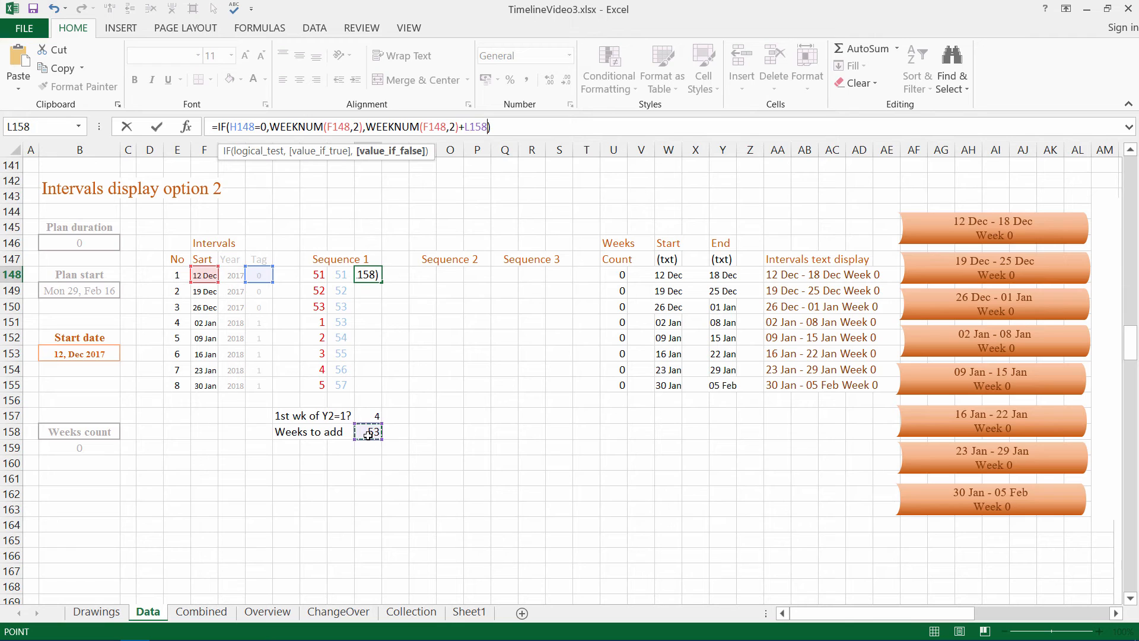
{"action": "left_click", "coordinate": [483, 127]}
{"action": "key", "text": "F4"}
{"action": "key", "text": "ctrl+Return"}
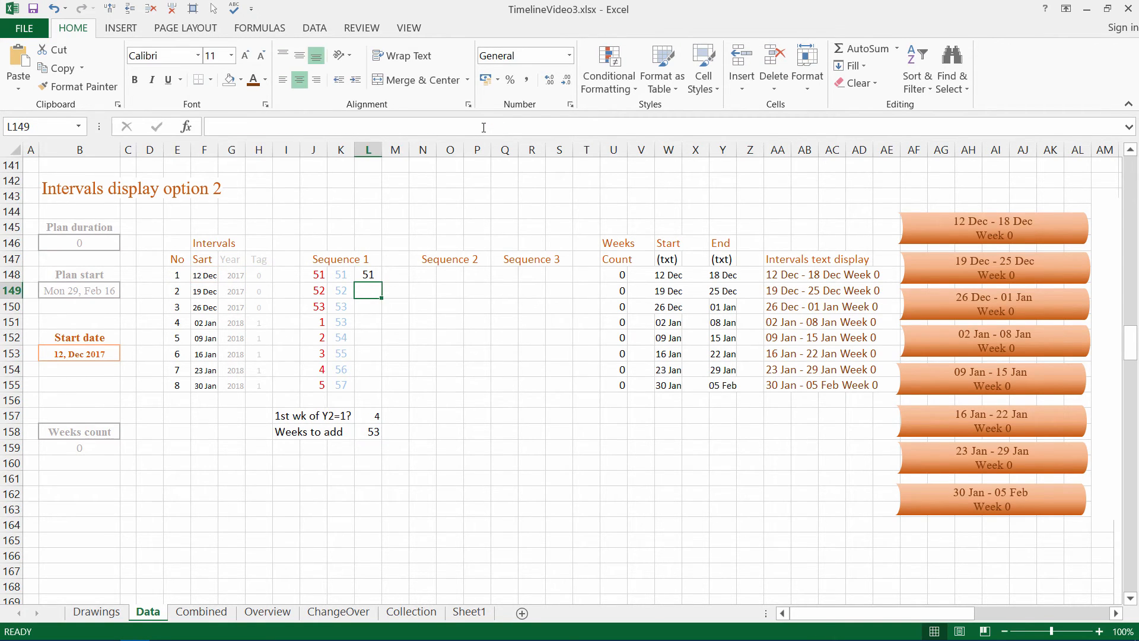
{"action": "left_click_drag", "start_coordinate": [382, 283], "coordinate": [374, 389]}
{"action": "left_click", "coordinate": [368, 322]}
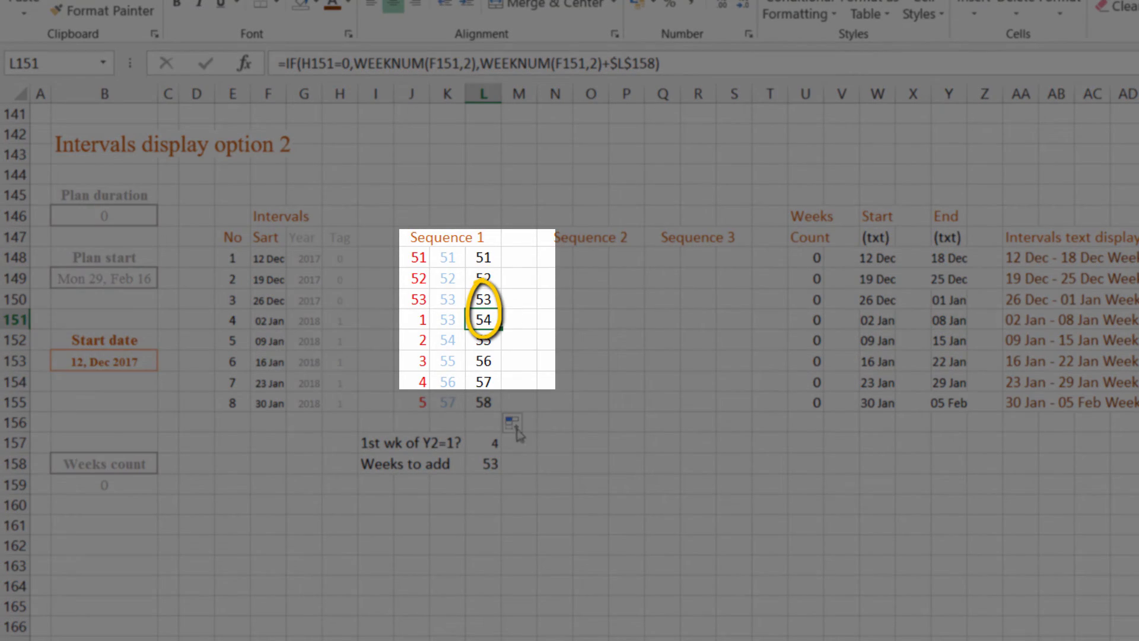
- Set the Start date in B153 to 29/02/2016
{"action": "left_click", "coordinate": [91, 363]}
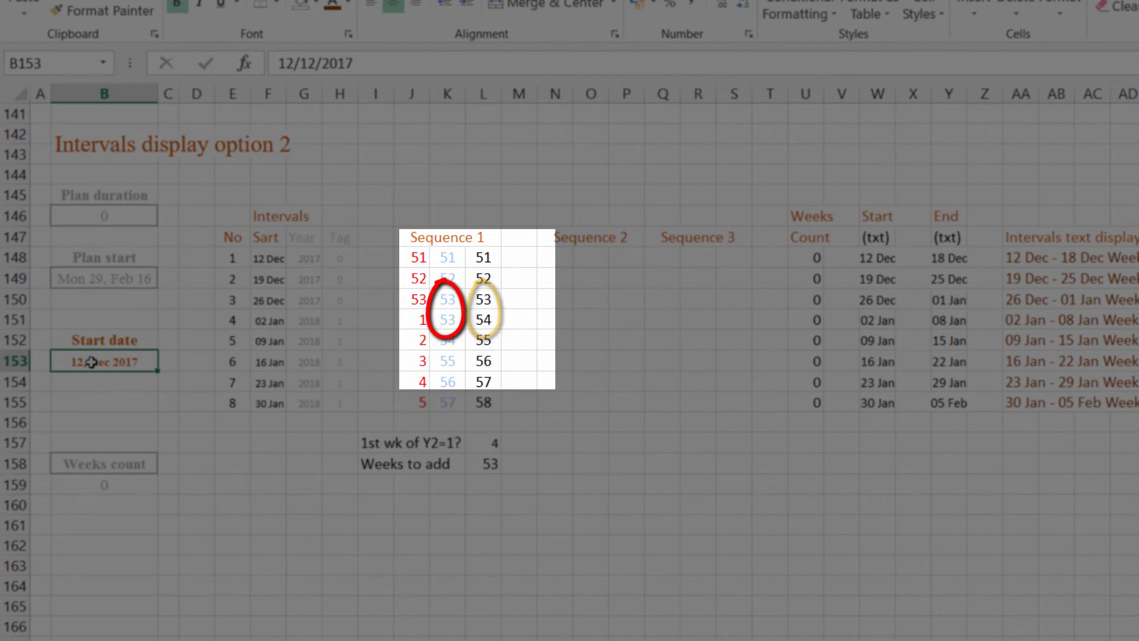
{"action": "type", "text": "29/0"}
{"action": "type", "text": "29/2"}
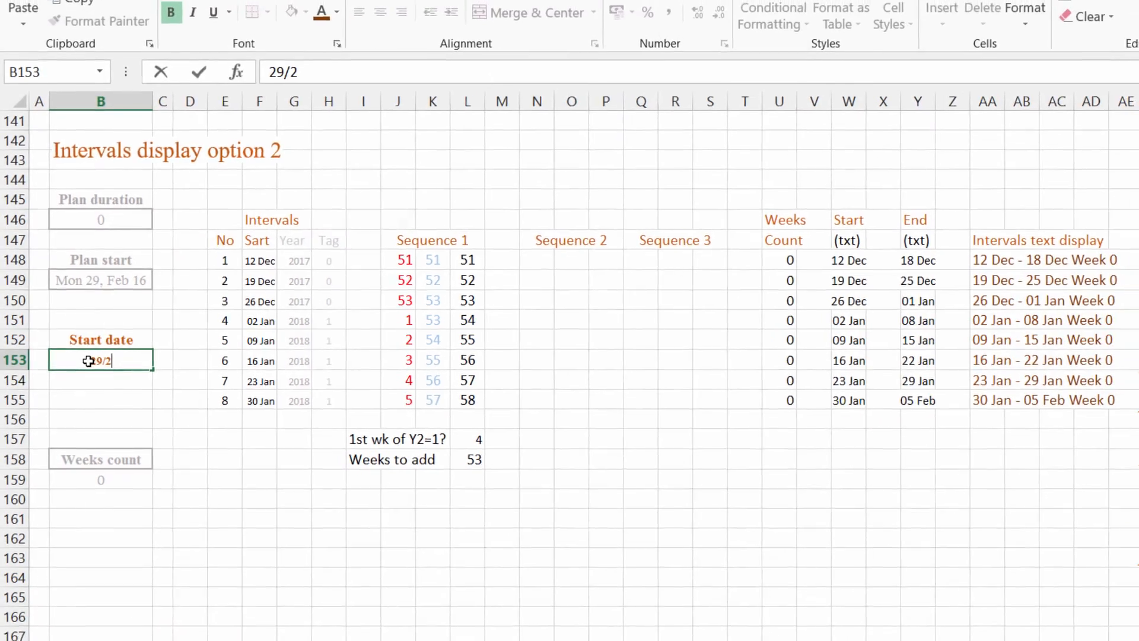
{"action": "key", "text": "Return"}
{"action": "left_click", "coordinate": [91, 362]}
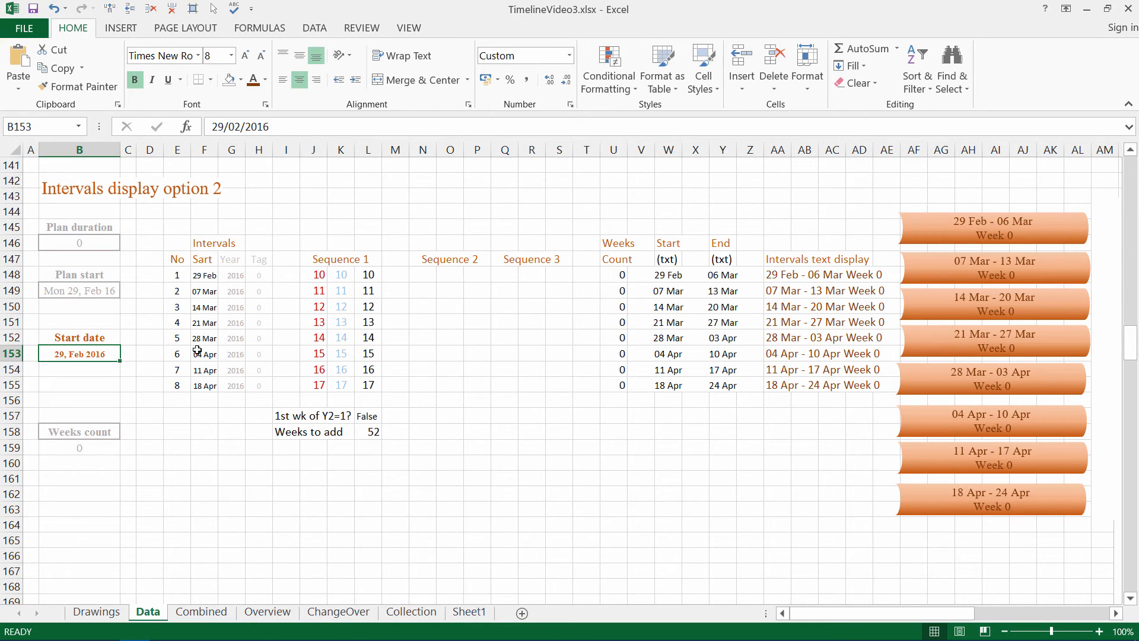
{"action": "left_click", "coordinate": [429, 275]}
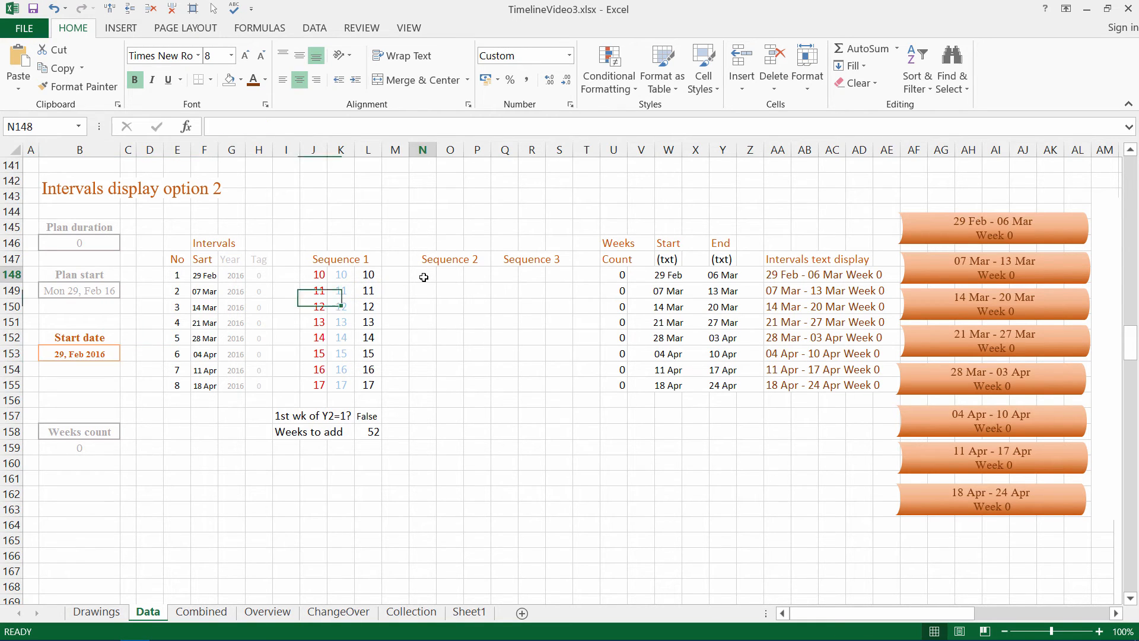
- Enter the formula =L148-WEEKNUM(B149,2) in N148 under Sequence 2
{"action": "left_click", "coordinate": [231, 126]}
{"action": "type", "text": "="}
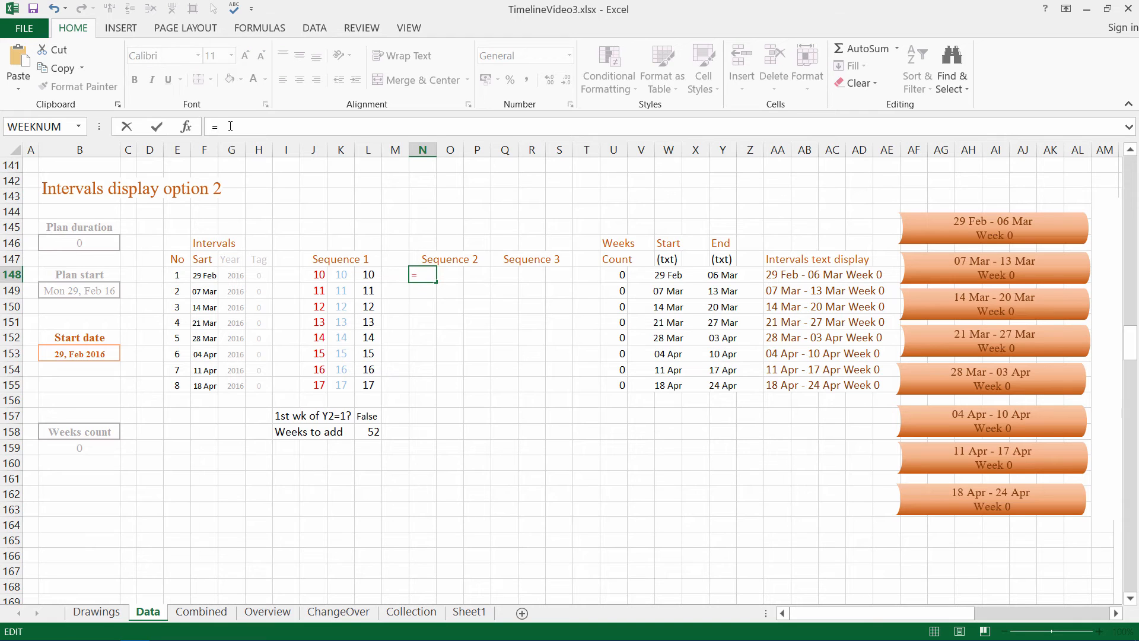
{"action": "left_click", "coordinate": [368, 274]}
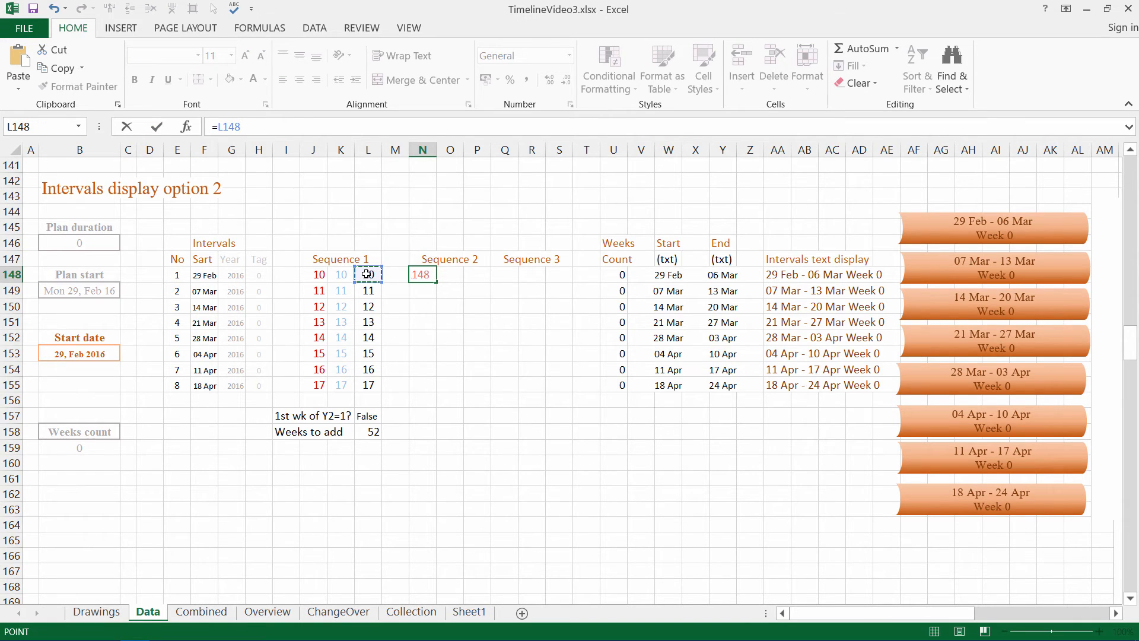
{"action": "type", "text": "-Wee"}
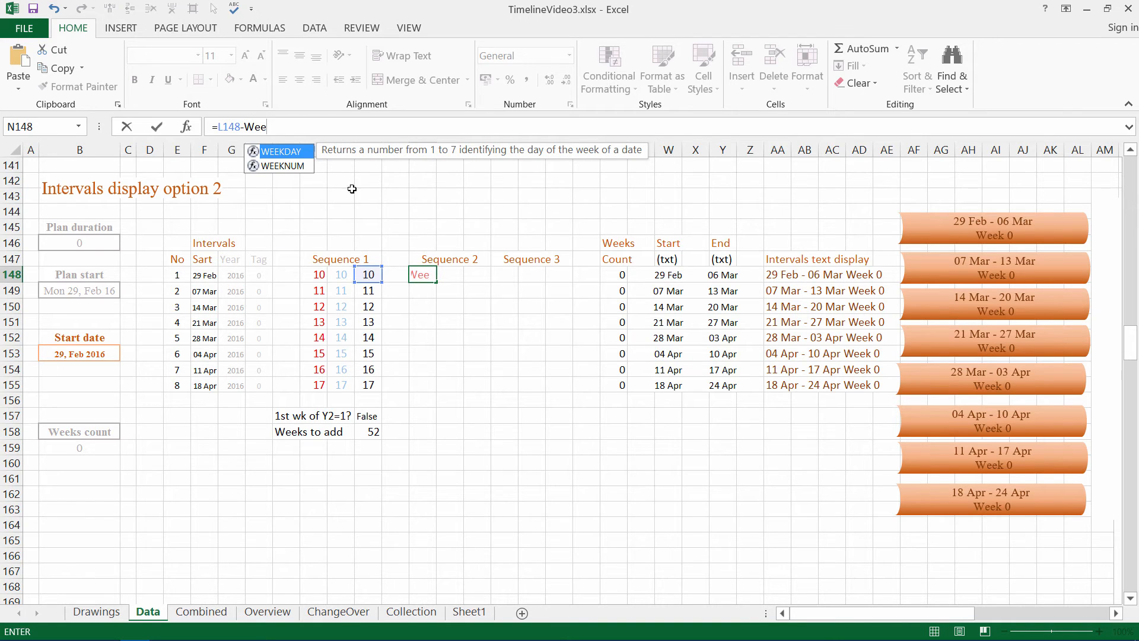
{"action": "double_click", "coordinate": [284, 166]}
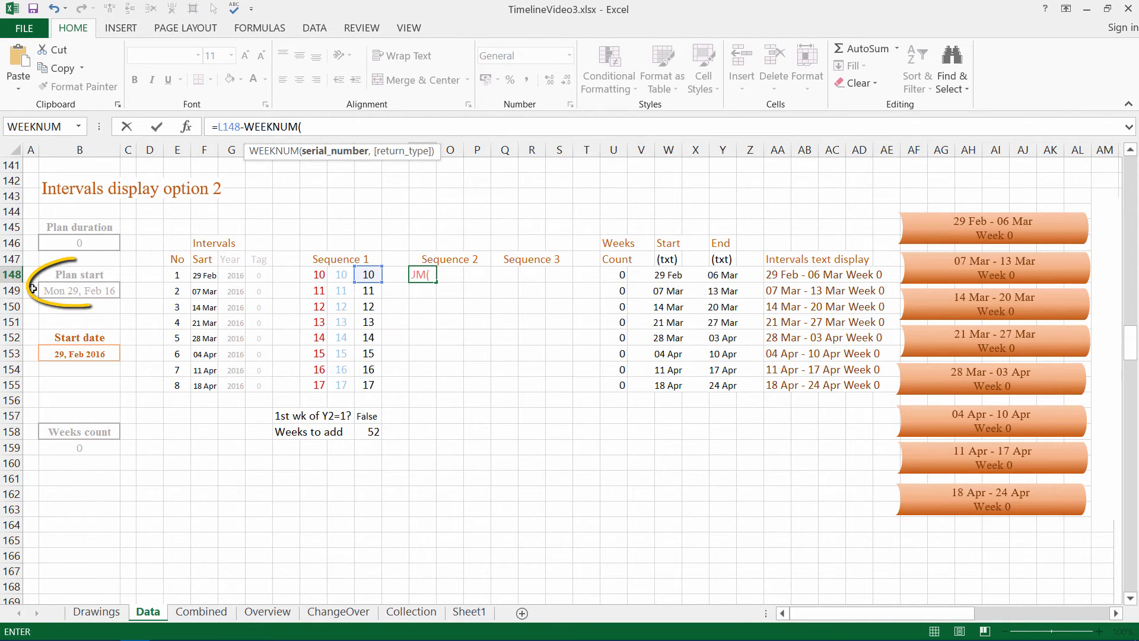
{"action": "left_click", "coordinate": [83, 293]}
{"action": "type", "text": ","}
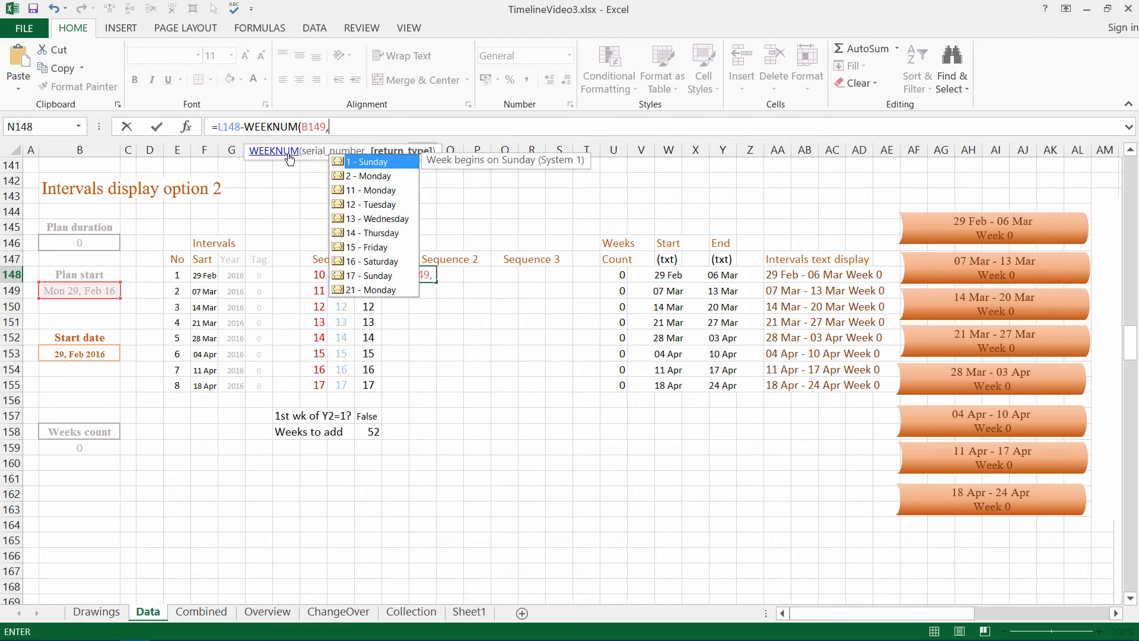
{"action": "type", "text": "2)"}
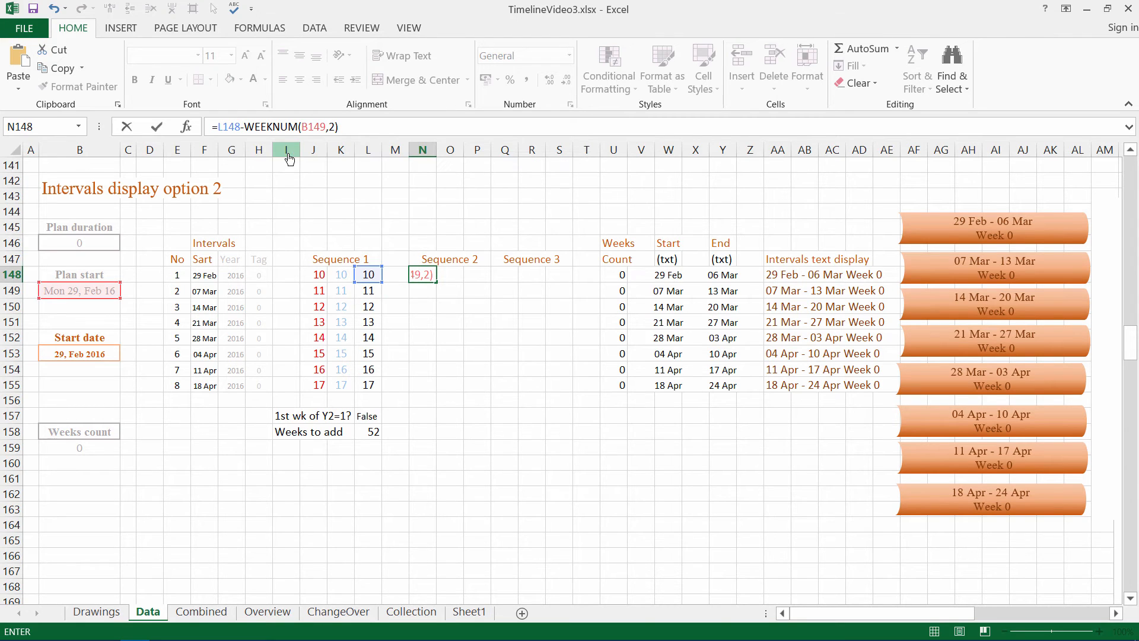
- Make the B149 reference in the N148 formula absolute, as $B$149
{"action": "double_click", "coordinate": [312, 126]}
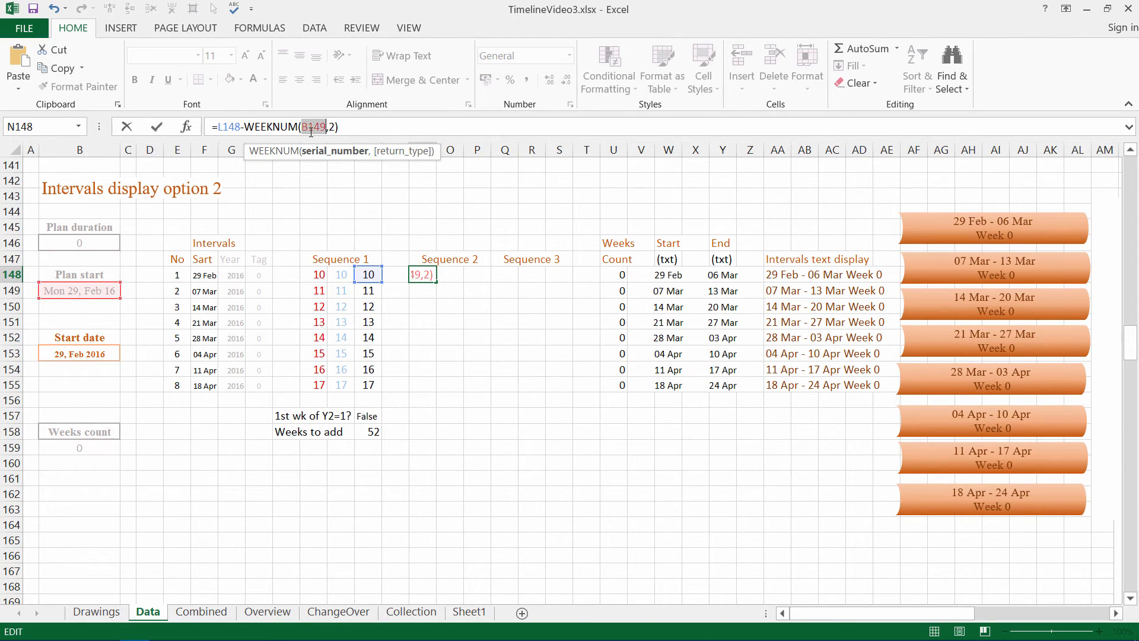
{"action": "key", "text": "F4"}
{"action": "left_click", "coordinate": [363, 126]}
{"action": "left_click_drag", "start_coordinate": [353, 125], "coordinate": [219, 129]}
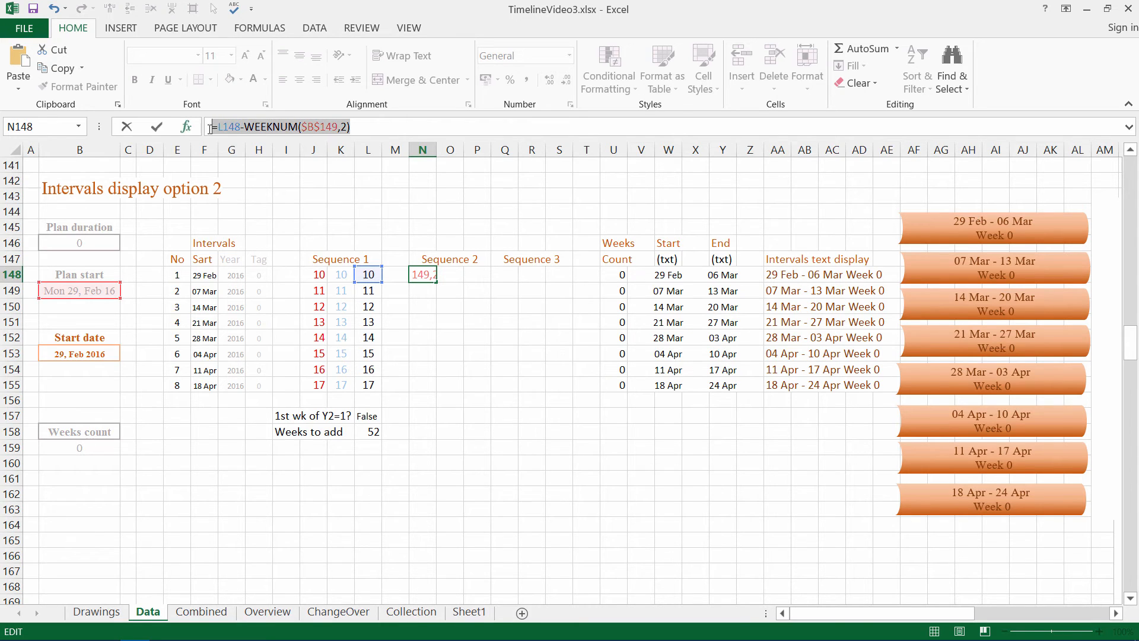
{"action": "key", "text": "Return"}
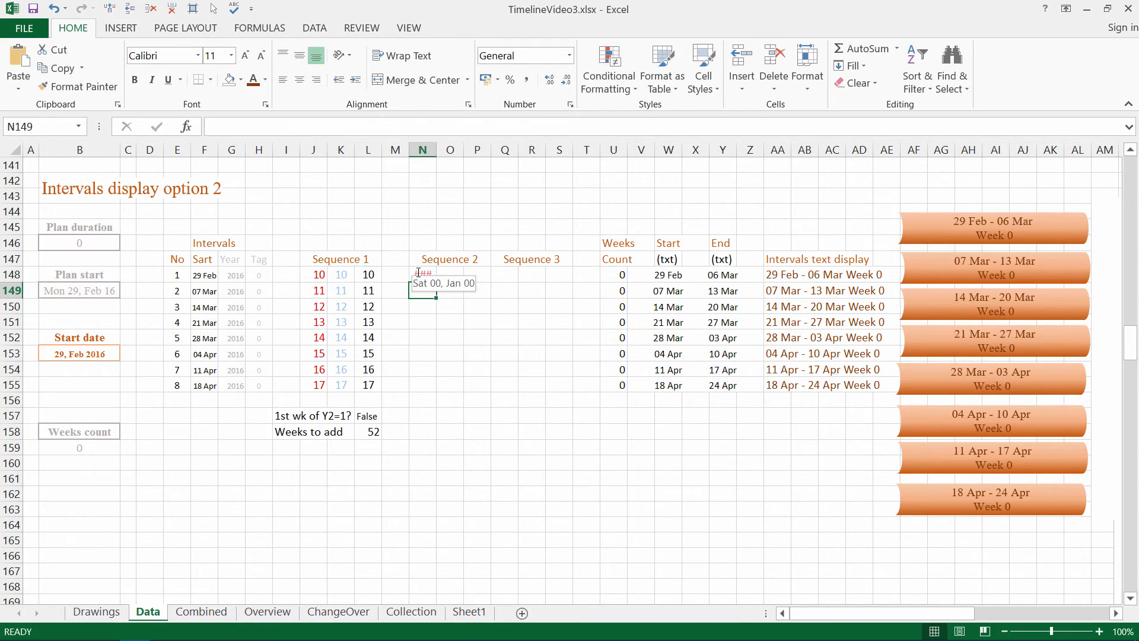
- Format N148 as General and fill its formula down to N155
{"action": "left_click", "coordinate": [419, 274]}
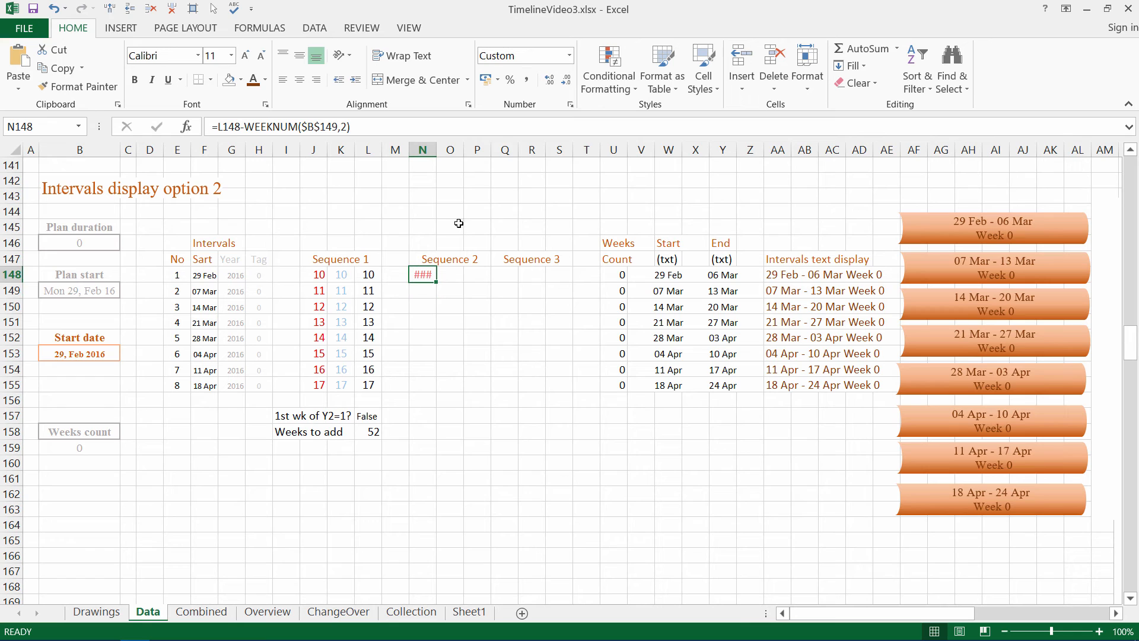
{"action": "left_click", "coordinate": [569, 56]}
{"action": "left_click", "coordinate": [545, 80]}
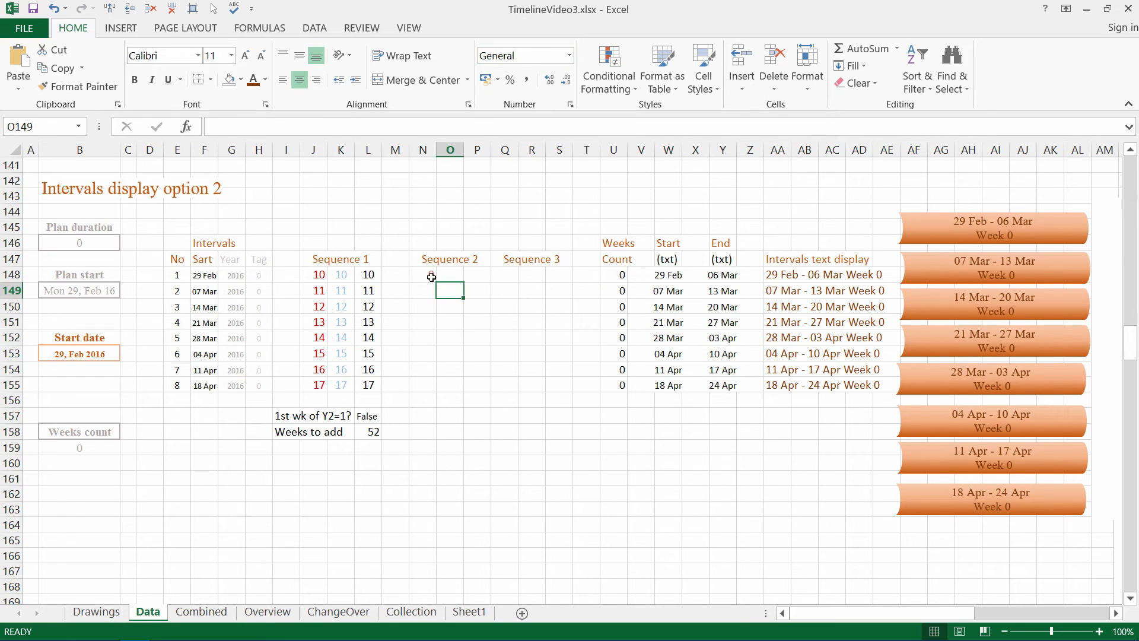
{"action": "left_click_drag", "start_coordinate": [434, 283], "coordinate": [433, 396]}
{"action": "left_click", "coordinate": [425, 283]}
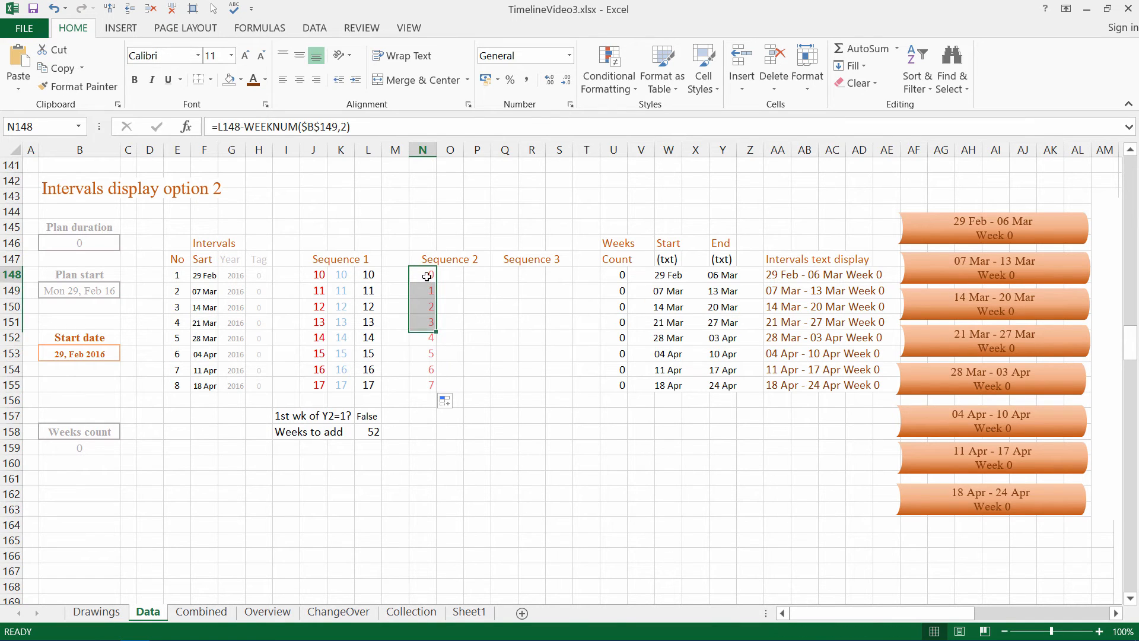
{"action": "left_click", "coordinate": [96, 352]}
{"action": "left_click", "coordinate": [427, 274]}
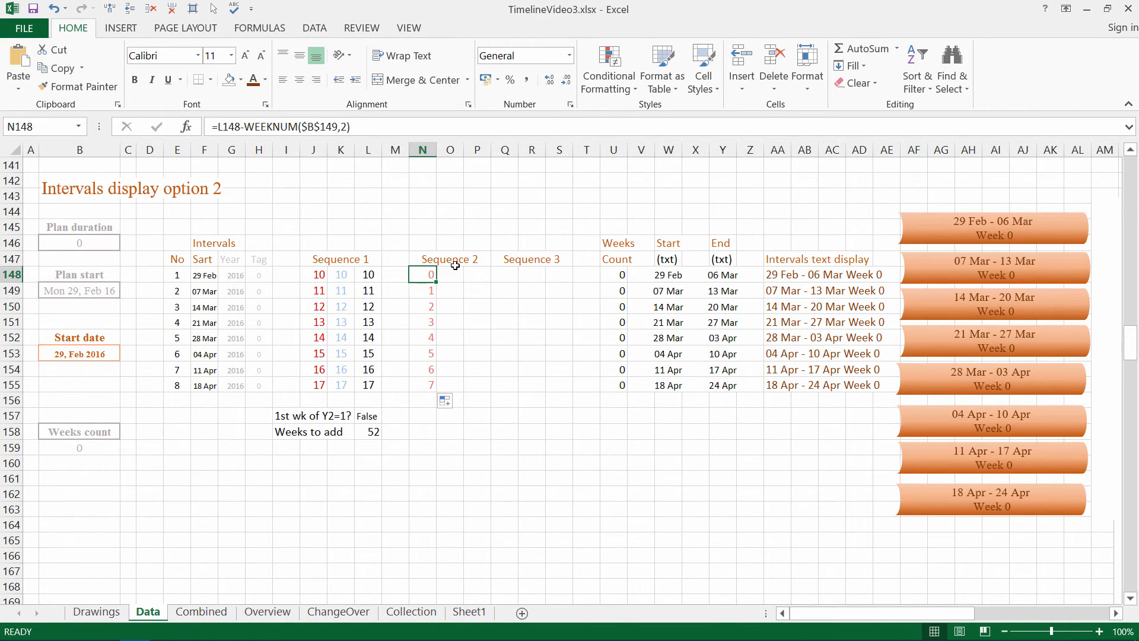
- Copy the formula text of N148 unchanged into O148 and format O148 as General
{"action": "triple_click", "coordinate": [241, 125]}
{"action": "key", "text": "ctrl+c"}
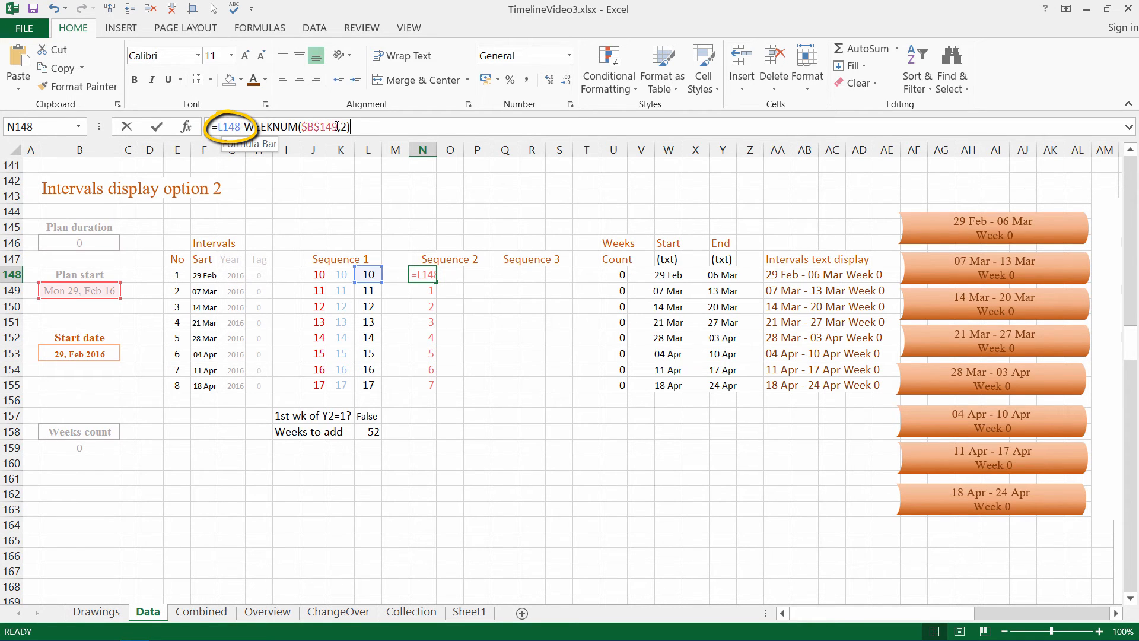
{"action": "key", "text": "Escape"}
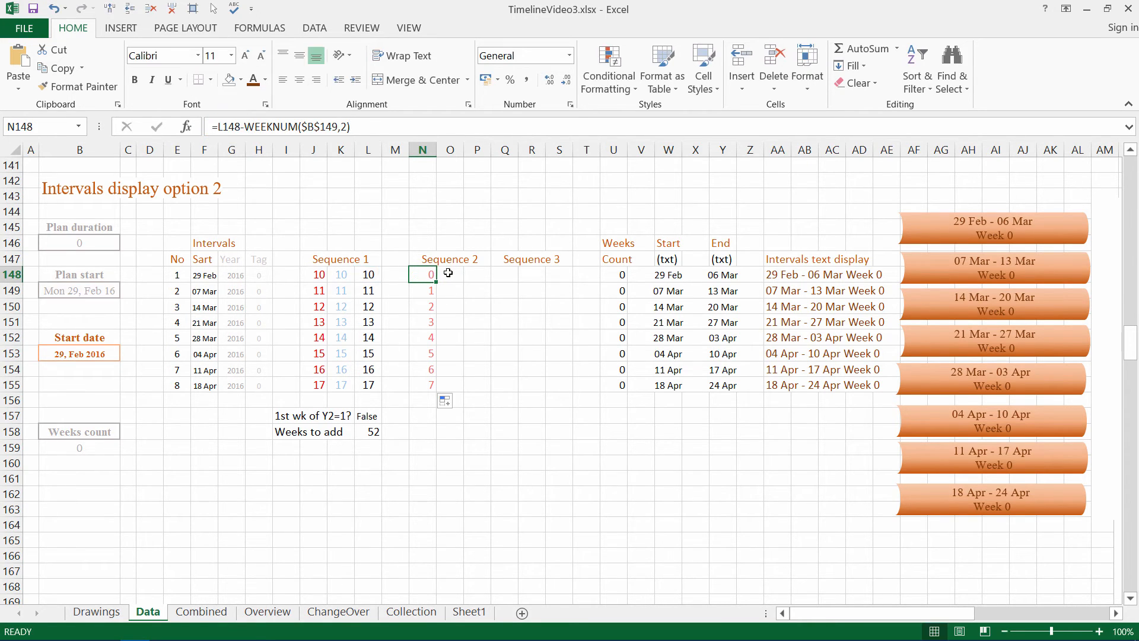
{"action": "left_click", "coordinate": [451, 274]}
{"action": "left_click", "coordinate": [237, 125]}
{"action": "key", "text": "ctrl+v"}
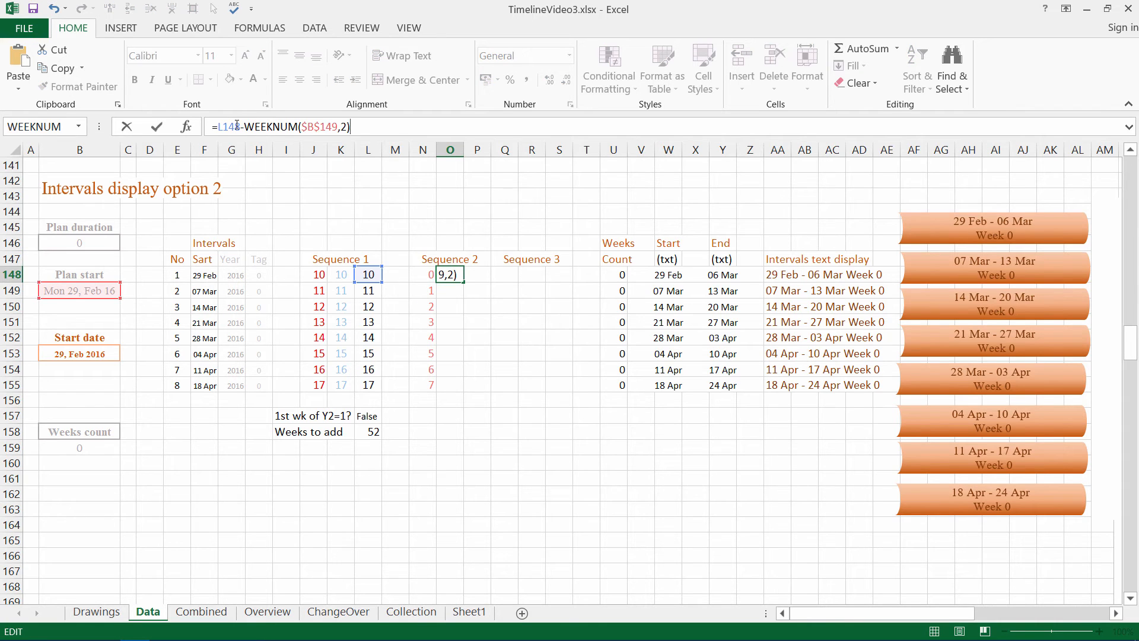
{"action": "key", "text": "Return"}
{"action": "left_click", "coordinate": [450, 274]}
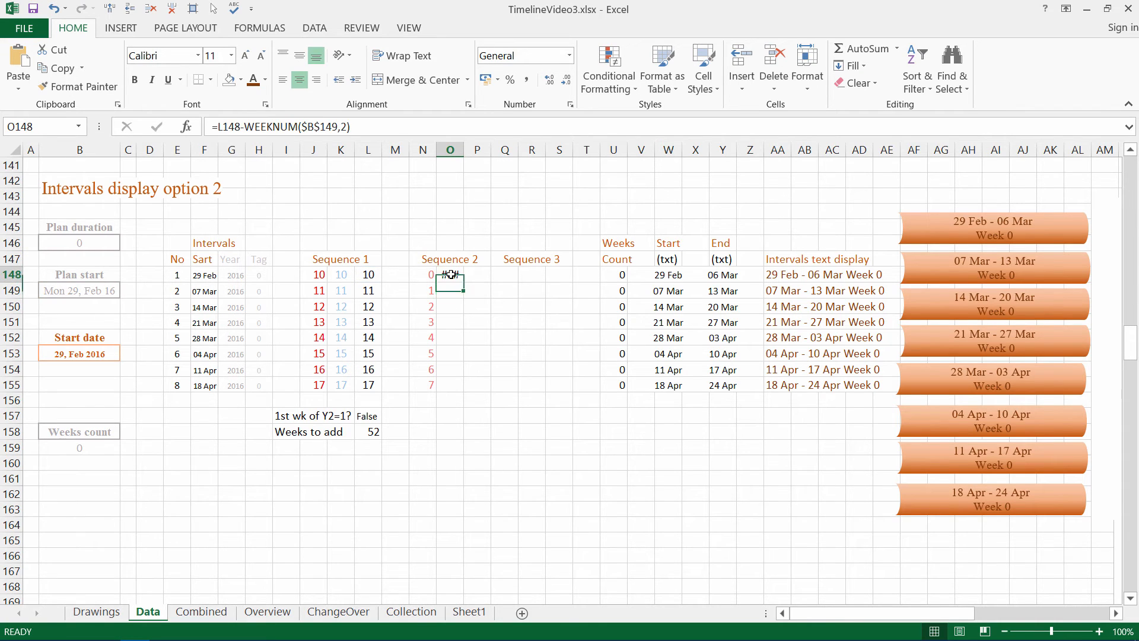
{"action": "left_click", "coordinate": [569, 55]}
{"action": "left_click", "coordinate": [552, 87]}
- Change the O148 formula to =L148+1-WEEKNUM($B$149,2) in General format and fill it down to O155
{"action": "left_click", "coordinate": [244, 126]}
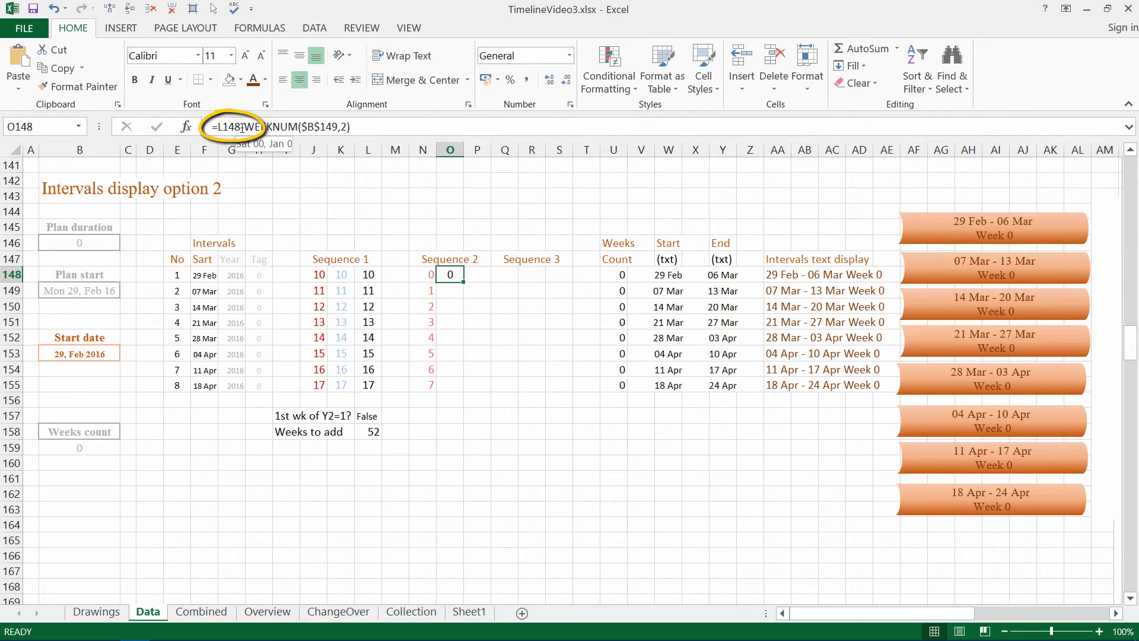
{"action": "key", "text": "Return"}
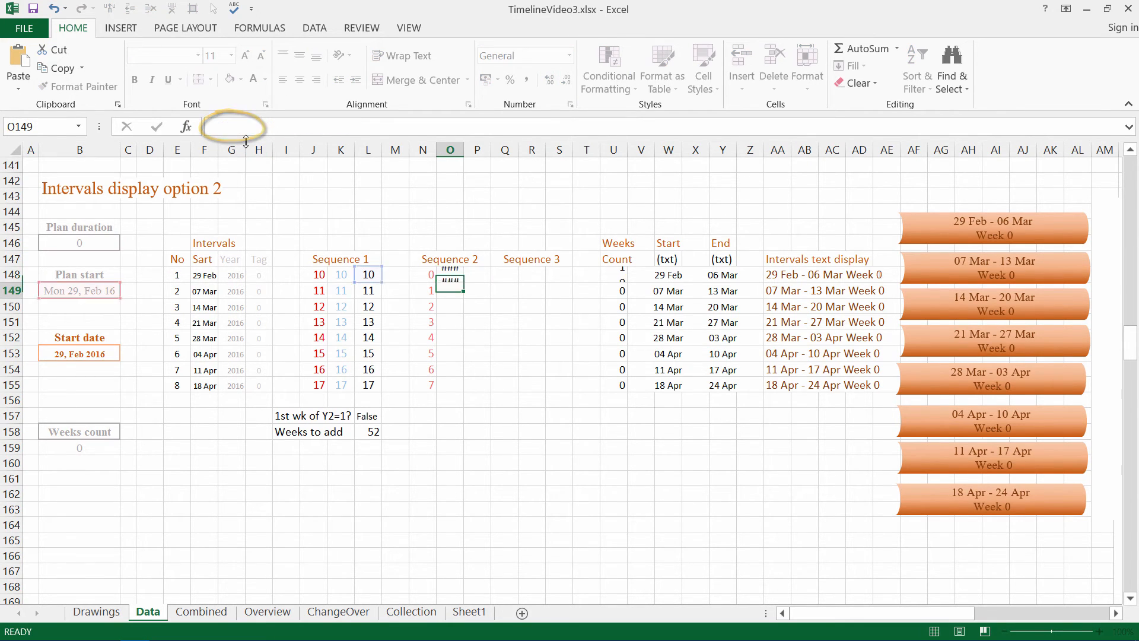
{"action": "left_click", "coordinate": [447, 273]}
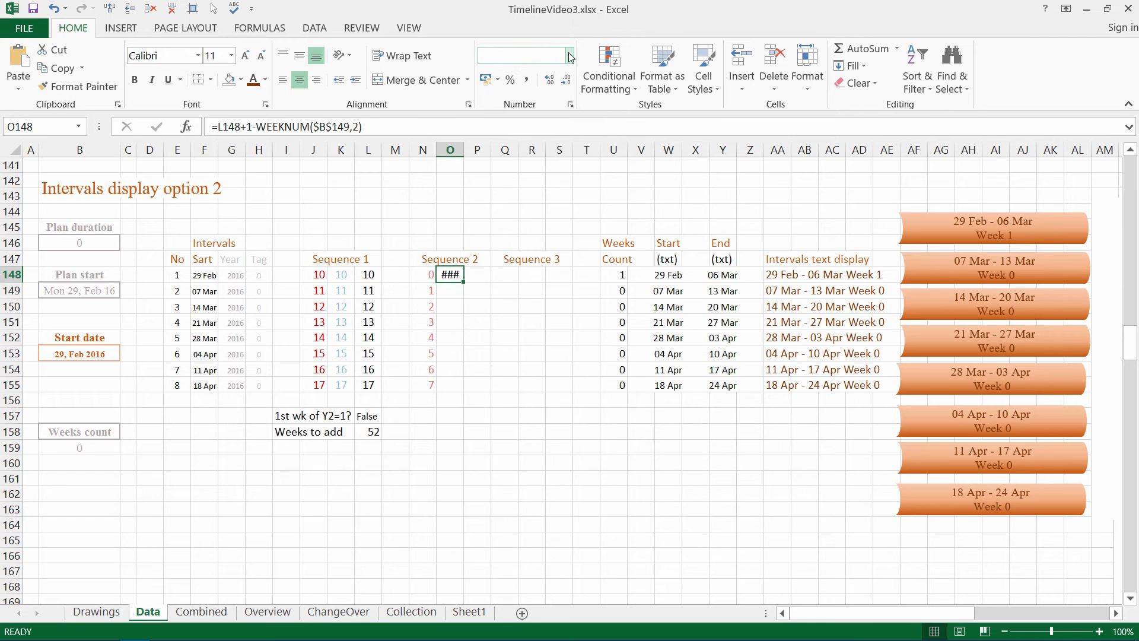
{"action": "left_click", "coordinate": [569, 55]}
{"action": "left_click", "coordinate": [551, 87]}
{"action": "left_click_drag", "start_coordinate": [466, 287], "coordinate": [457, 387]}
{"action": "left_click", "coordinate": [455, 342]}
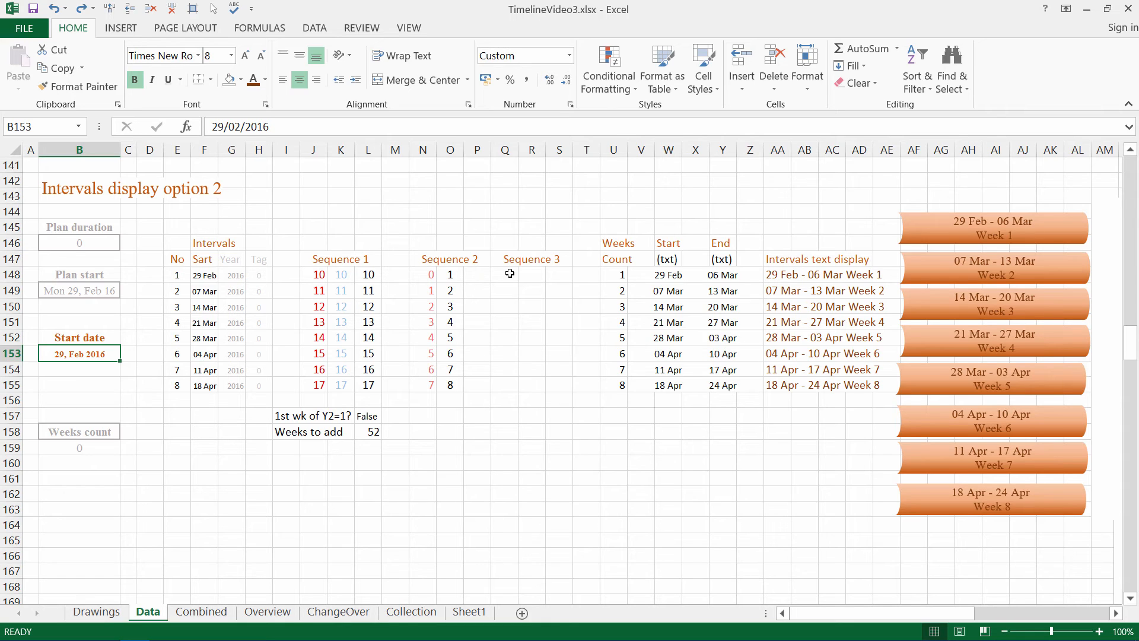
- Build the formula =MOD(O148,$B$146) in Q148 under Sequence 3, using the Plan duration cell as absolute divisor
{"action": "left_click", "coordinate": [509, 273]}
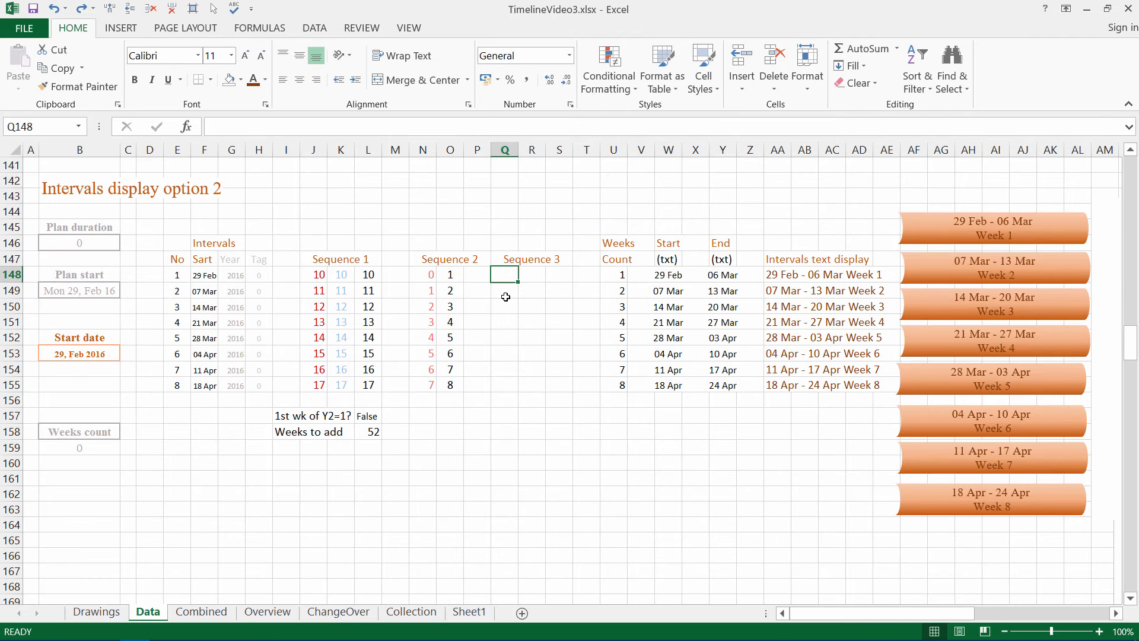
{"action": "type", "text": "="}
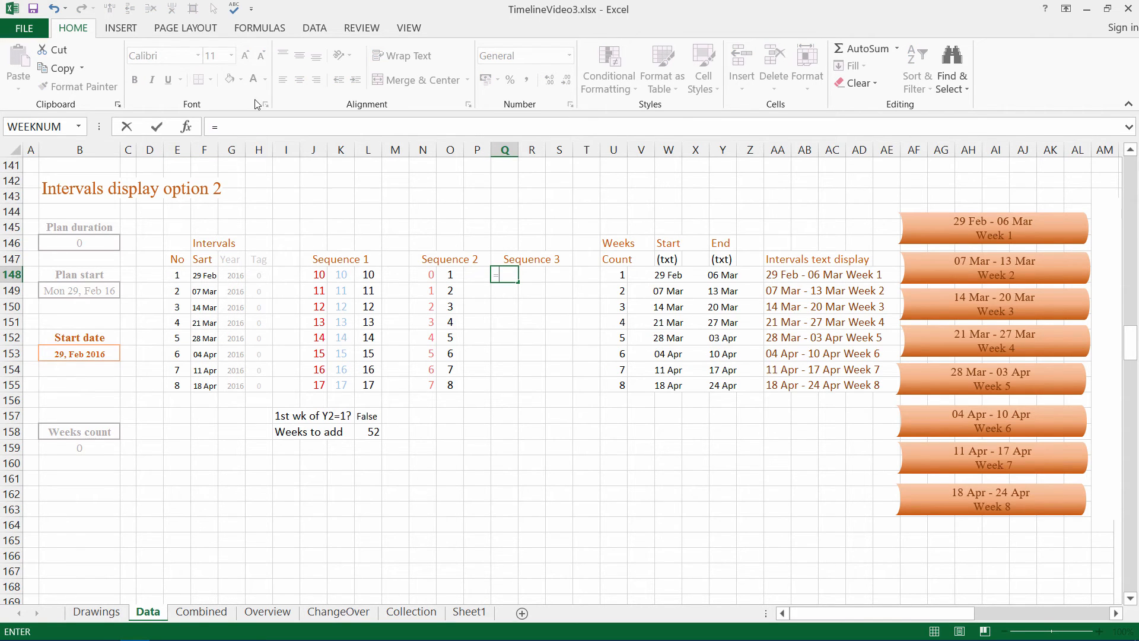
{"action": "type", "text": "M"}
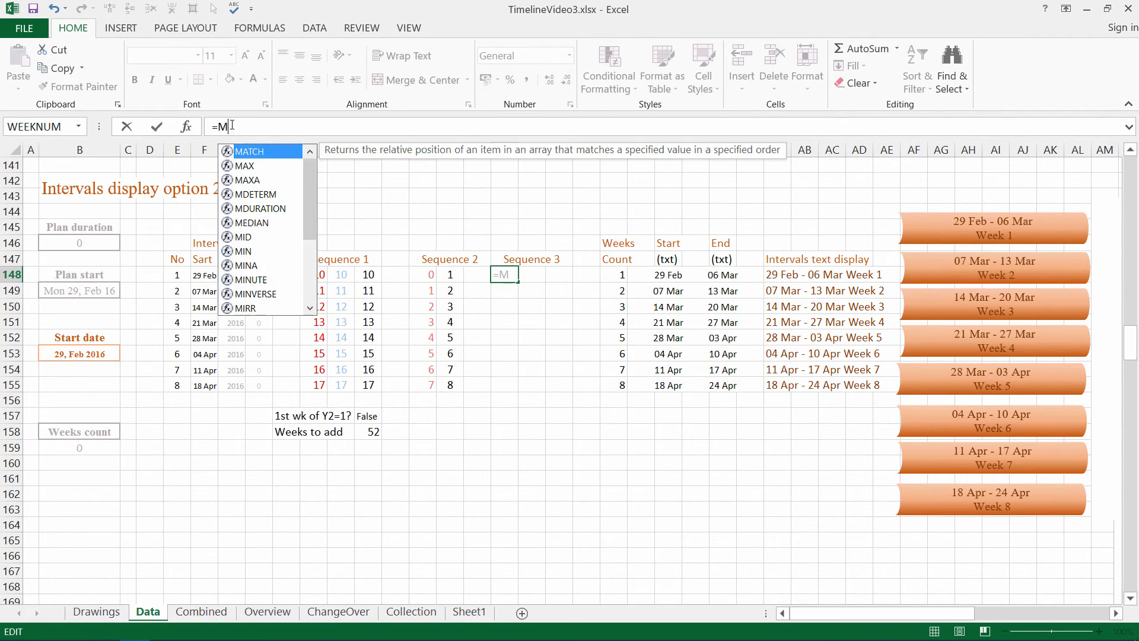
{"action": "type", "text": "od"}
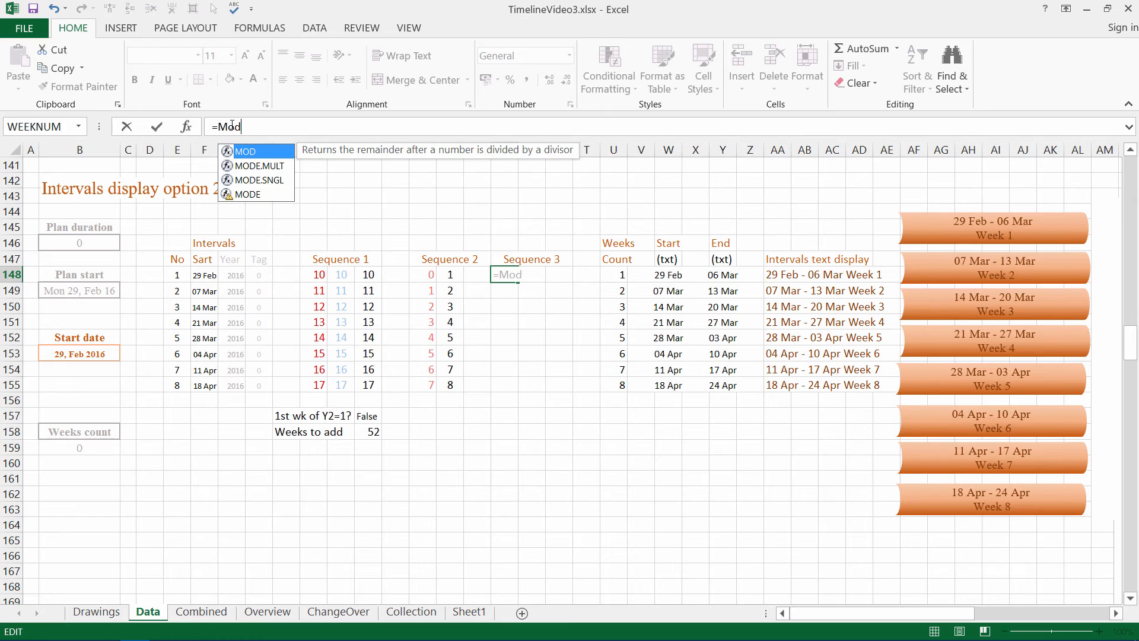
{"action": "double_click", "coordinate": [251, 151]}
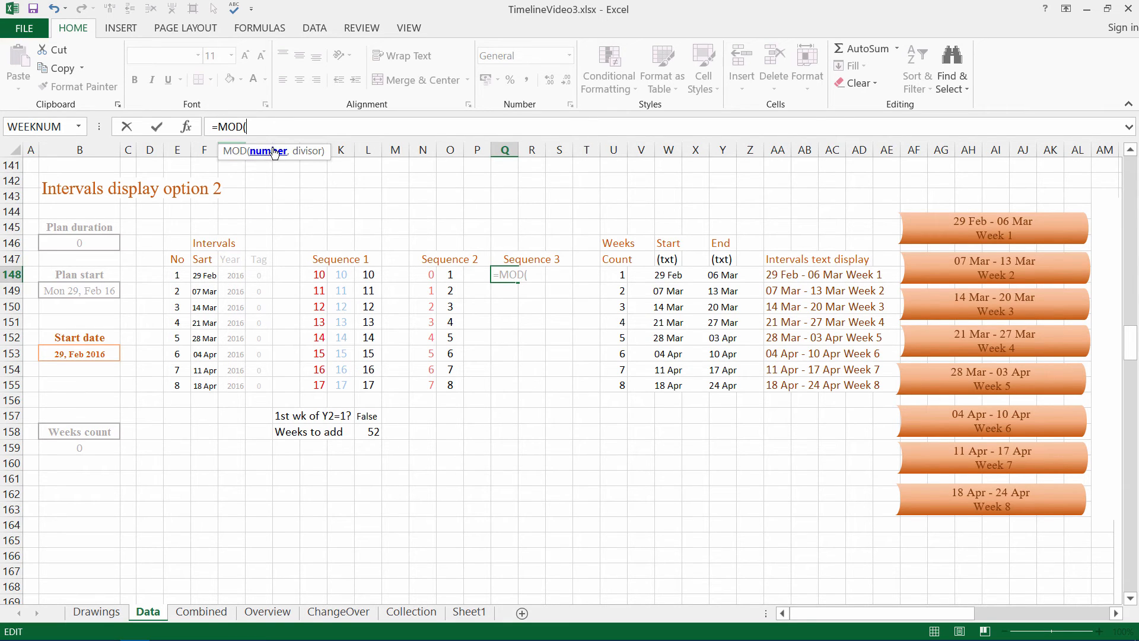
{"action": "left_click", "coordinate": [453, 274]}
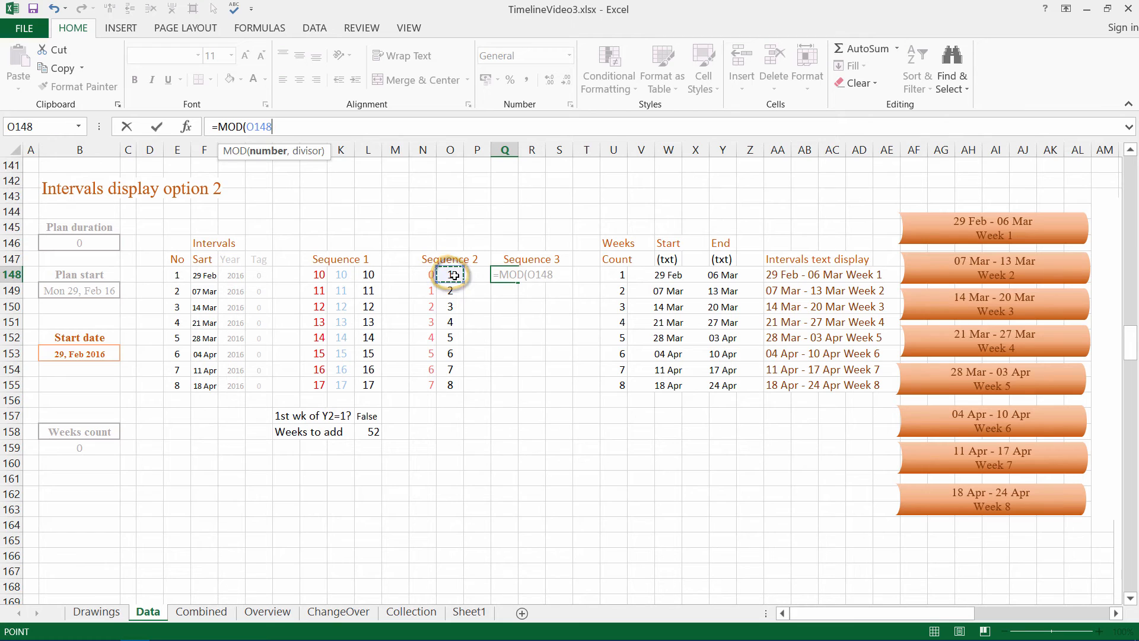
{"action": "type", "text": ","}
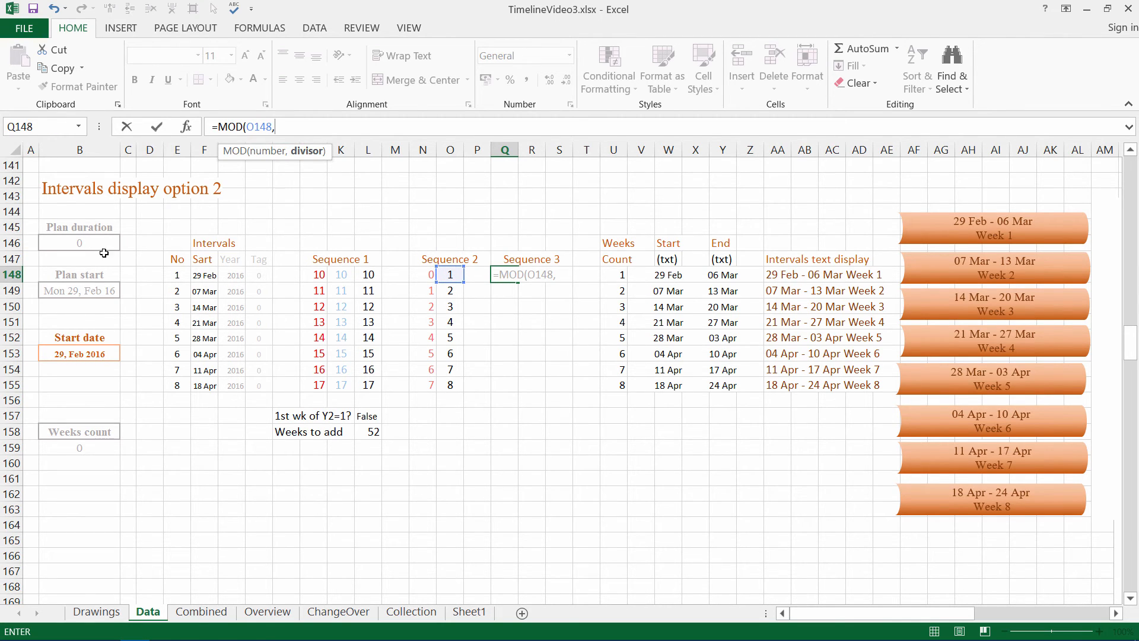
{"action": "left_click", "coordinate": [82, 243]}
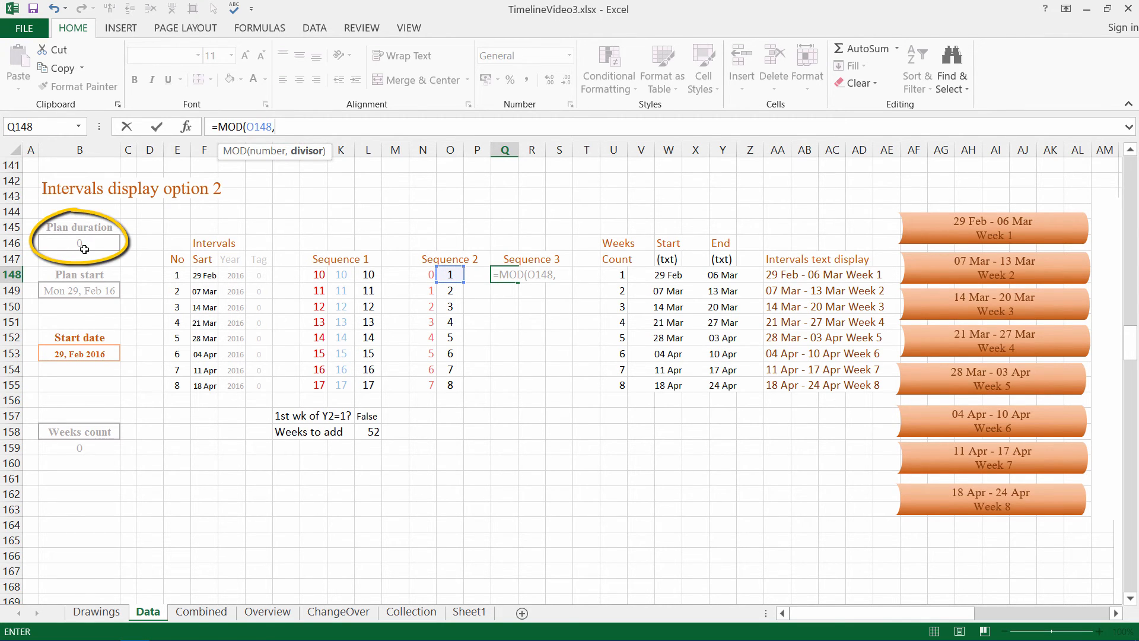
{"action": "double_click", "coordinate": [285, 126]}
{"action": "key", "text": "F4"}
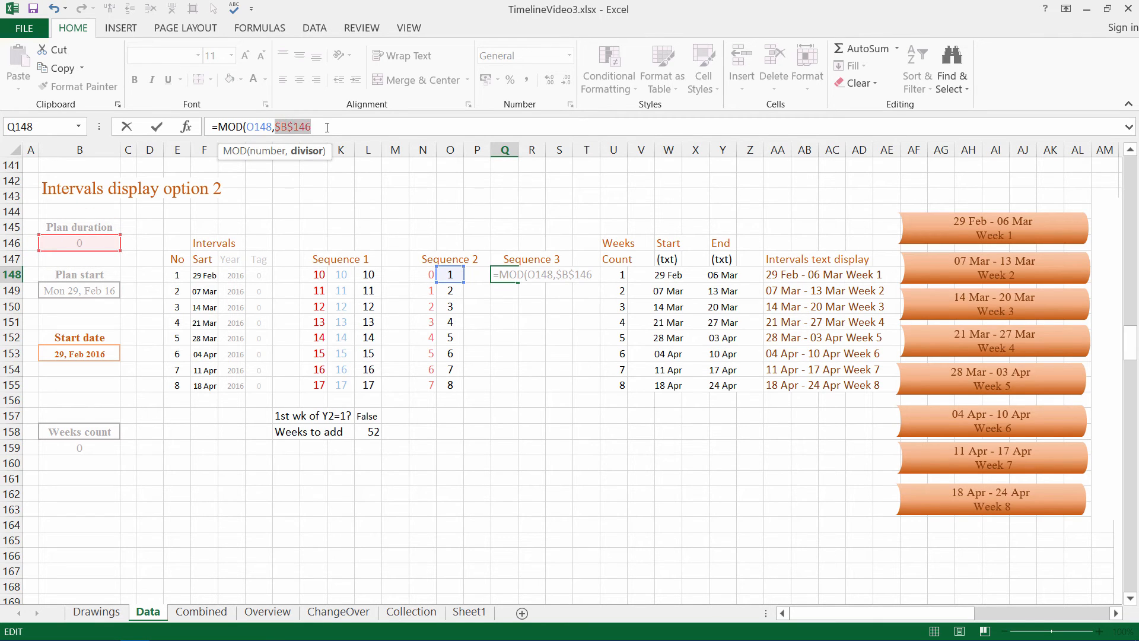
{"action": "left_click", "coordinate": [332, 129]}
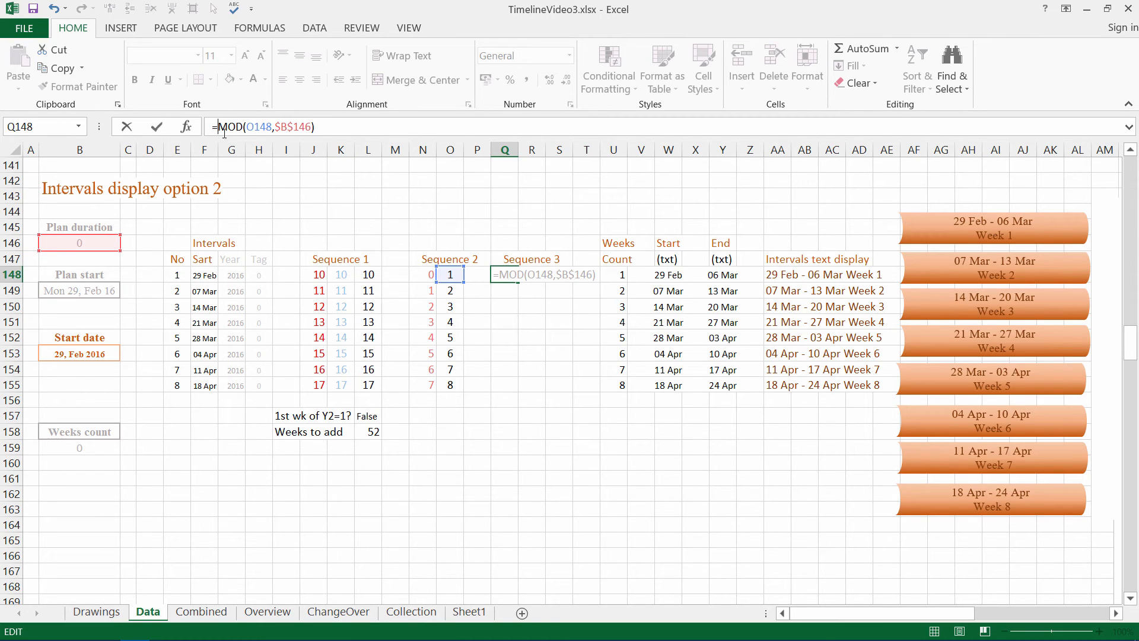
- Wrap the Q148 MOD formula in an IF function with the logical test $B$146<>0, keeping MOD as the value if true
{"action": "type", "text": "if"}
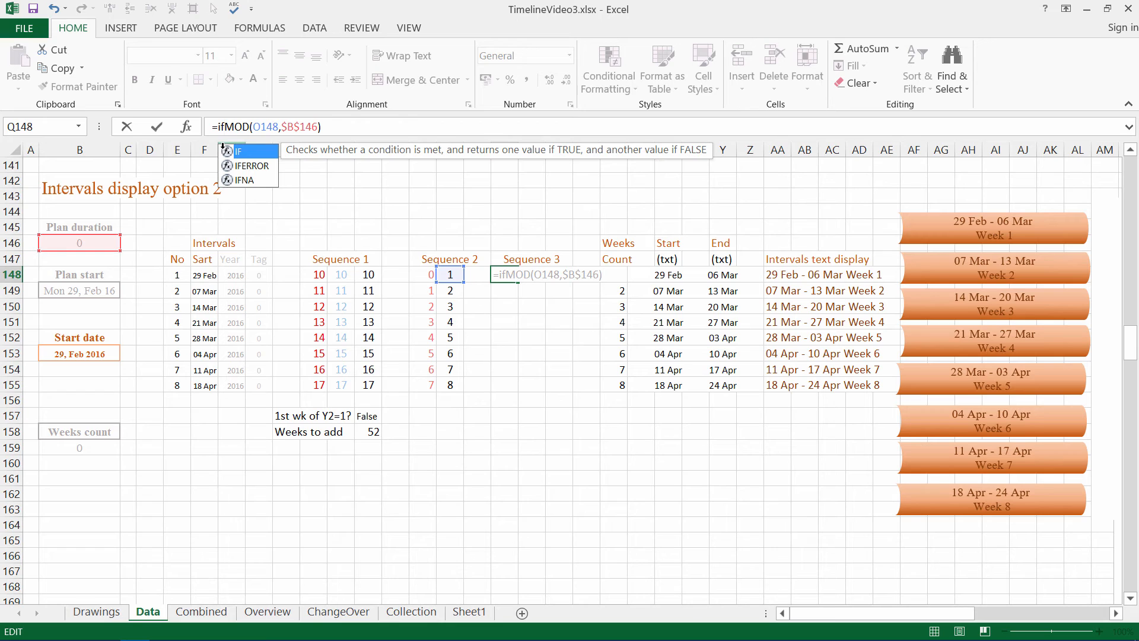
{"action": "double_click", "coordinate": [242, 154]}
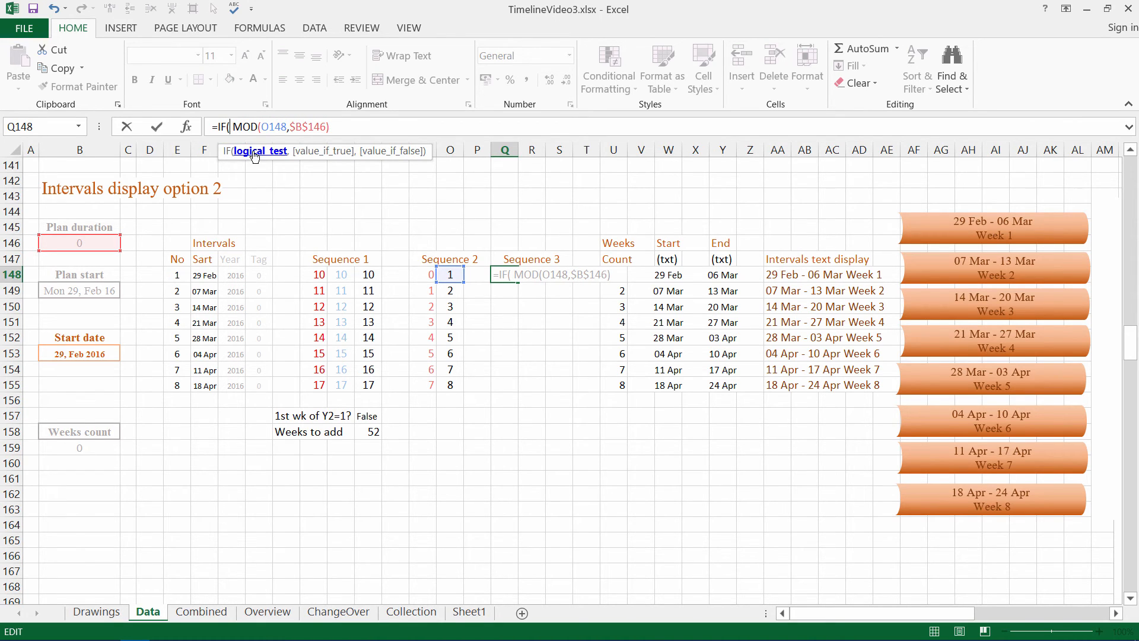
{"action": "left_click", "coordinate": [255, 156]}
{"action": "left_click", "coordinate": [231, 128]}
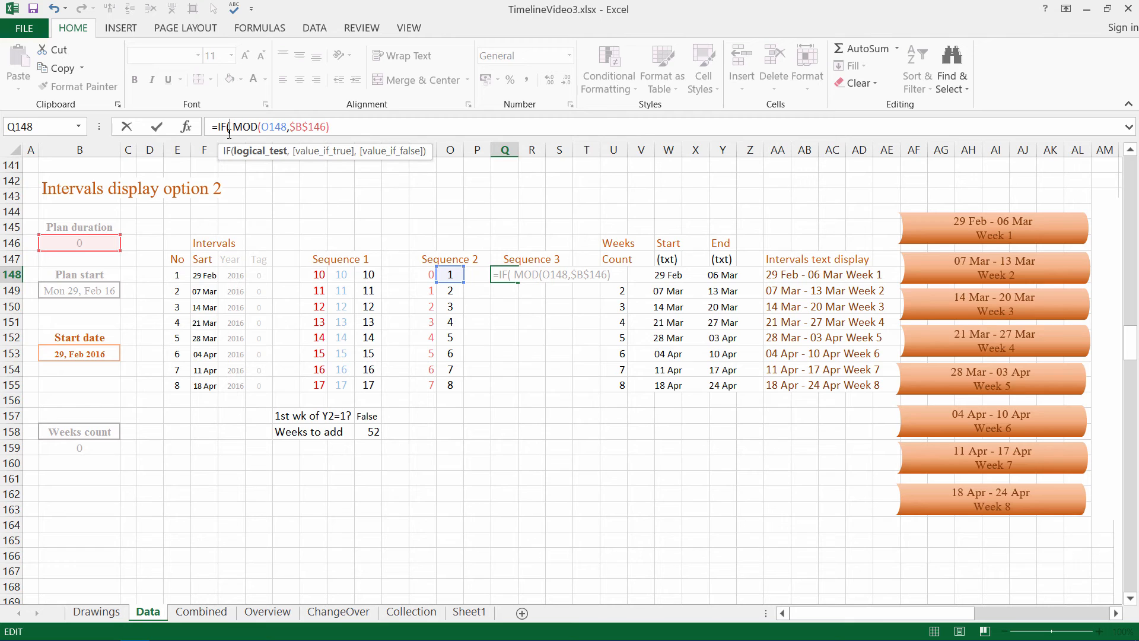
{"action": "left_click", "coordinate": [77, 241]}
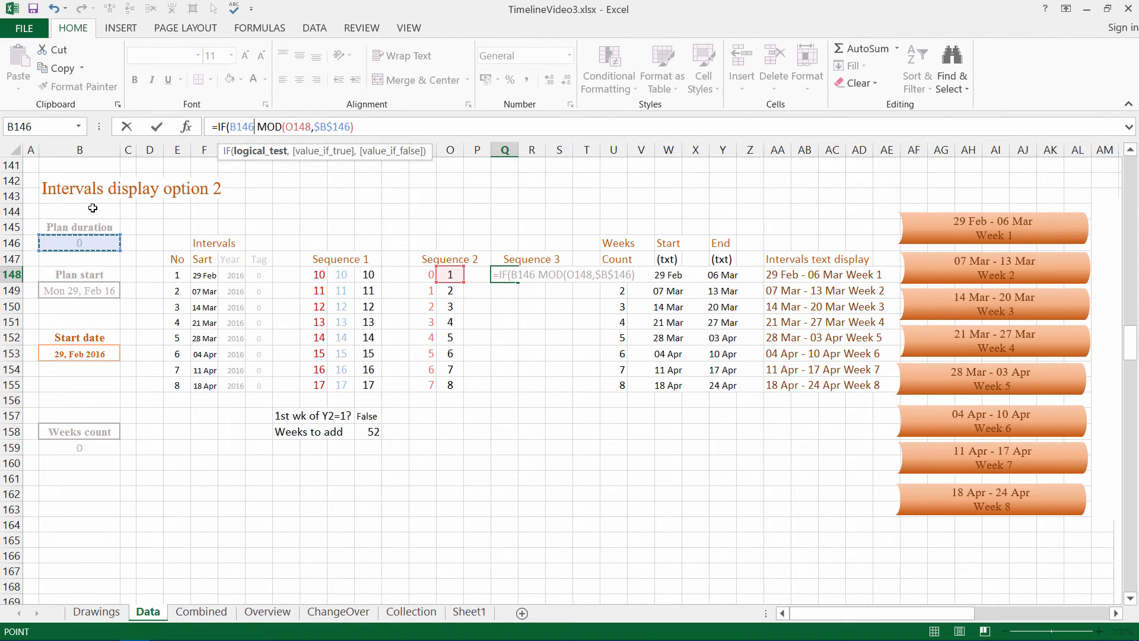
{"action": "double_click", "coordinate": [246, 127]}
{"action": "key", "text": "F4"}
{"action": "left_click", "coordinate": [266, 127]}
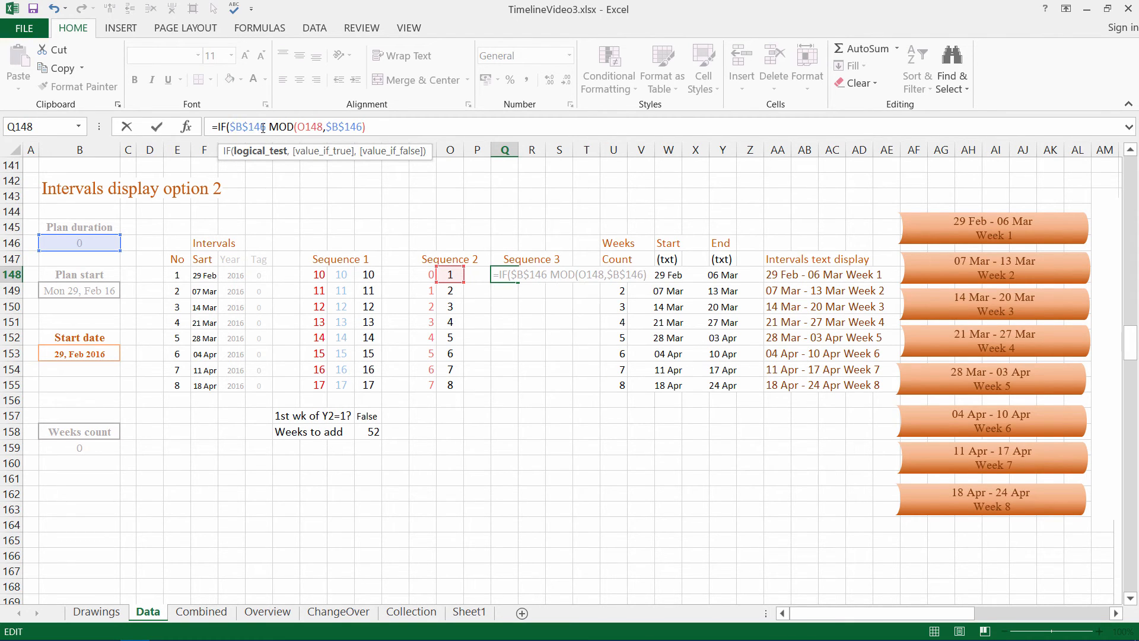
{"action": "type", "text": "<>0,"}
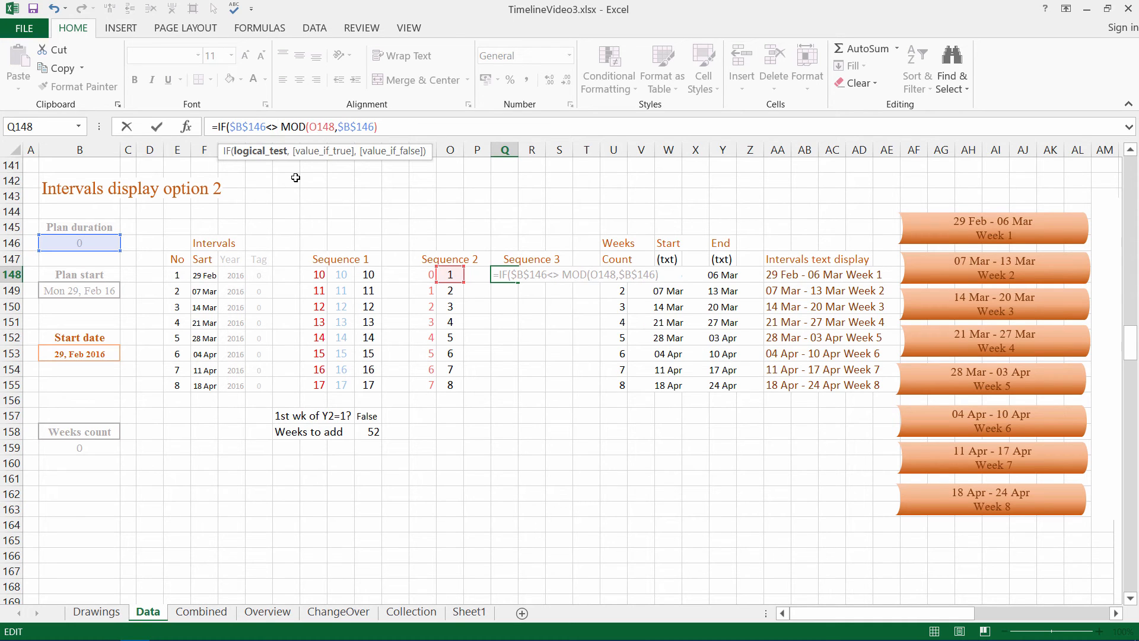
{"action": "left_click", "coordinate": [252, 152]}
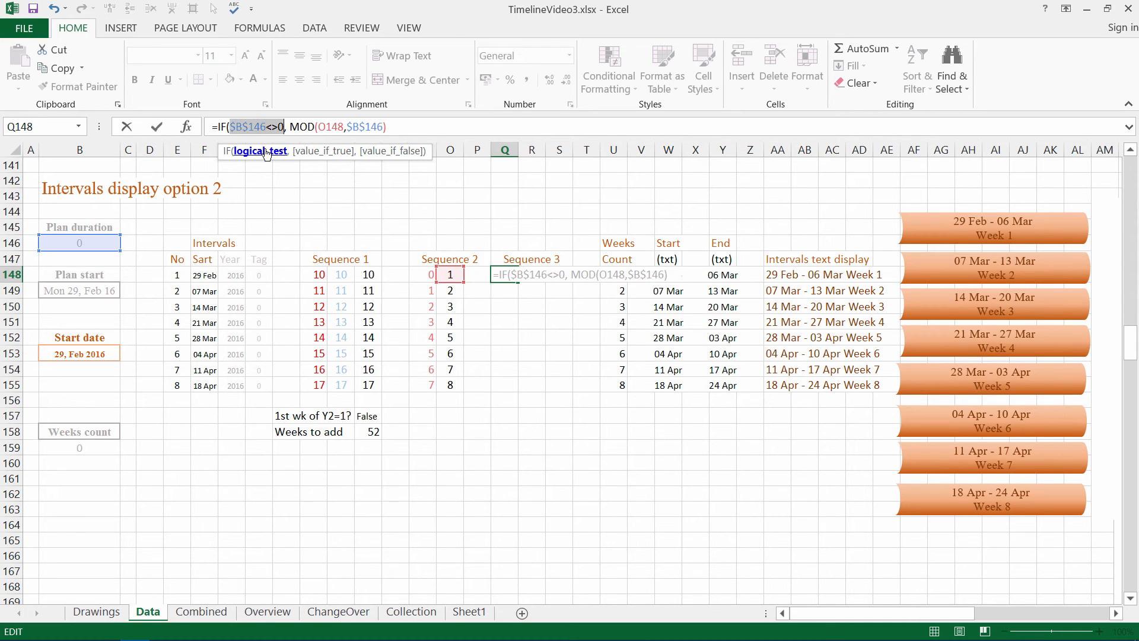
{"action": "left_click", "coordinate": [318, 152]}
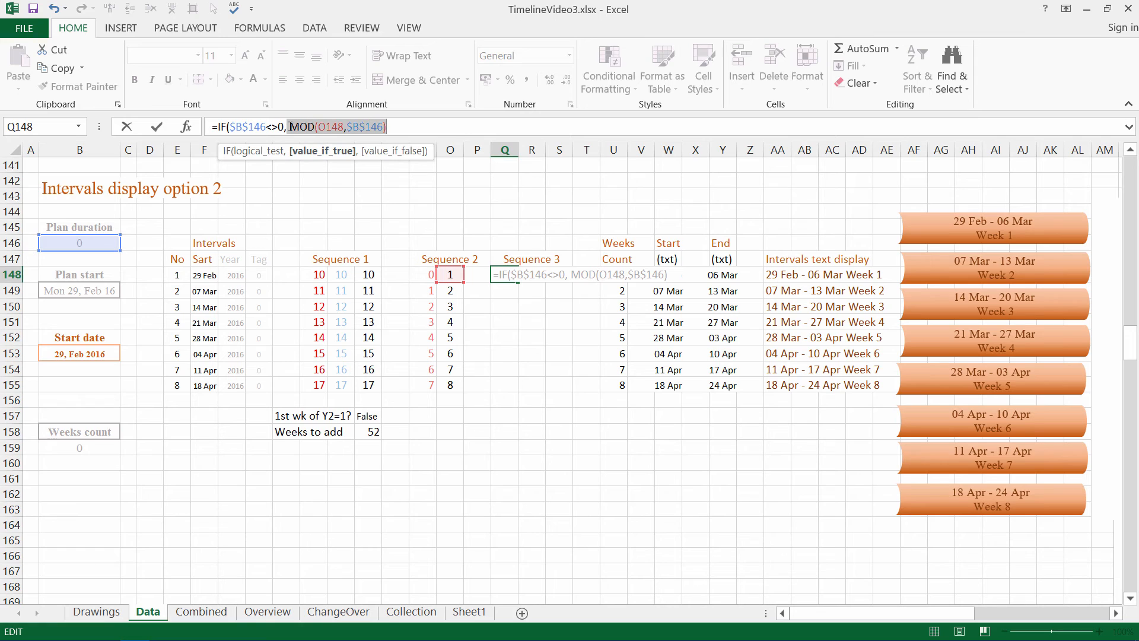
- Complete the Q148 IF formula with $B$146 as the value if false and fill it down to Q155
{"action": "left_click", "coordinate": [395, 128]}
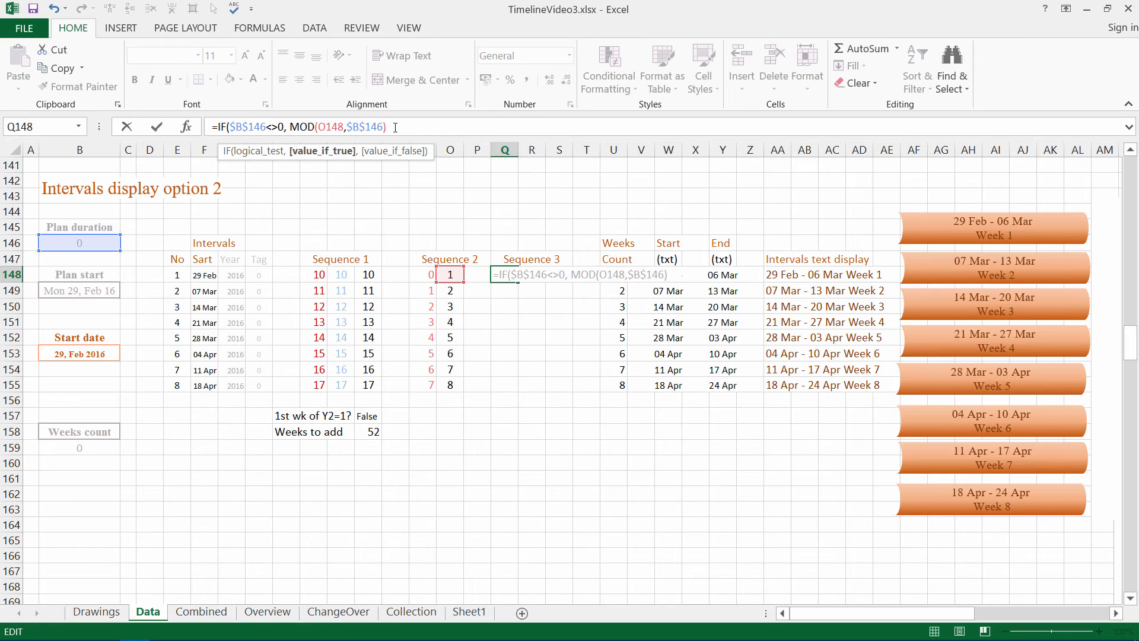
{"action": "type", "text": ","}
{"action": "left_click", "coordinate": [79, 243]}
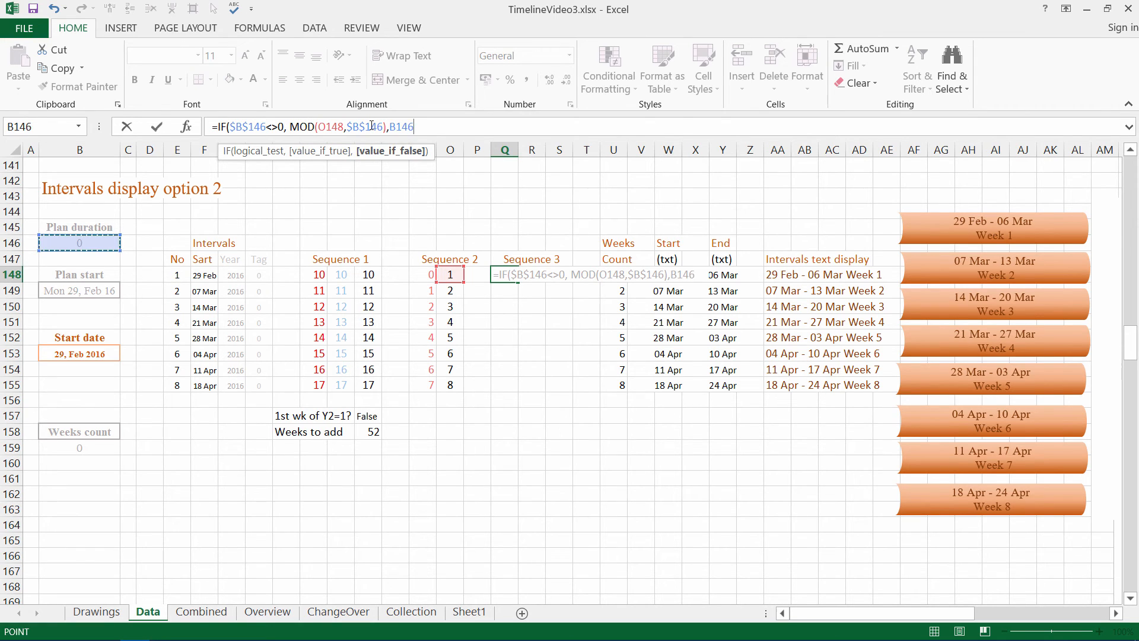
{"action": "key", "text": "F4"}
{"action": "left_click", "coordinate": [437, 126]}
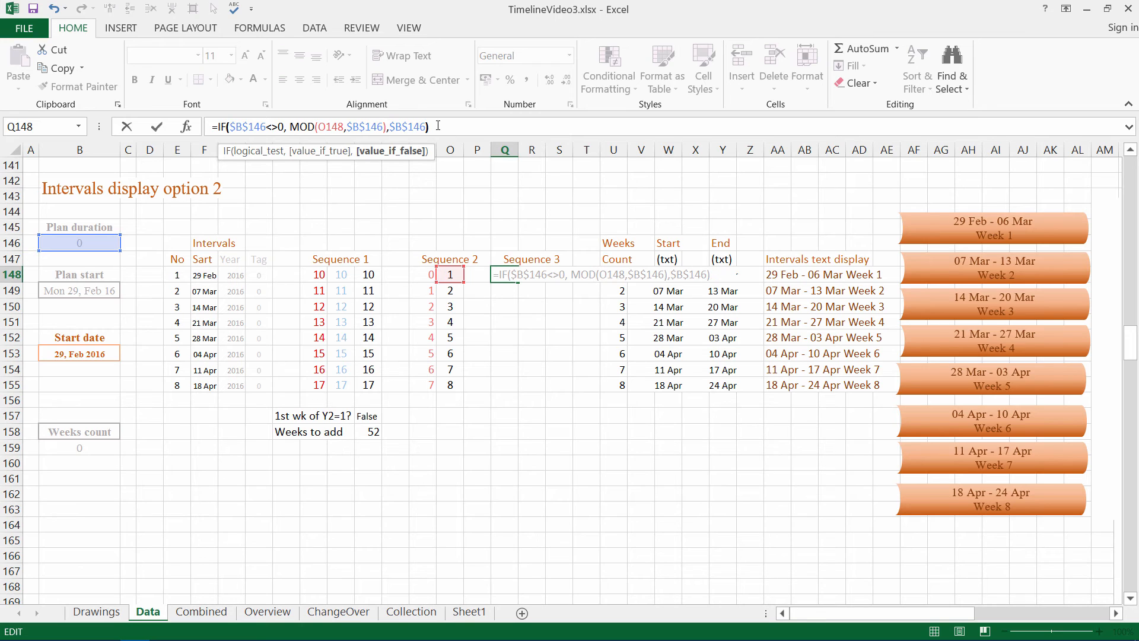
{"action": "type", "text": ")"}
{"action": "key", "text": "Return"}
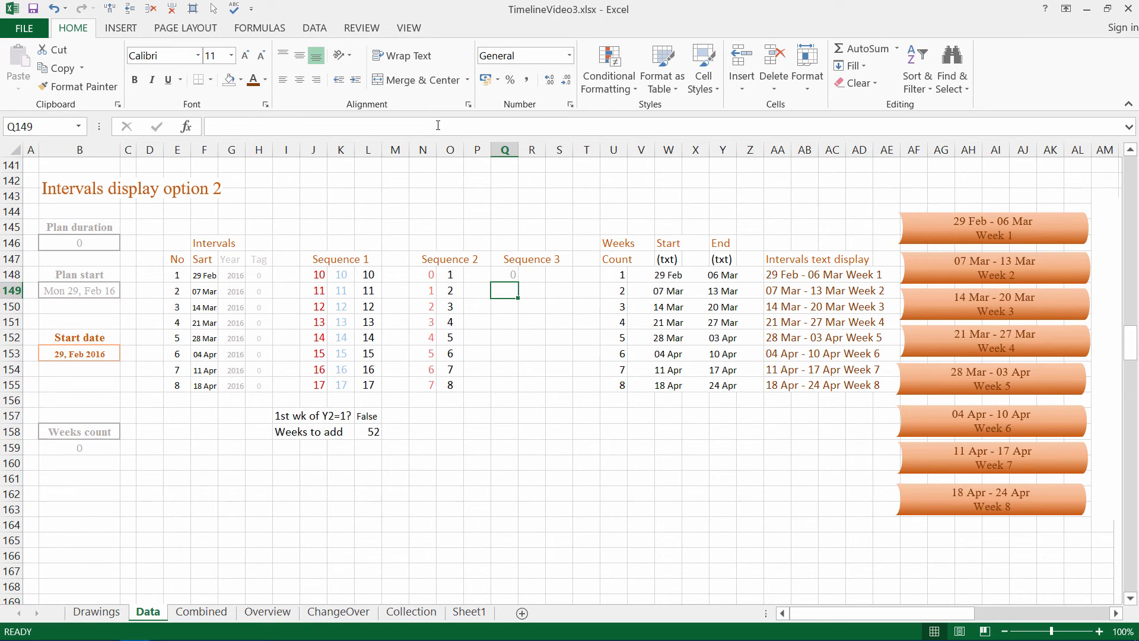
{"action": "left_click", "coordinate": [500, 276]}
{"action": "left_click_drag", "start_coordinate": [517, 283], "coordinate": [522, 389]}
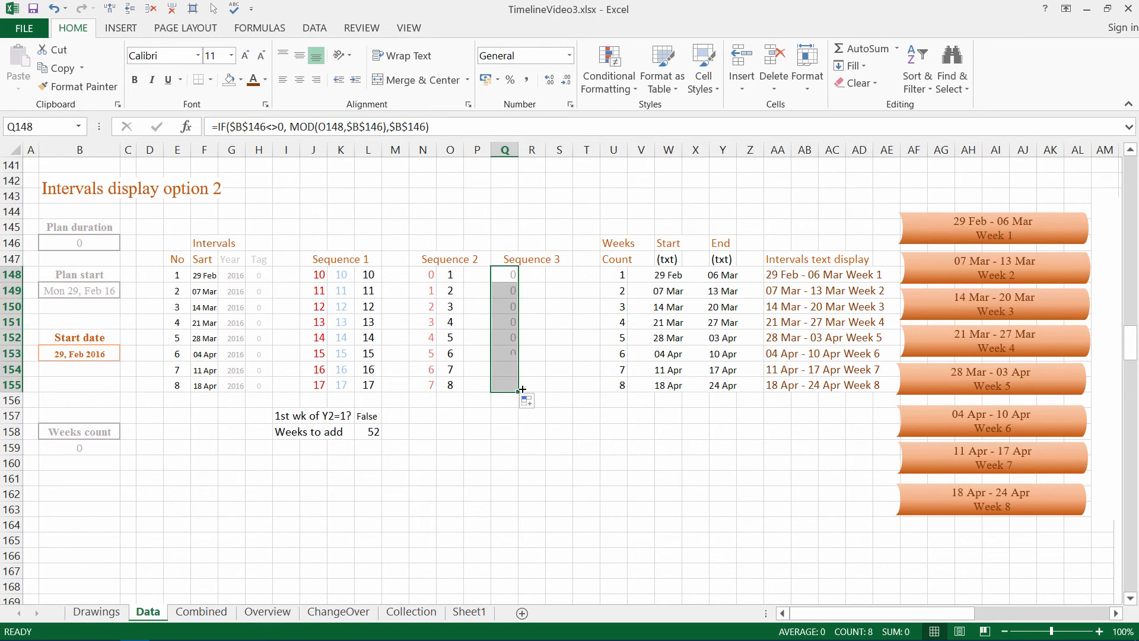
- Set the Plan duration in B146 to 4 to test the Sequence 3 column
{"action": "left_click", "coordinate": [76, 243]}
{"action": "type", "text": "4"}
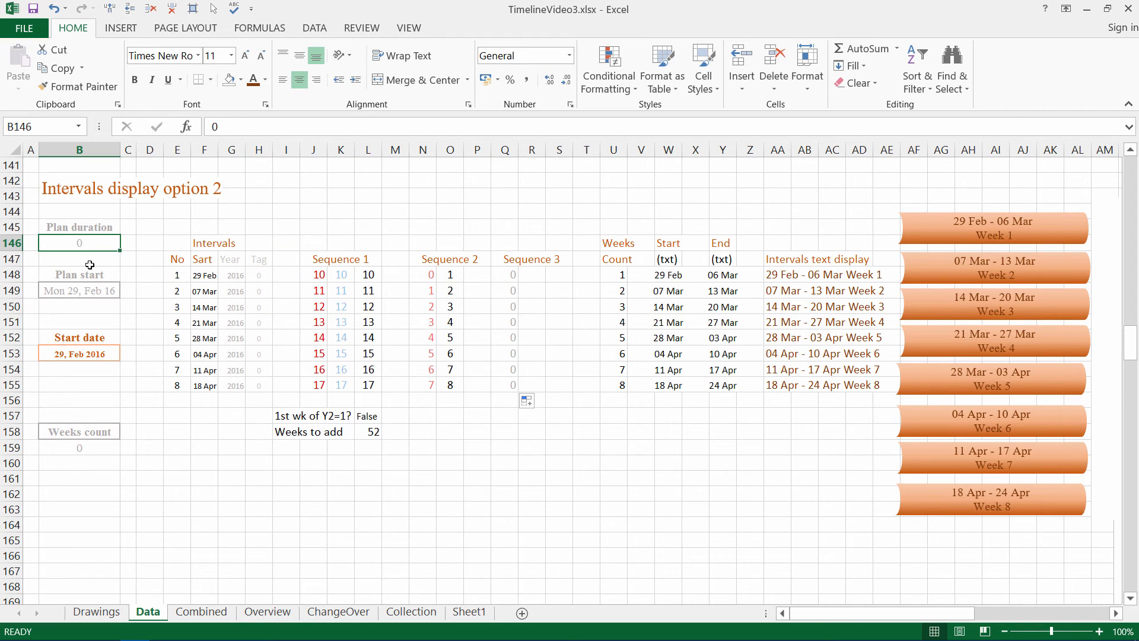
{"action": "key", "text": "Return"}
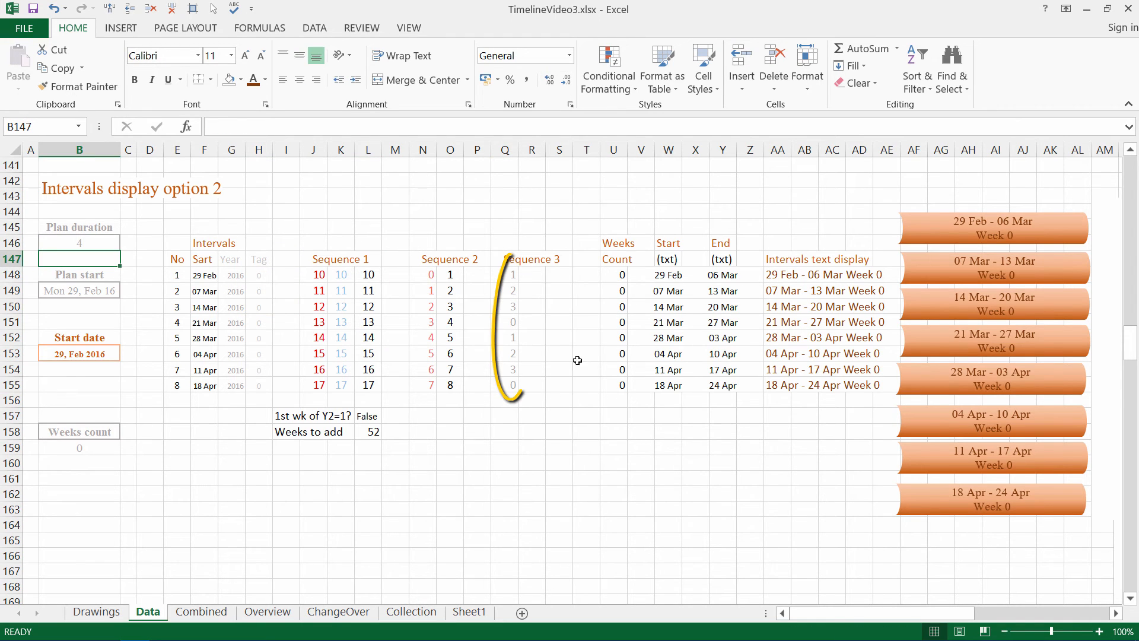
{"action": "left_click", "coordinate": [70, 355]}
- Start an IF formula in R148 with the logical test Q148=0
{"action": "left_click", "coordinate": [536, 279]}
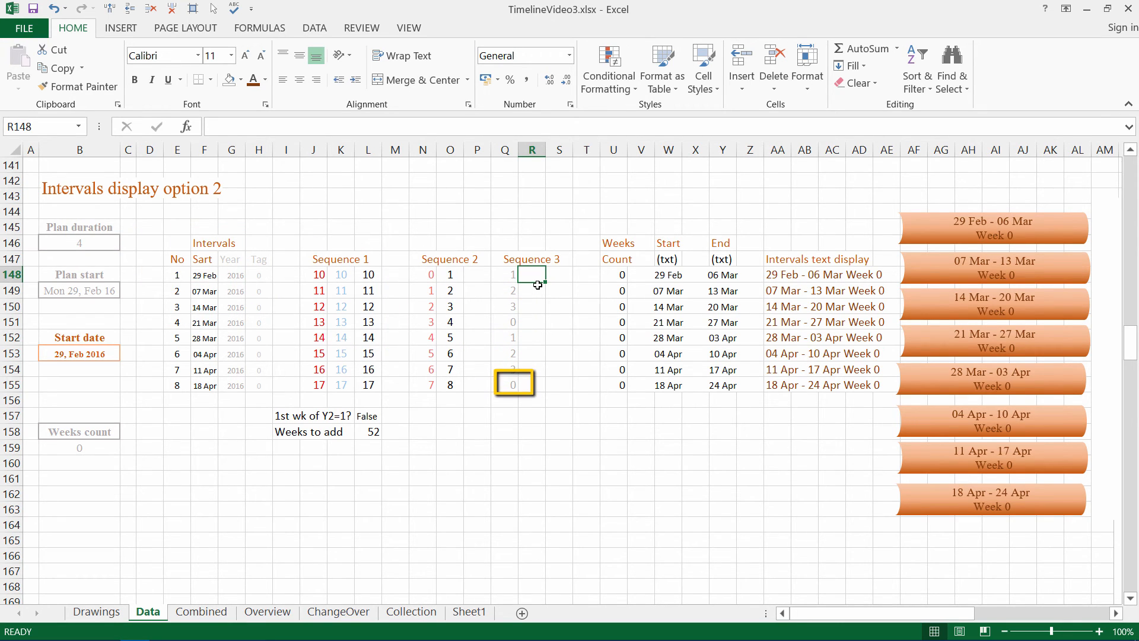
{"action": "type", "text": "="}
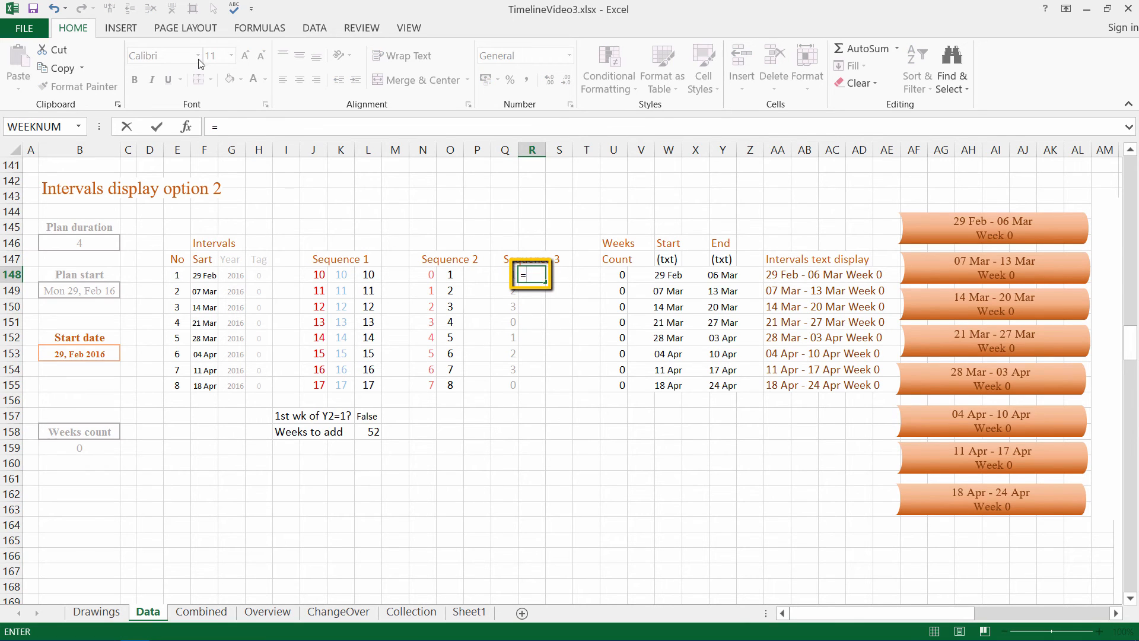
{"action": "left_click", "coordinate": [227, 122]}
{"action": "type", "text": "if"}
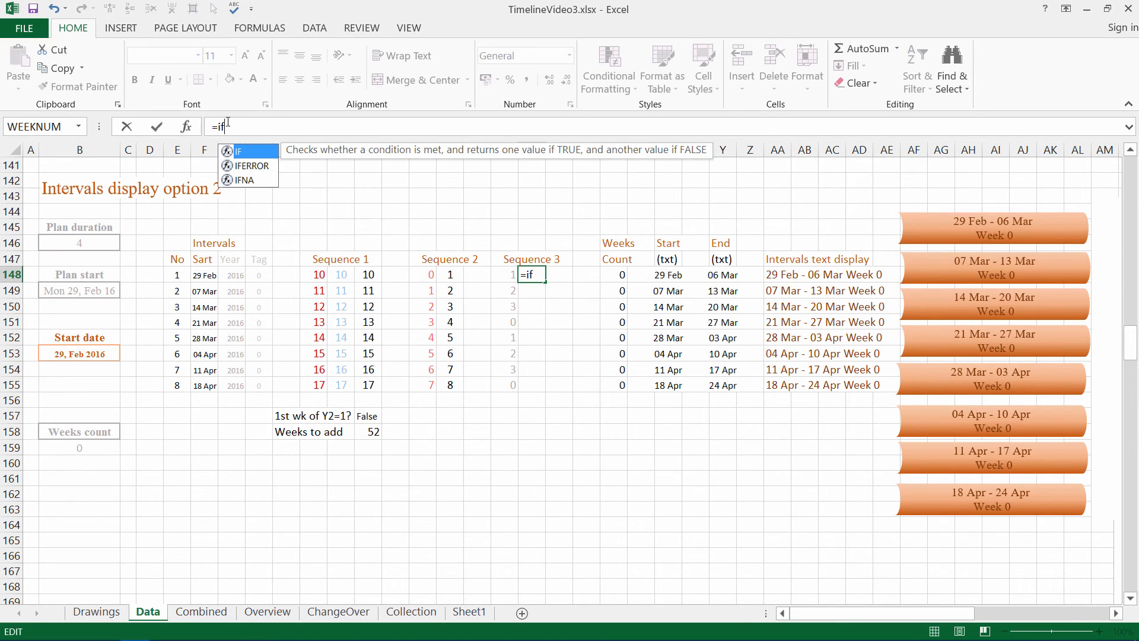
{"action": "double_click", "coordinate": [238, 153]}
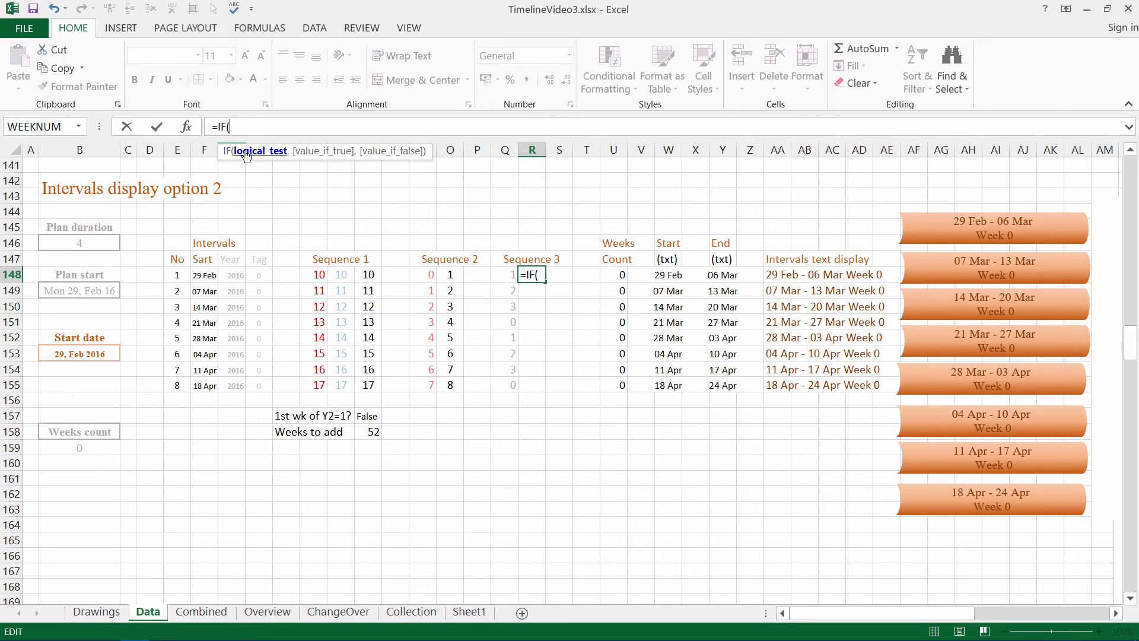
{"action": "left_click", "coordinate": [506, 276]}
{"action": "type", "text": "="}
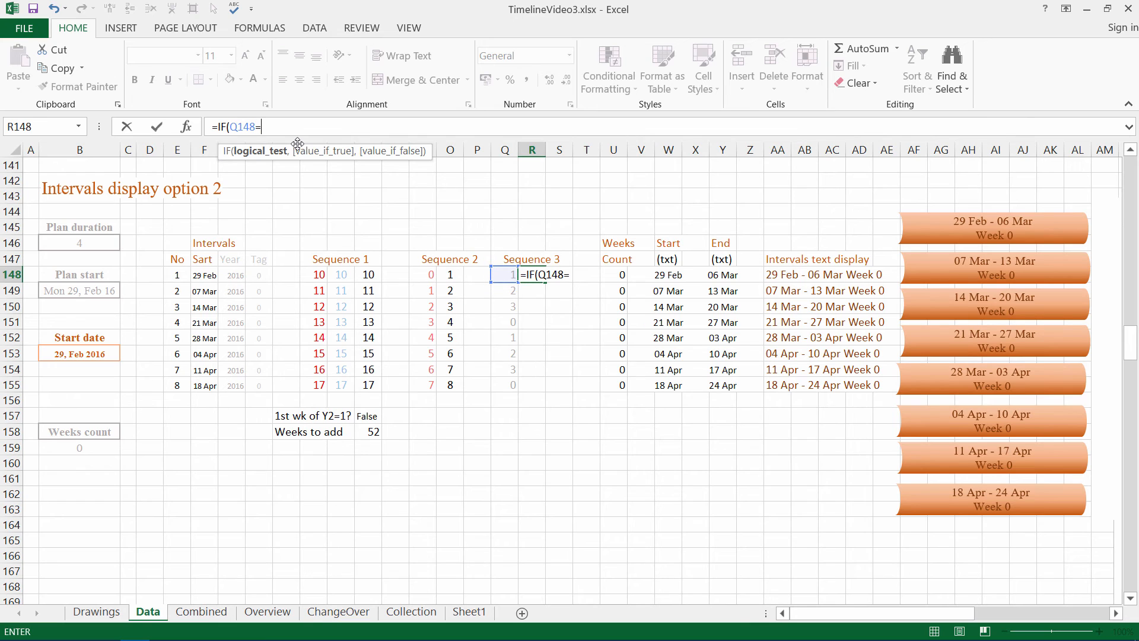
{"action": "type", "text": "0,"}
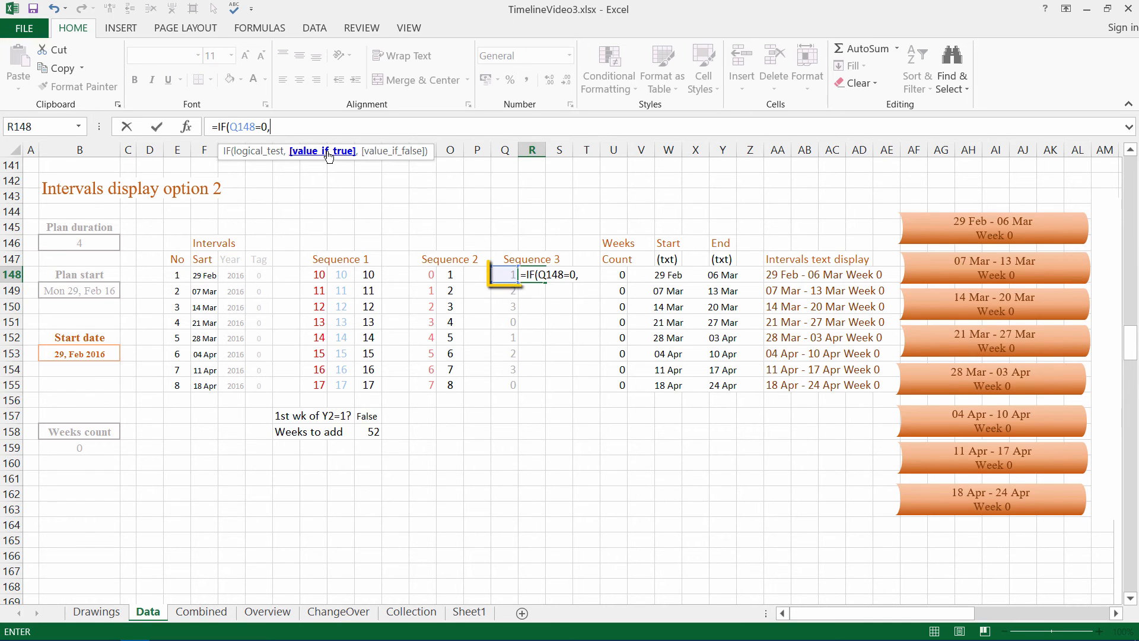
- Complete the R148 formula as =IF(Q148=0,$B$146,Q148), with the Plan duration cell as an absolute reference
{"action": "left_click", "coordinate": [84, 239]}
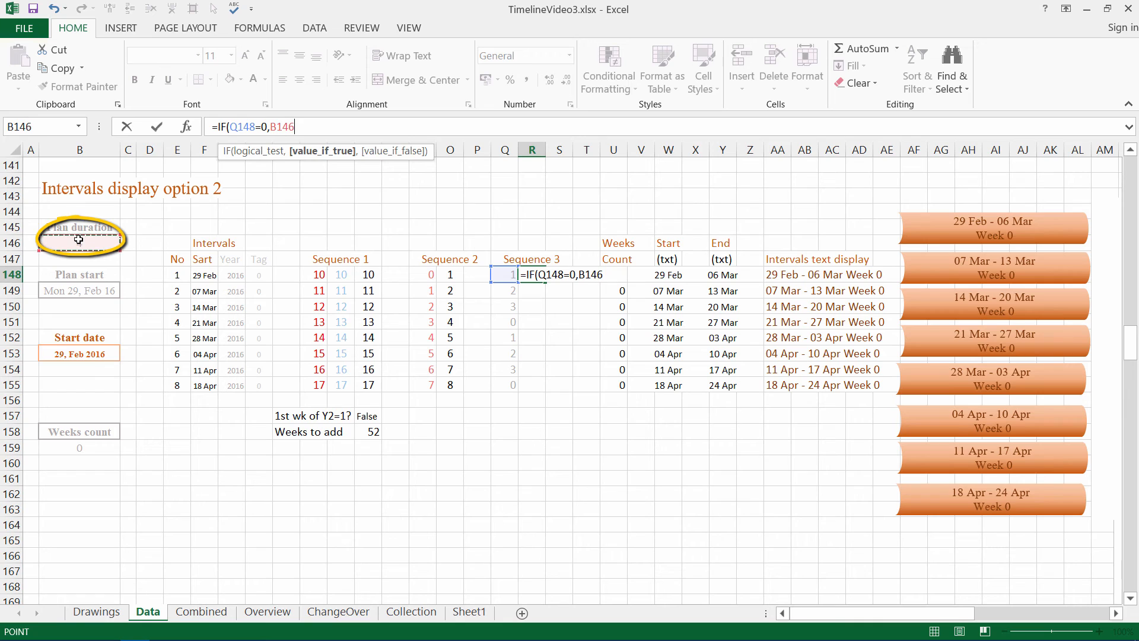
{"action": "key", "text": "F4"}
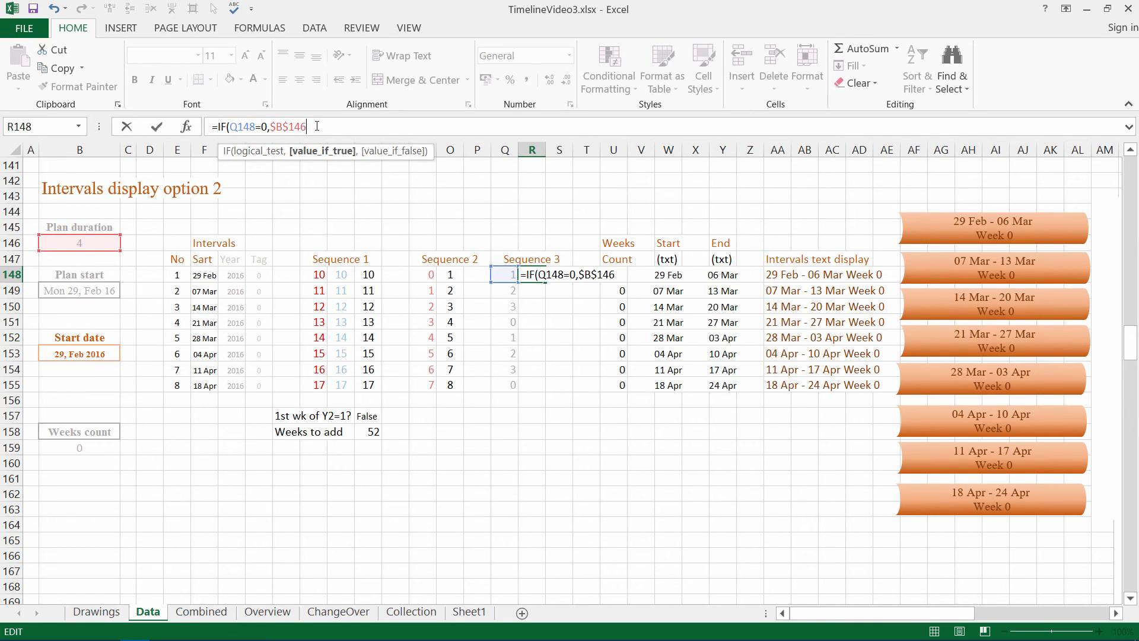
{"action": "type", "text": ","}
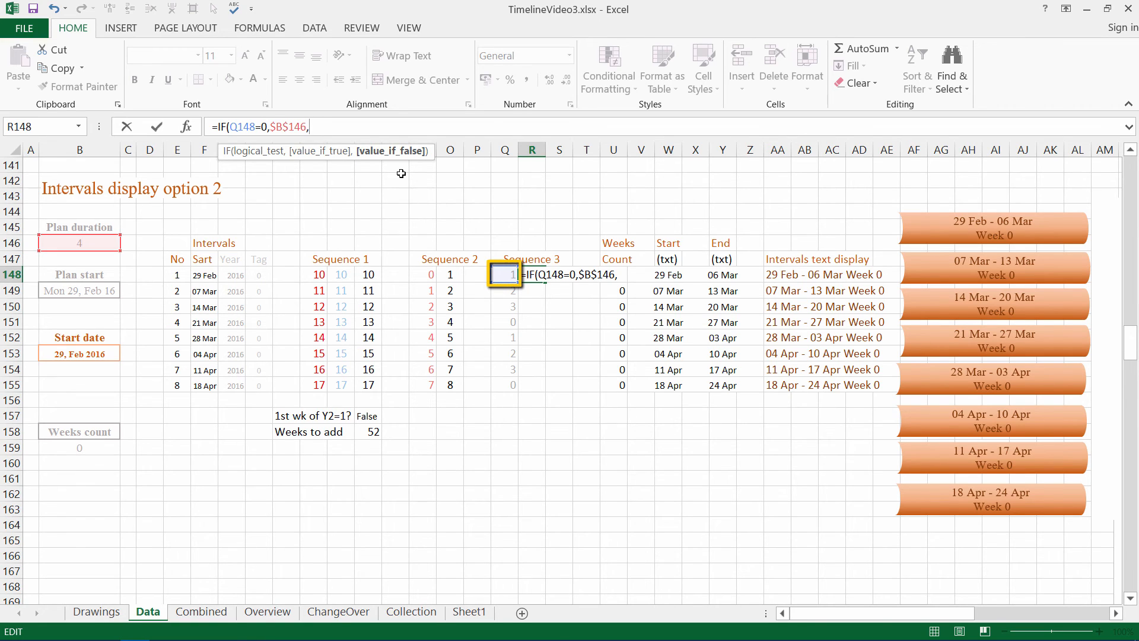
{"action": "left_click", "coordinate": [508, 274]}
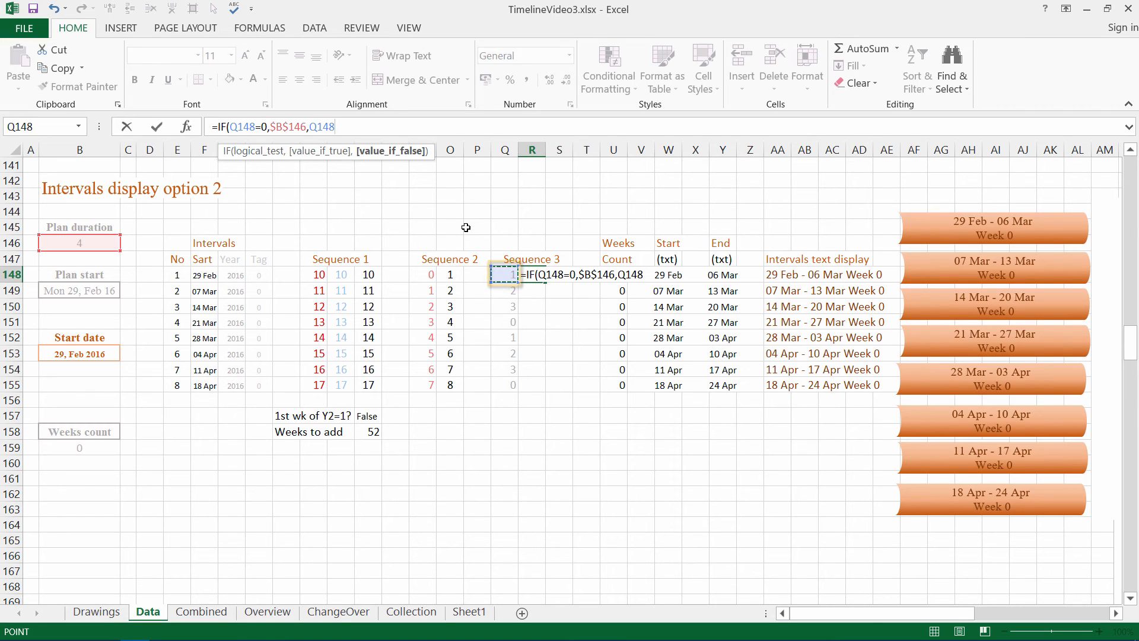
{"action": "type", "text": ")"}
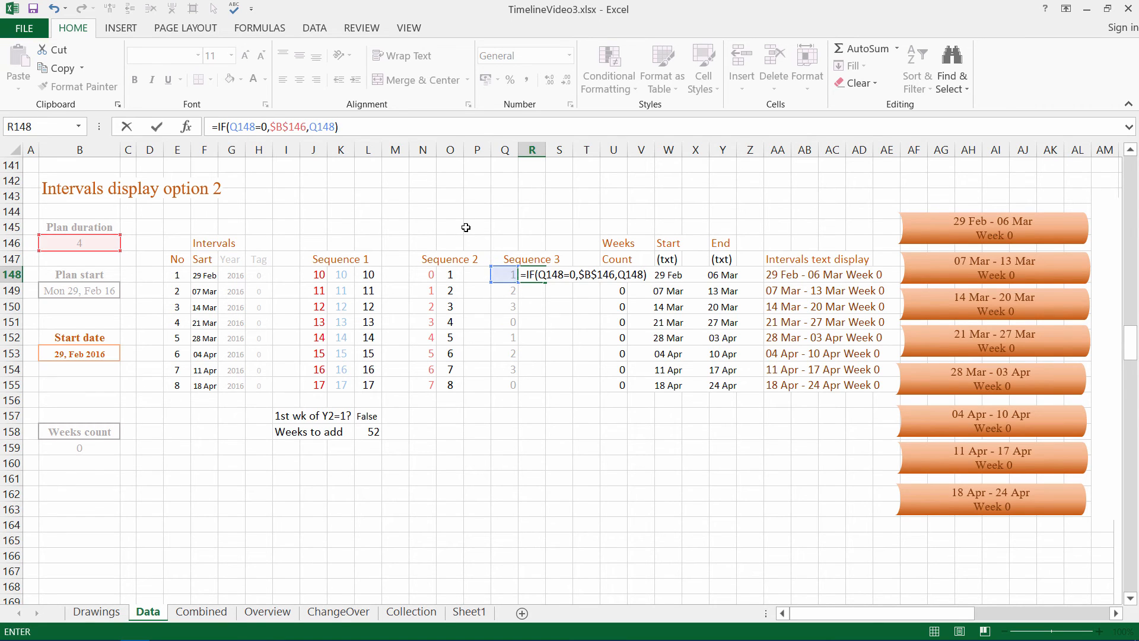
{"action": "key", "text": "Return"}
- Fill the R148 formula down to R155 and inspect the resulting formula in R151
{"action": "left_click", "coordinate": [534, 274]}
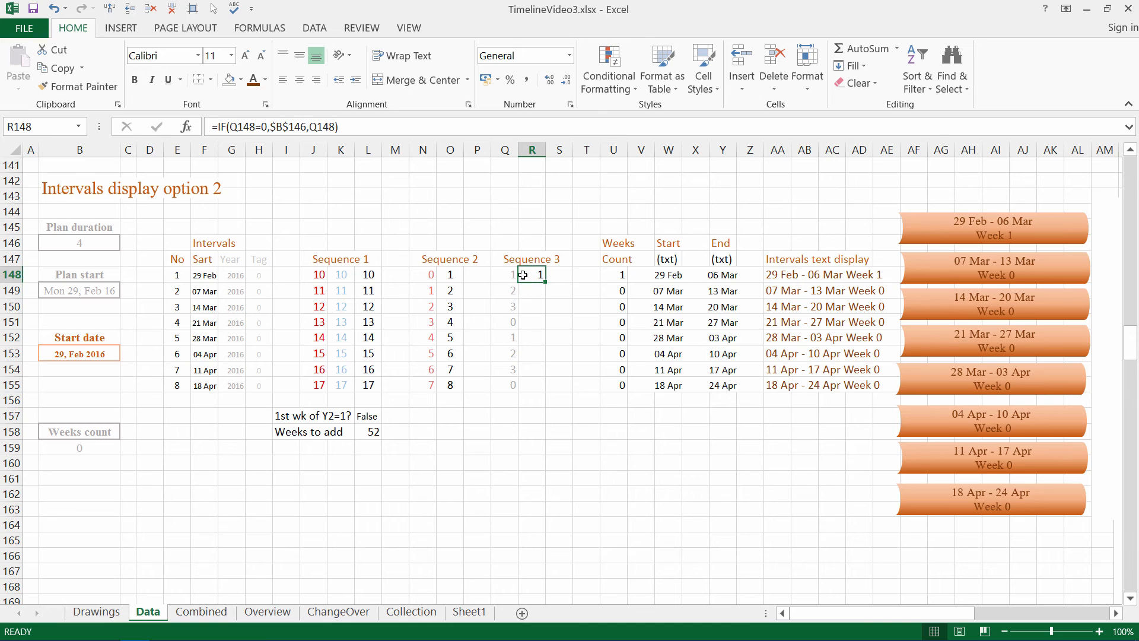
{"action": "left_click_drag", "start_coordinate": [546, 281], "coordinate": [544, 389]}
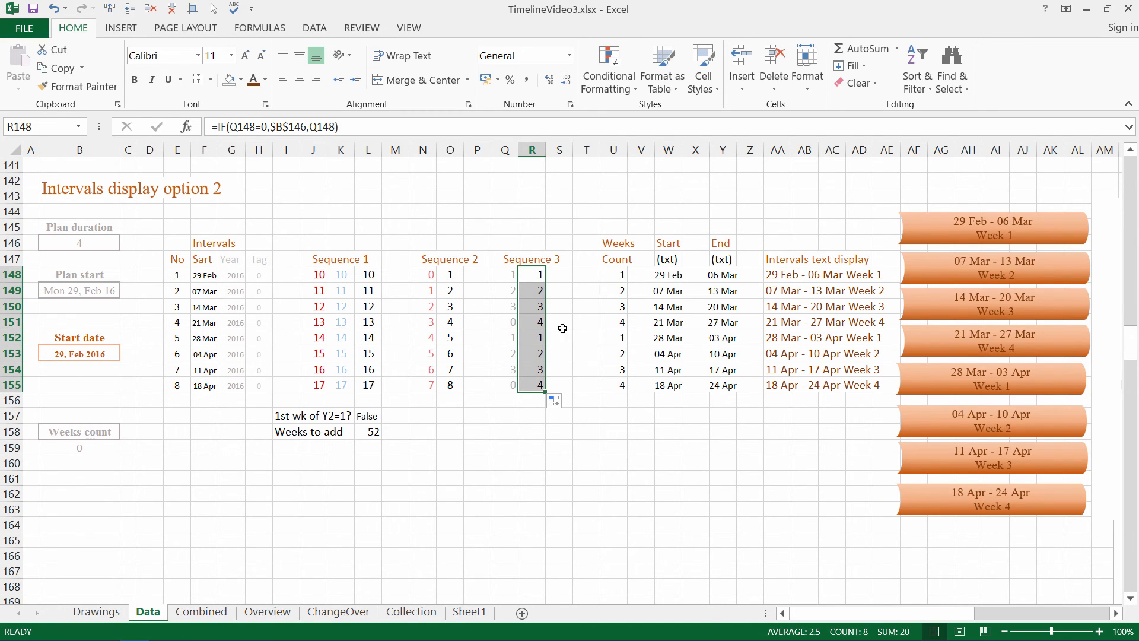
{"action": "left_click", "coordinate": [537, 323]}
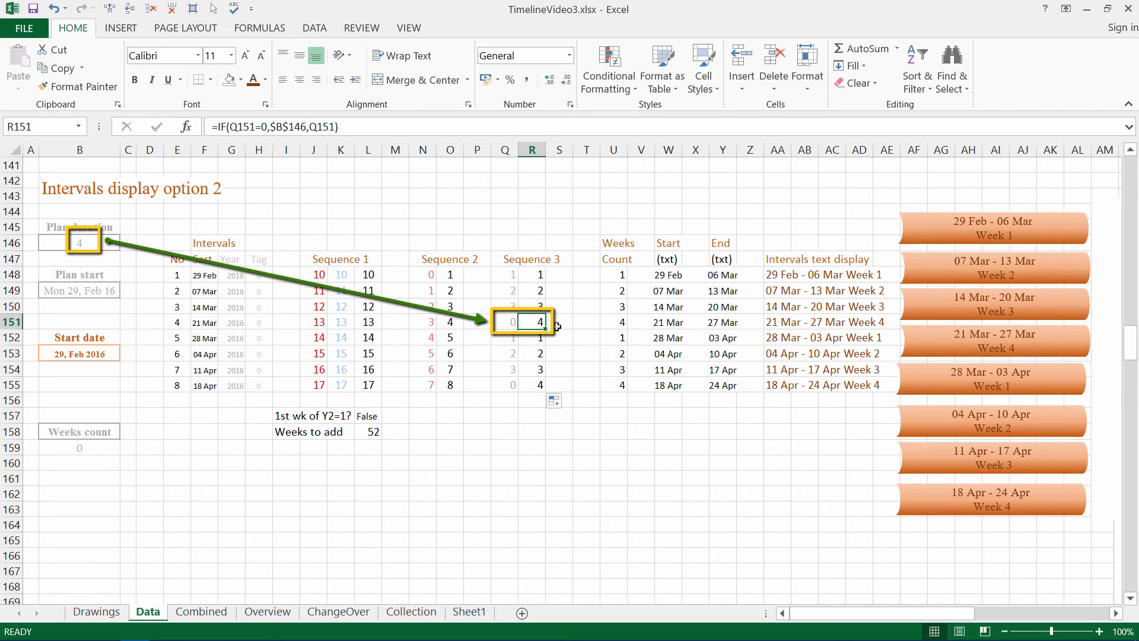
- Try Plan duration values of 5 and 6 in B146 to test how Sequence 3 restarts the week count
{"action": "left_click", "coordinate": [75, 354]}
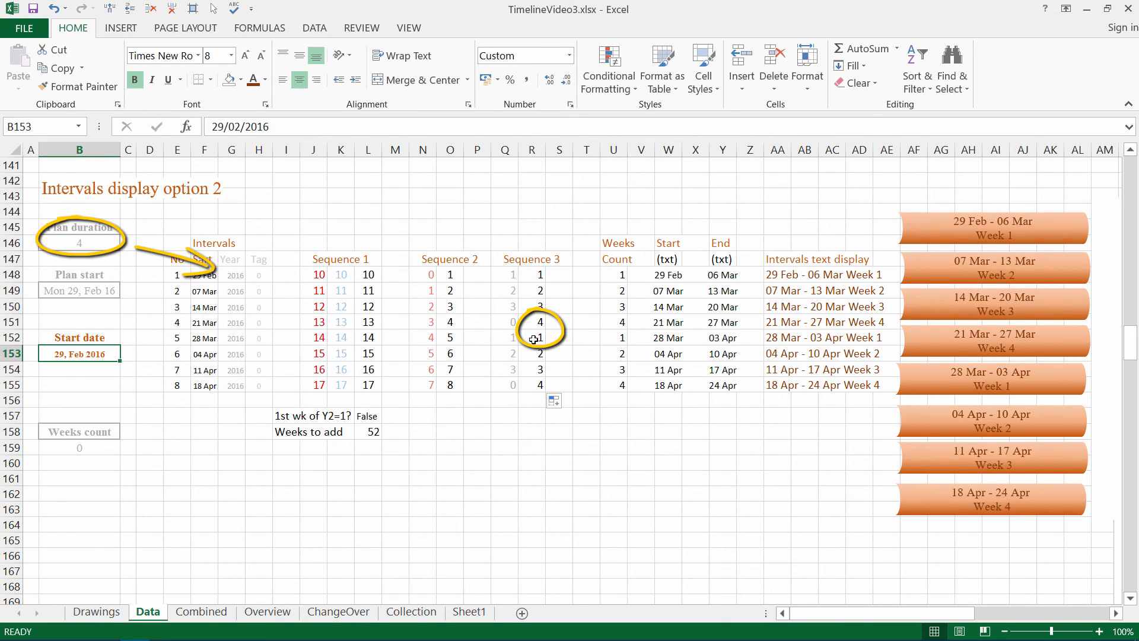
{"action": "left_click", "coordinate": [80, 242]}
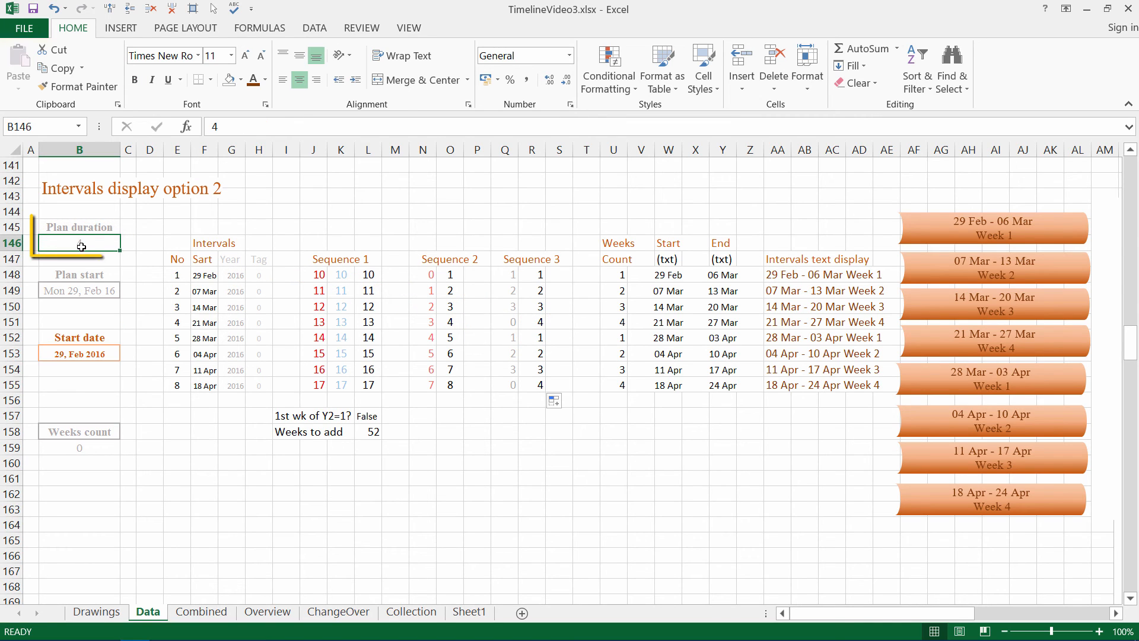
{"action": "type", "text": "5"}
{"action": "key", "text": "Return"}
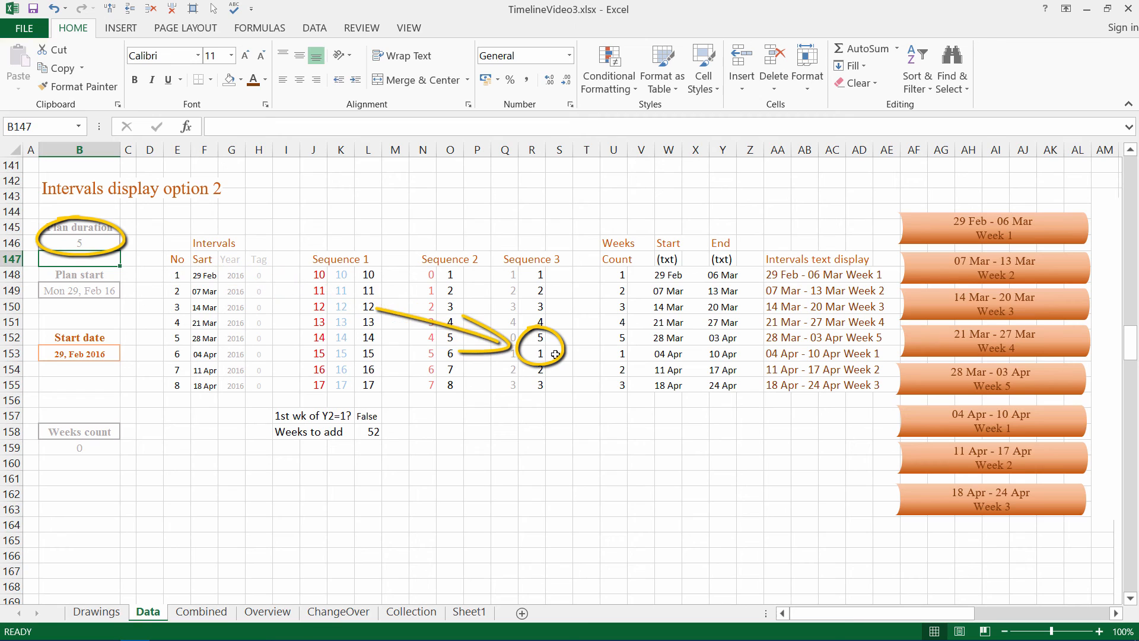
{"action": "left_click", "coordinate": [80, 239]}
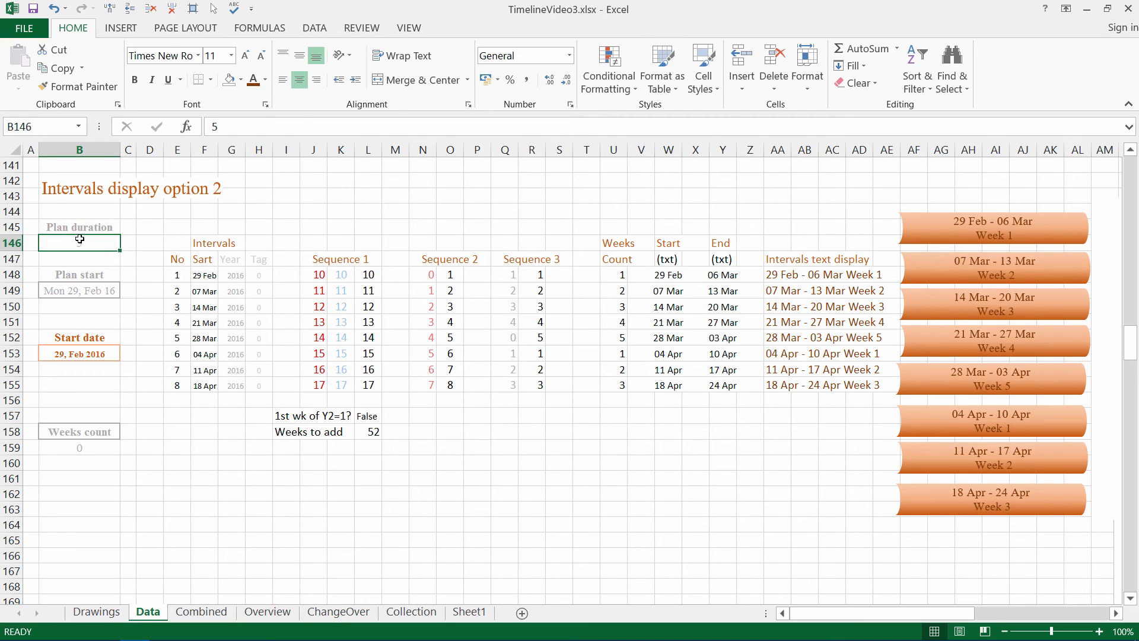
{"action": "type", "text": "6"}
{"action": "key", "text": "Return"}
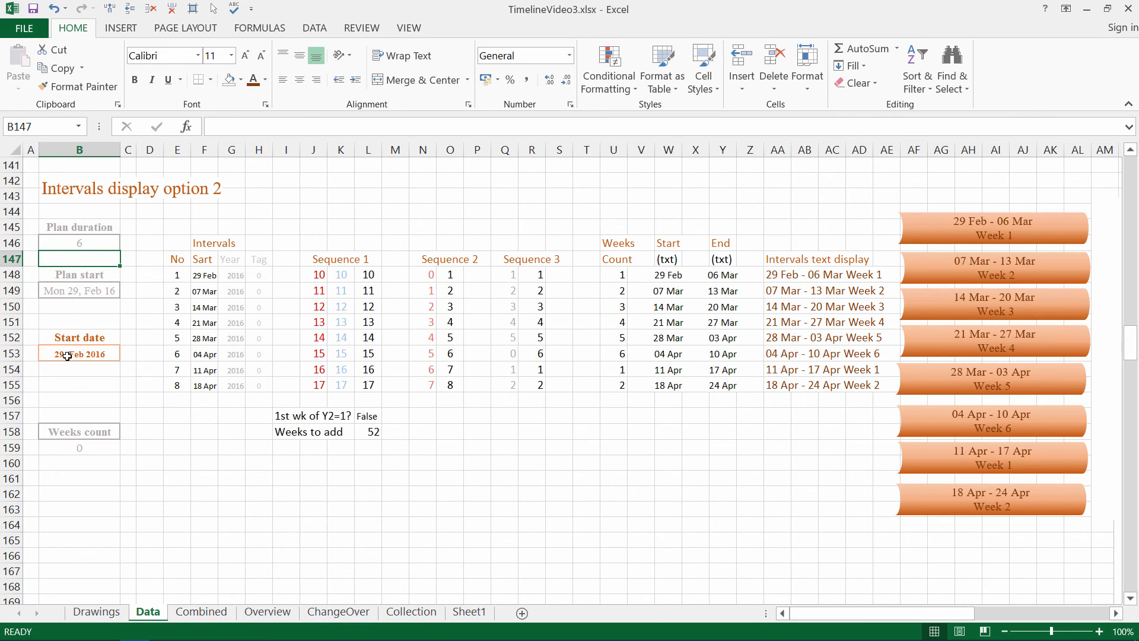
{"action": "left_click", "coordinate": [67, 356]}
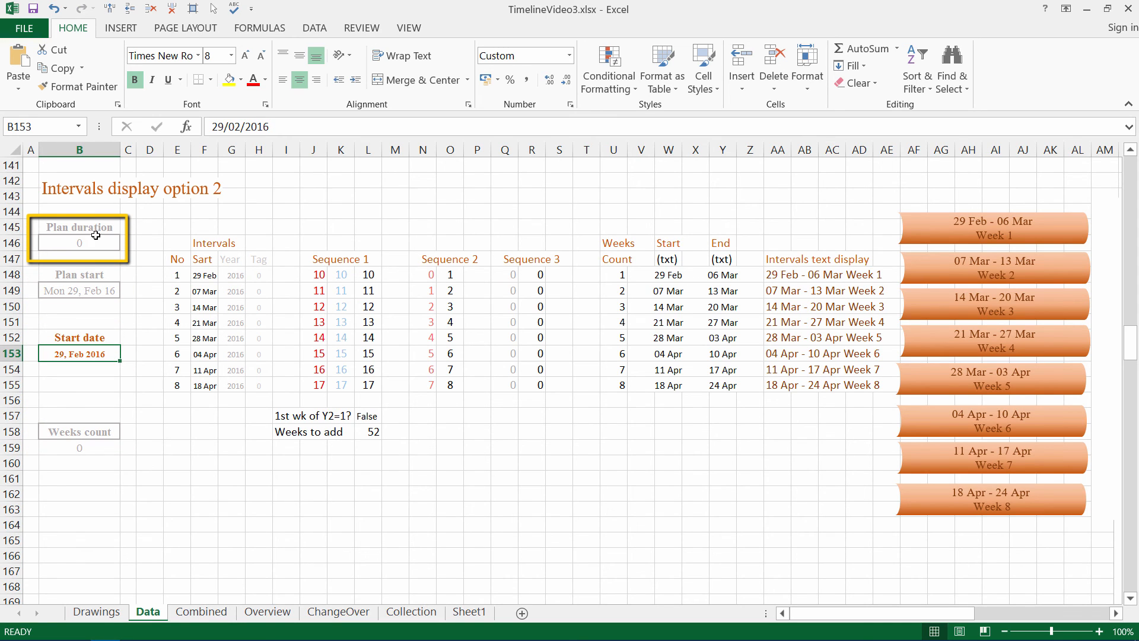
- Clear the Weeks Count cells U148:U155 and start an IF(AND( formula in U148 with the first condition $B$159=0
{"action": "left_click_drag", "start_coordinate": [612, 276], "coordinate": [619, 388]}
{"action": "key", "text": "Delete"}
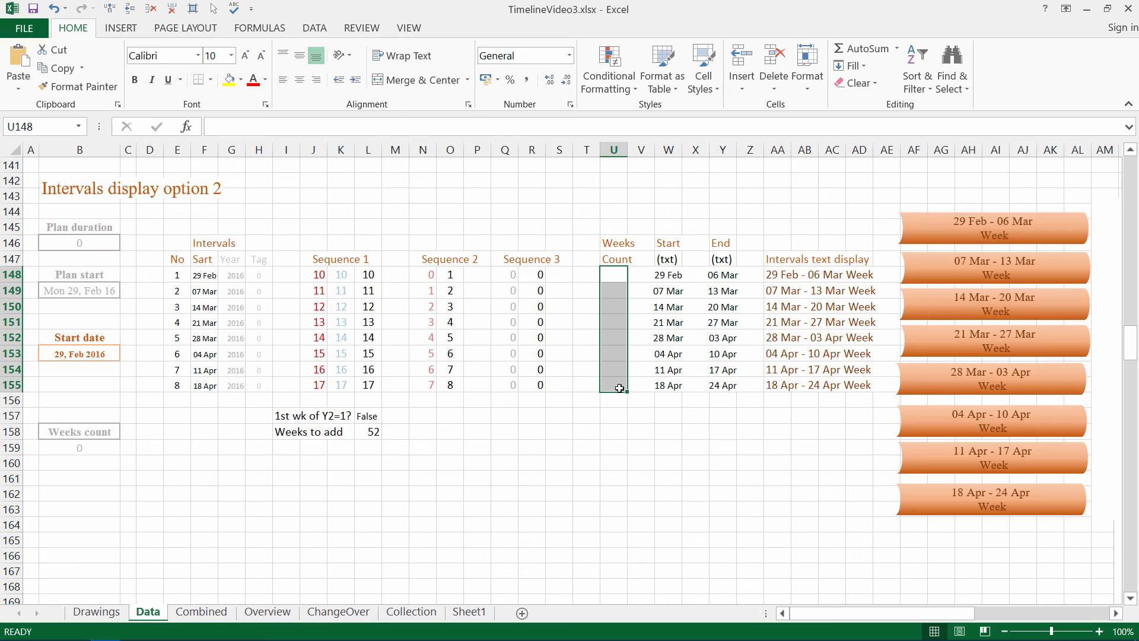
{"action": "left_click", "coordinate": [613, 276]}
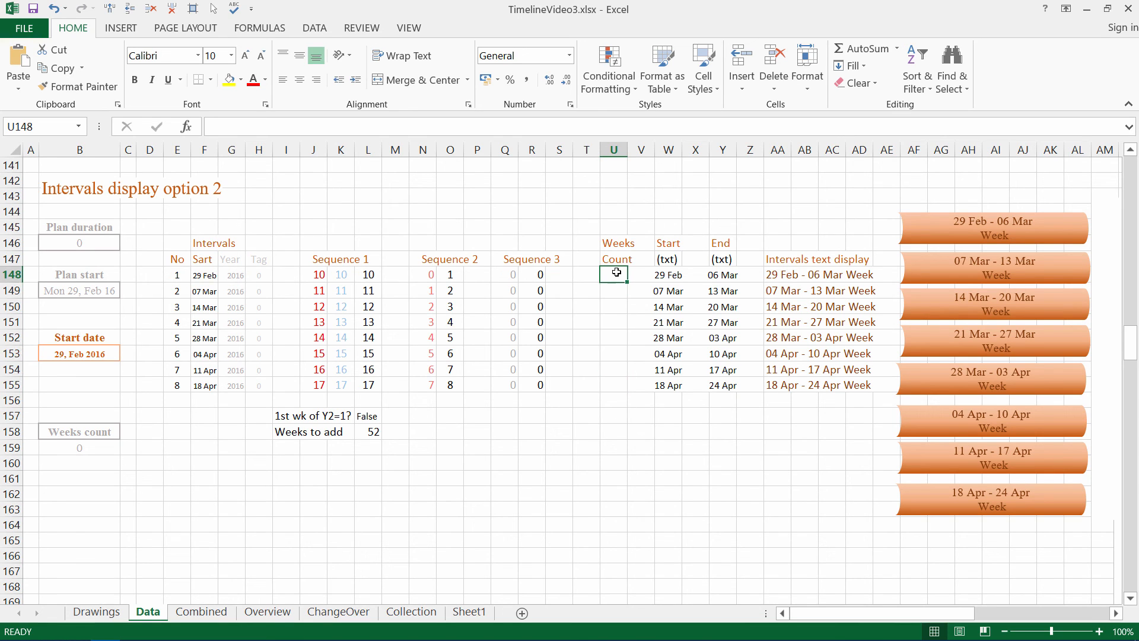
{"action": "type", "text": "=IF(AND"}
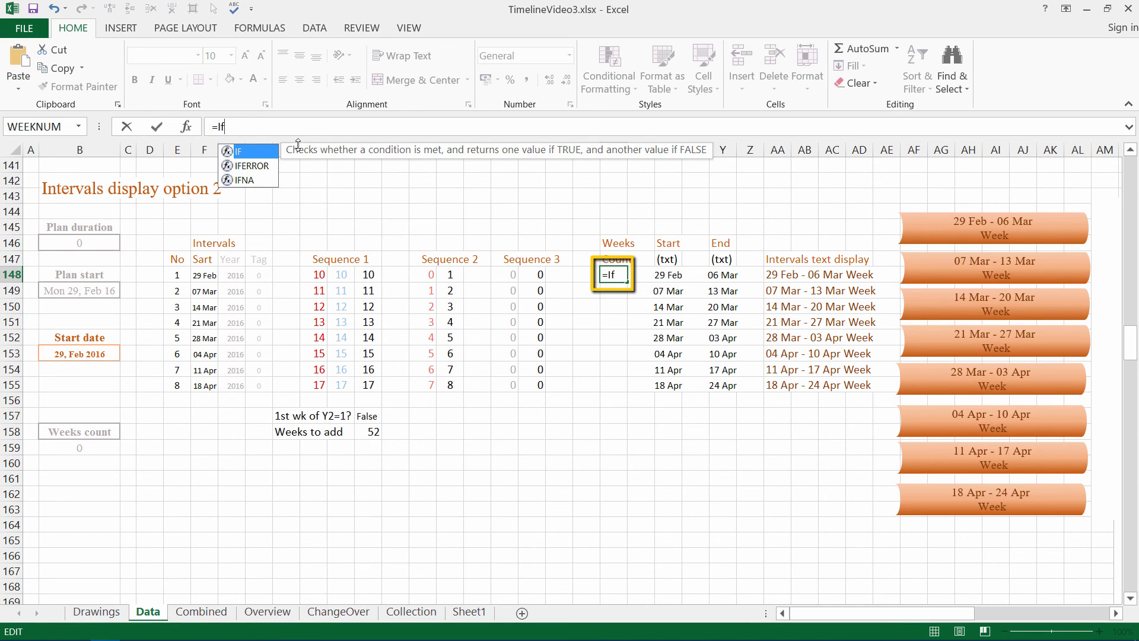
{"action": "type", "text": "("}
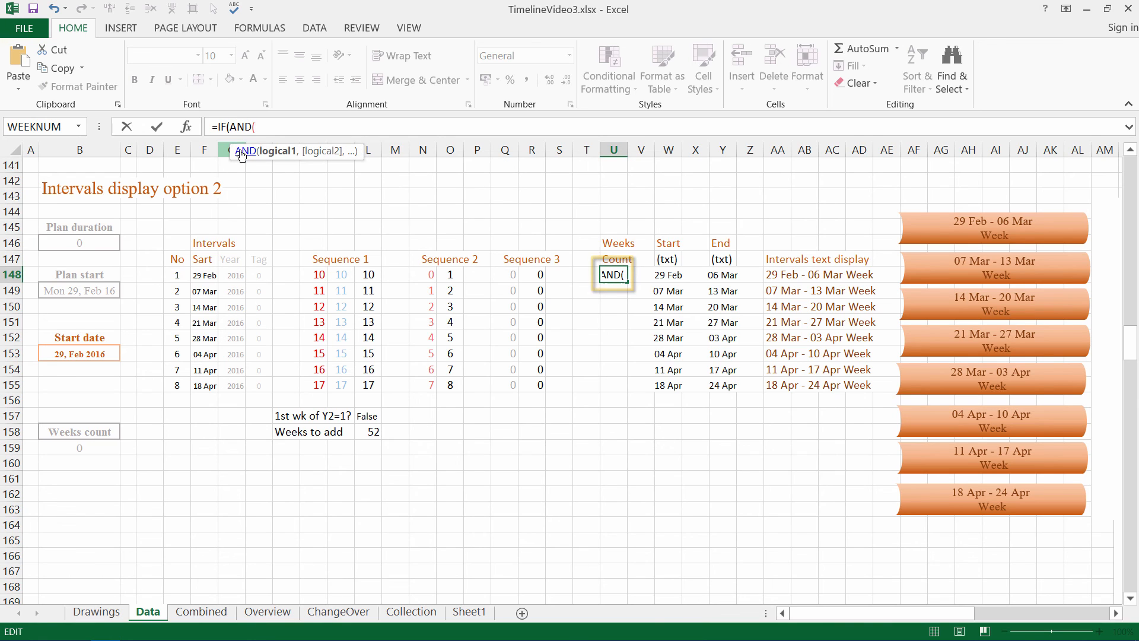
{"action": "left_click", "coordinate": [80, 446]}
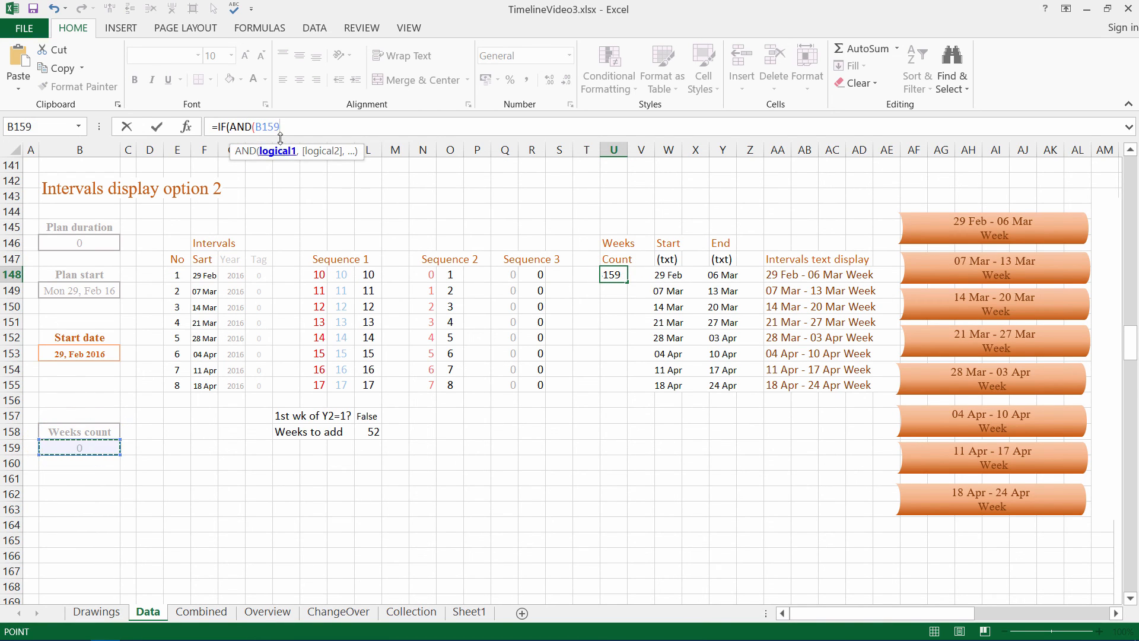
{"action": "left_click", "coordinate": [305, 127]}
{"action": "key", "text": "F4"}
{"action": "type", "text": "=0"}
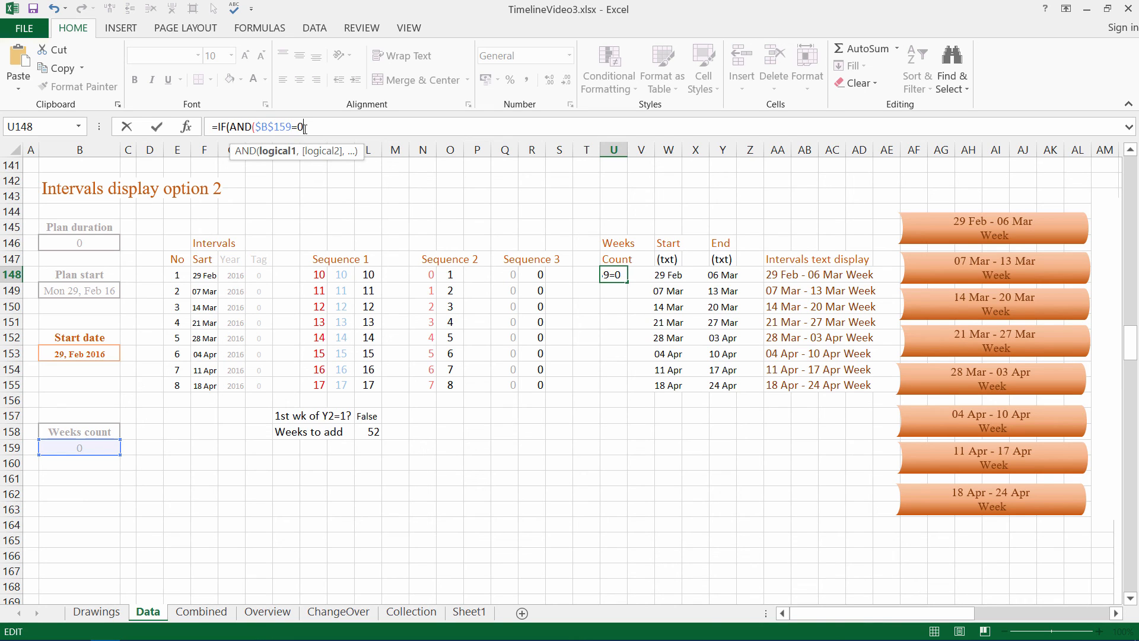
{"action": "type", "text": ","}
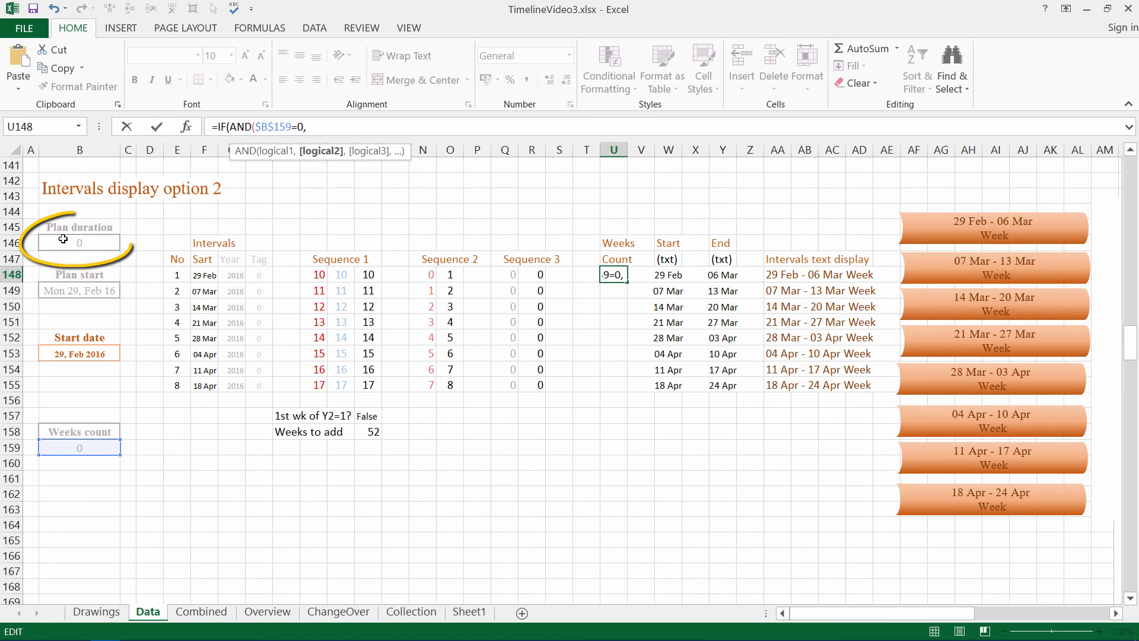
- Add $B$146=0 as the second AND condition in U148 and return the Sequence 2 value O148 when both are true
{"action": "left_click", "coordinate": [78, 241]}
{"action": "left_click", "coordinate": [309, 127]}
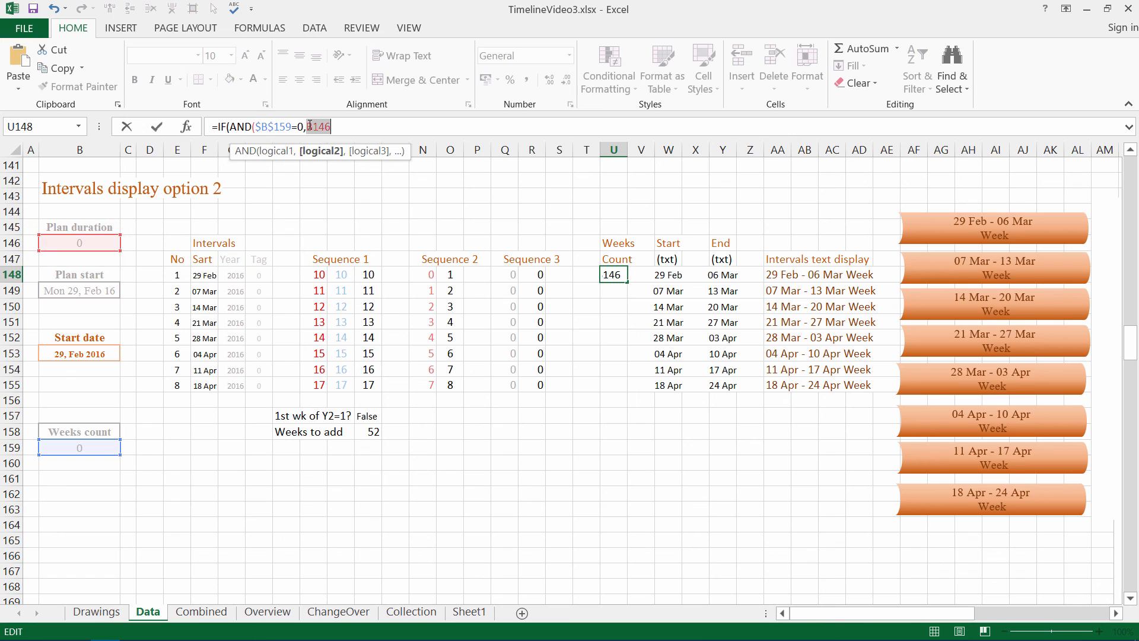
{"action": "key", "text": "F4"}
{"action": "left_click", "coordinate": [359, 126]}
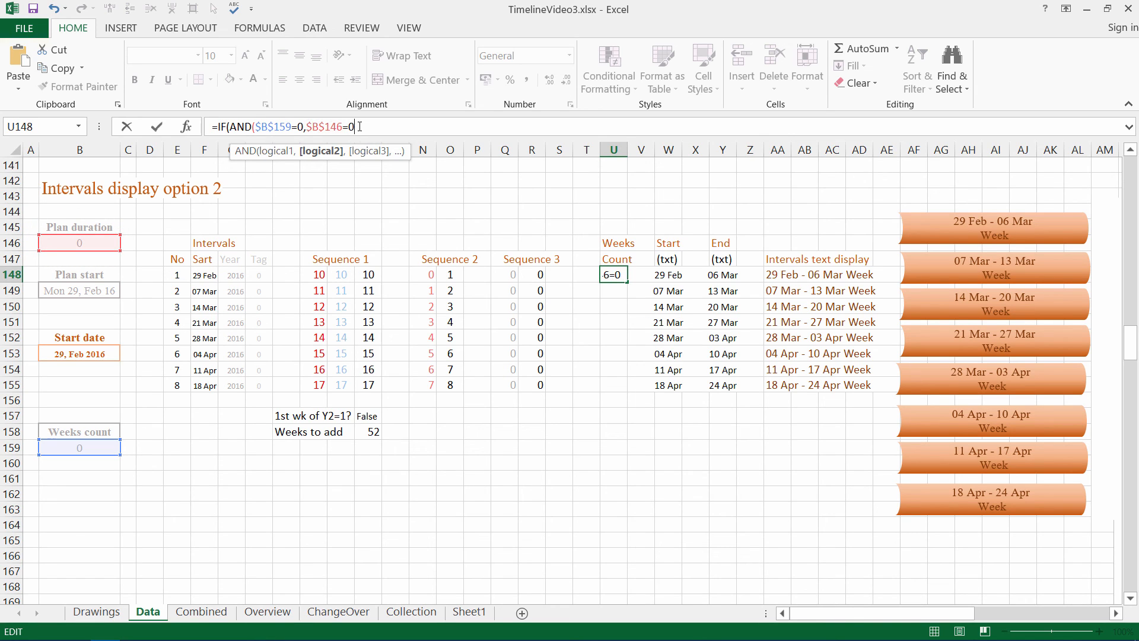
{"action": "type", "text": "=0),"}
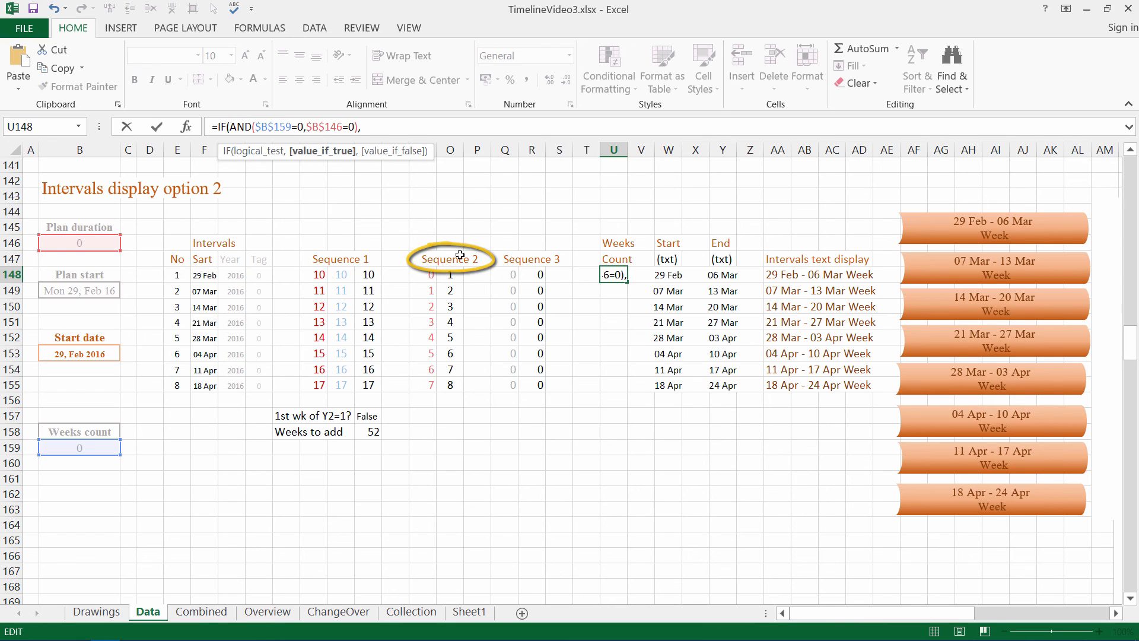
{"action": "left_click", "coordinate": [451, 275]}
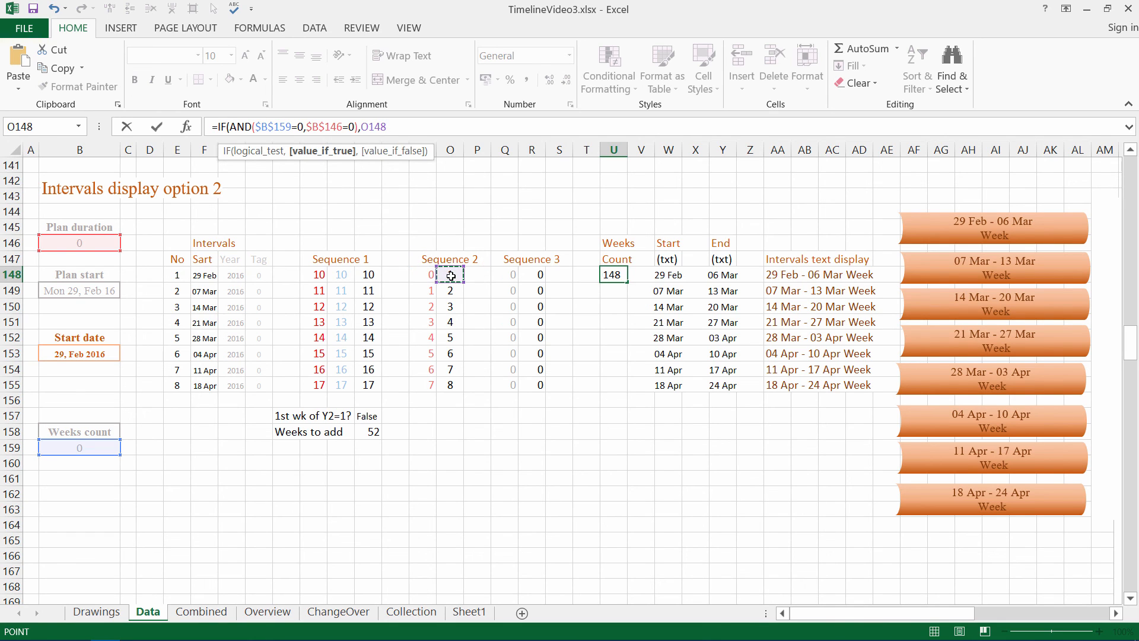
{"action": "type", "text": ","}
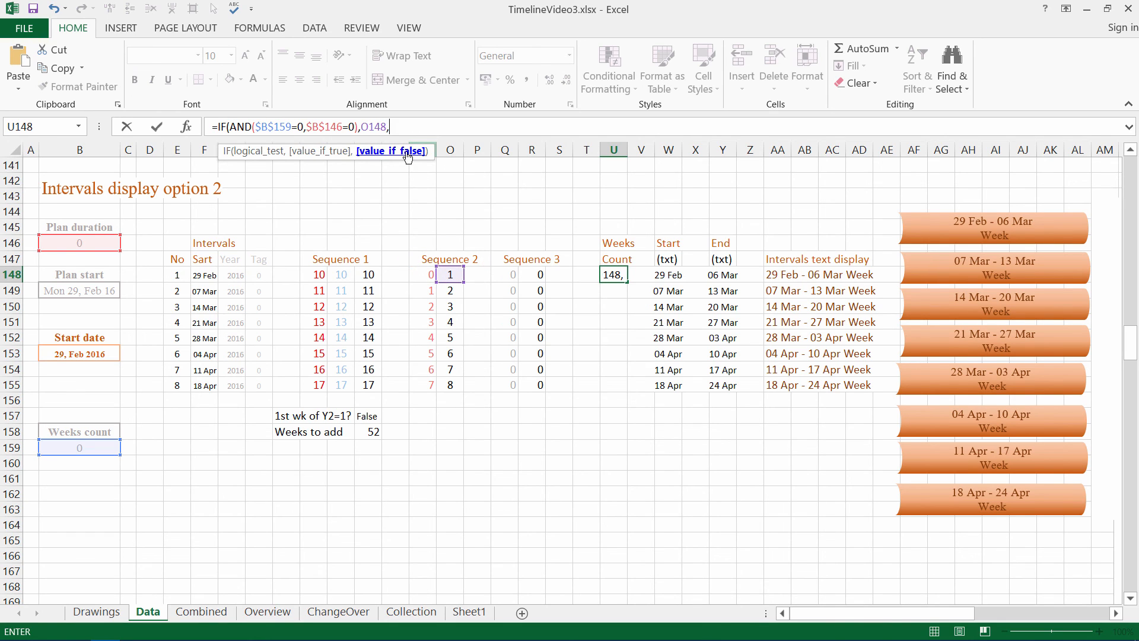
- Complete the U148 formula with the nested IF($B$159=0,R148,J148) and fill it down to U155
{"action": "type", "text": "IF("}
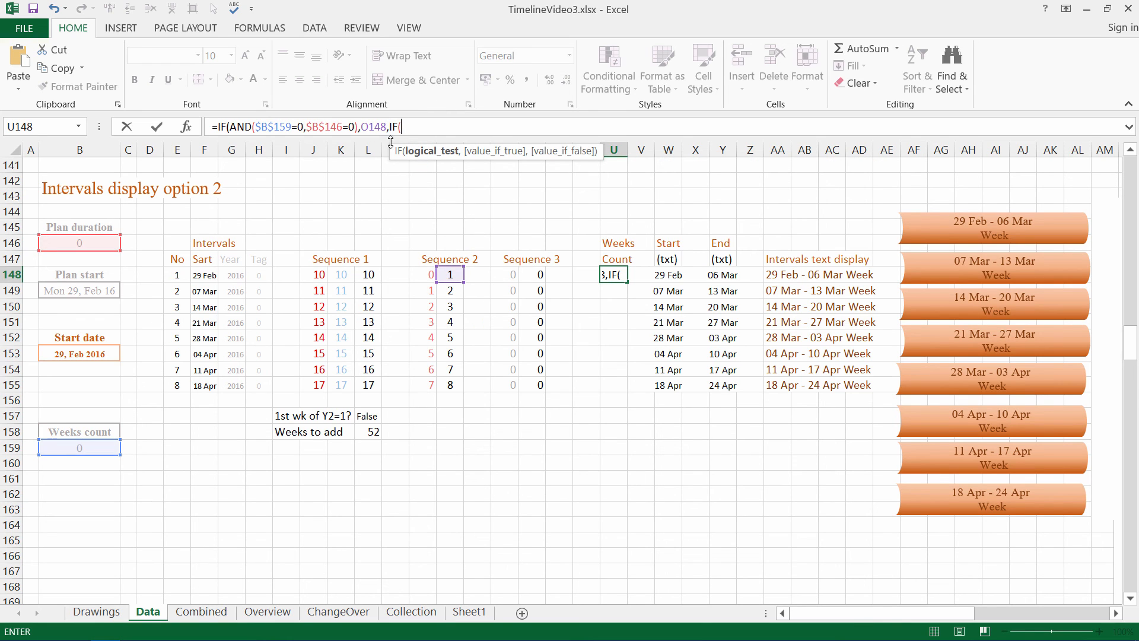
{"action": "left_click", "coordinate": [64, 446]}
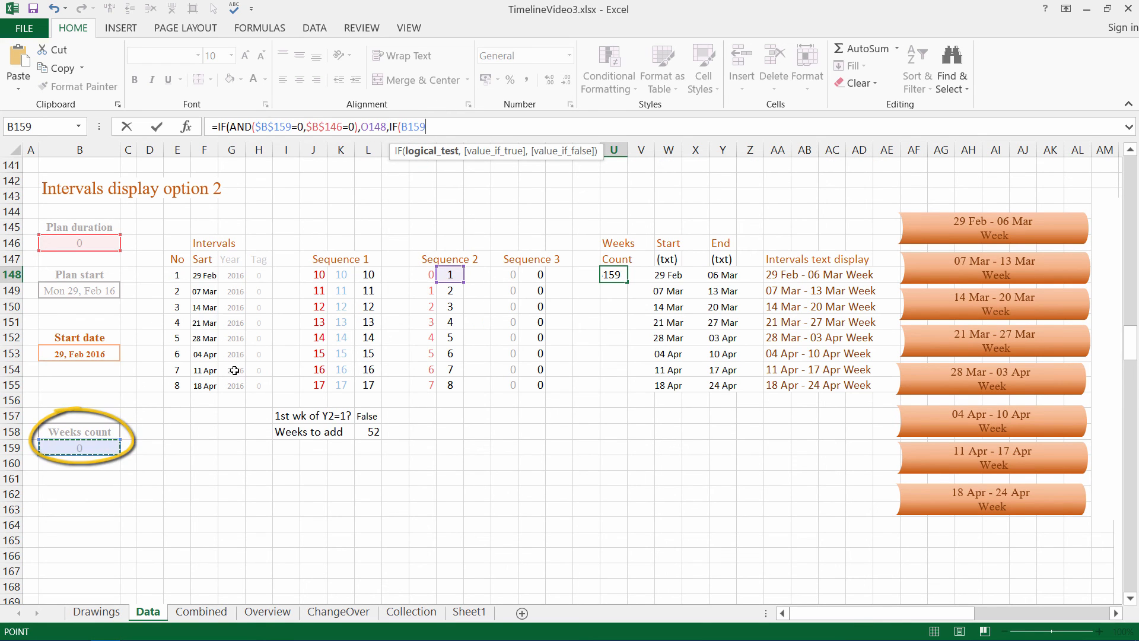
{"action": "double_click", "coordinate": [414, 126]}
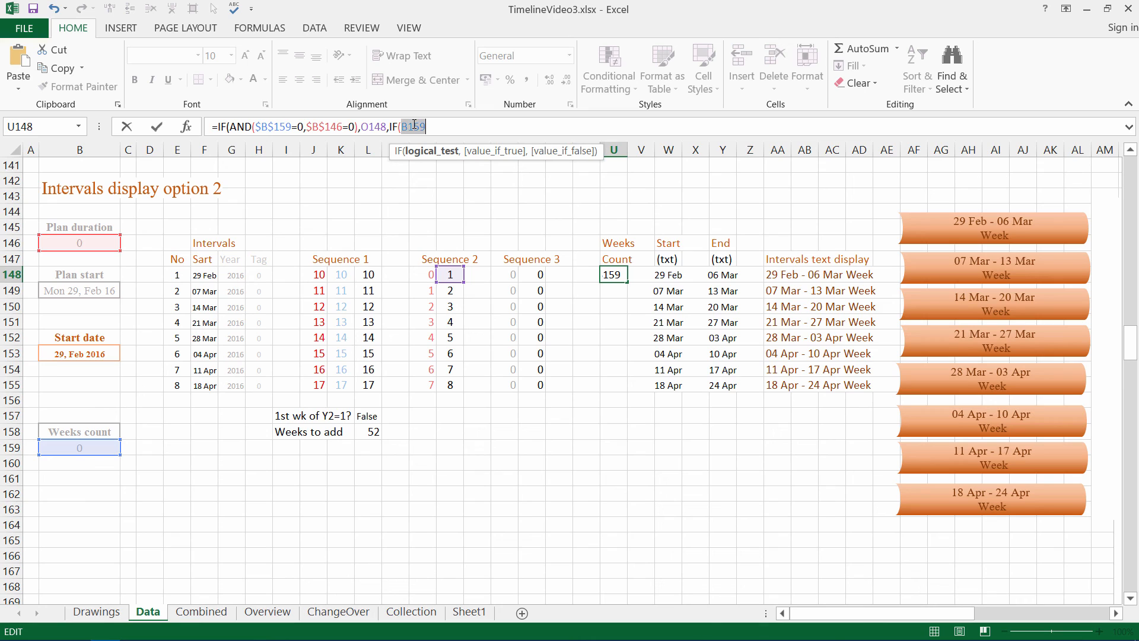
{"action": "key", "text": "F4"}
{"action": "type", "text": "=0,"}
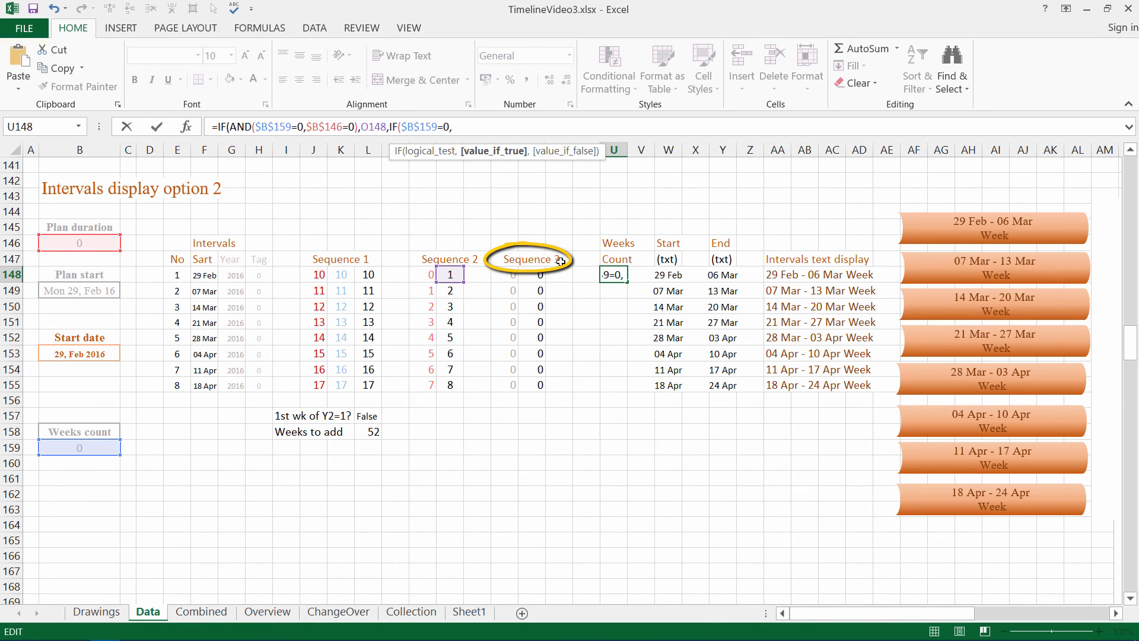
{"action": "left_click", "coordinate": [532, 274]}
{"action": "type", "text": ","}
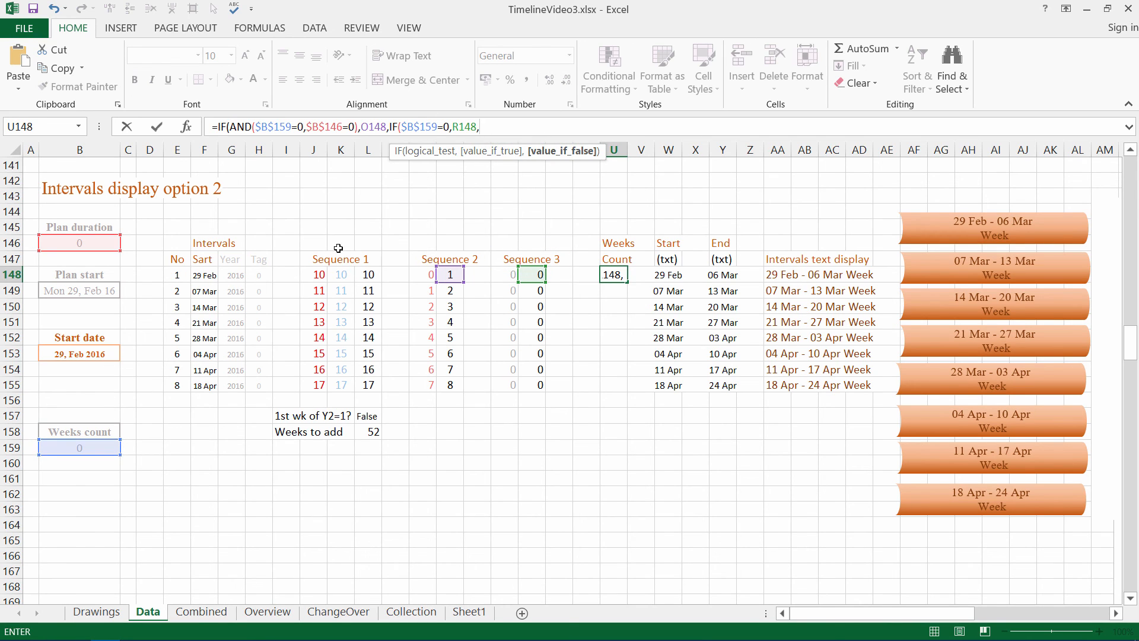
{"action": "left_click", "coordinate": [318, 274]}
{"action": "type", "text": ")"}
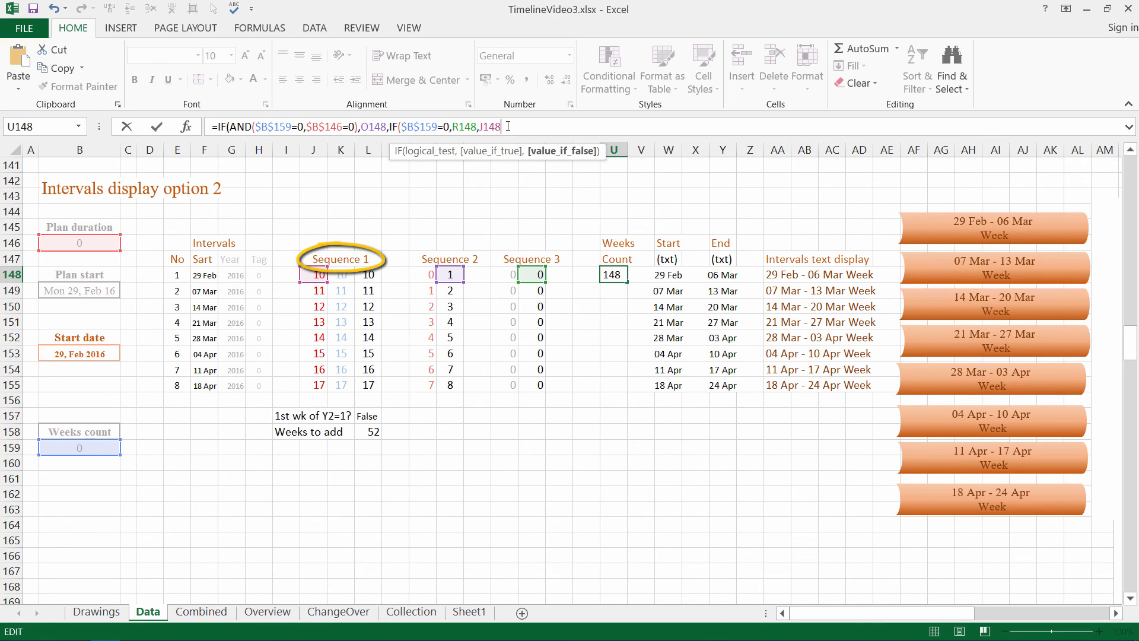
{"action": "key", "text": "Return"}
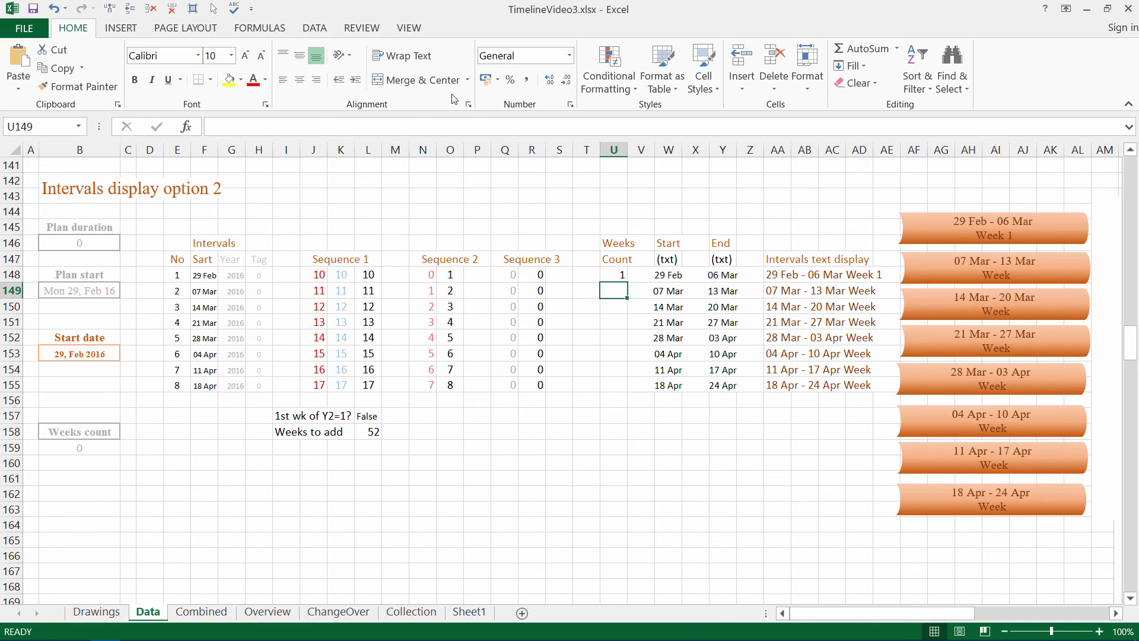
{"action": "left_click", "coordinate": [615, 272]}
{"action": "left_click_drag", "start_coordinate": [627, 282], "coordinate": [638, 391]}
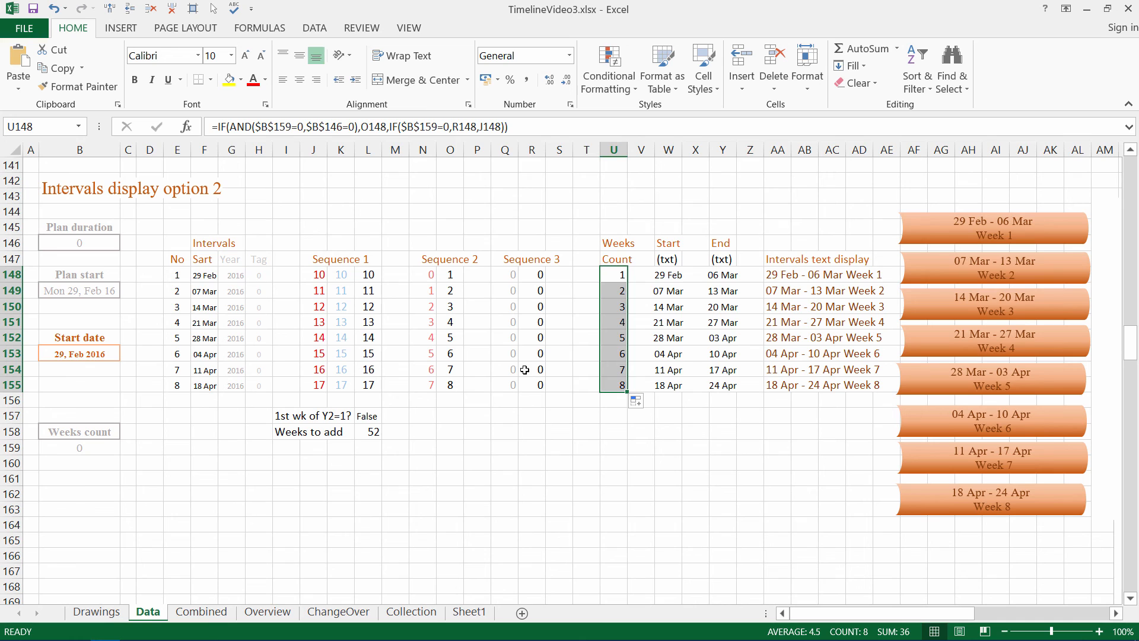
- Set the Start date in B153 to 12 December 2016
{"action": "left_click", "coordinate": [66, 354]}
{"action": "type", "text": "12"}
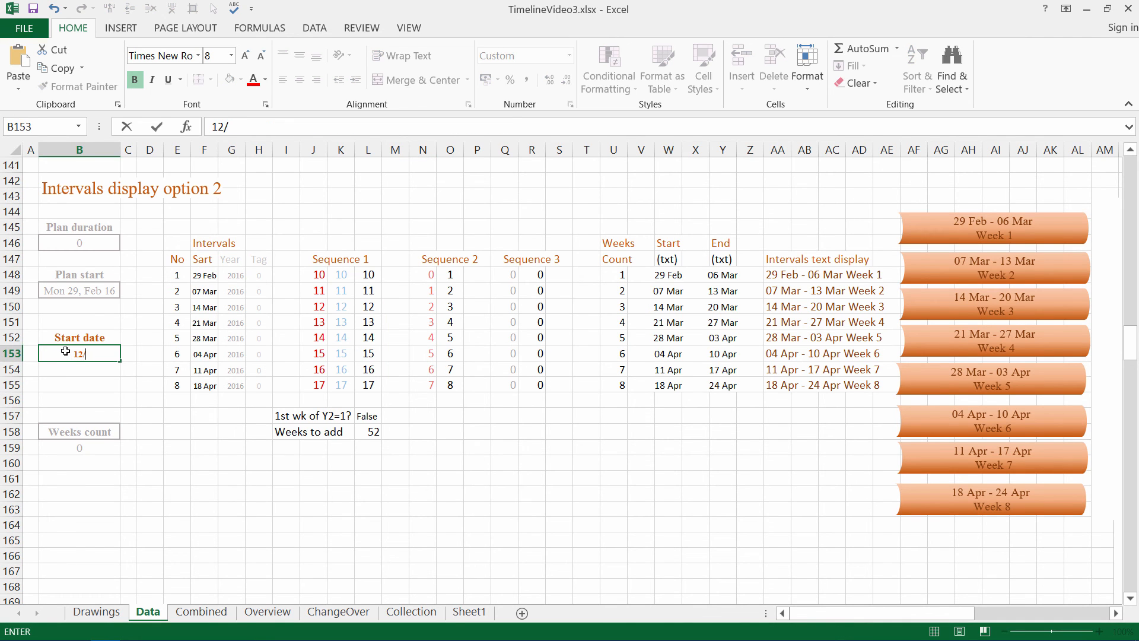
{"action": "type", "text": "/12"}
{"action": "key", "text": "Return"}
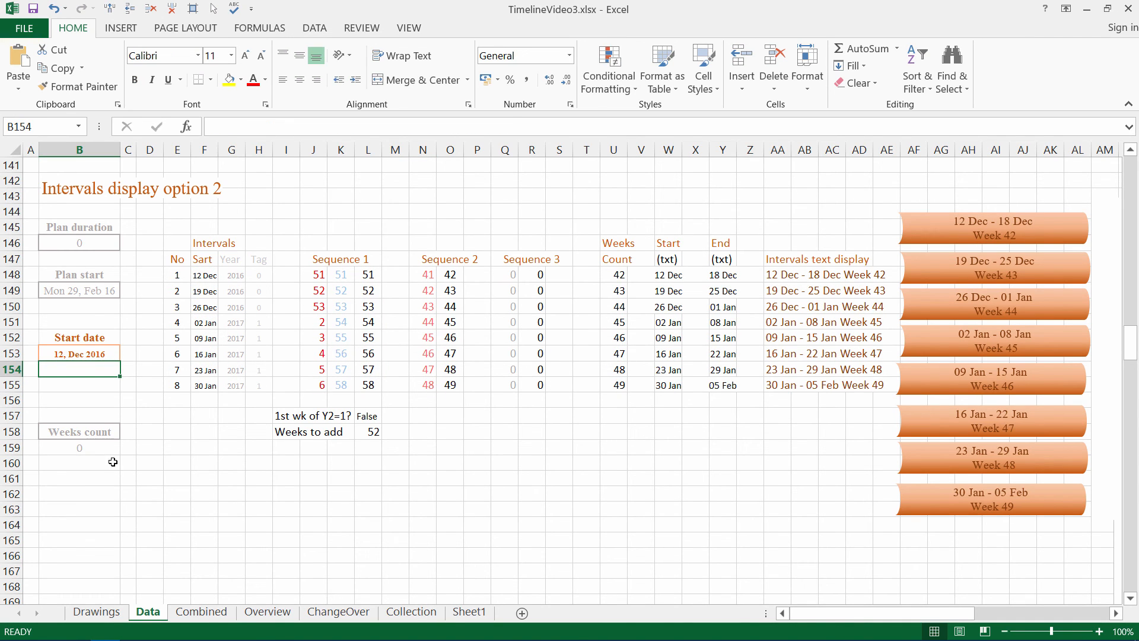
- Try a Weeks count of 1 in B159 to test the Weeks Count column, and set it back to 0
{"action": "left_click", "coordinate": [80, 447]}
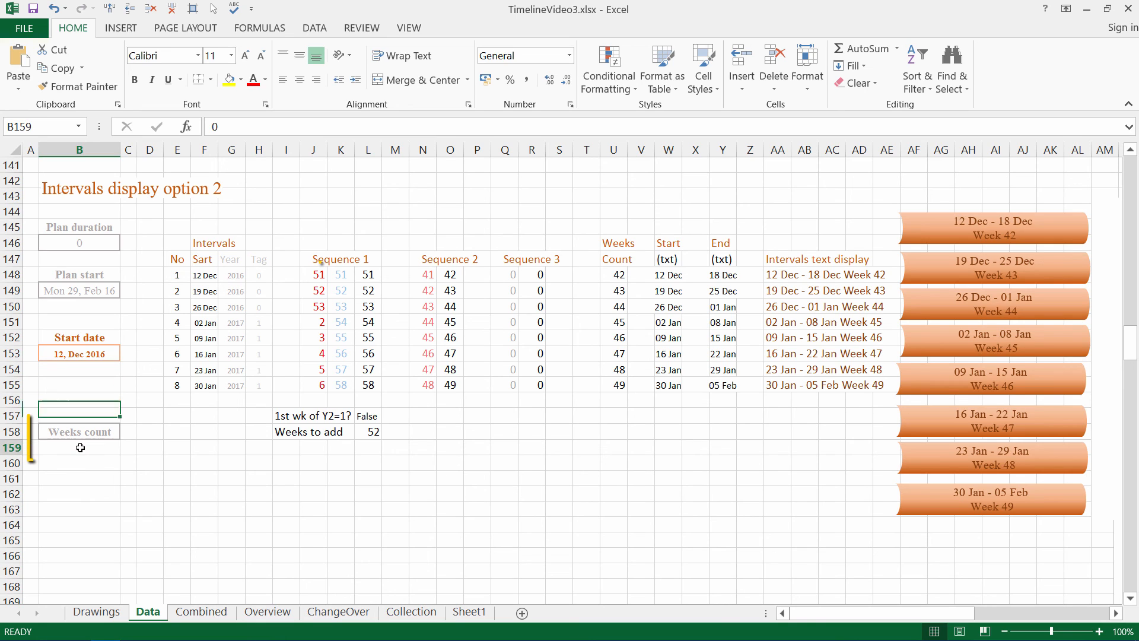
{"action": "type", "text": "1"}
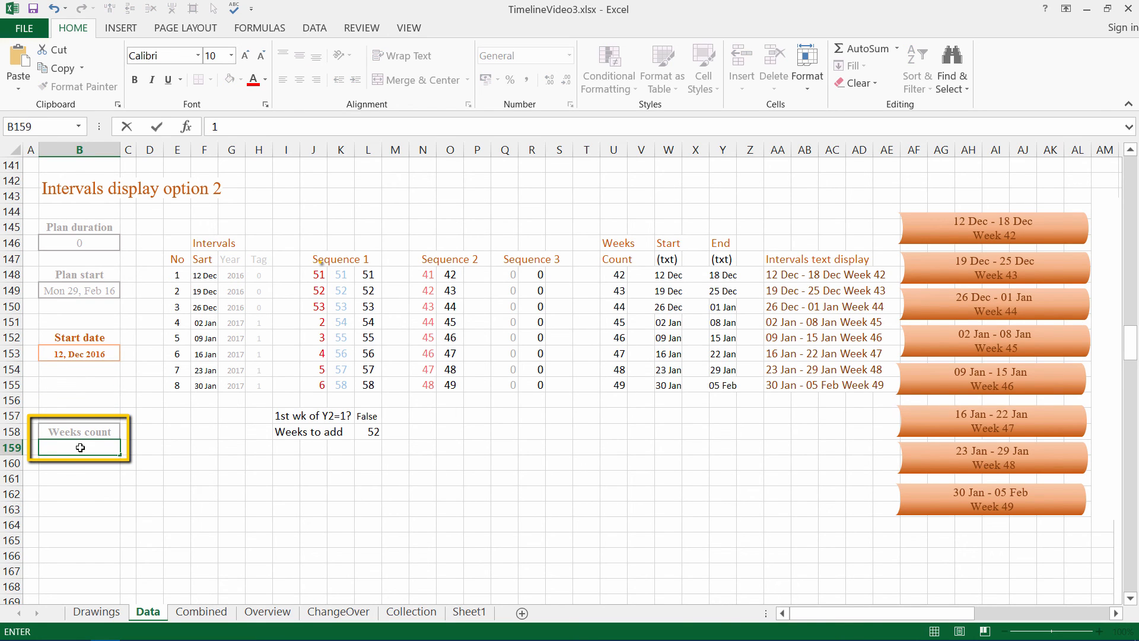
{"action": "key", "text": "Return"}
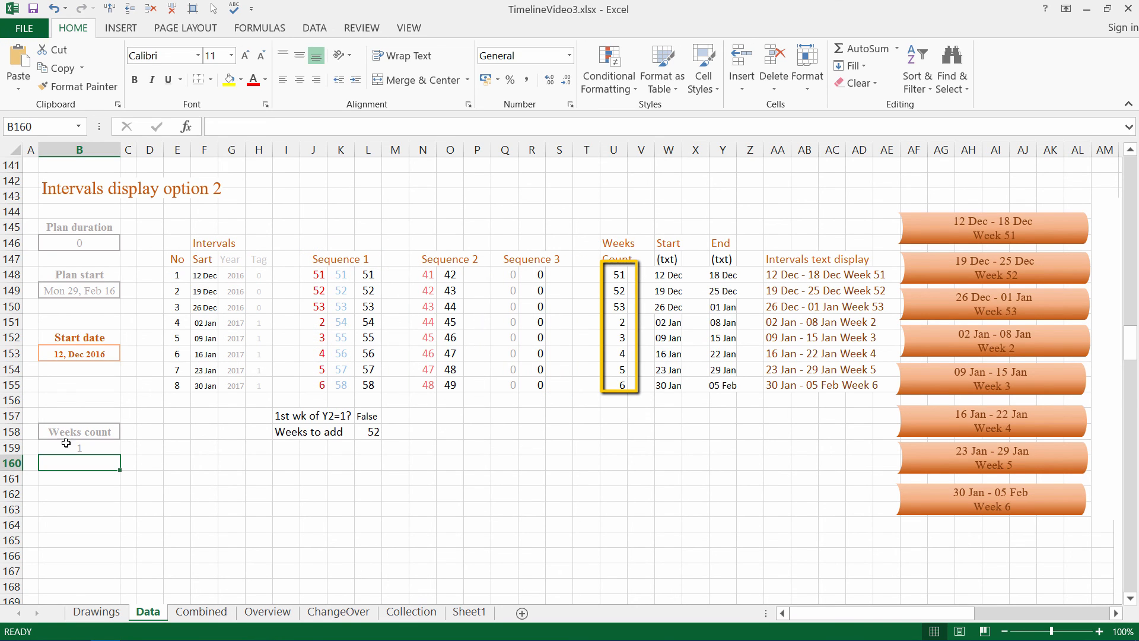
{"action": "left_click", "coordinate": [70, 451]}
{"action": "type", "text": "0"}
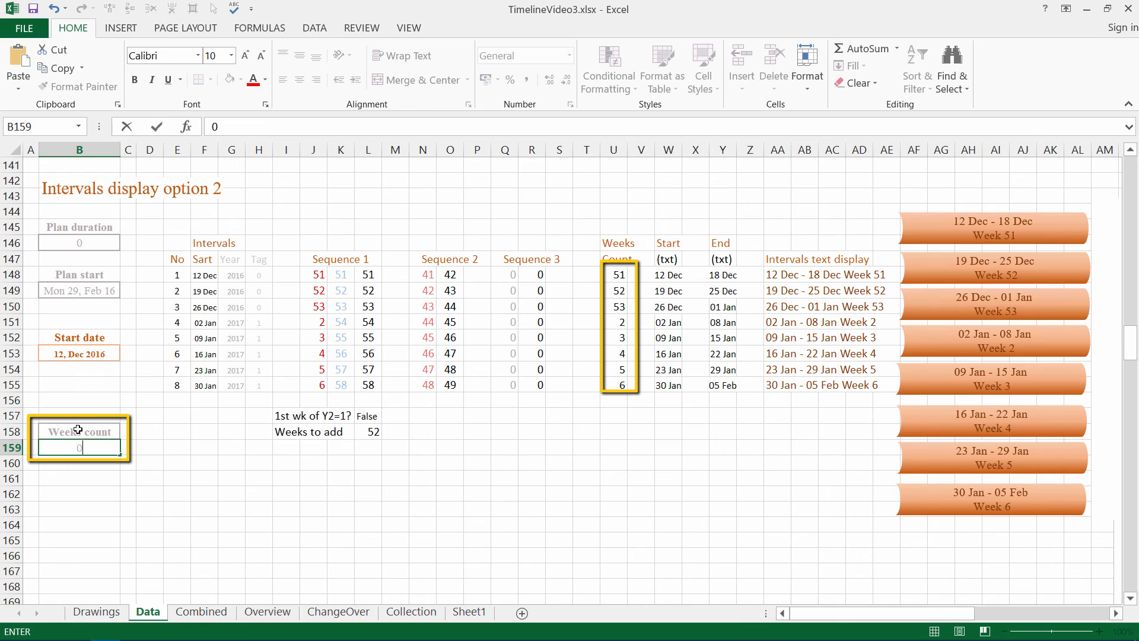
{"action": "key", "text": "Return"}
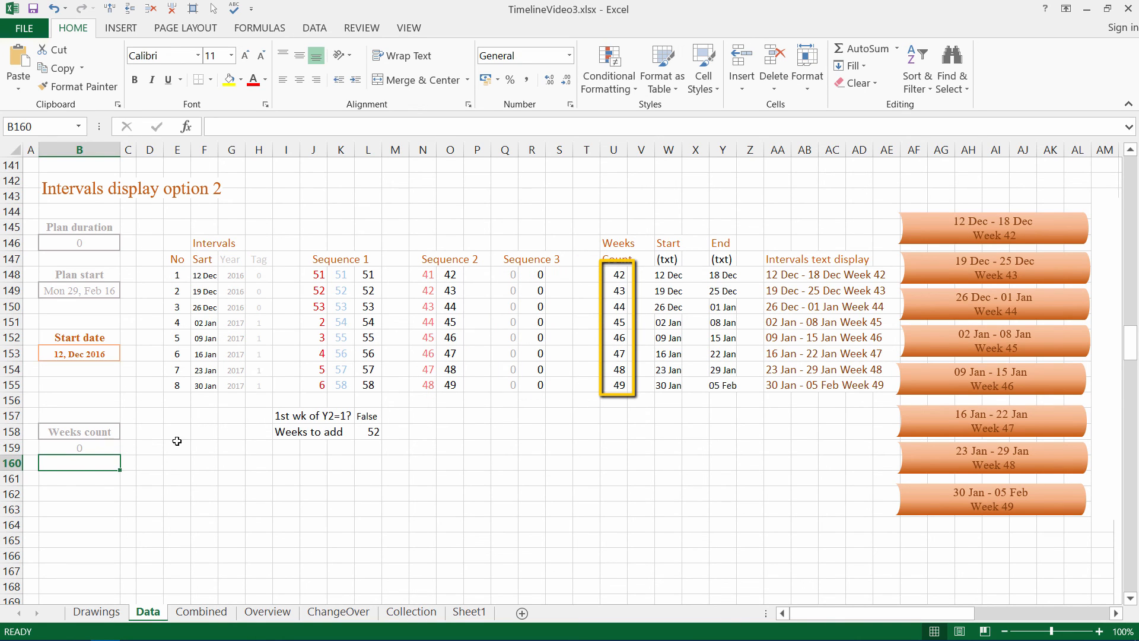
{"action": "left_click", "coordinate": [87, 446]}
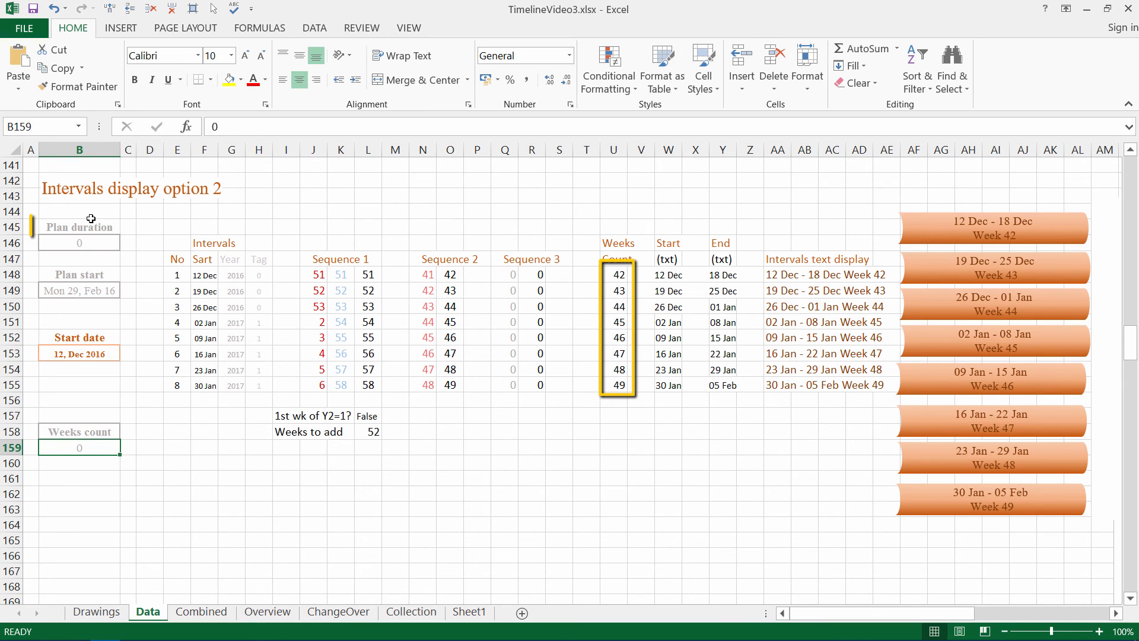
- Set the Plan duration in B146 to 4
{"action": "left_click", "coordinate": [82, 244]}
{"action": "type", "text": "4"}
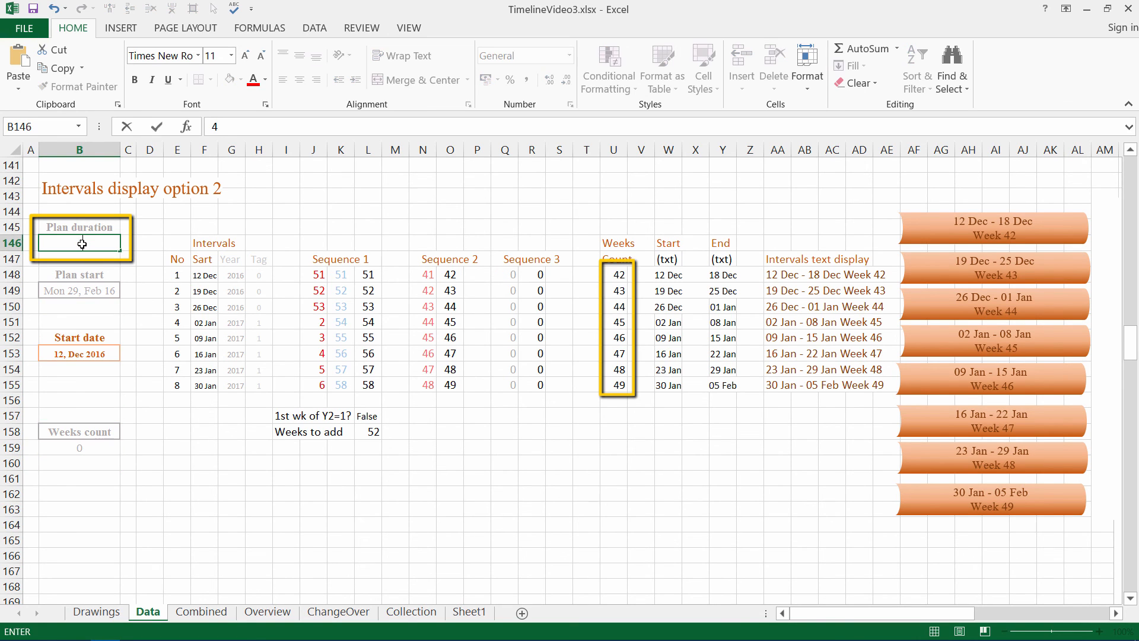
{"action": "key", "text": "Return"}
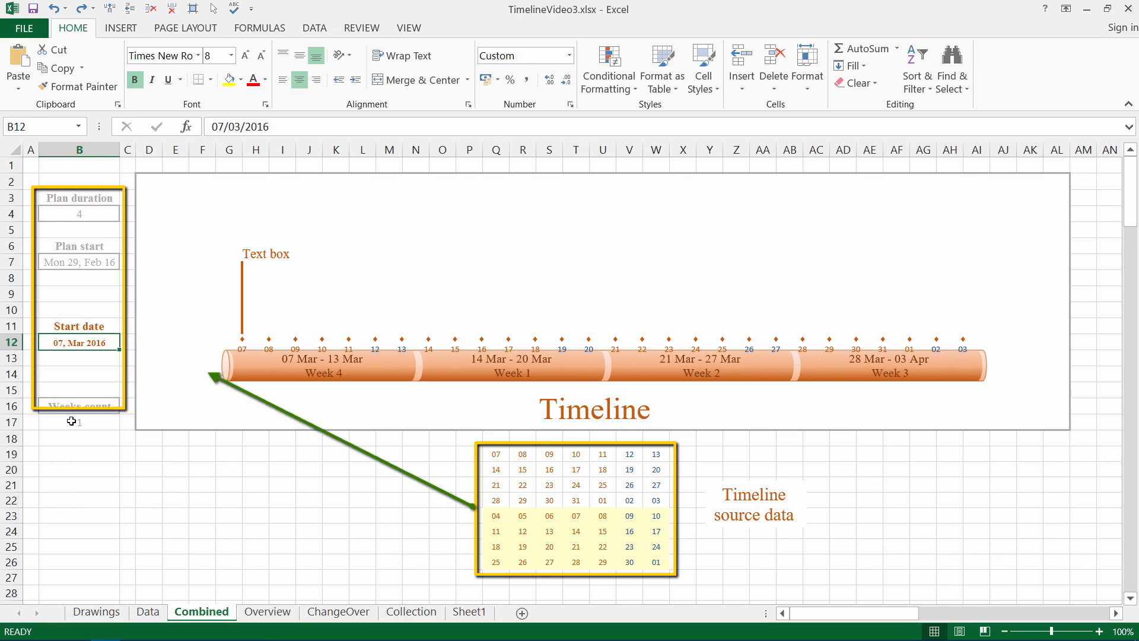
- Try moving the grouped date numbers on the Combined sheet up above the diamond markers, and undo the move
{"action": "left_click_drag", "start_coordinate": [242, 349], "coordinate": [283, 284]}
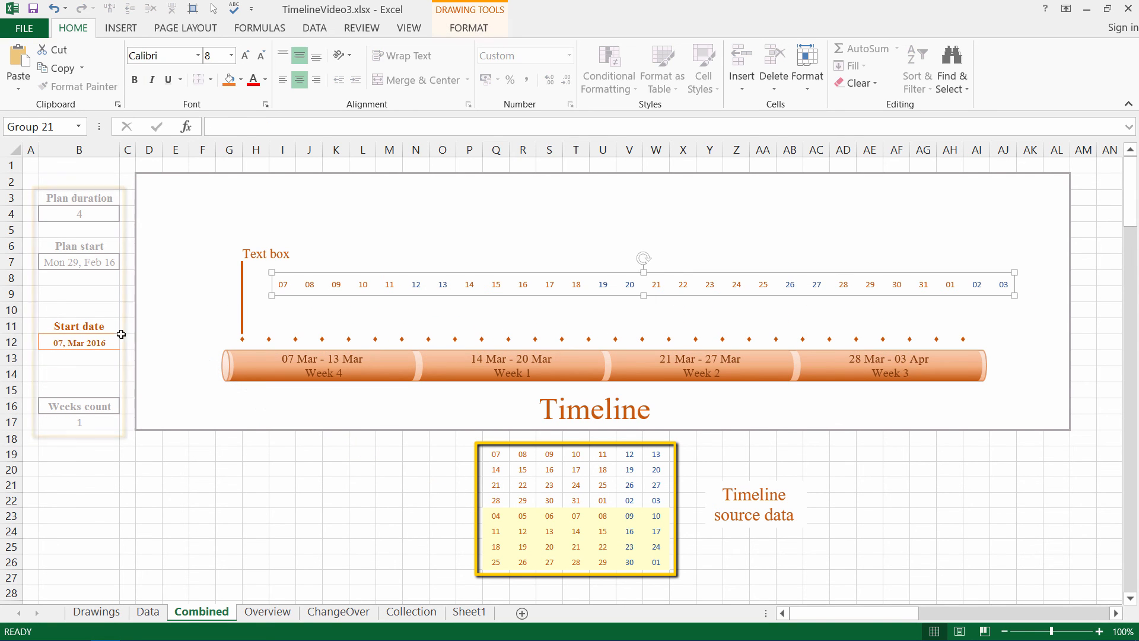
{"action": "left_click", "coordinate": [101, 340]}
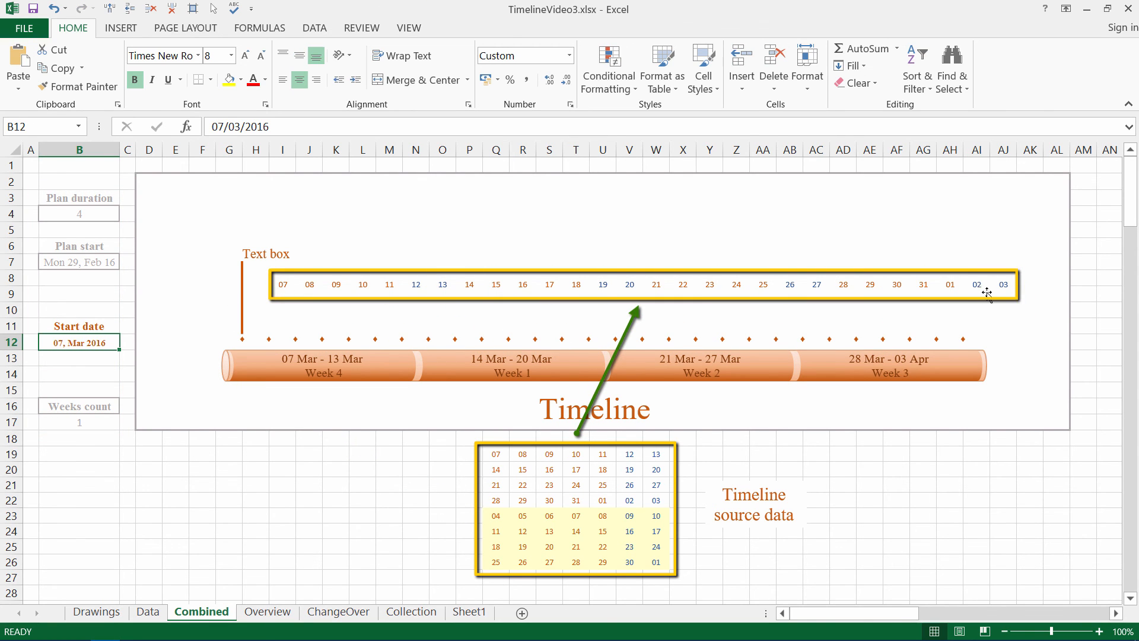
{"action": "key", "text": "ctrl+z"}
{"action": "left_click", "coordinate": [79, 341]}
- Move the first interval shape, linked to CN24, off the timeline bar to the empty cells below it
{"action": "left_click", "coordinate": [303, 363]}
{"action": "left_click", "coordinate": [301, 362]}
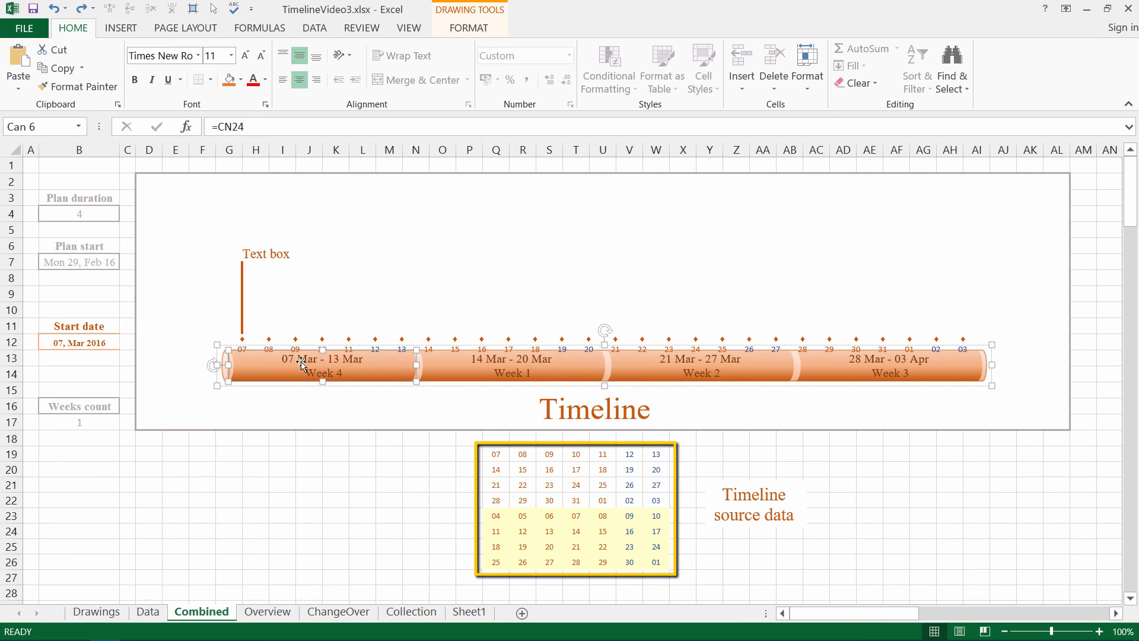
{"action": "left_click_drag", "start_coordinate": [301, 362], "coordinate": [284, 531]}
{"action": "left_click", "coordinate": [81, 340]}
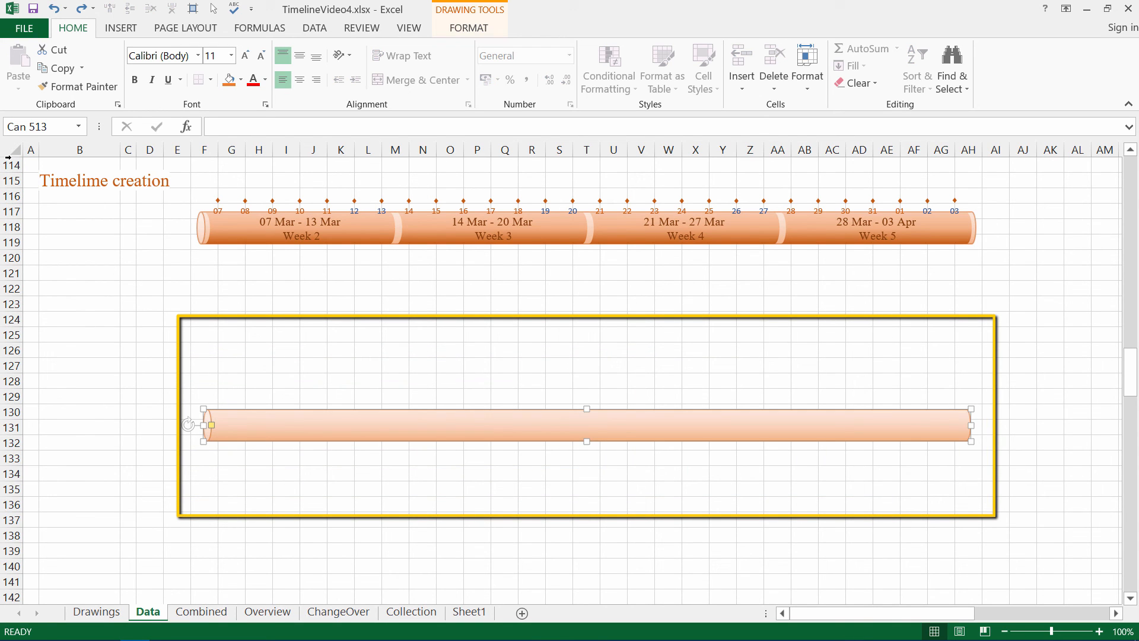
- Deselect the timeline shapes on the Data sheet by making A114 the active cell
{"action": "left_click", "coordinate": [31, 163]}
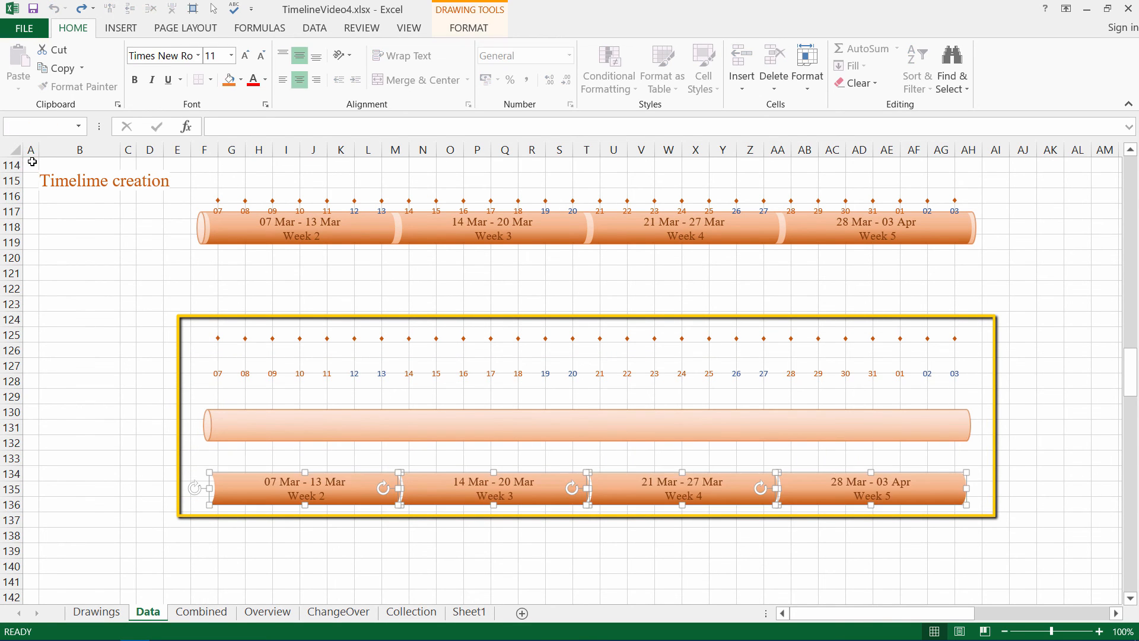
{"action": "left_click", "coordinate": [32, 162]}
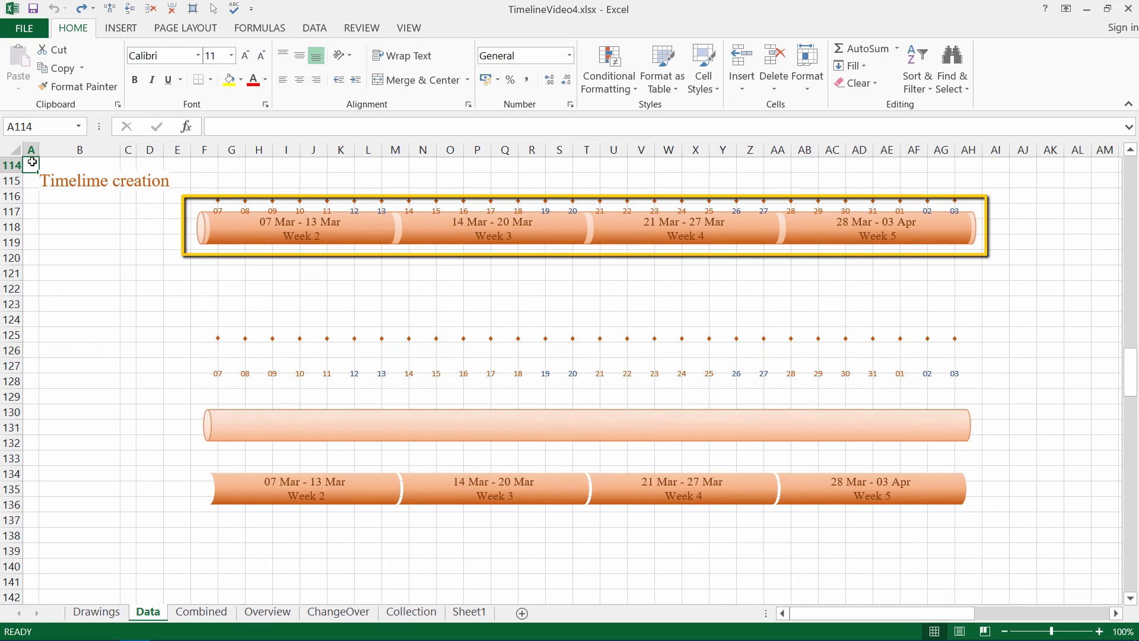